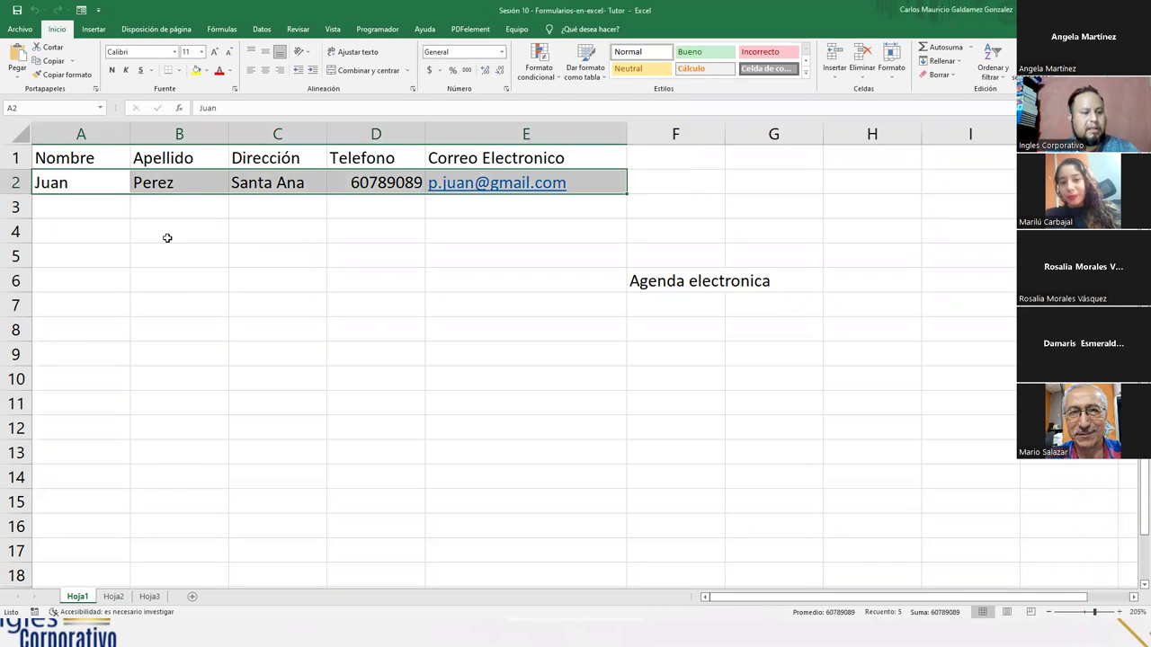
# - Clear the sample contact in A2:E2 and delete the Agenda electronica title in F6
pyautogui.moveTo(99, 181); pyautogui.dragTo(559, 185)
pyautogui.press('Delete')
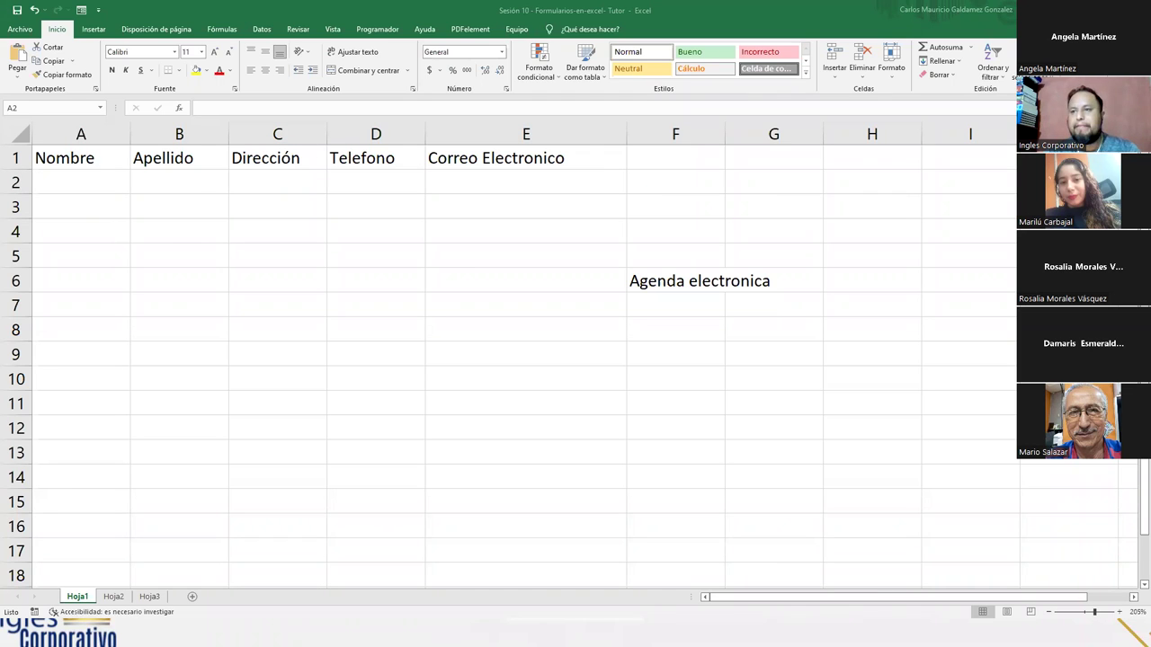
pyautogui.click(666, 284)
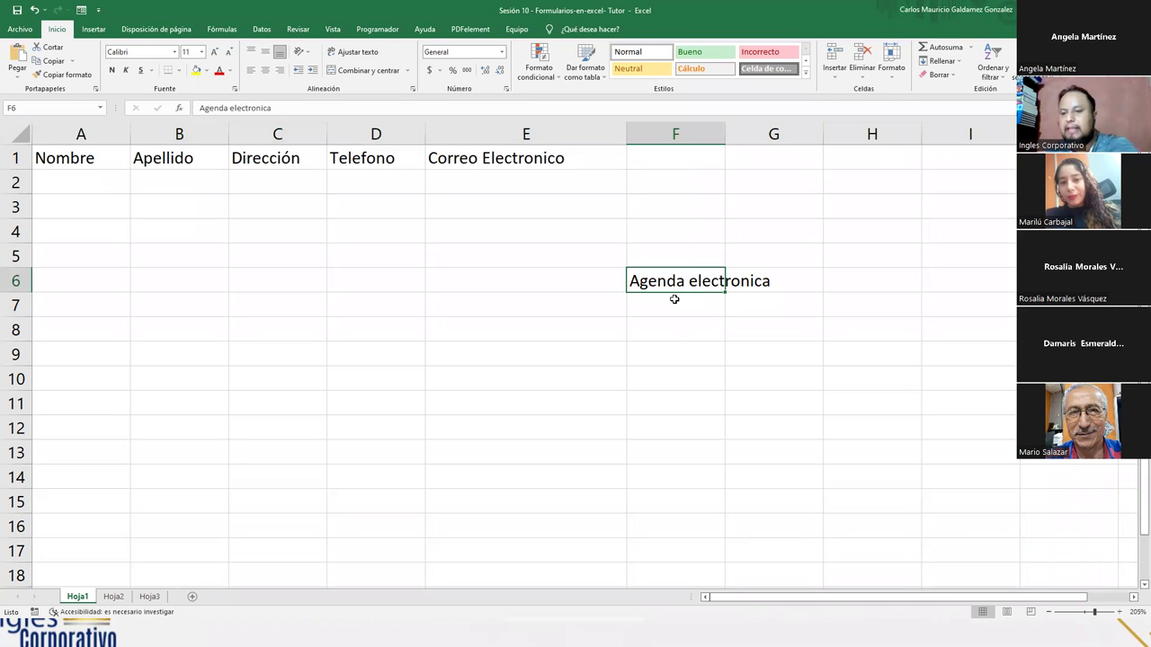
pyautogui.press('Delete')
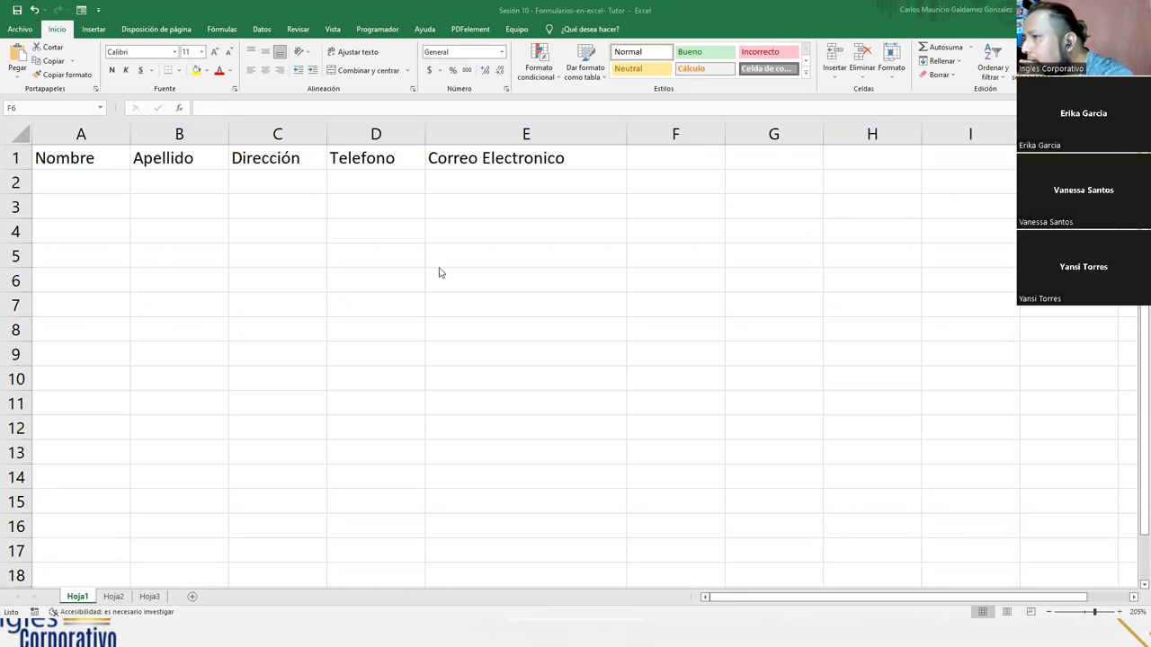
pyautogui.click(114, 177)
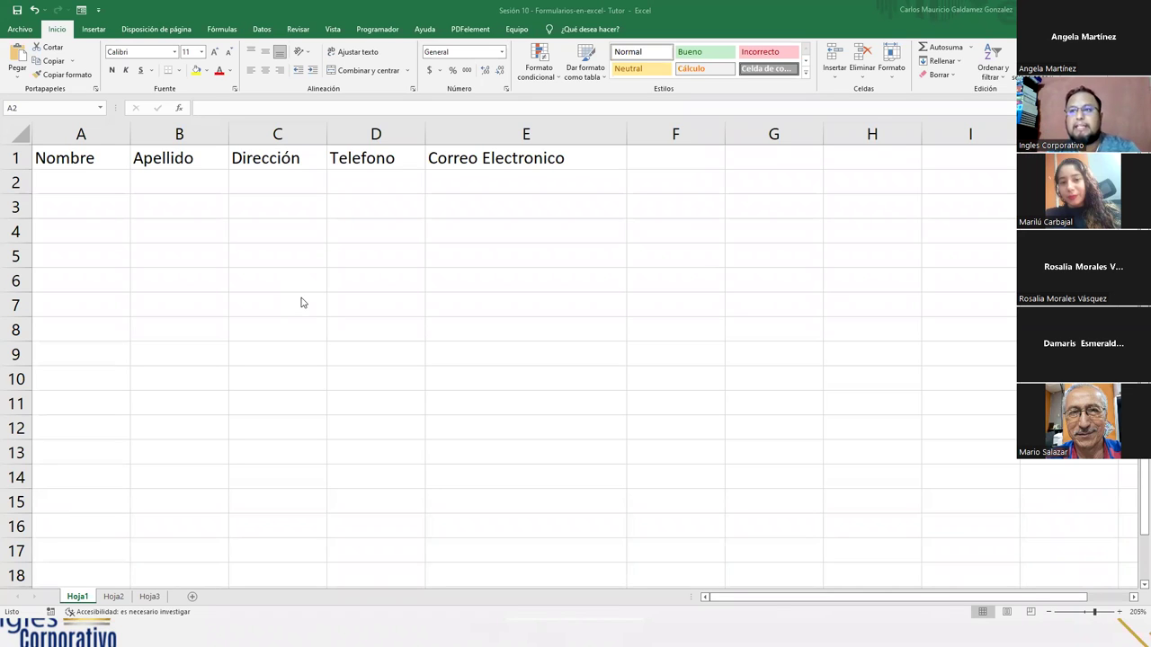
# - Open Opciones from the Archivo backstage to reach Excel's General settings
pyautogui.click(25, 35)
pyautogui.click(22, 30)
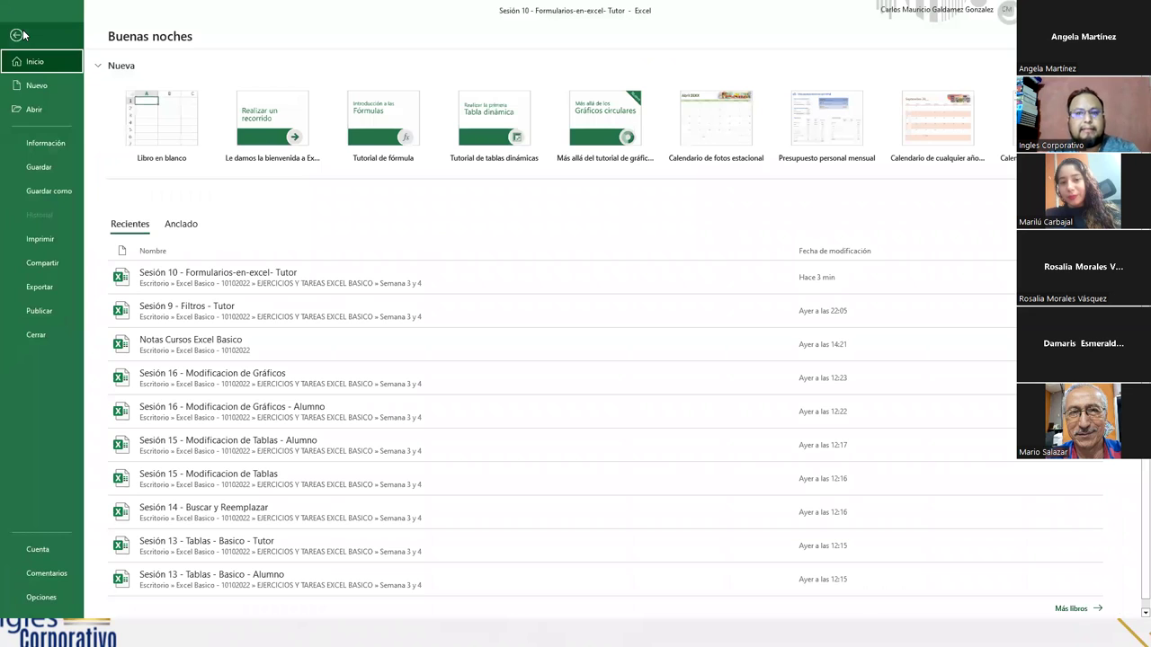
pyautogui.click(40, 597)
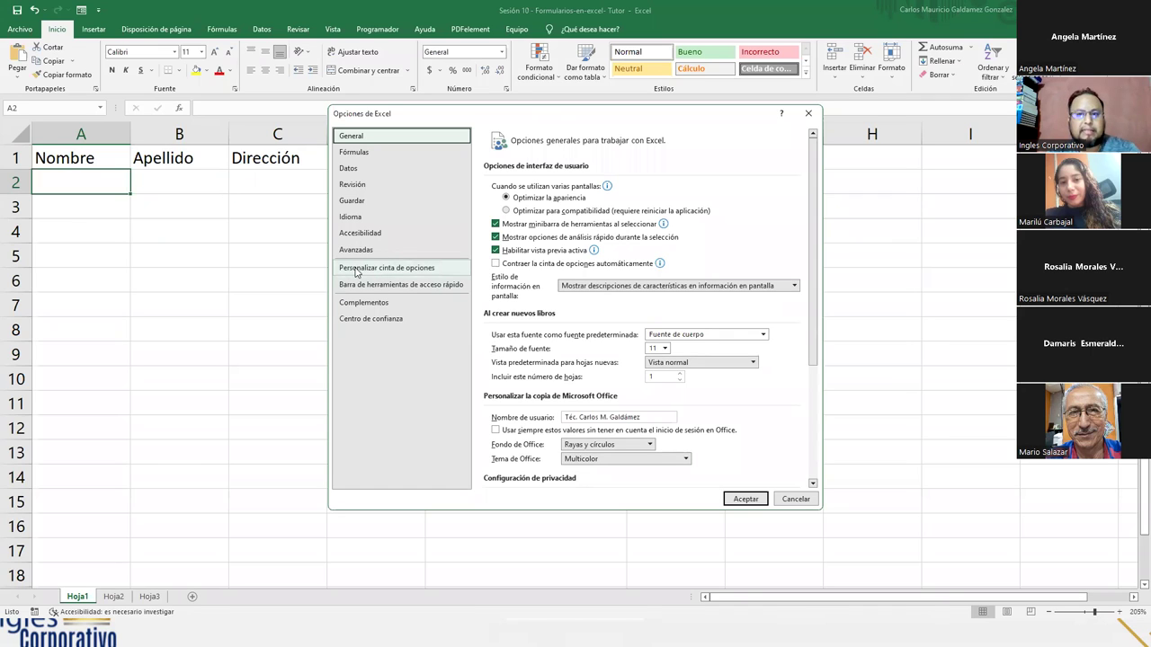
# - Switch to Personalizar cinta de opciones and list Todos los comandos
pyautogui.click(356, 270)
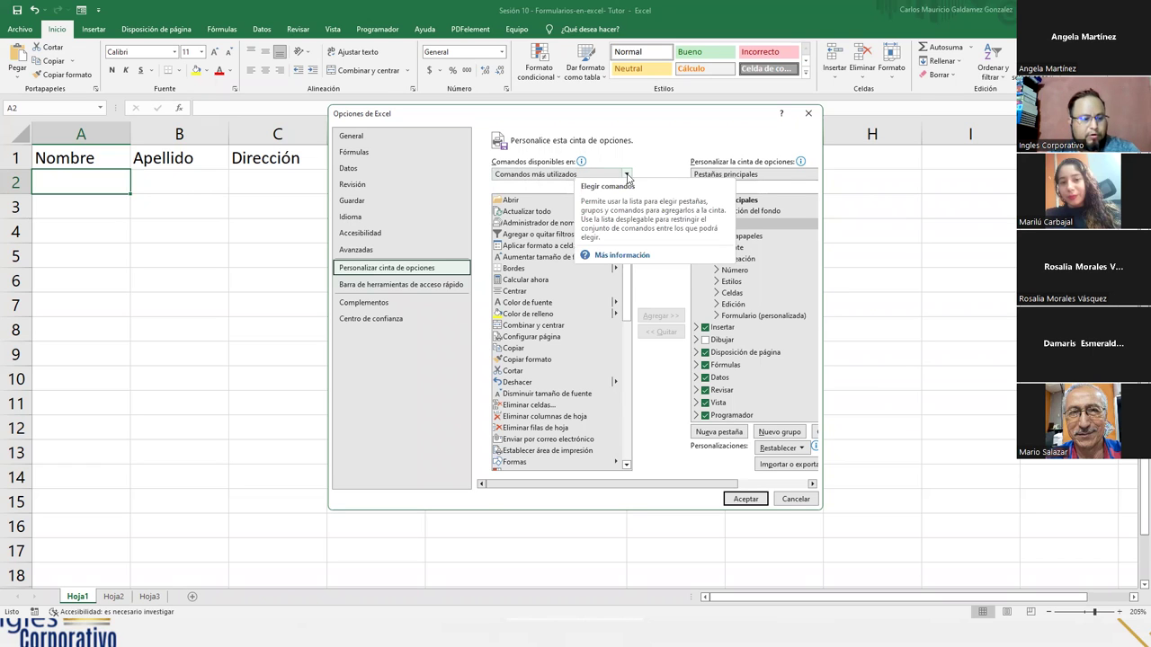
pyautogui.click(627, 175)
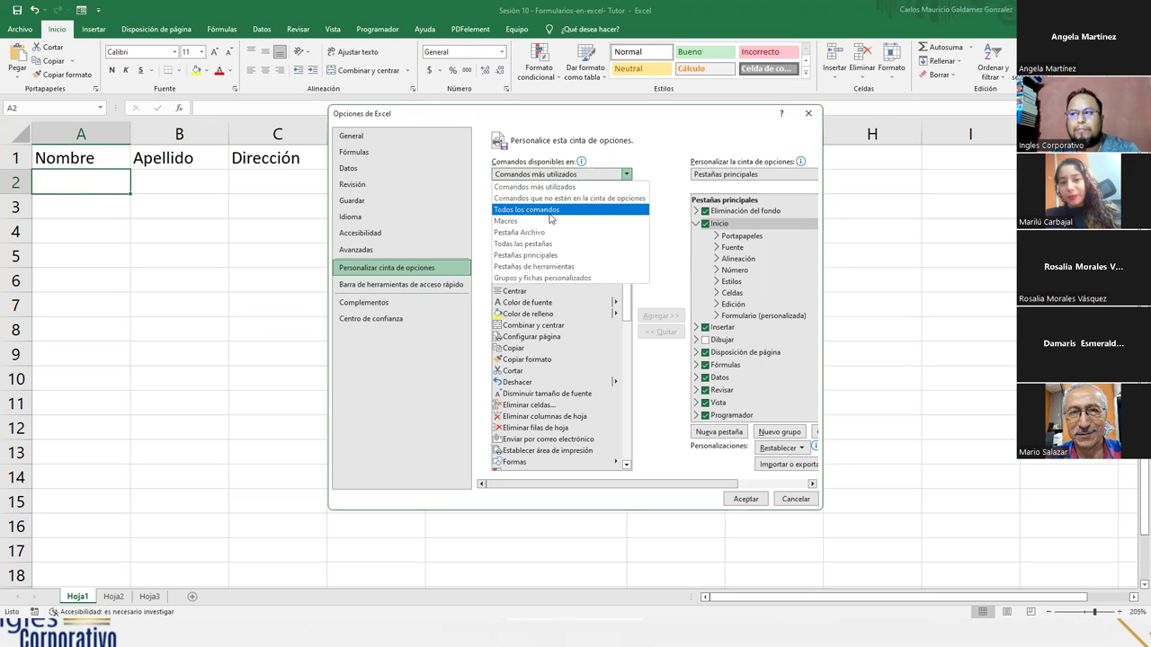
pyautogui.click(549, 212)
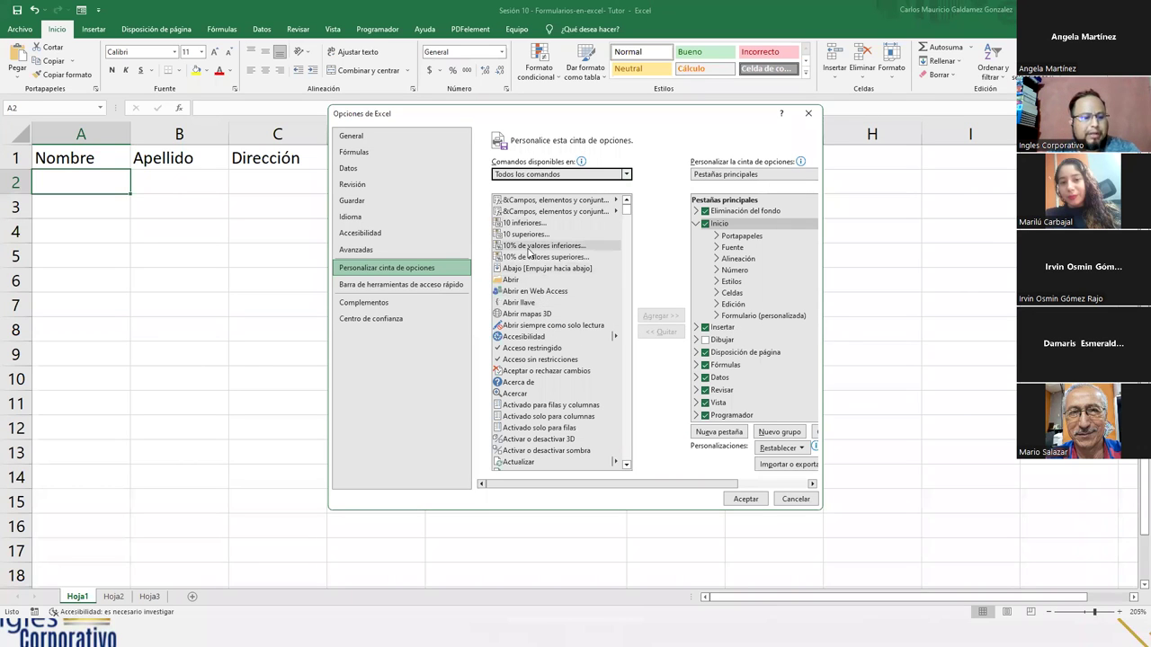
# - Scroll the Todos los comandos list to the F entries and select Formulario...
pyautogui.click(540, 245)
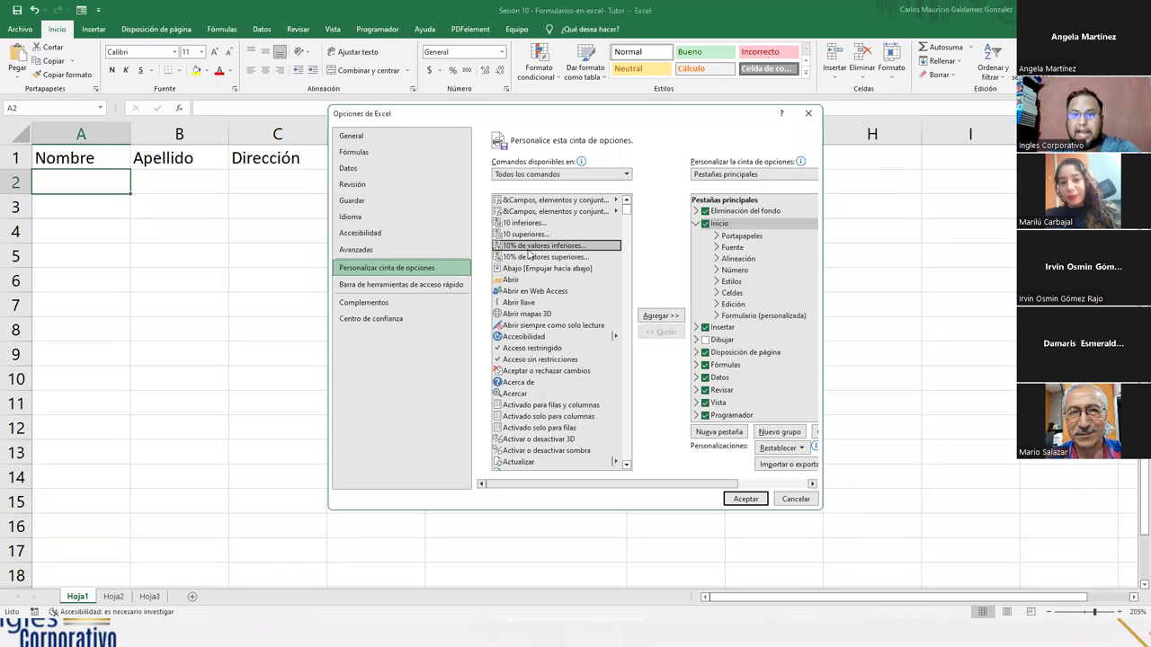
pyautogui.press('f')
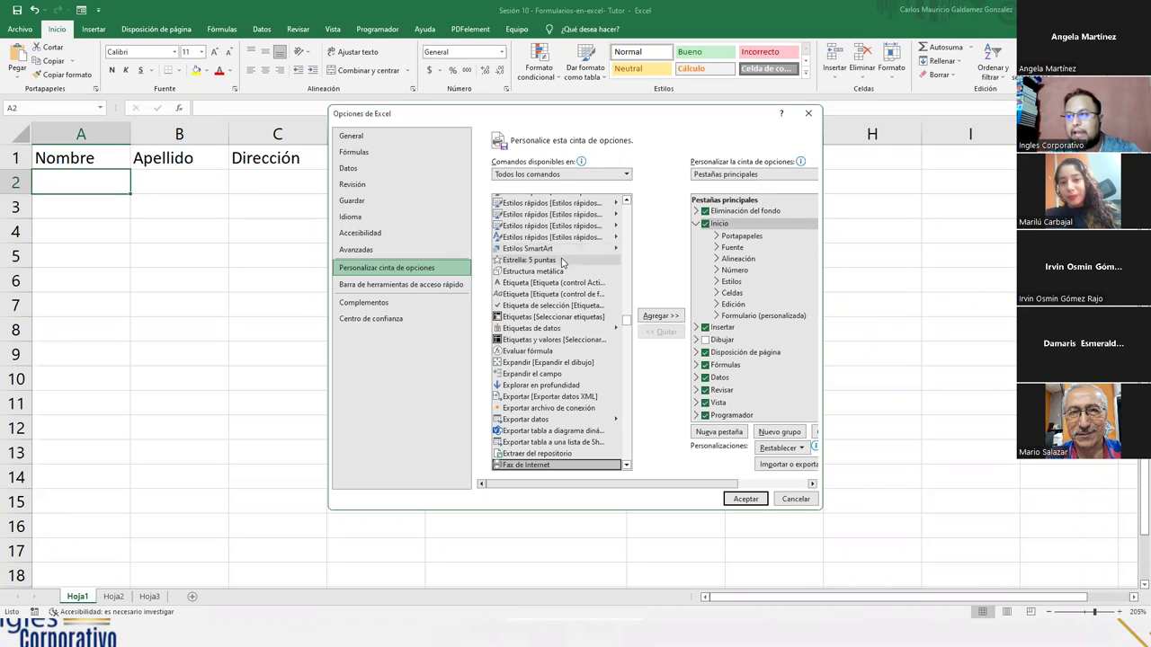
pyautogui.scroll(-1, 551, 352)
pyautogui.scroll(-2, 551, 353)
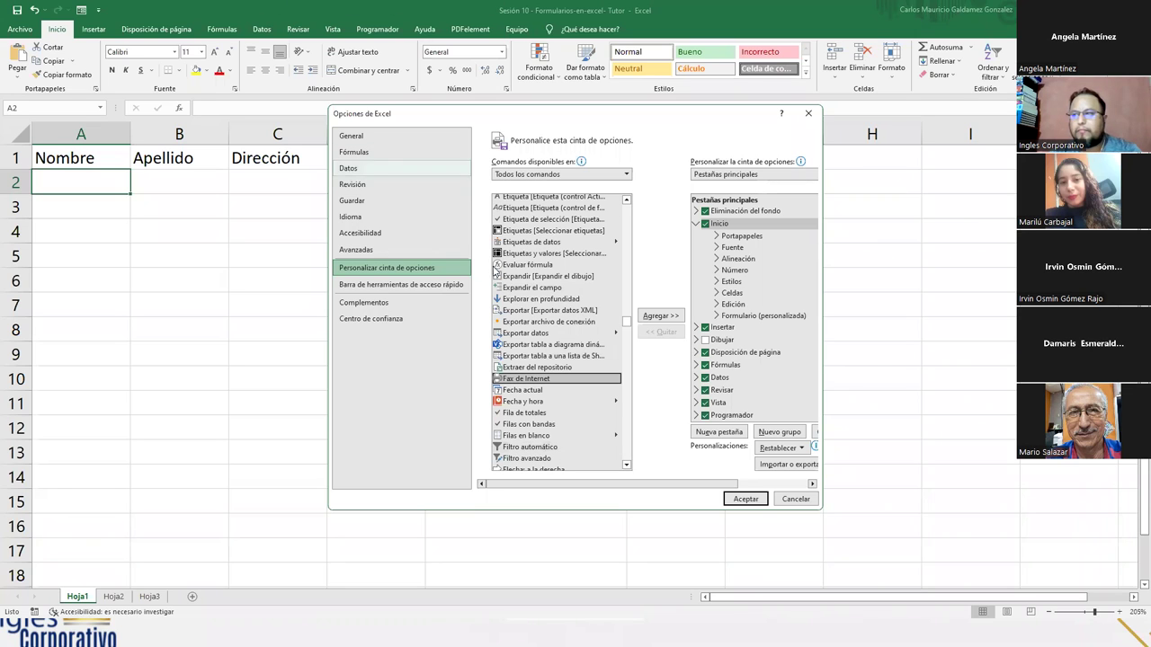
pyautogui.scroll(-4, 555, 332)
pyautogui.scroll(-3, 555, 333)
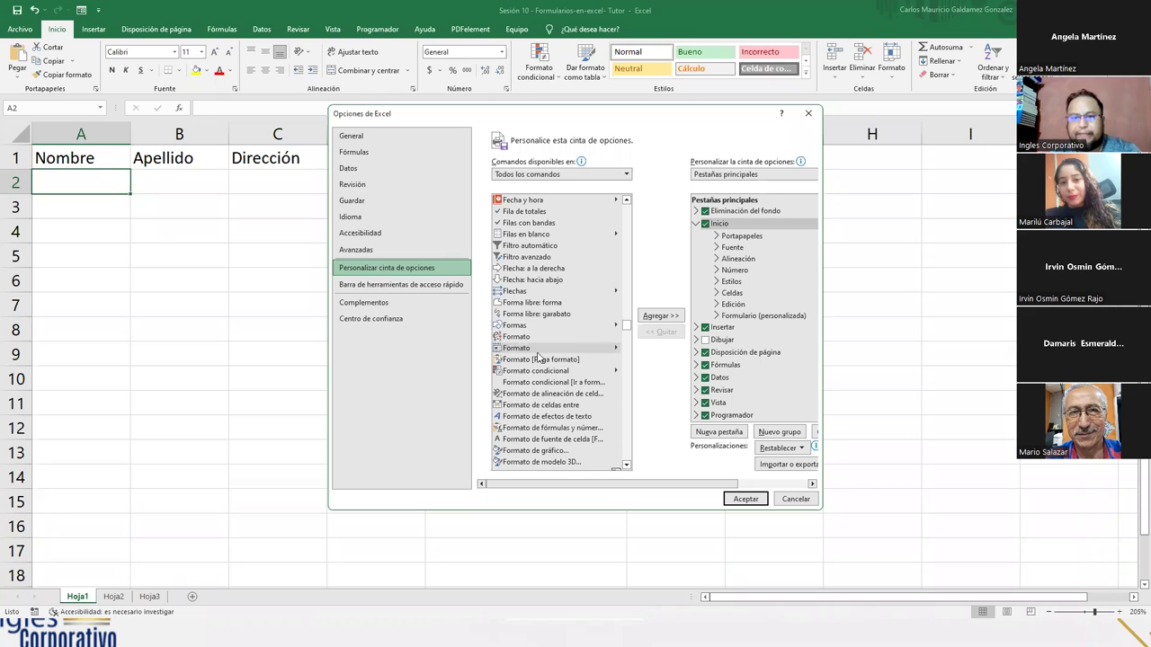
pyautogui.scroll(-3, 538, 357)
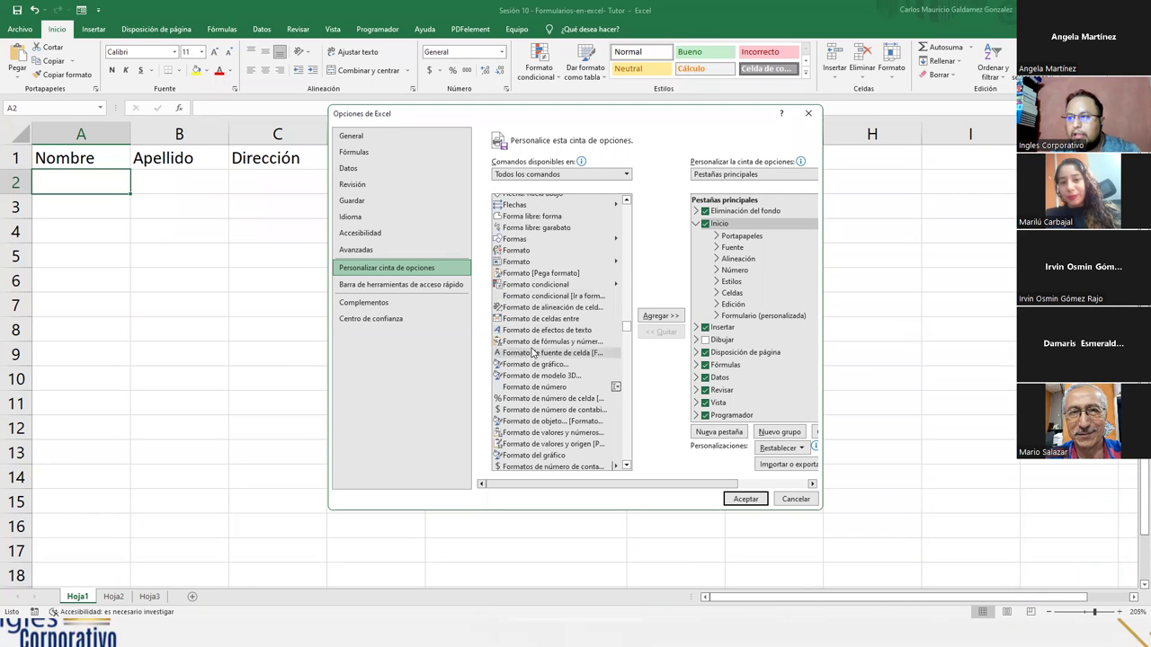
pyautogui.scroll(-1, 533, 353)
pyautogui.scroll(-2, 528, 334)
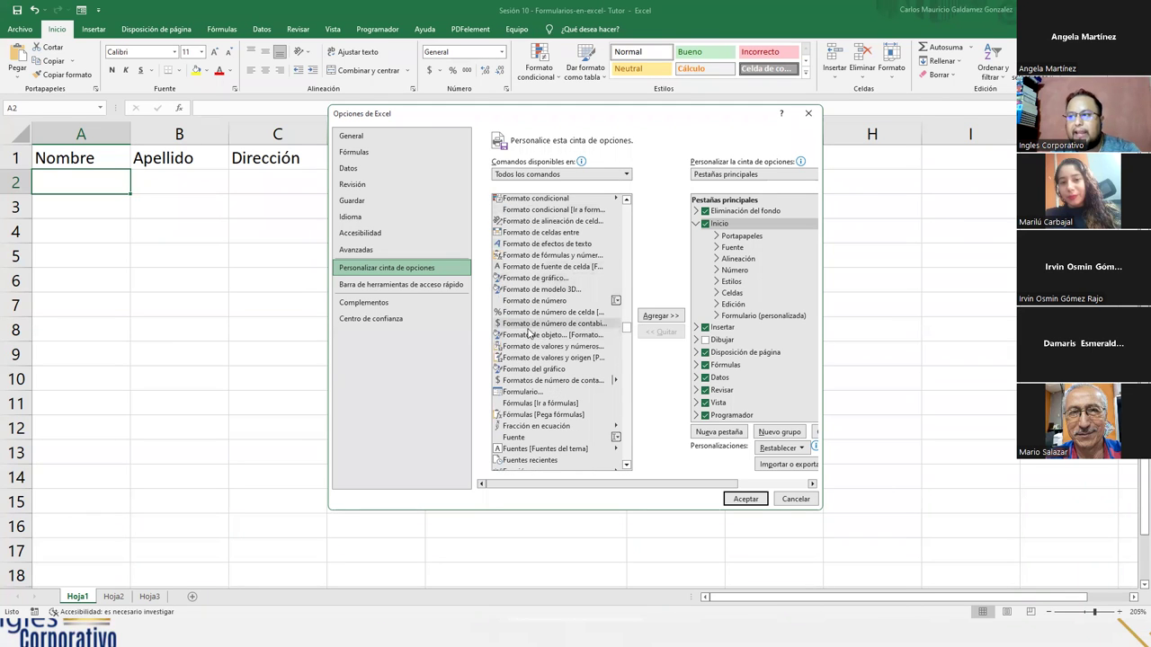
pyautogui.click(519, 393)
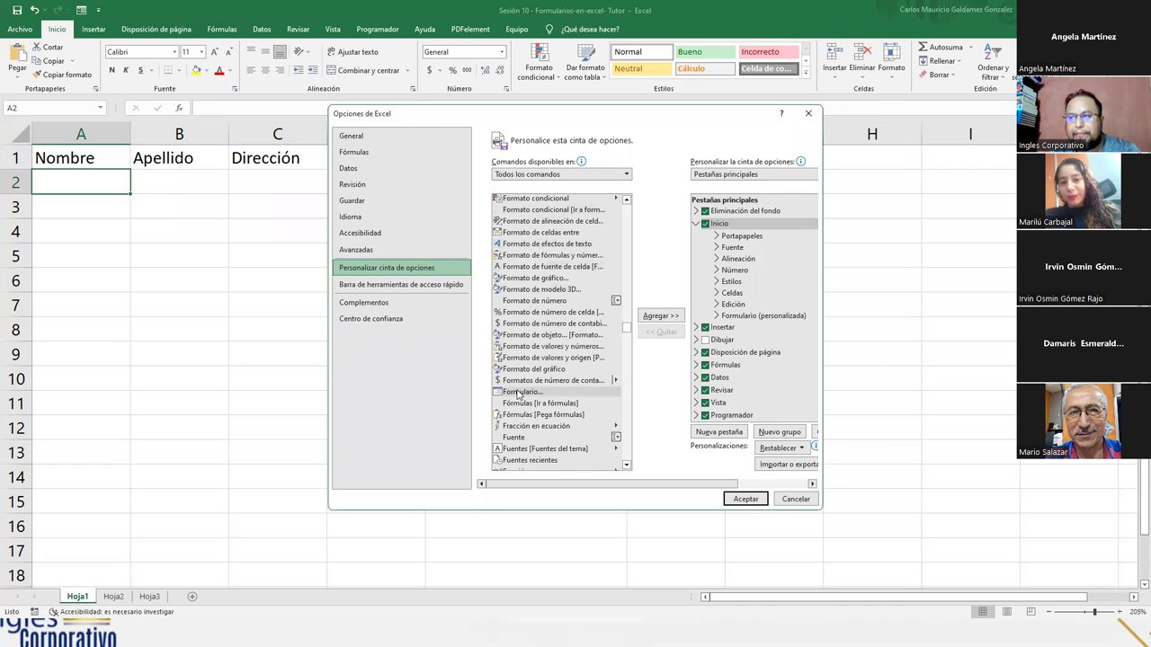
pyautogui.click(519, 393)
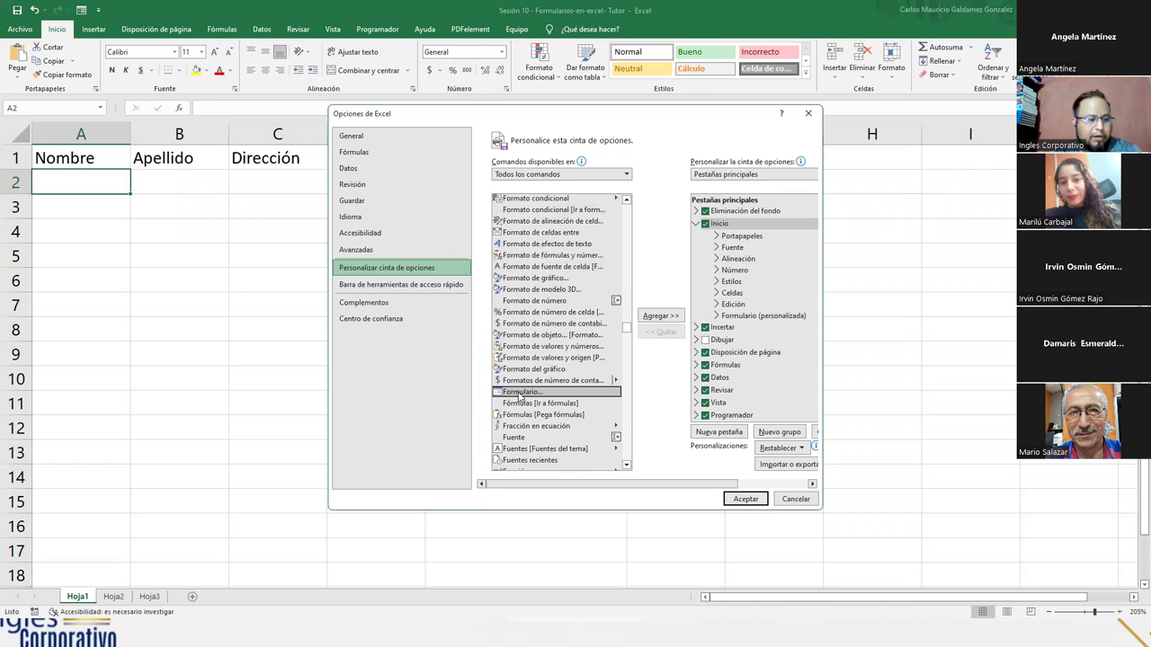
pyautogui.scroll(-2, 524, 346)
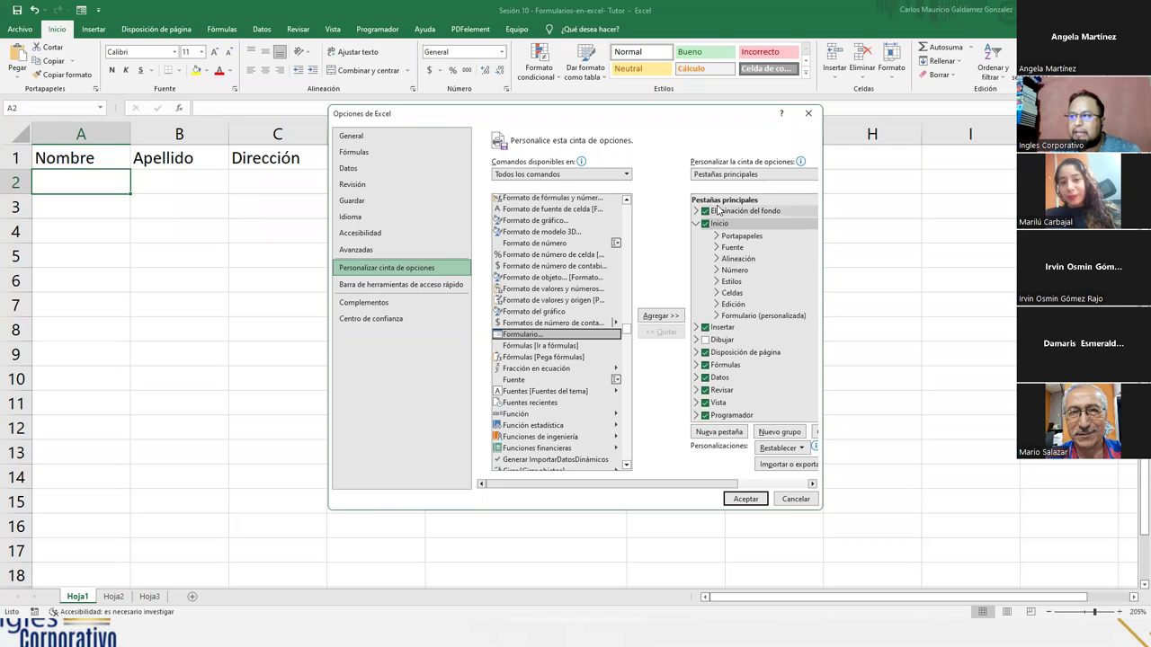
pyautogui.scroll(-1, 724, 383)
pyautogui.scroll(-1, 725, 382)
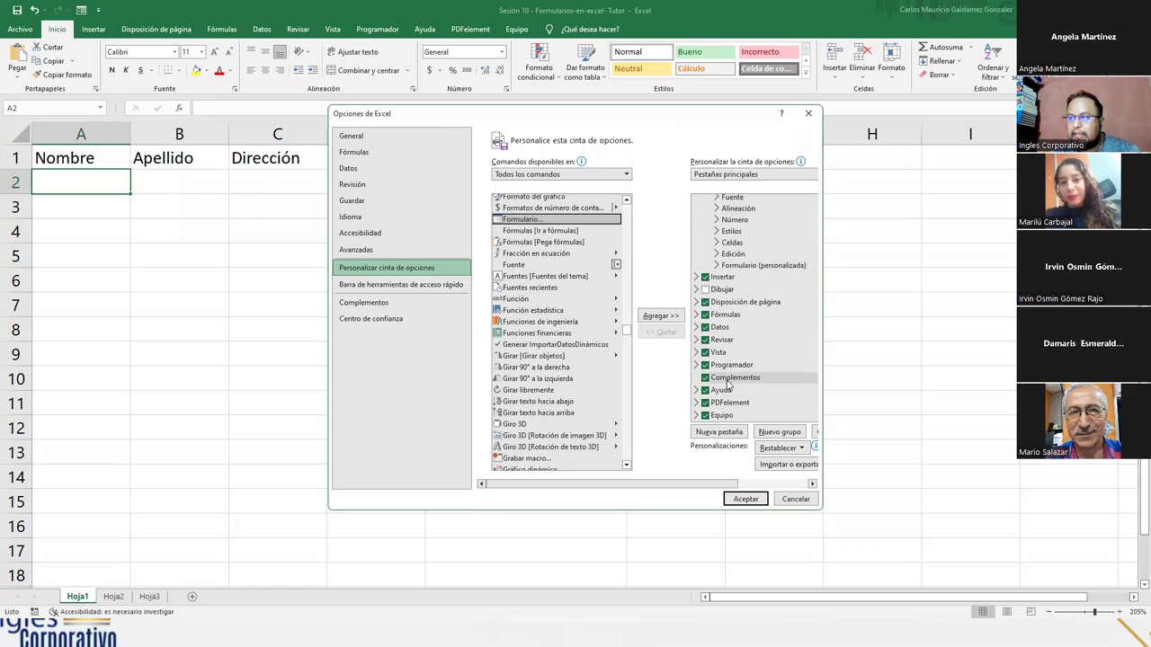
pyautogui.scroll(5, 728, 384)
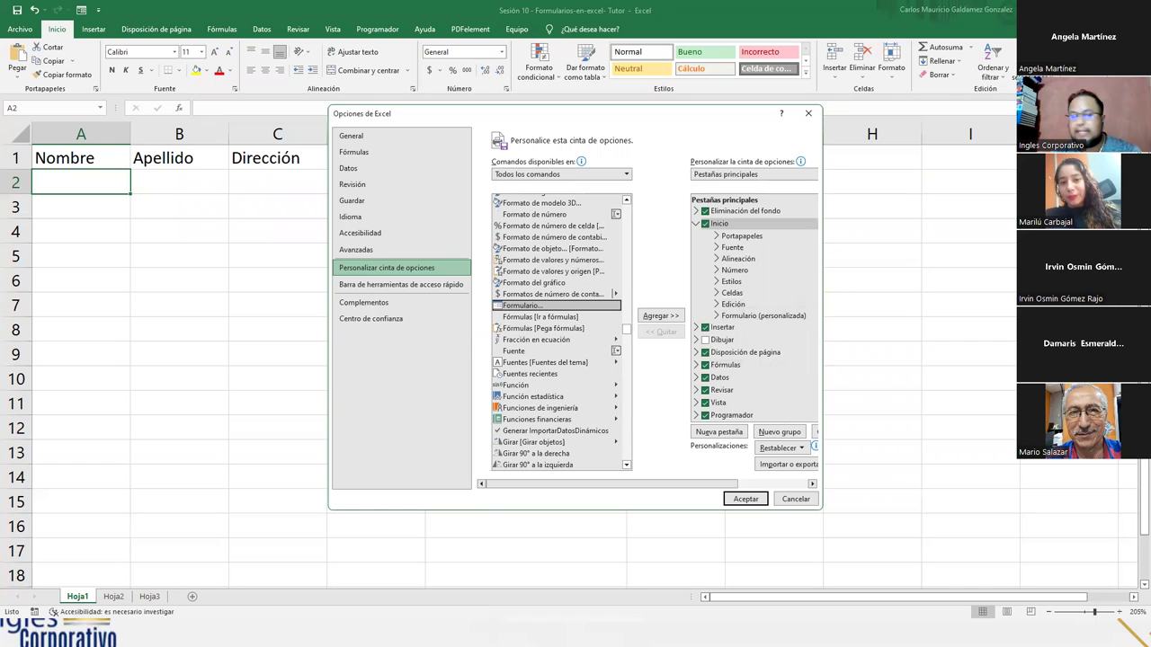
# - Remove the Formulario command from the custom Formulario group under Inicio
pyautogui.click(746, 314)
pyautogui.rightClick(758, 316)
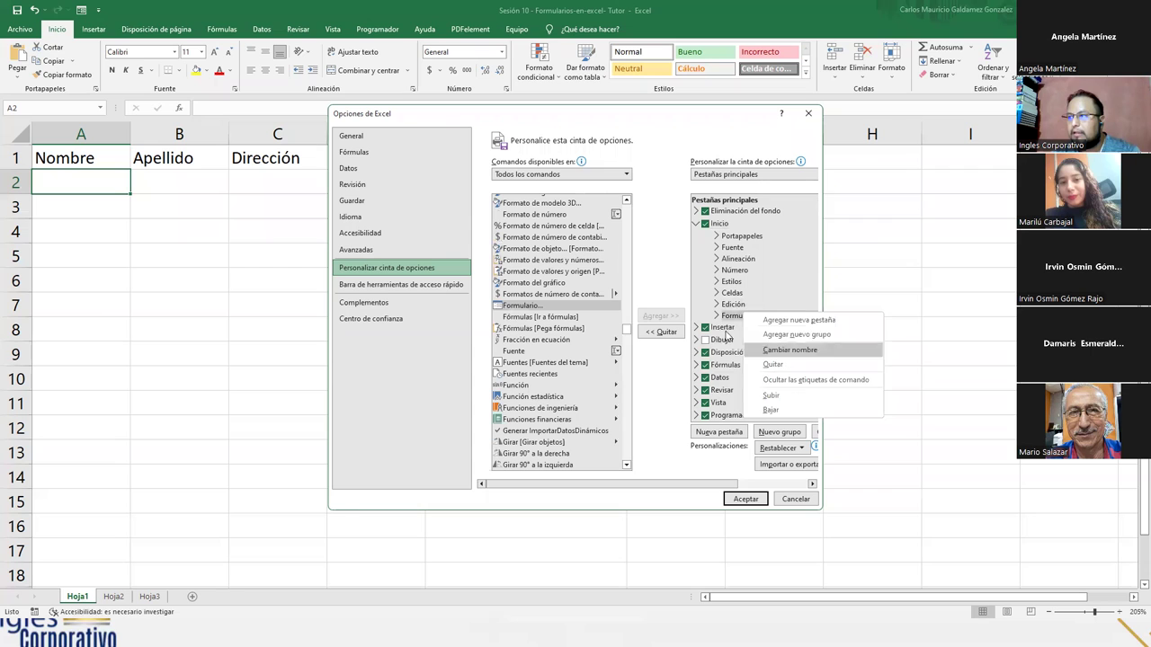
pyautogui.click(716, 315)
pyautogui.click(739, 327)
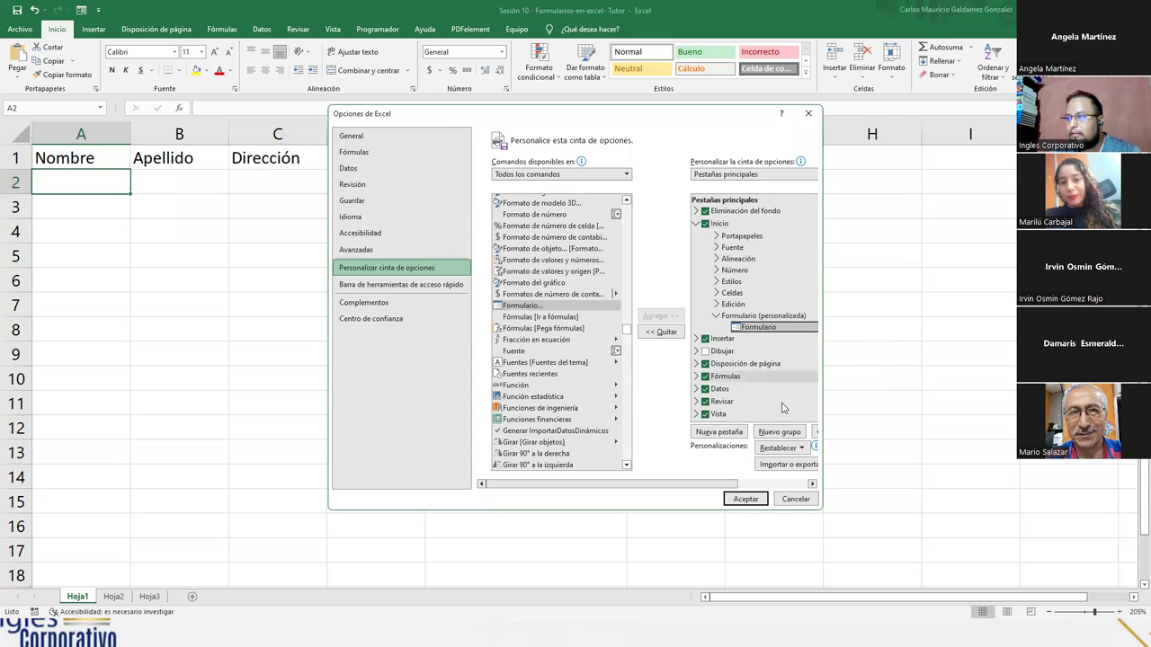
pyautogui.rightClick(756, 332)
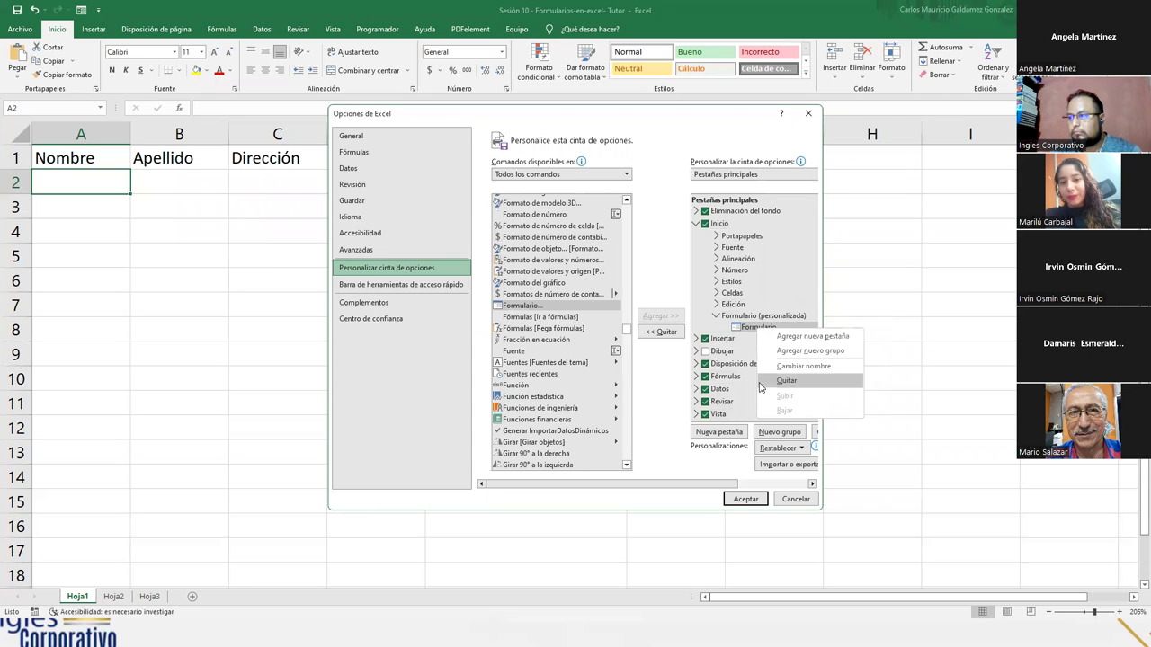
pyautogui.click(787, 386)
# - Remove the now-empty Formulario (personalizada) group and reselect the Inicio tab
pyautogui.rightClick(759, 318)
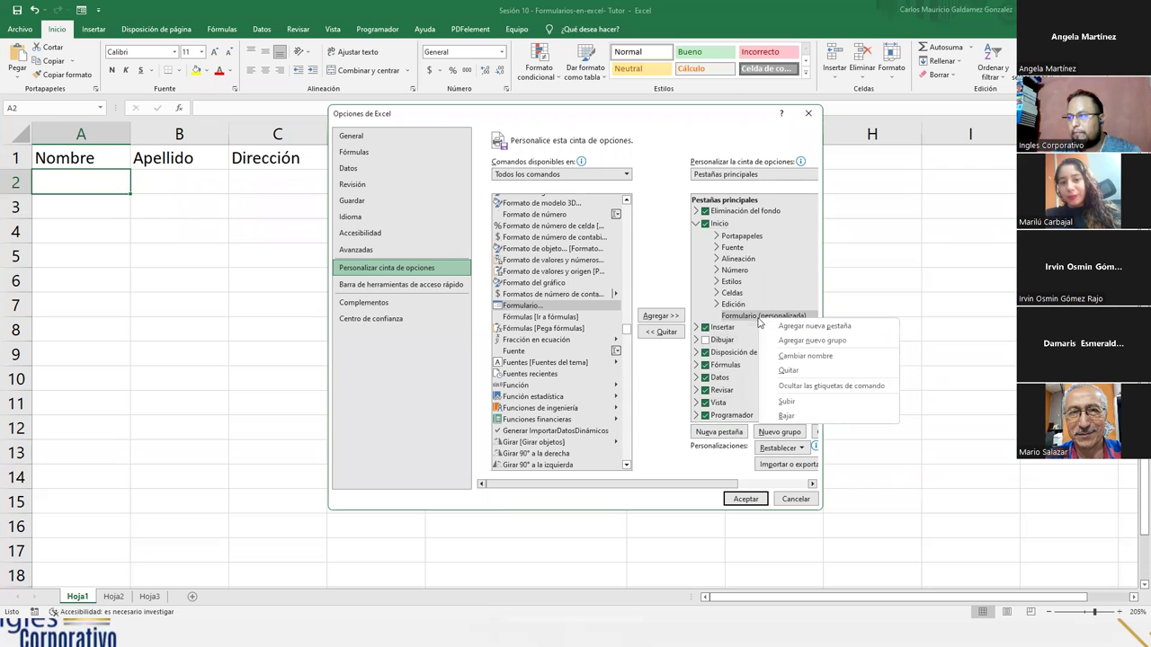
pyautogui.click(788, 370)
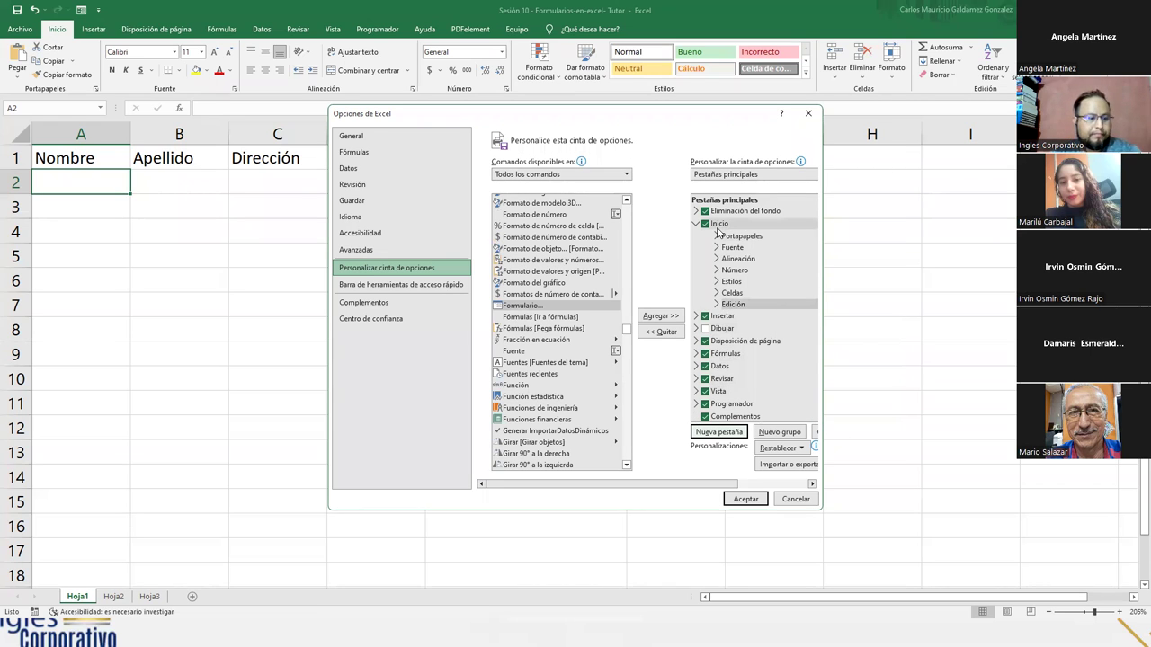
pyautogui.click(720, 224)
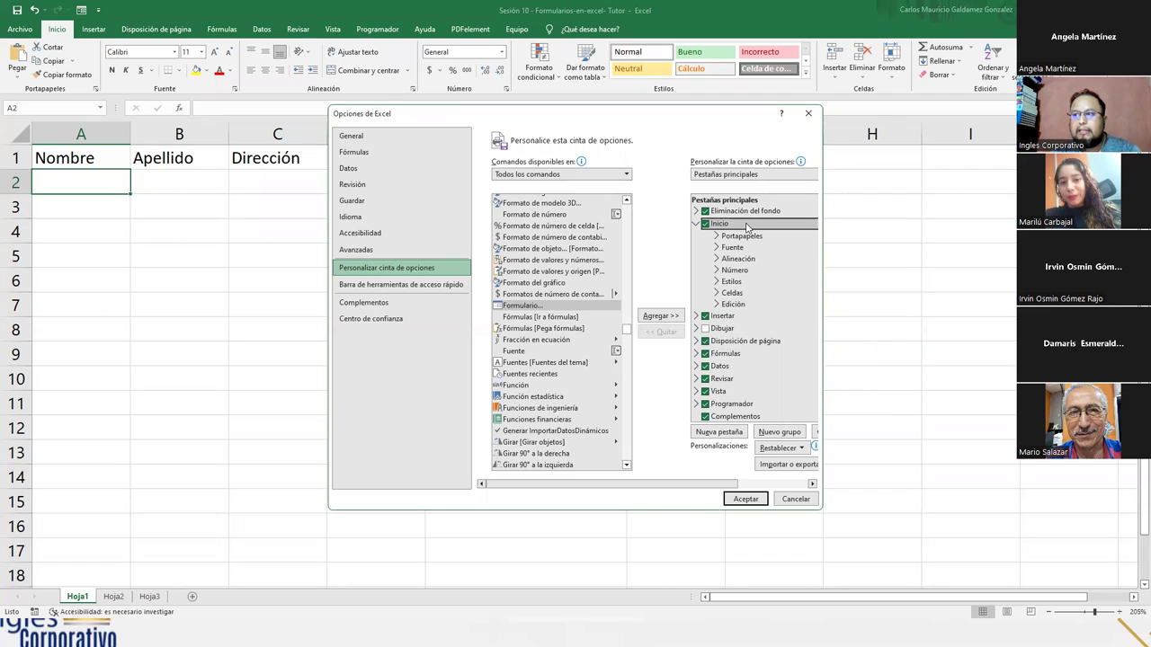
# - Add a Nuevo grupo (personalizada) custom group to the Inicio tab and select it
pyautogui.rightClick(746, 227)
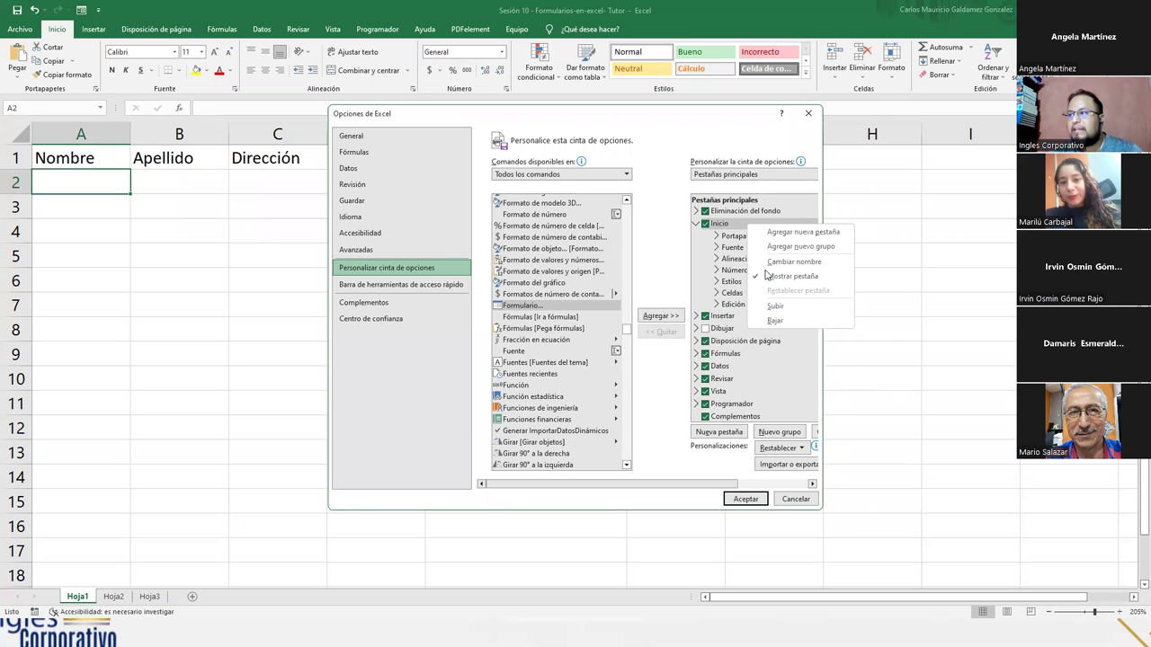
pyautogui.click(803, 247)
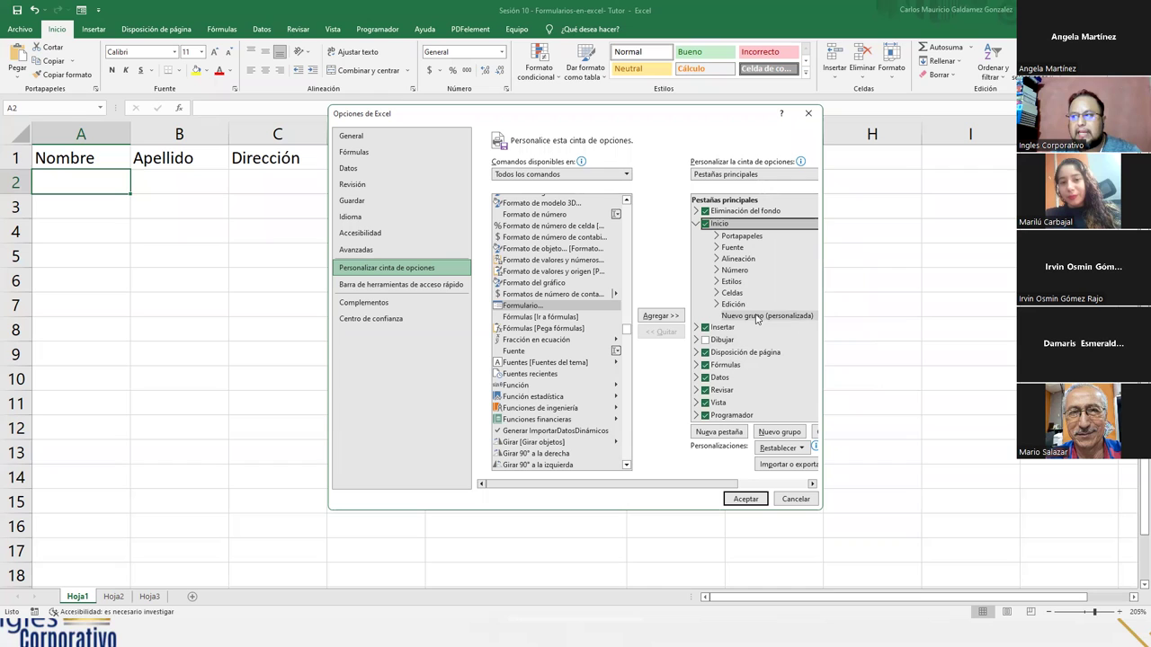
pyautogui.click(757, 317)
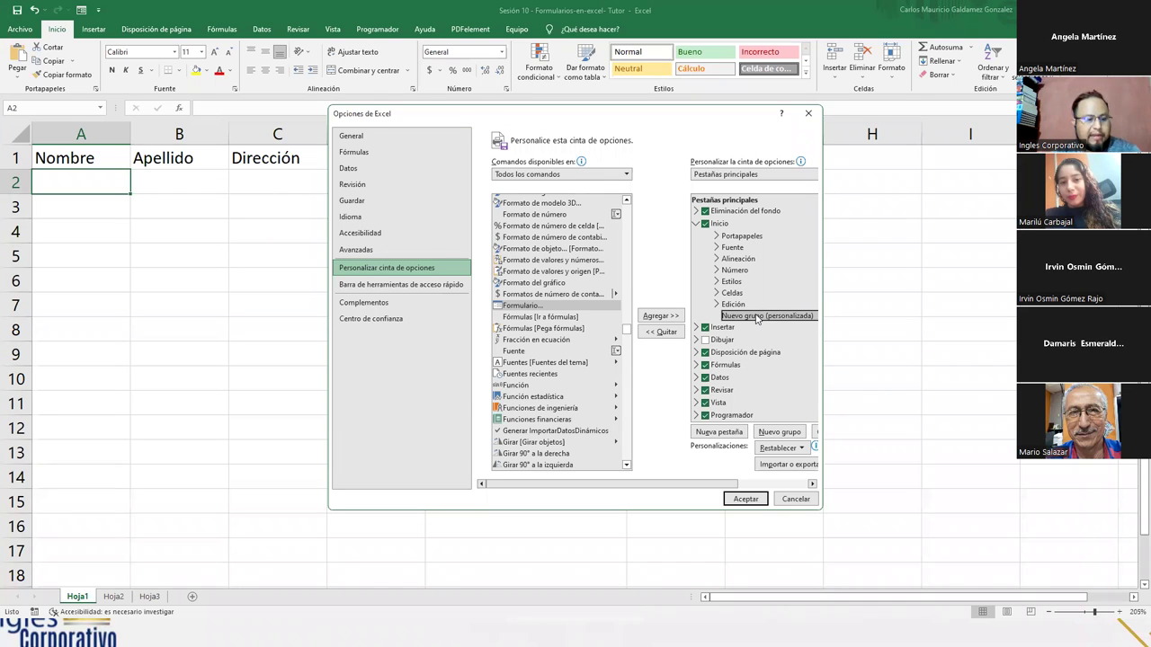
pyautogui.rightClick(758, 319)
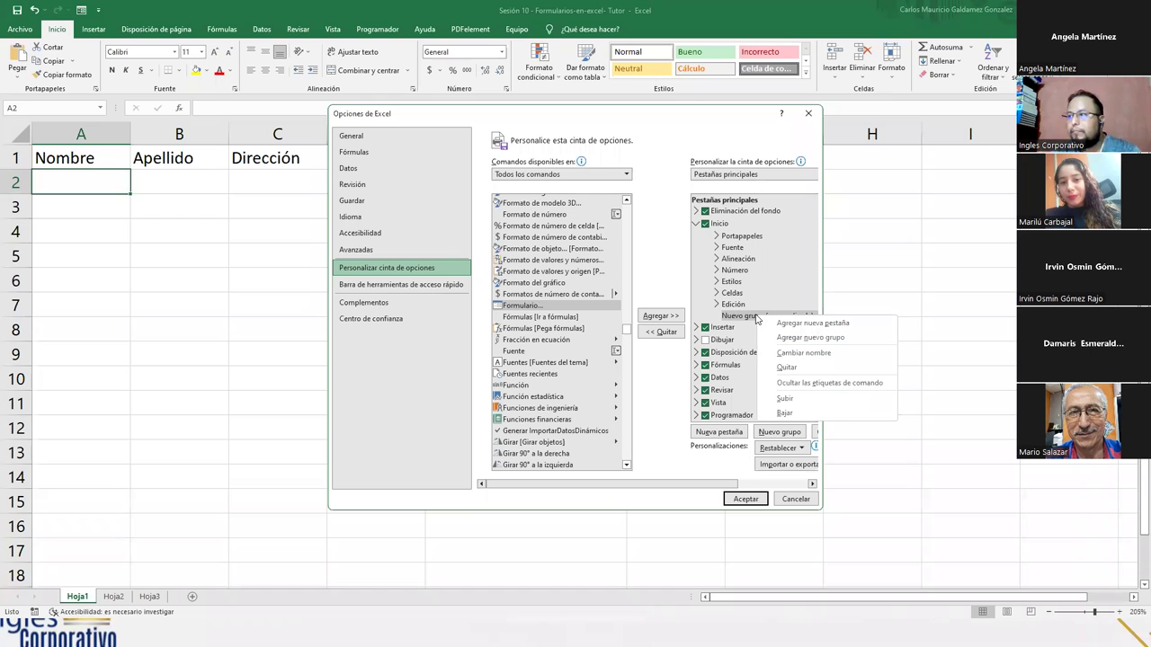
# - Rename the Nuevo grupo custom group to 'Formulario'
pyautogui.click(803, 352)
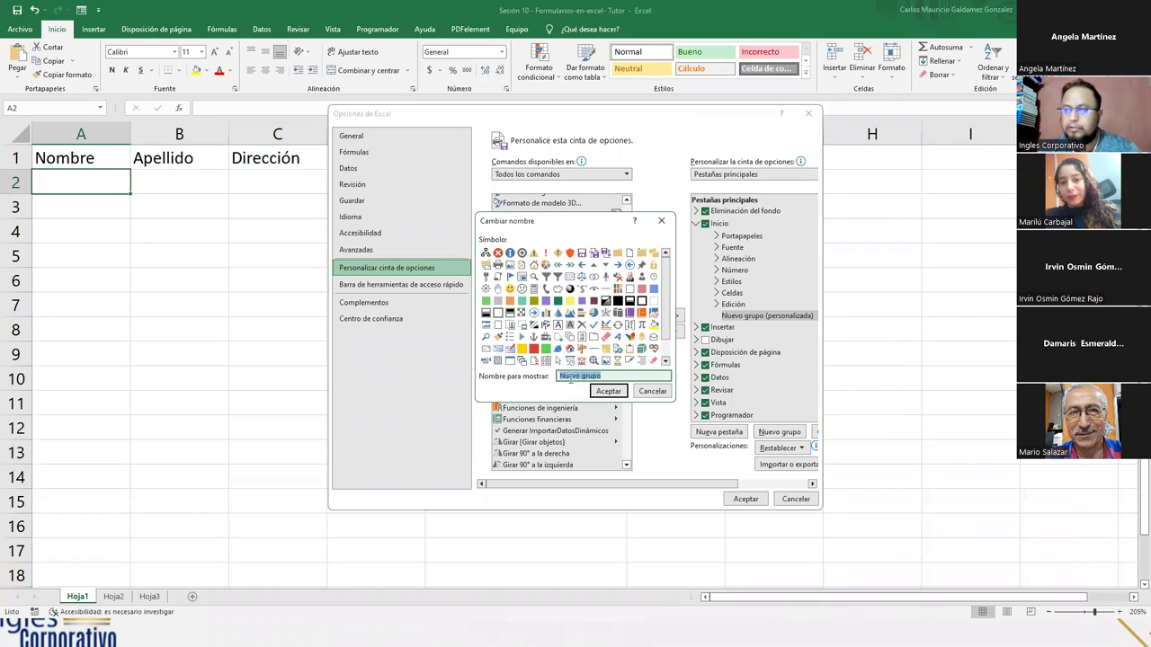
pyautogui.click(606, 376)
pyautogui.press('BackSpace')
pyautogui.press('BackSpace')
pyautogui.press('BackSpace')
pyautogui.press('BackSpace')
pyautogui.press('BackSpace')
pyautogui.press('BackSpace')
pyautogui.press('BackSpace')
pyautogui.press('BackSpace')
pyautogui.press('BackSpace')
pyautogui.press('BackSpace')
pyautogui.press('BackSpace')
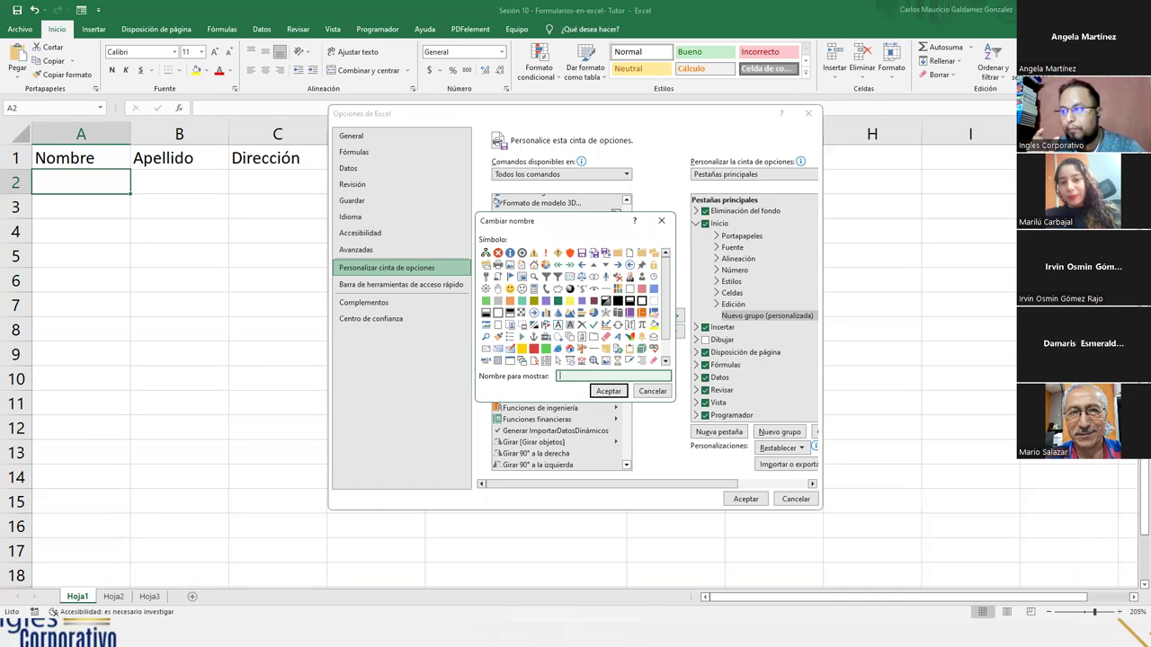
pyautogui.write('Formulario')
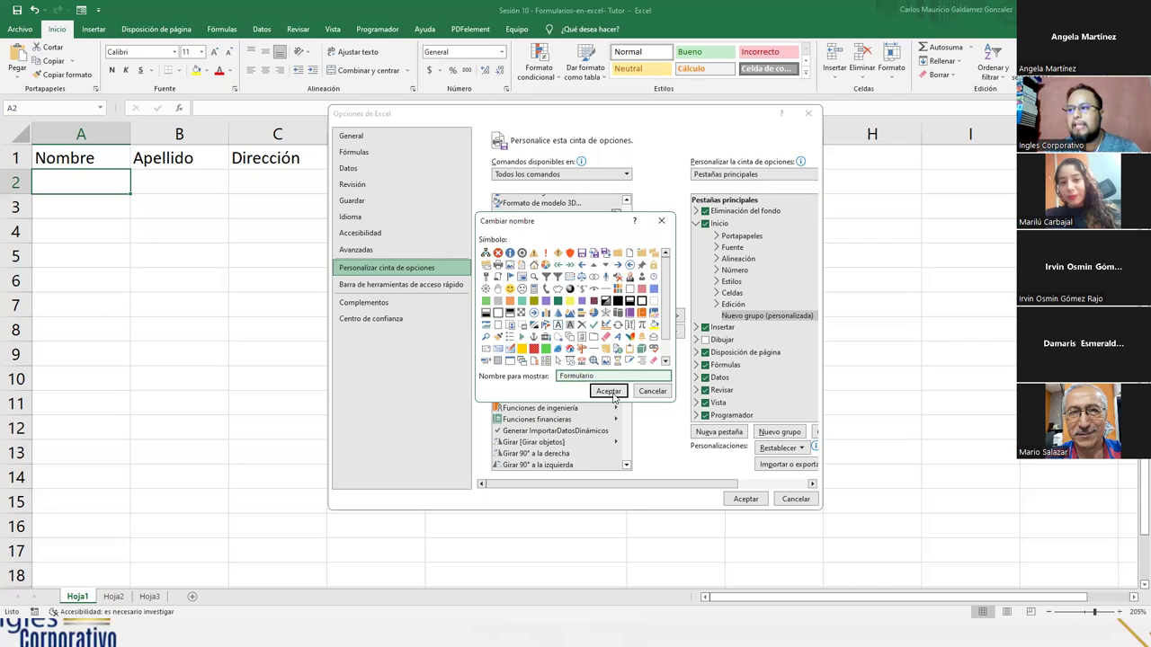
pyautogui.click(608, 391)
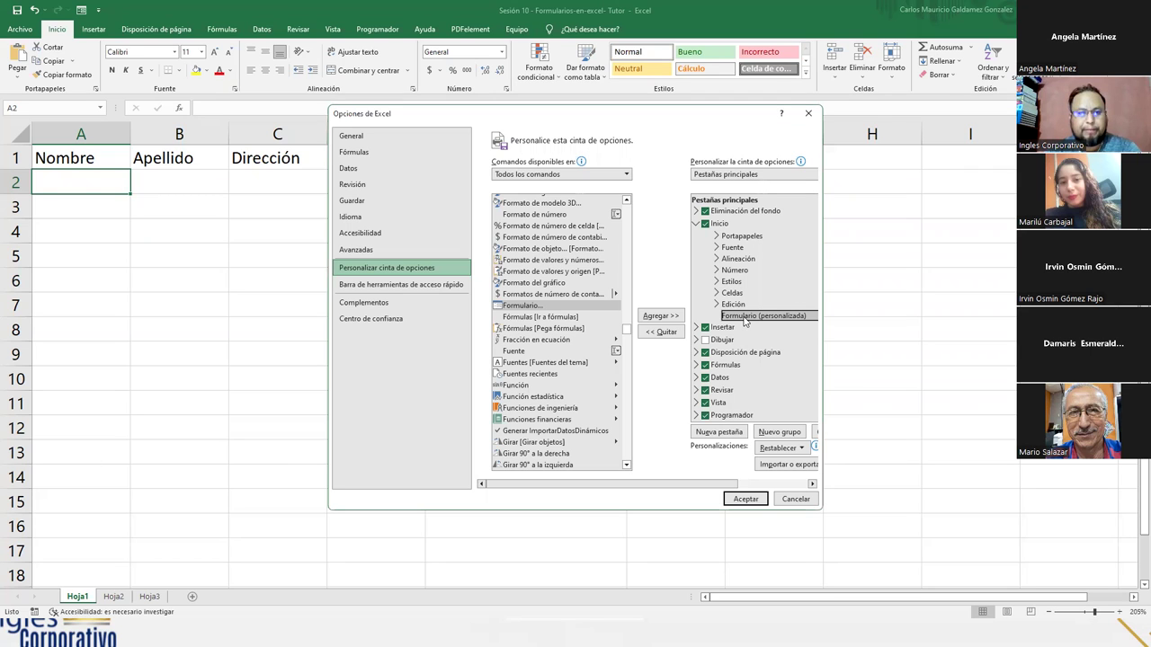
# - Add the Formulario... command to the Formulario (personalizada) group and confirm with Aceptar
pyautogui.click(522, 307)
pyautogui.click(523, 308)
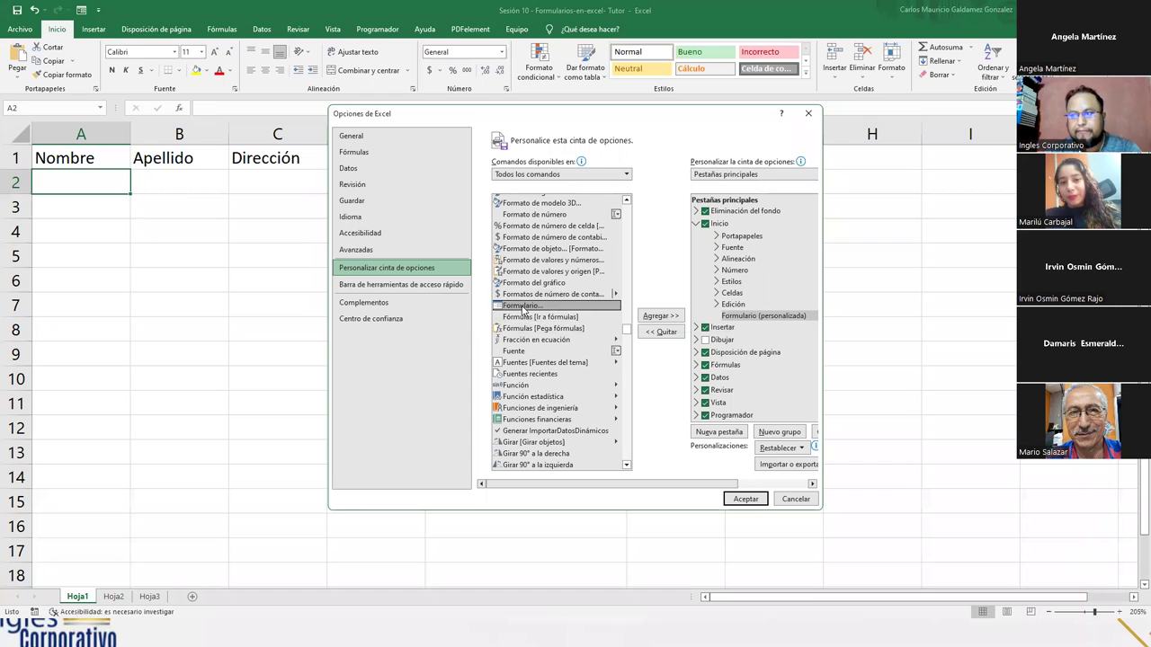
pyautogui.click(759, 317)
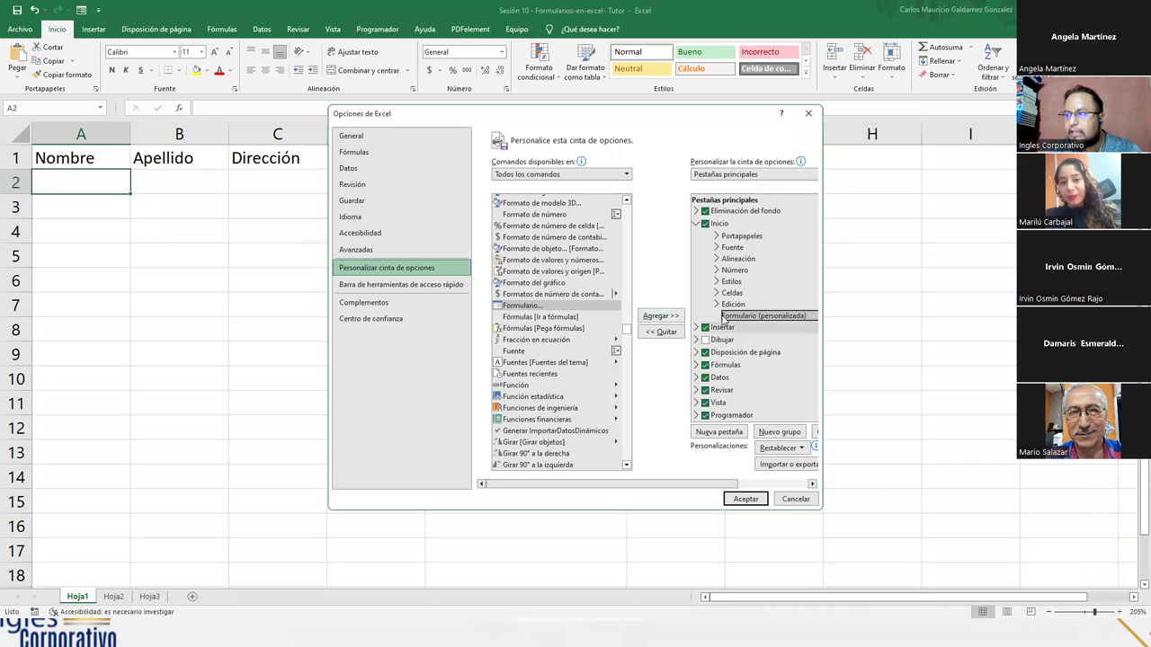
pyautogui.click(661, 317)
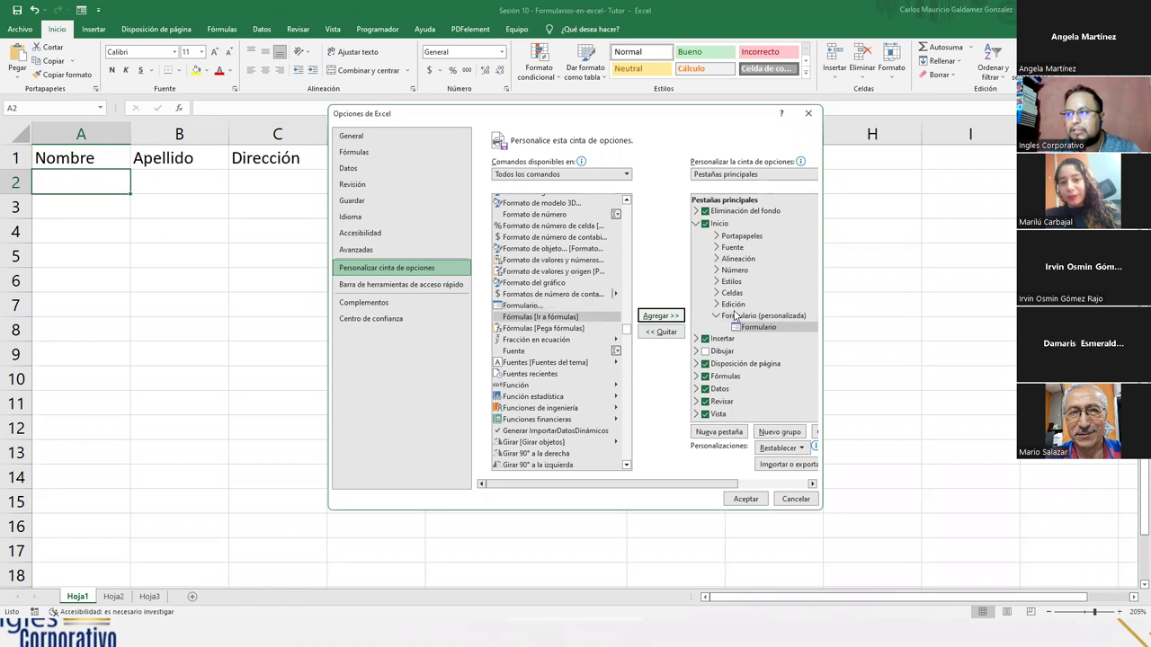
pyautogui.click(526, 307)
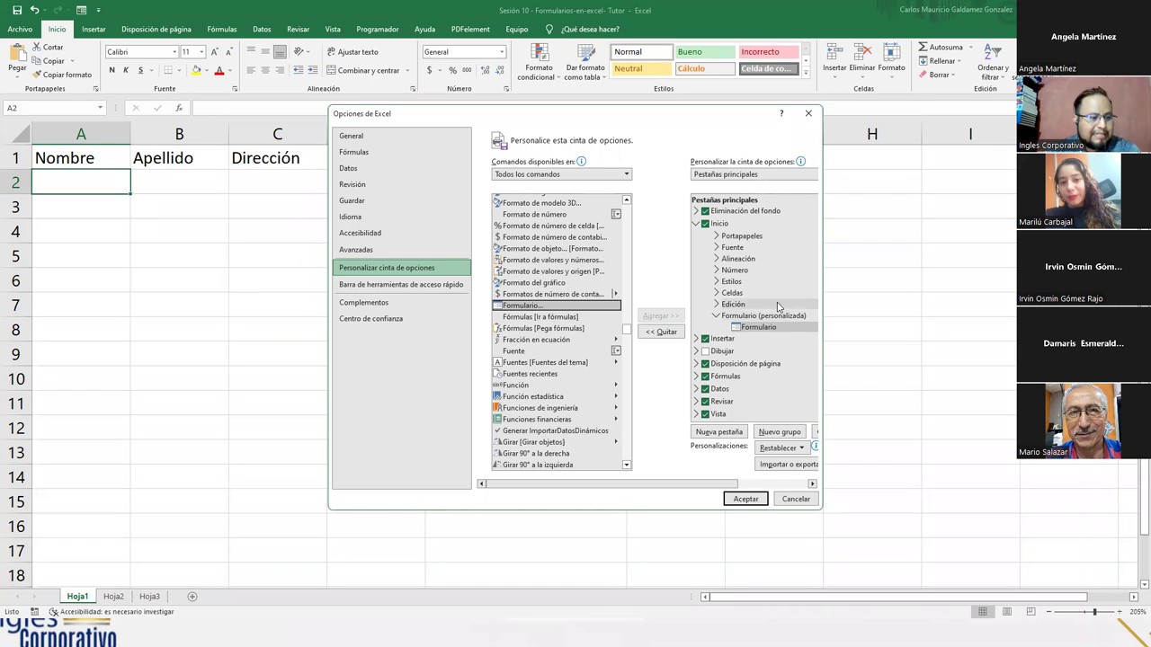
pyautogui.click(748, 500)
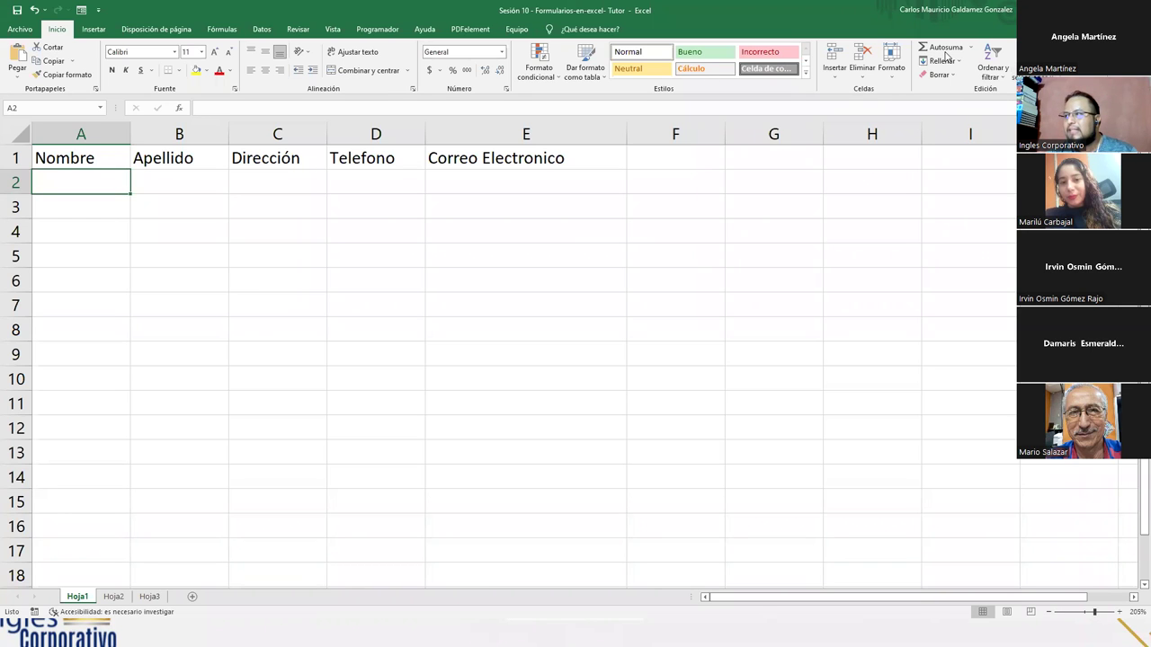
# - Reopen Excel Options from the Archivo backstage
pyautogui.click(20, 28)
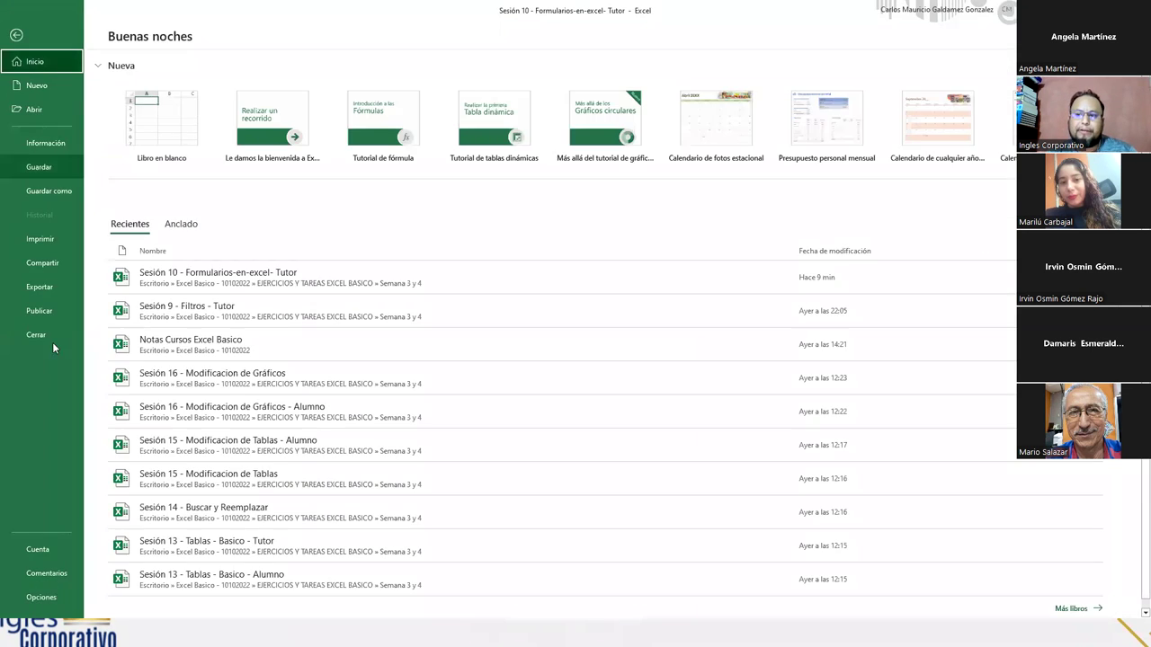
pyautogui.click(43, 597)
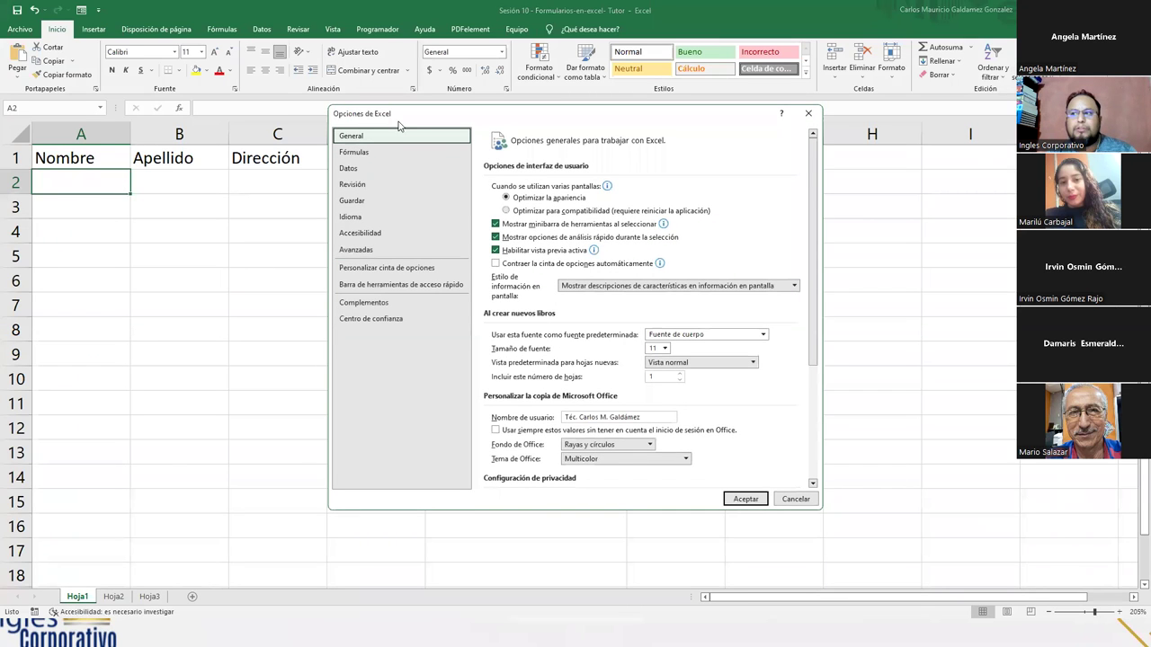
# - Verify Formulario (personalizada) holds the Formulario command, then cancel out of Options
pyautogui.click(368, 269)
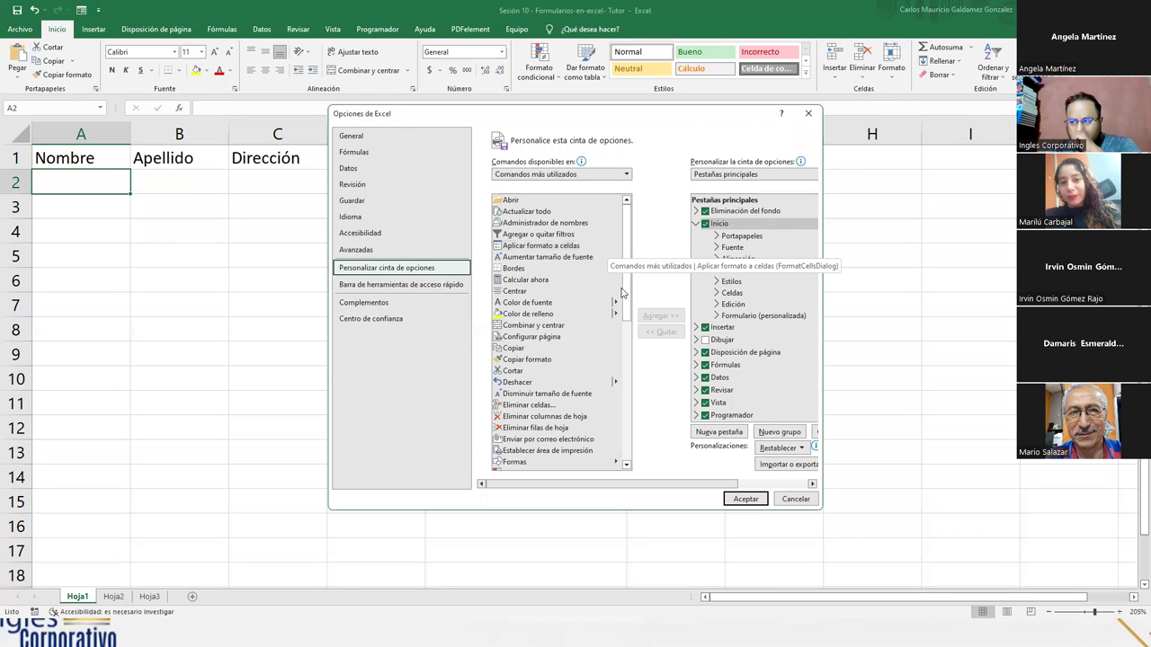
pyautogui.moveTo(796, 500); pyautogui.dragTo(694, 419)
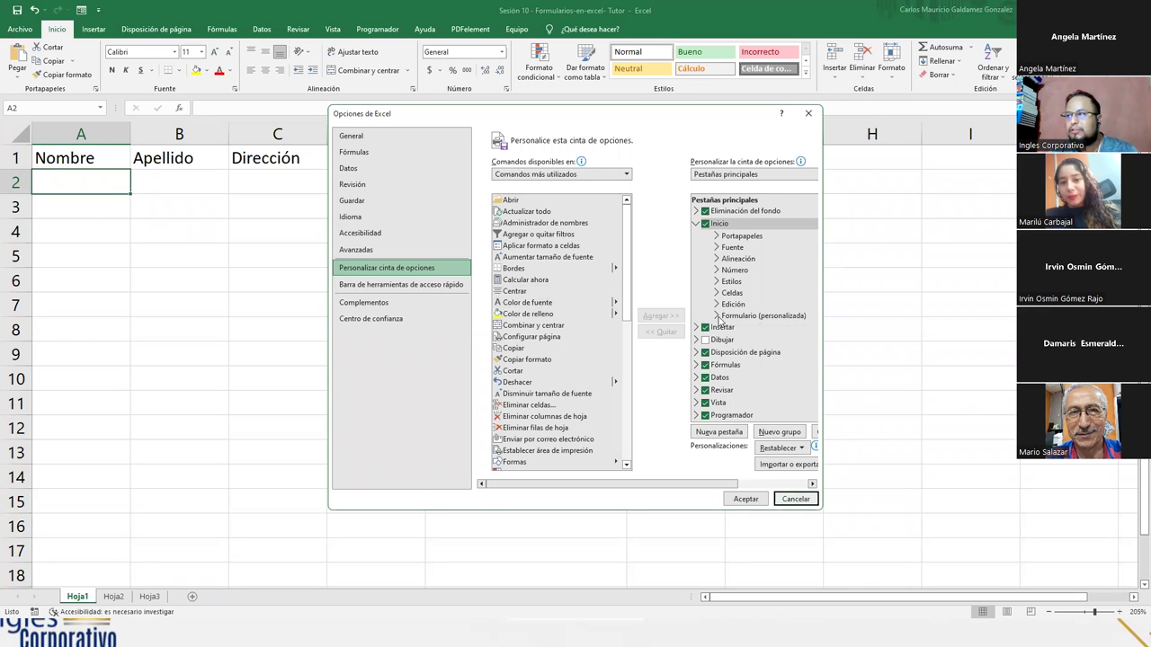
pyautogui.click(718, 316)
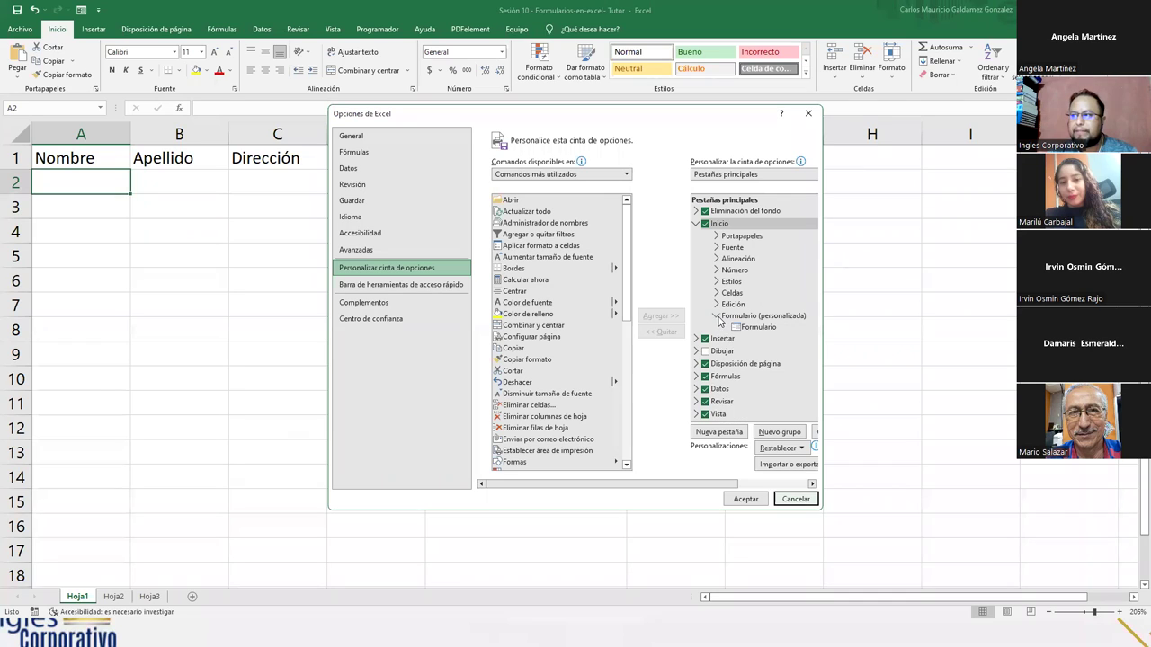
pyautogui.click(744, 317)
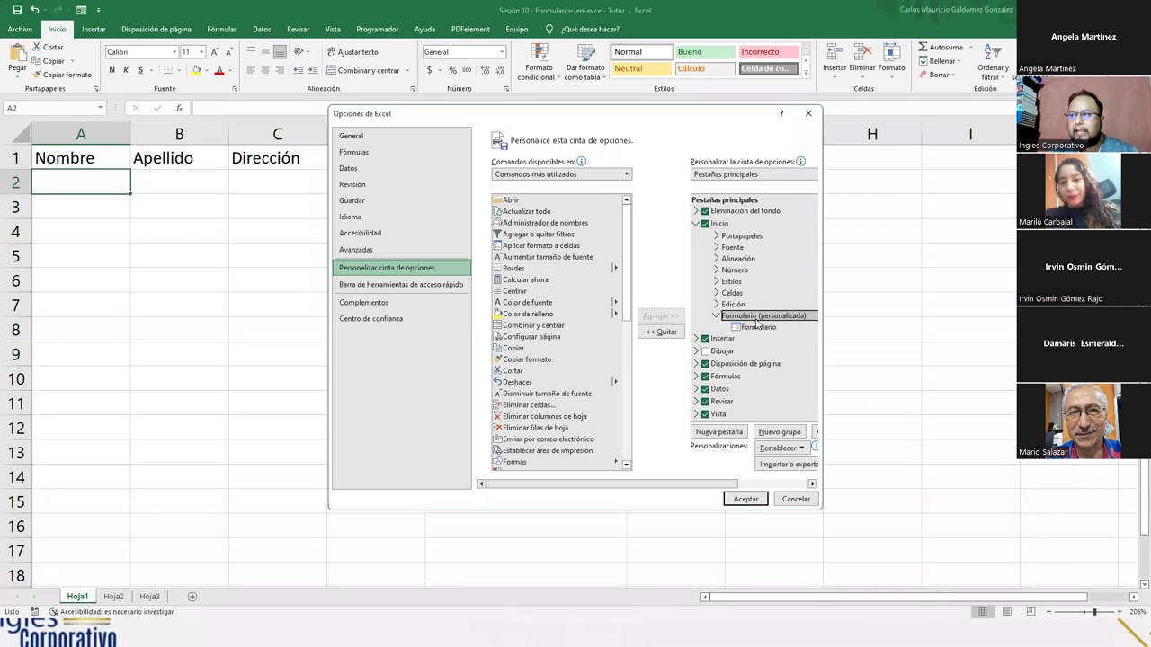
pyautogui.click(758, 328)
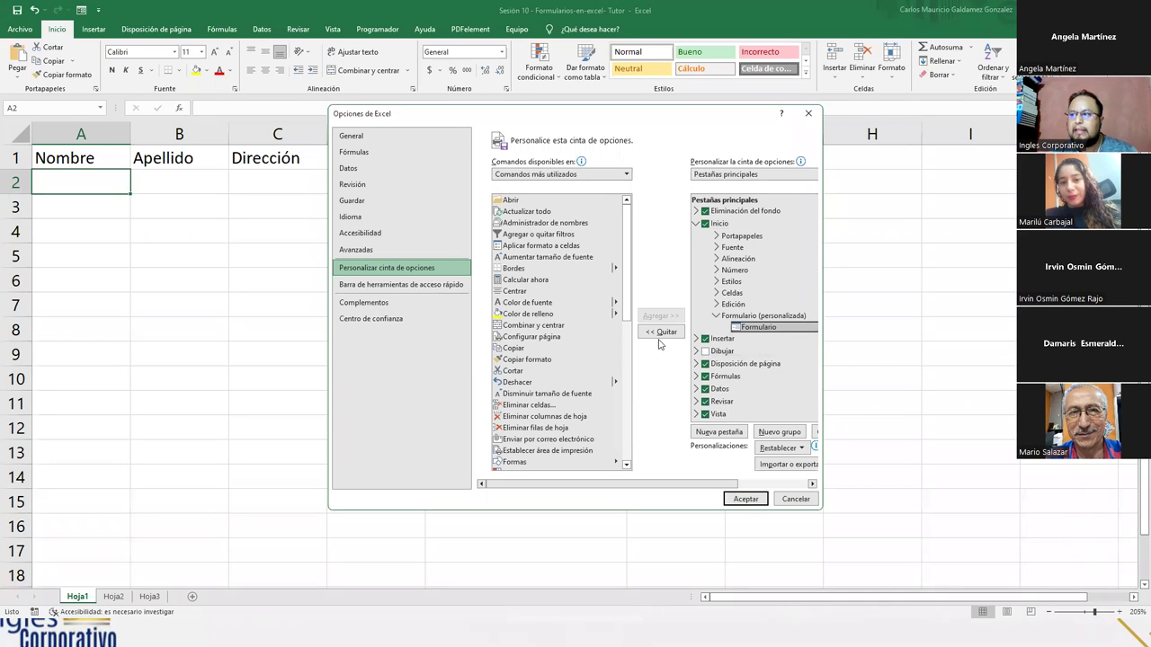
pyautogui.click(732, 317)
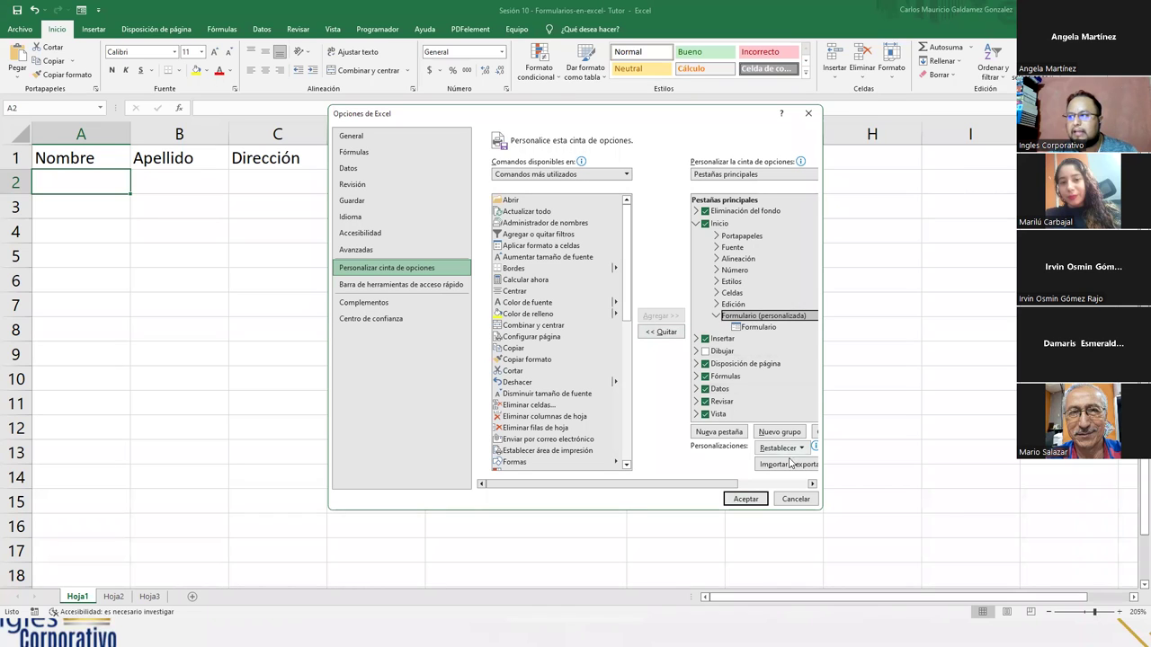
pyautogui.rightClick(752, 317)
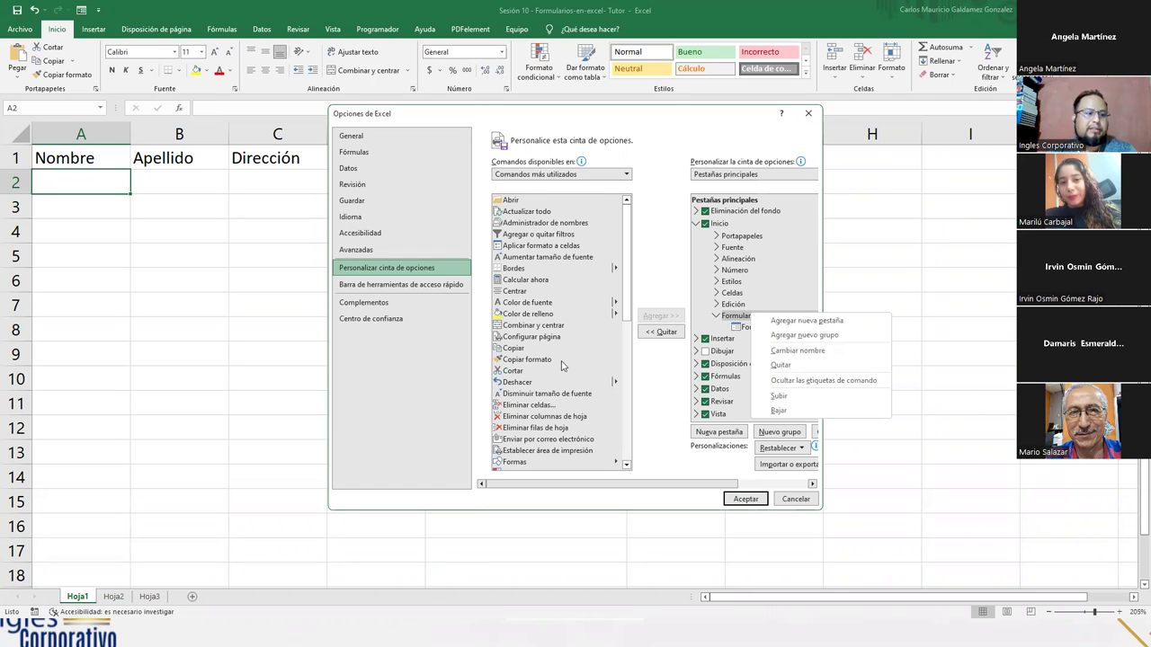
pyautogui.click(787, 502)
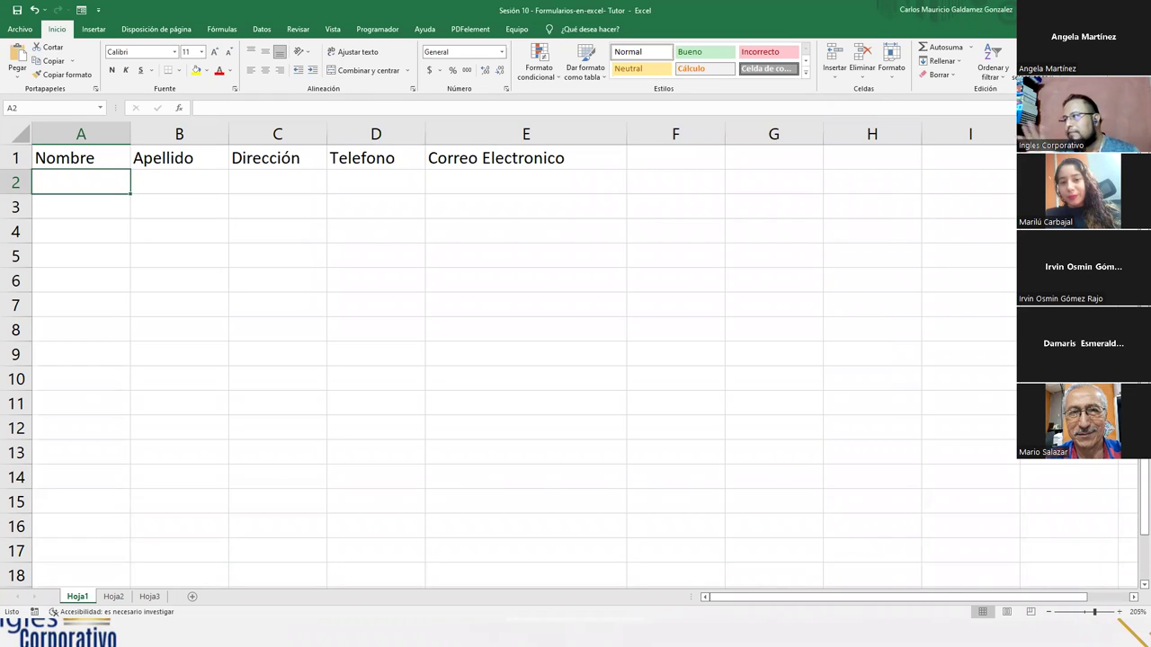
# - In Excel Options' ribbon customization, rename the Formulario group to 'Forms', assign it an icon, and save
pyautogui.click(20, 29)
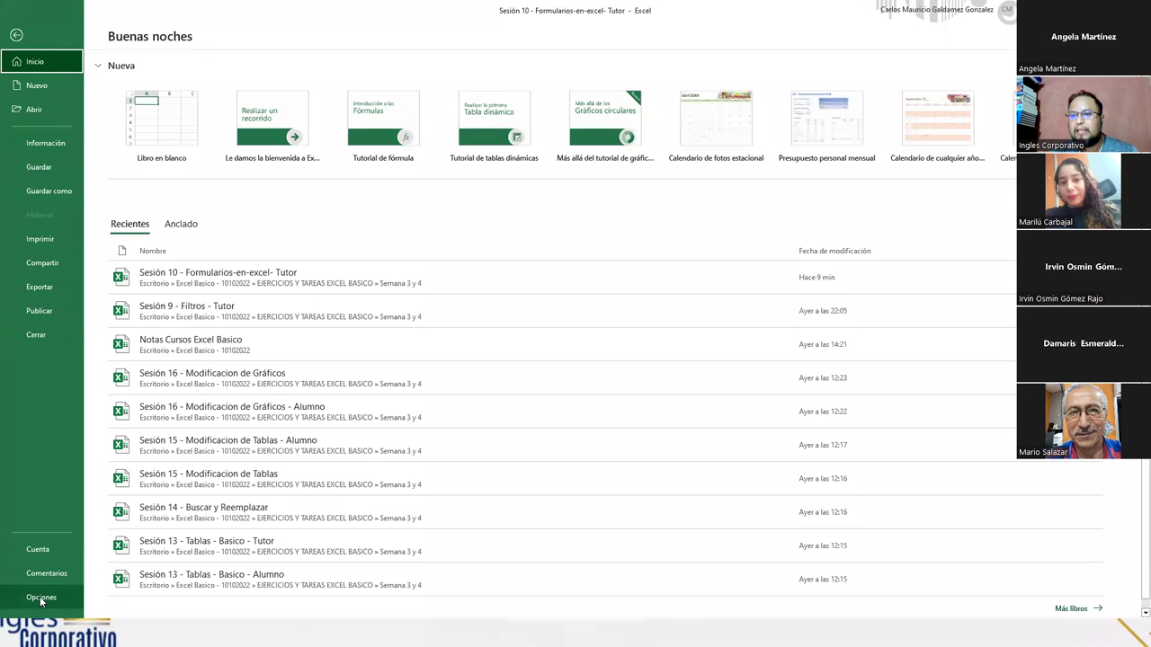
pyautogui.click(36, 597)
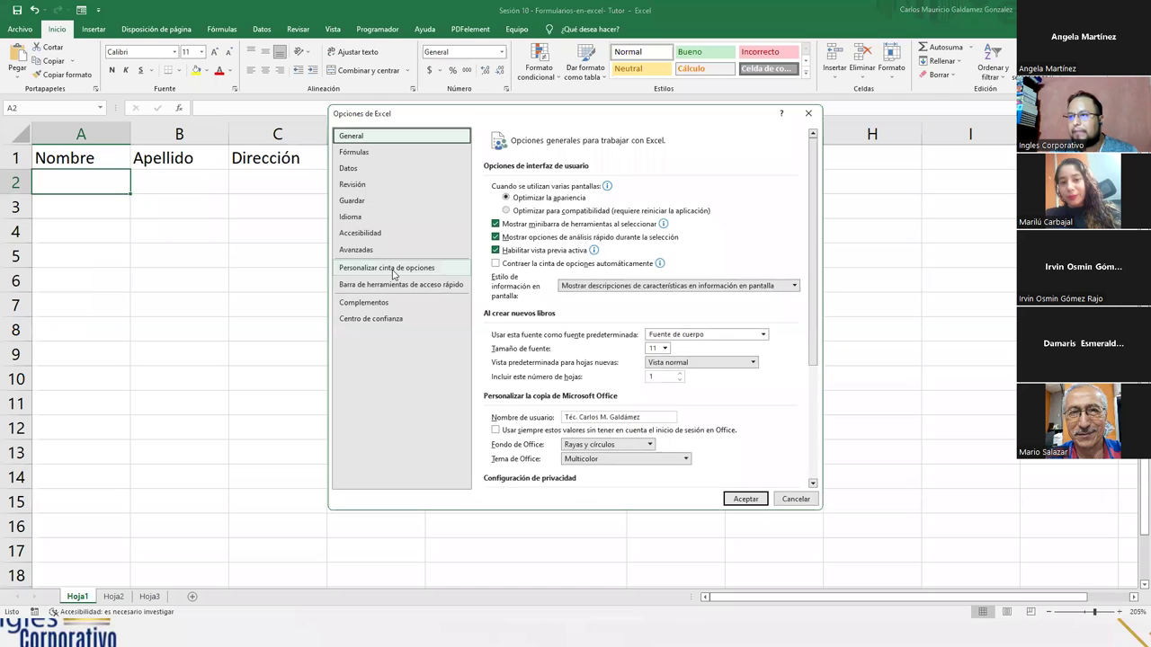
pyautogui.click(393, 270)
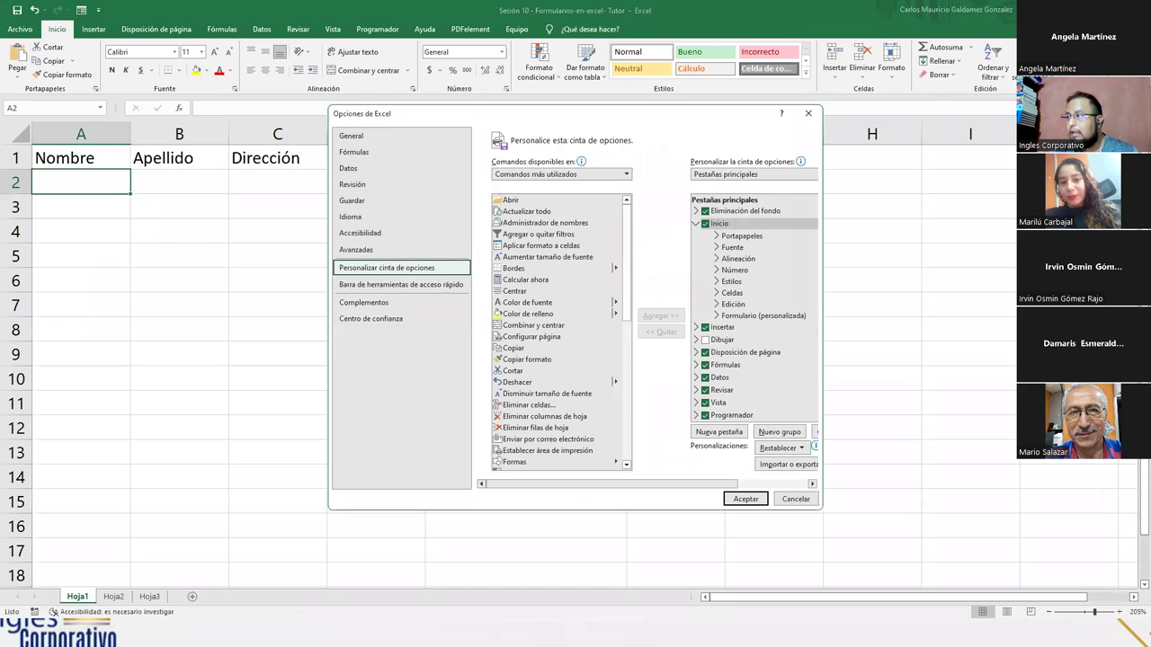
pyautogui.click(755, 316)
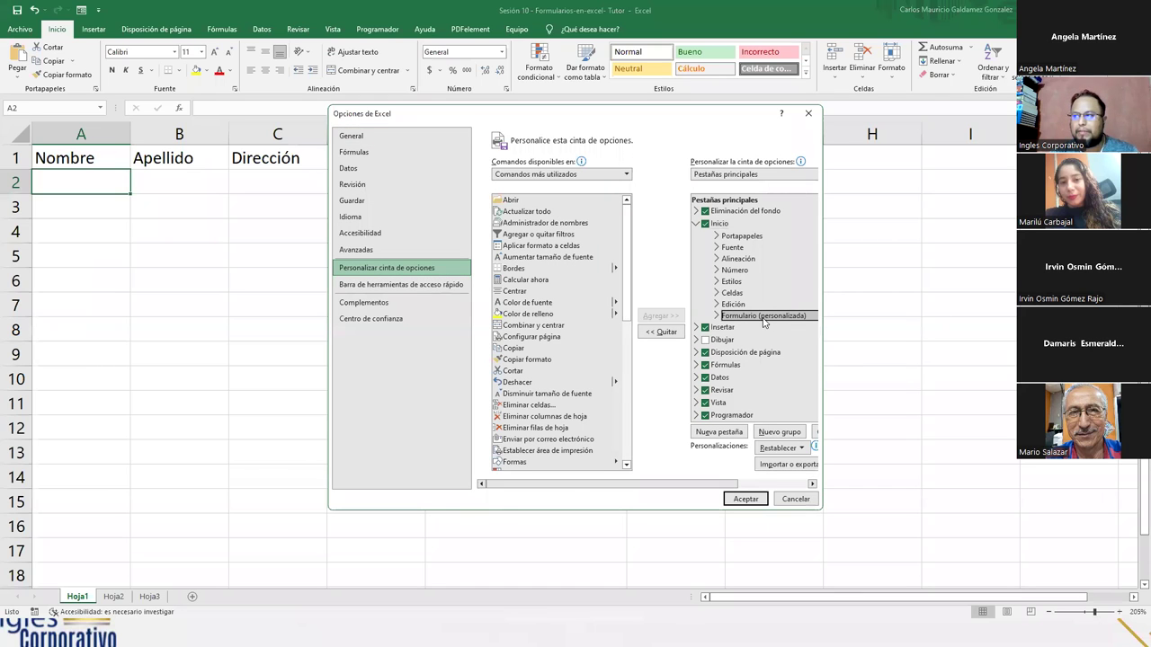
pyautogui.rightClick(763, 323)
pyautogui.click(805, 360)
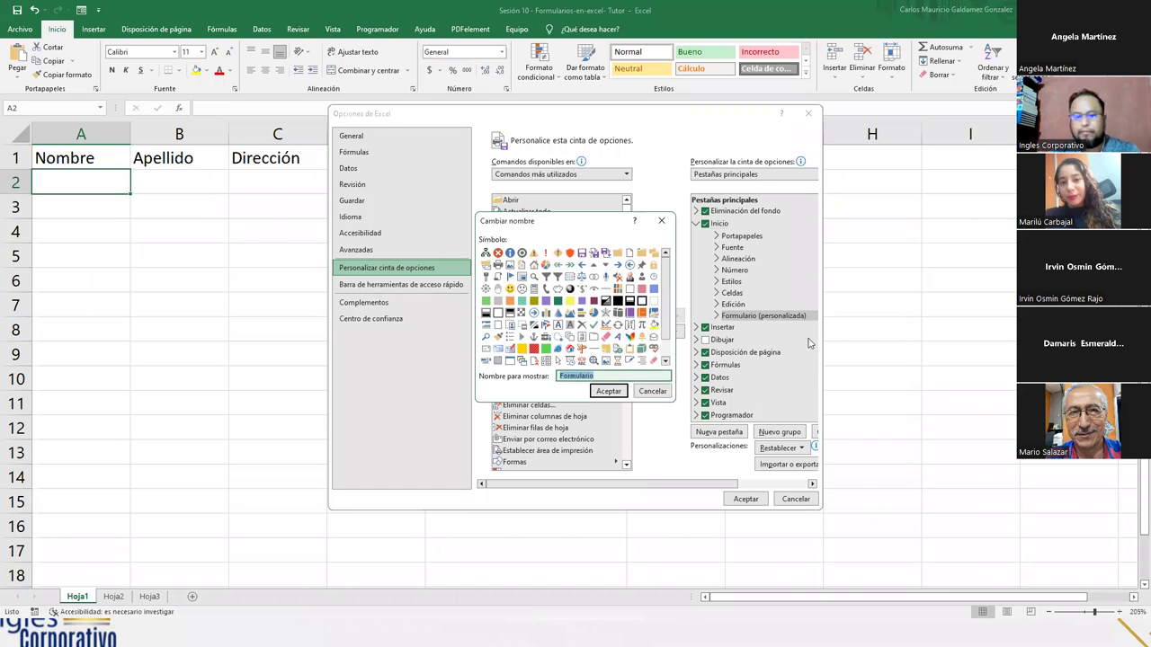
pyautogui.write('Forms')
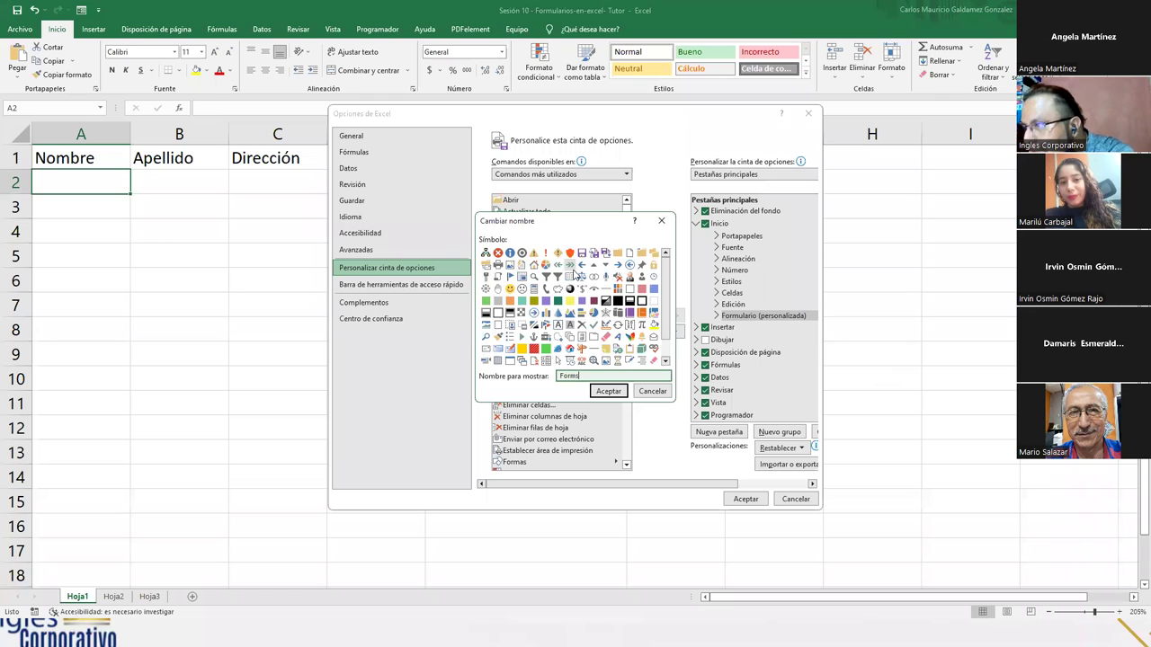
pyautogui.scroll(-1, 589, 279)
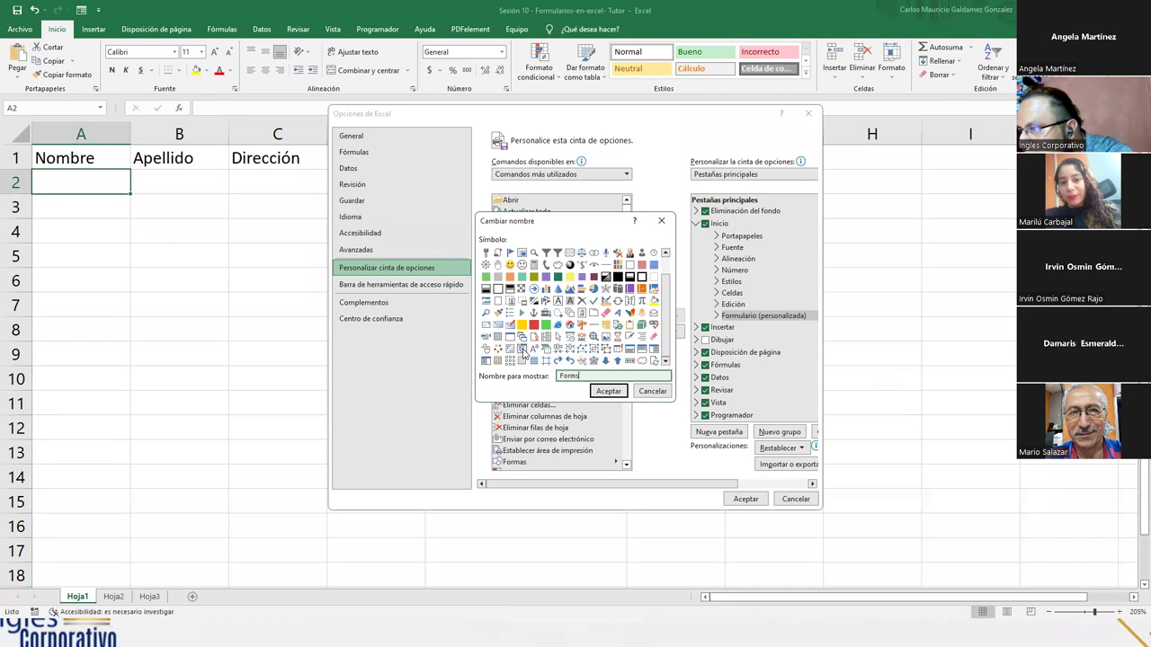
pyautogui.click(485, 361)
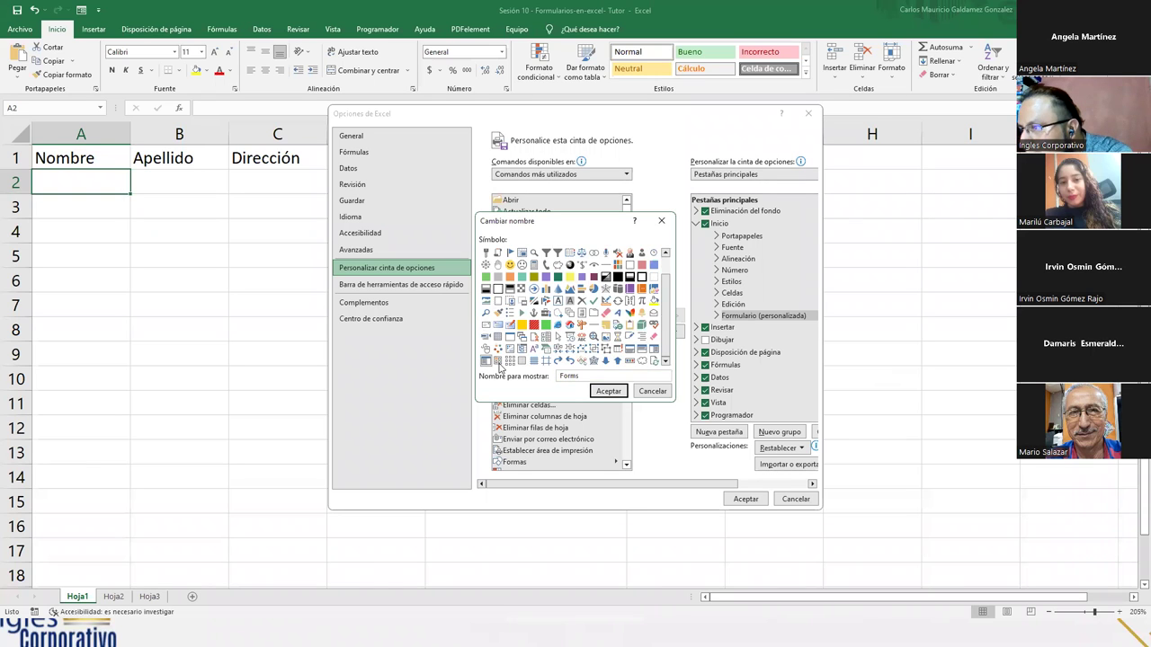
pyautogui.click(608, 392)
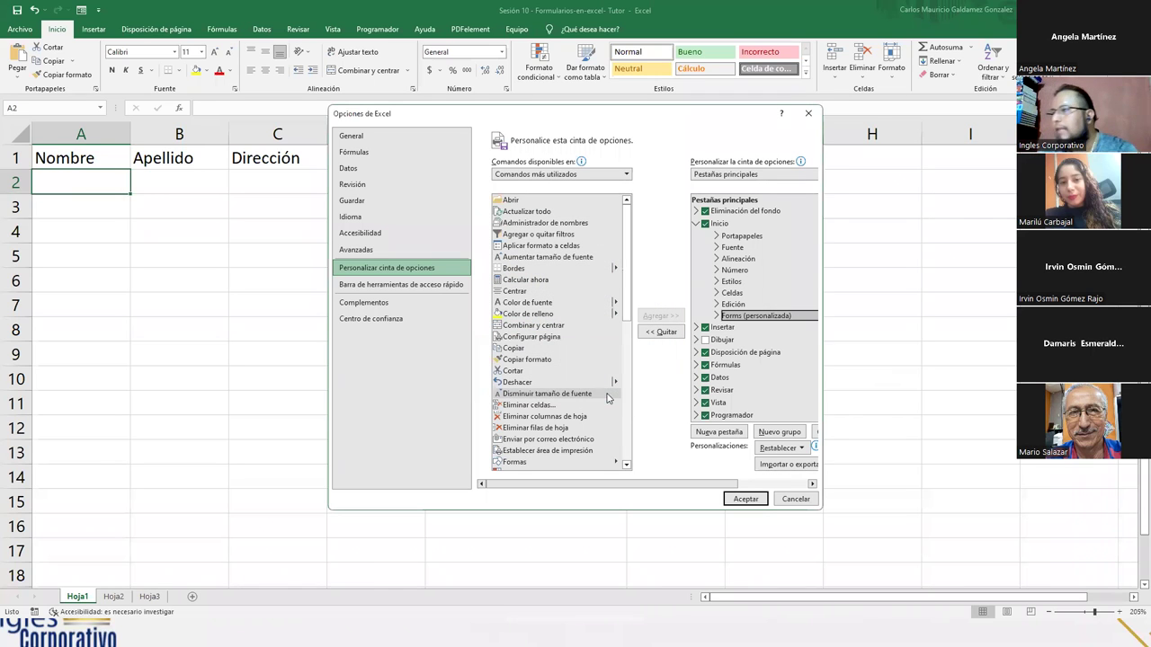
pyautogui.click(753, 501)
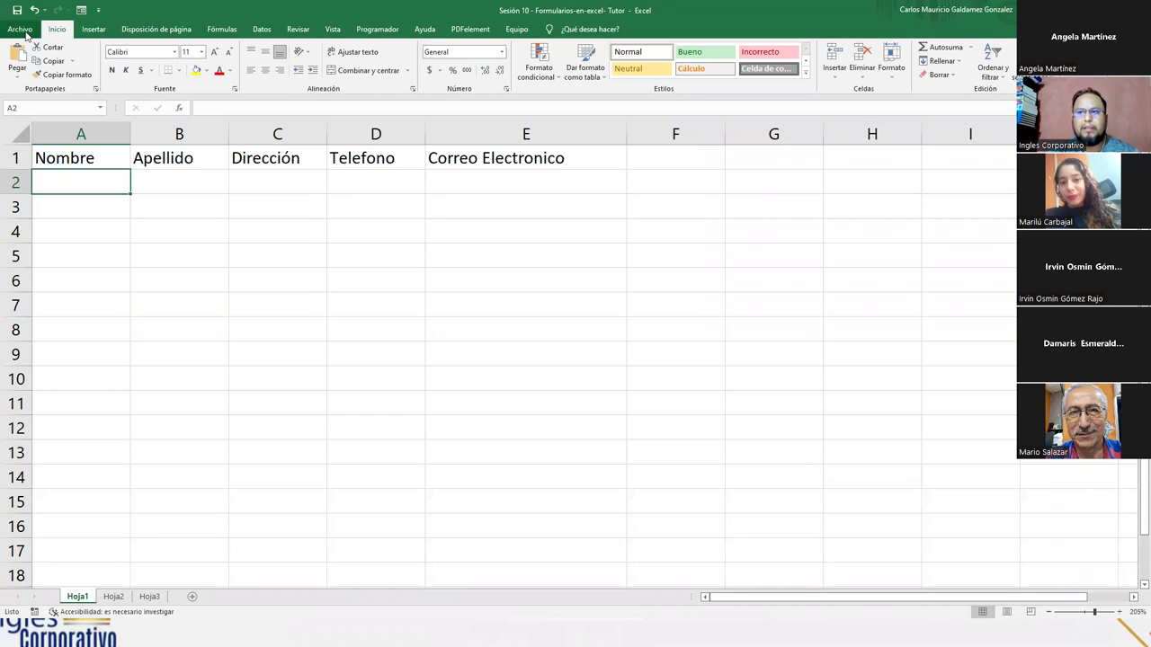
# - In the ribbon customization settings, expand the custom Forms tab and inspect its Formulario group's actions
pyautogui.click(20, 29)
pyautogui.click(42, 597)
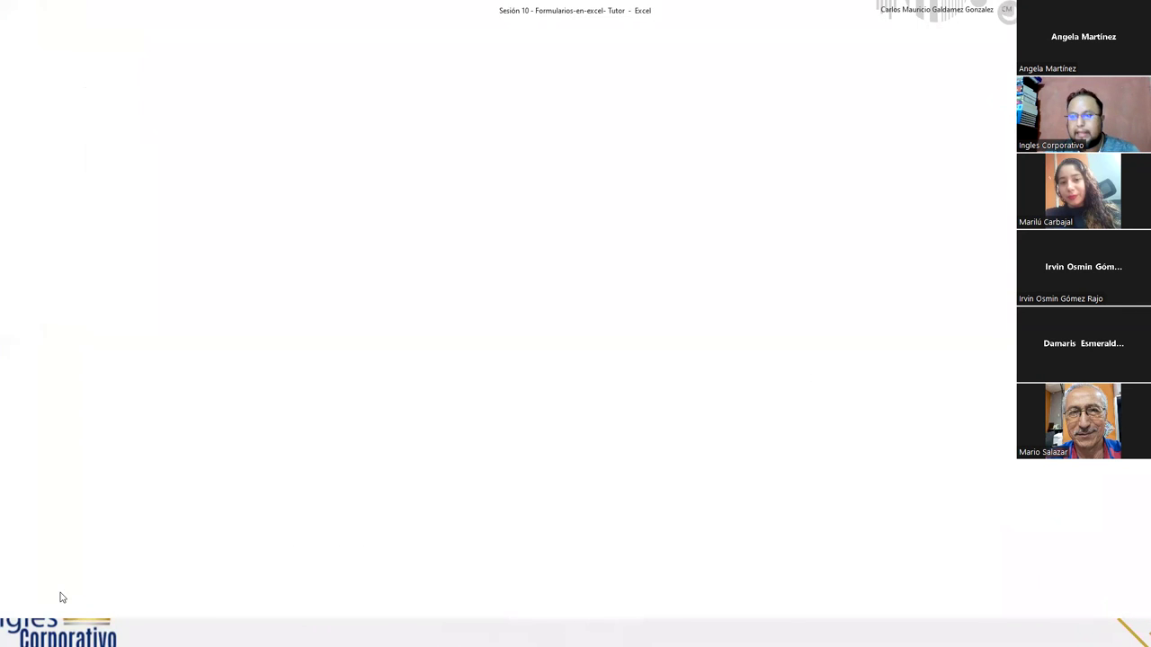
pyautogui.click(387, 268)
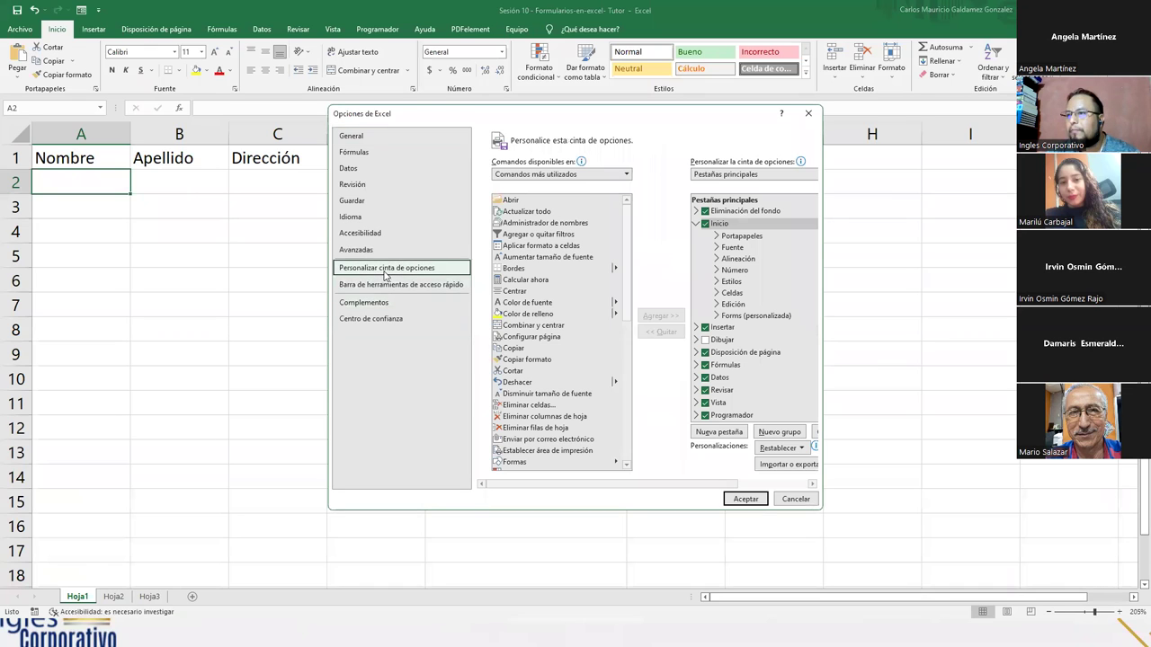
pyautogui.click(733, 317)
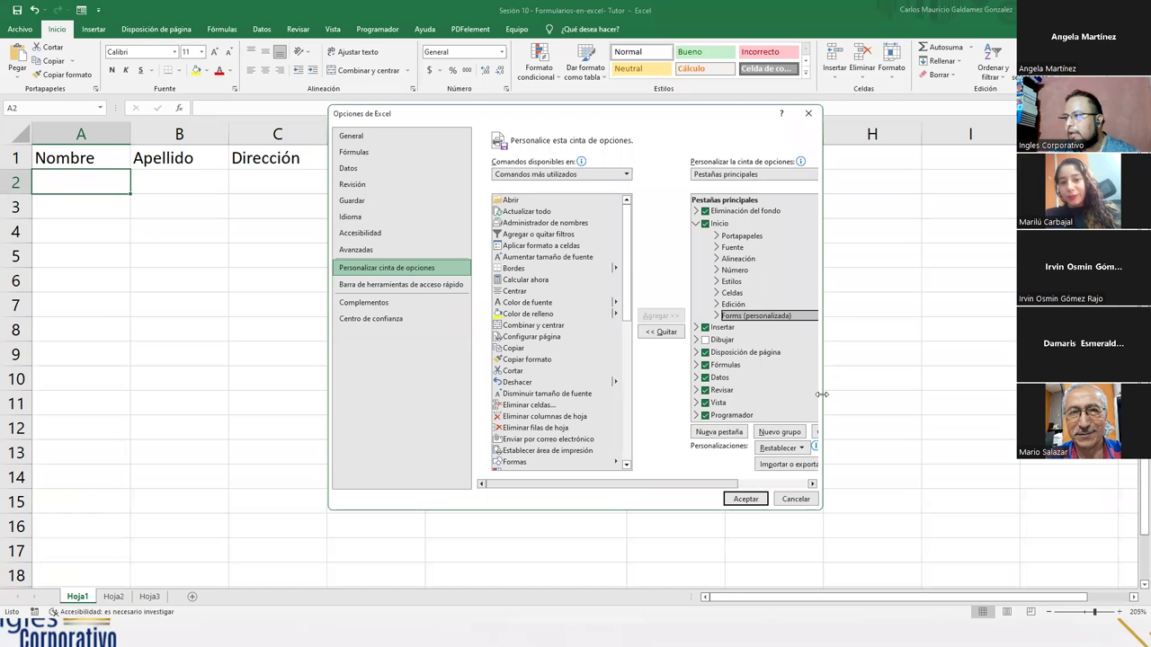
pyautogui.moveTo(821, 393); pyautogui.dragTo(928, 394)
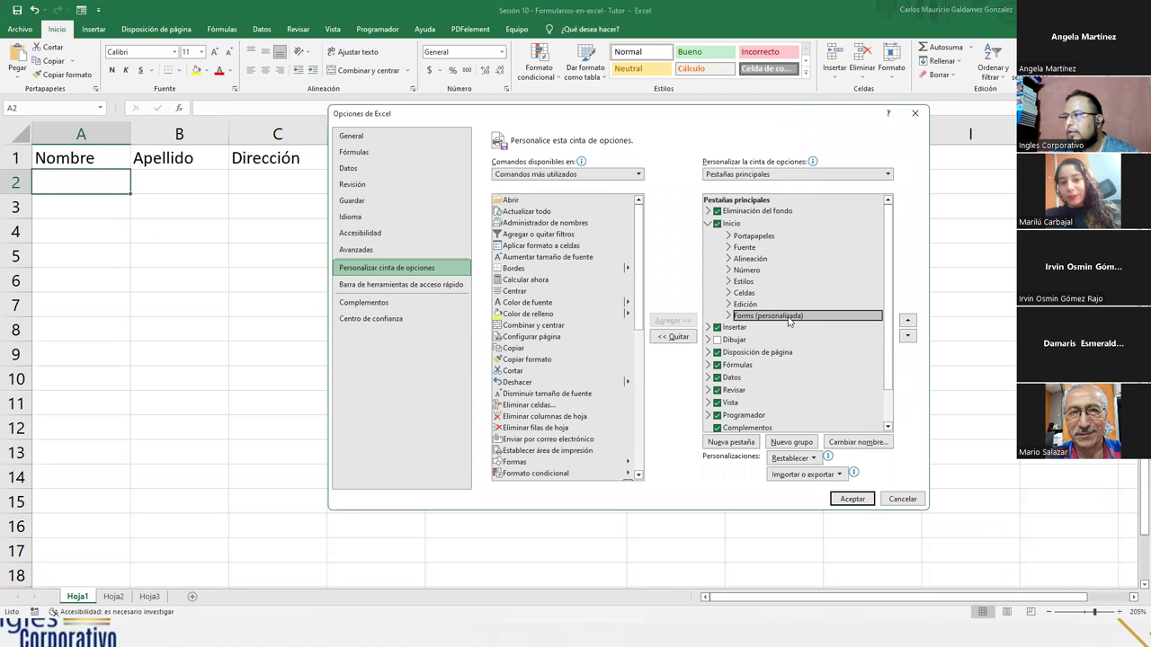
pyautogui.rightClick(789, 320)
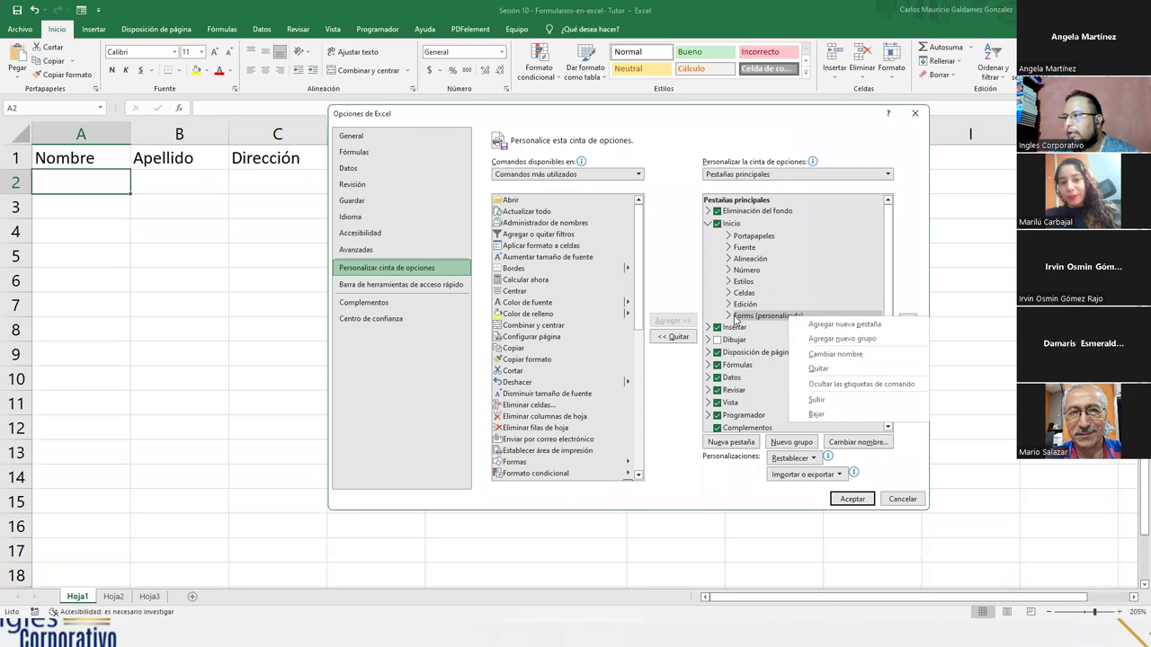
pyautogui.click(729, 317)
pyautogui.click(764, 330)
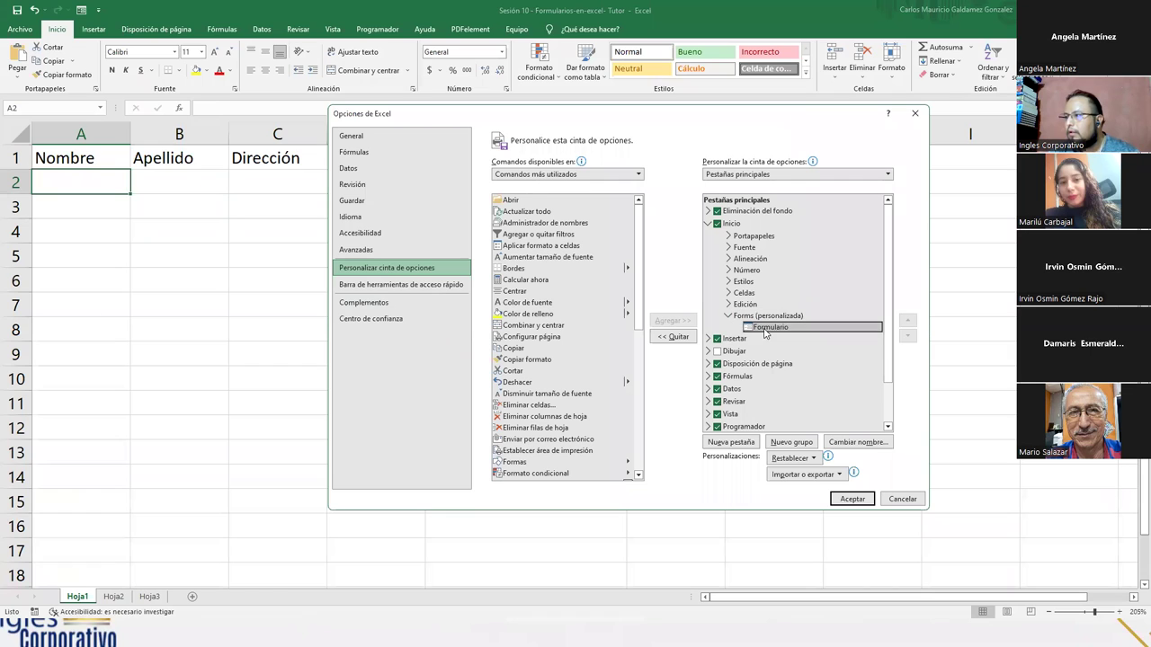
pyautogui.rightClick(765, 331)
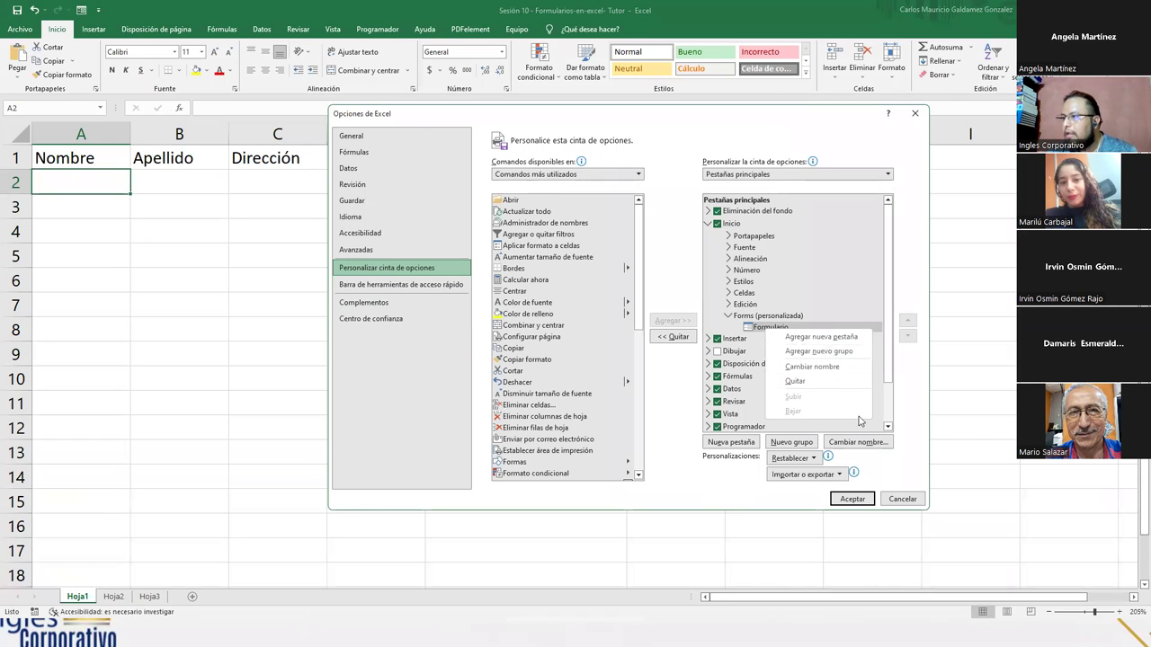
# - Look over the reset and import/export choices, then cancel the Excel Options without changes
pyautogui.click(742, 473)
pyautogui.click(791, 458)
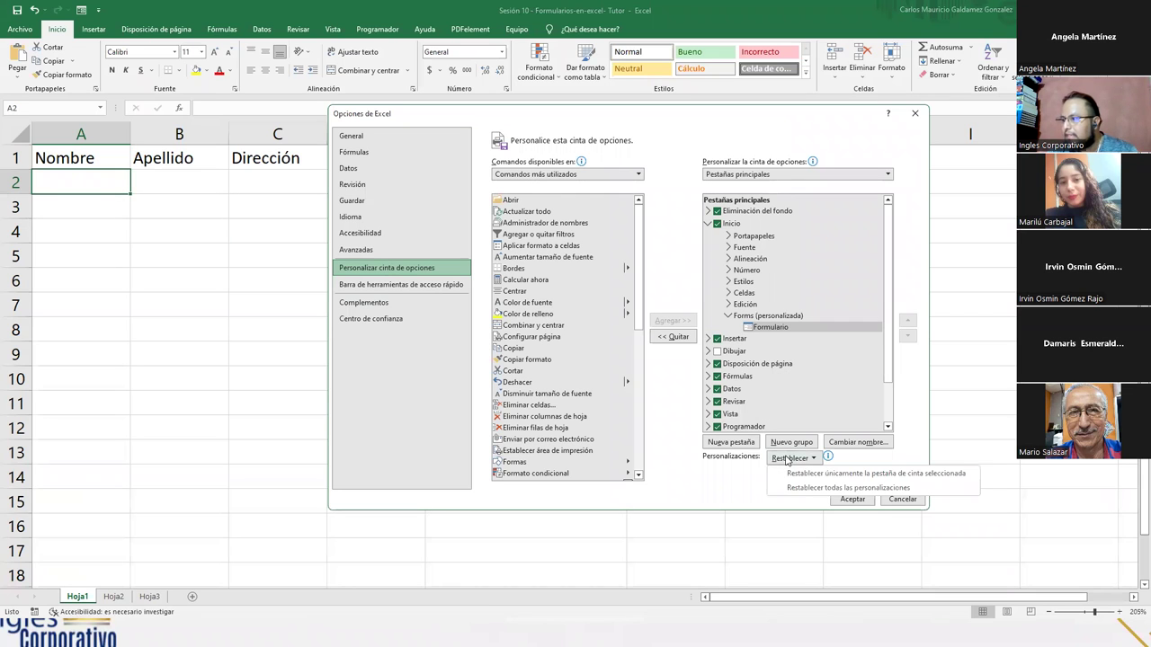
pyautogui.click(731, 492)
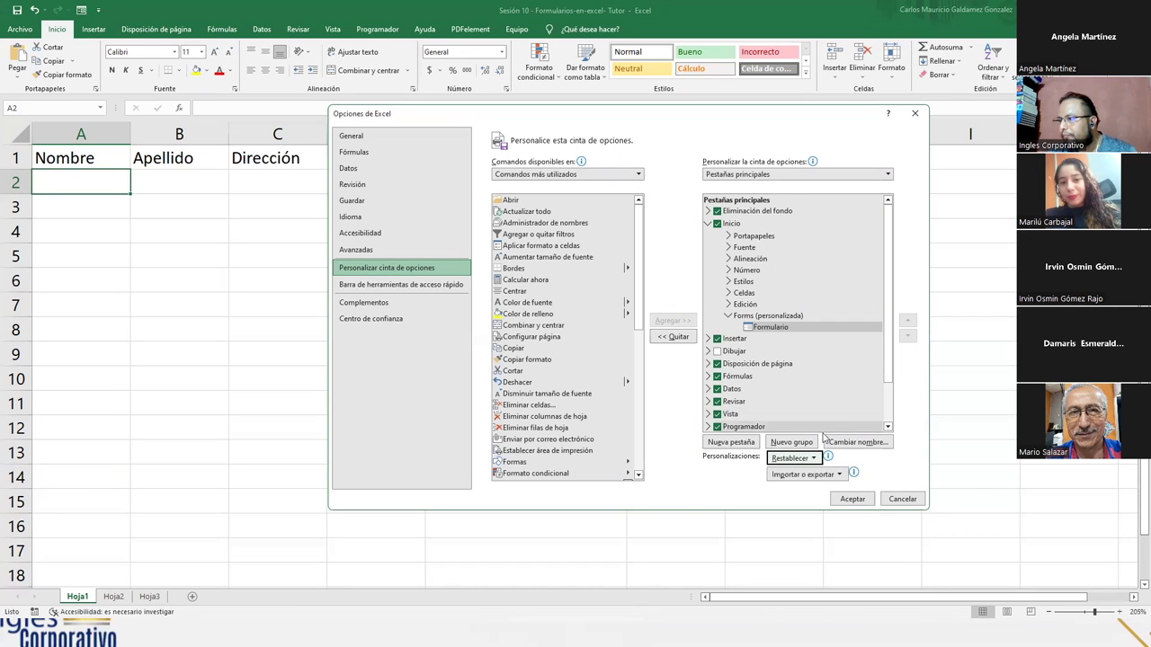
pyautogui.click(842, 477)
pyautogui.click(874, 471)
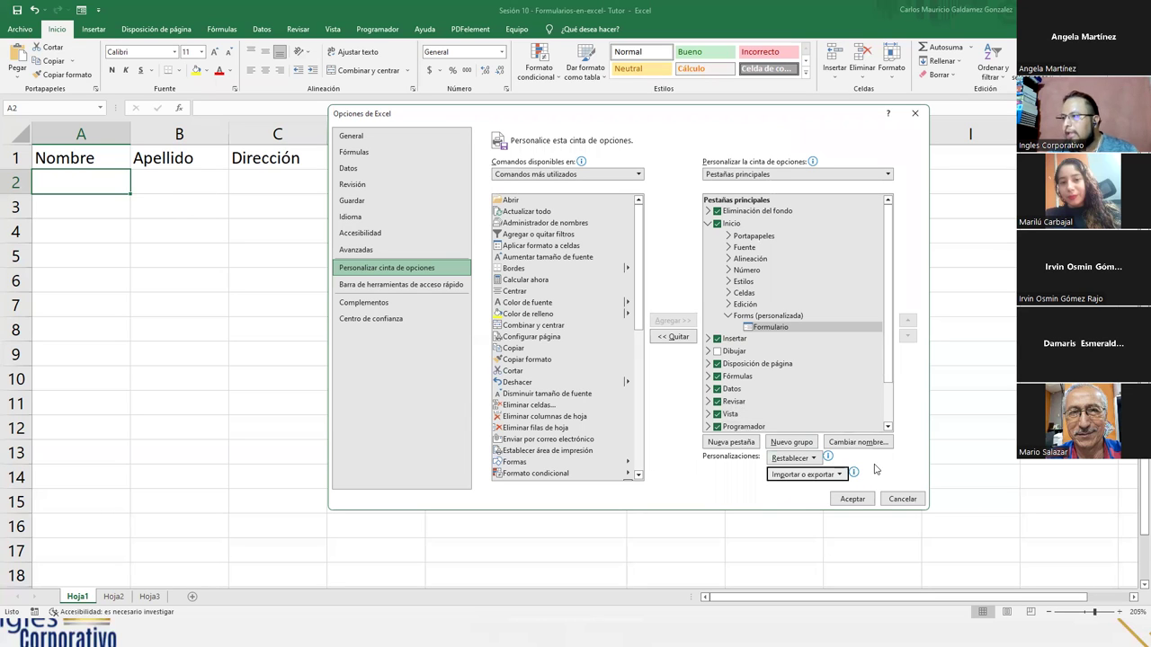
pyautogui.click(903, 499)
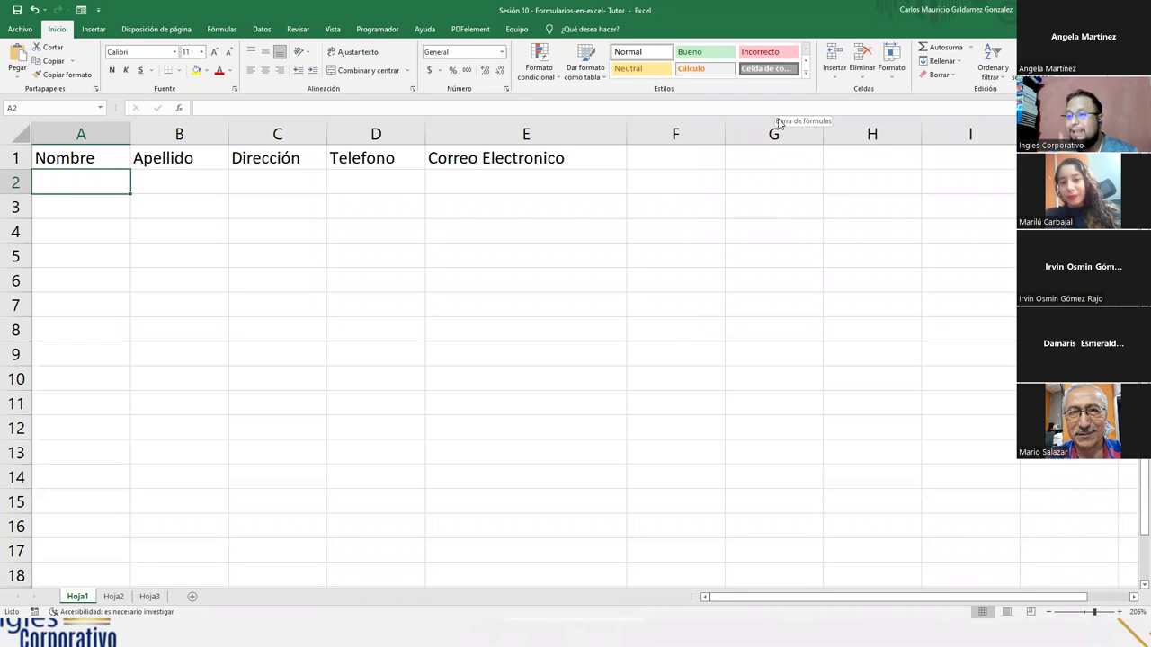
# - Select the header cells A1 through E1, ending on Nombre in A1, and launch the data form with Alt+4
pyautogui.click(90, 158)
pyautogui.moveTo(198, 172); pyautogui.dragTo(526, 166)
pyautogui.click(224, 167)
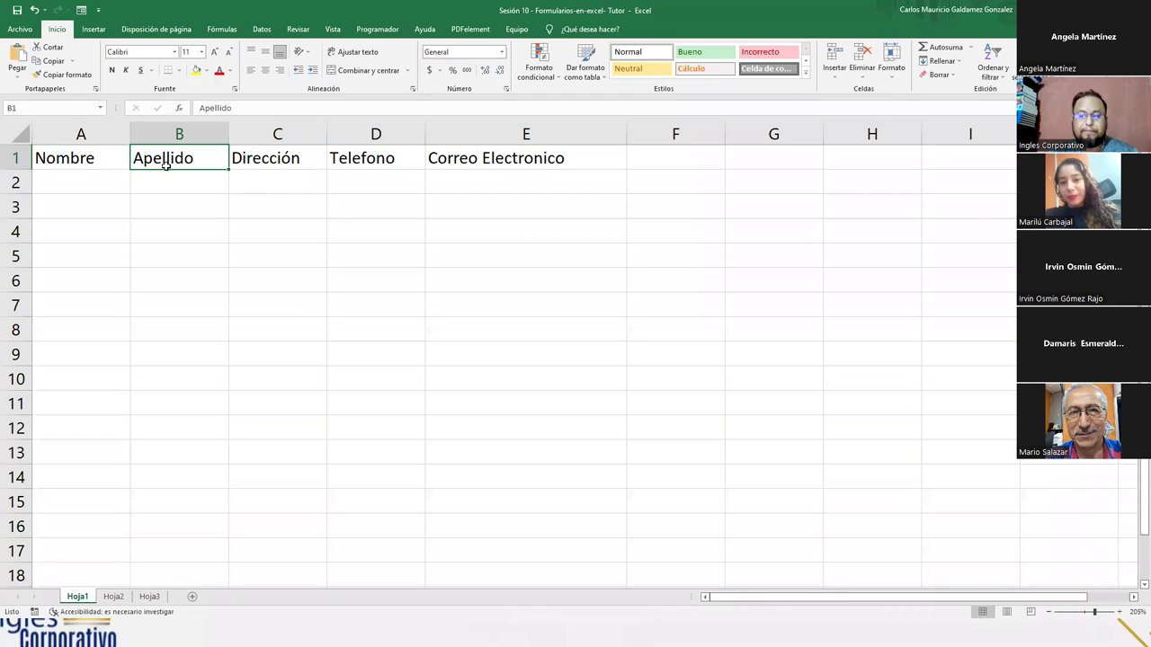
pyautogui.click(77, 159)
pyautogui.click(166, 160)
pyautogui.click(260, 156)
pyautogui.click(346, 159)
pyautogui.click(501, 157)
pyautogui.click(360, 157)
pyautogui.click(310, 158)
pyautogui.click(156, 159)
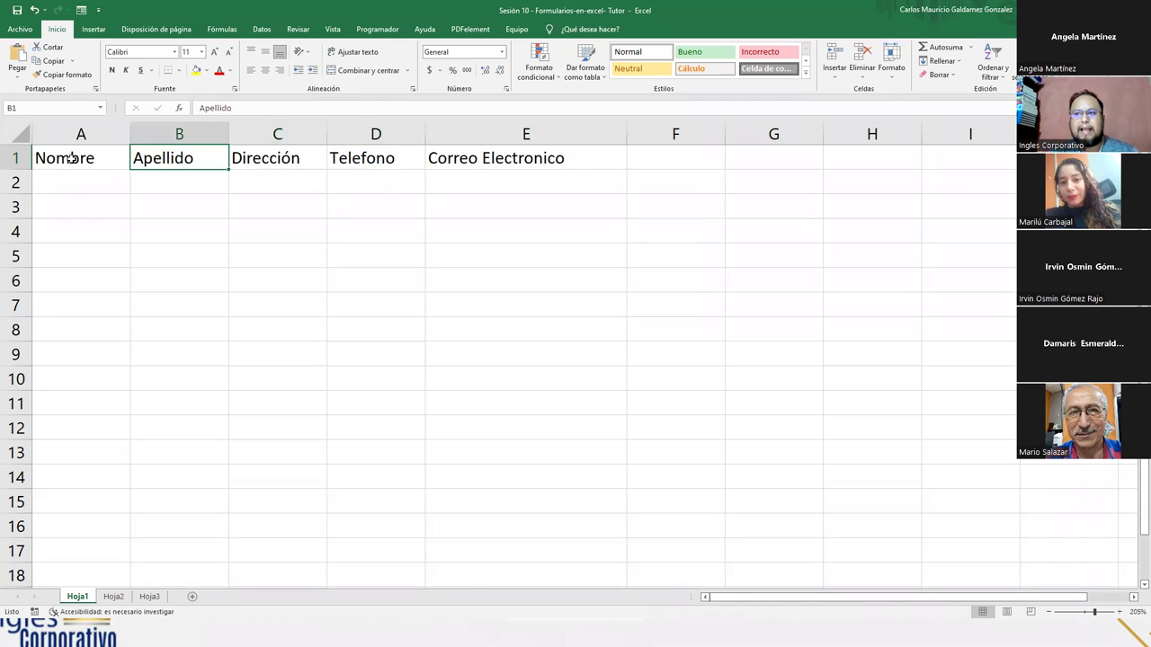
pyautogui.click(69, 158)
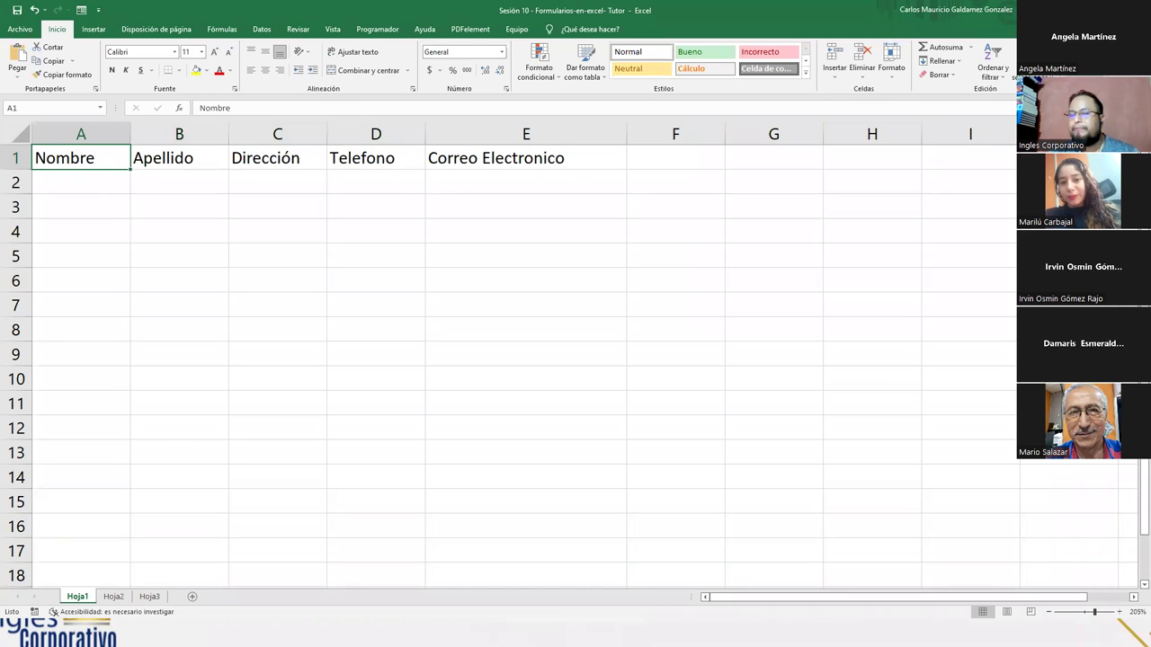
pyautogui.hotkey('alt', '4')
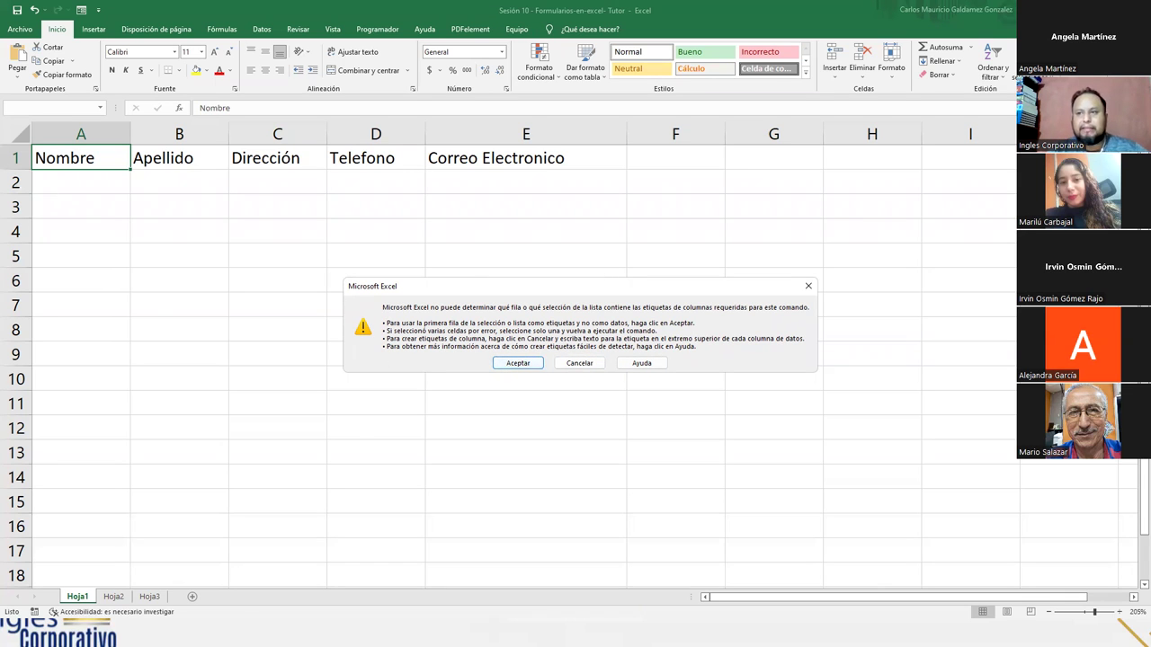
# - Accept the column-label warning and shift the Hoja1 data form slightly to the right
pyautogui.click(517, 364)
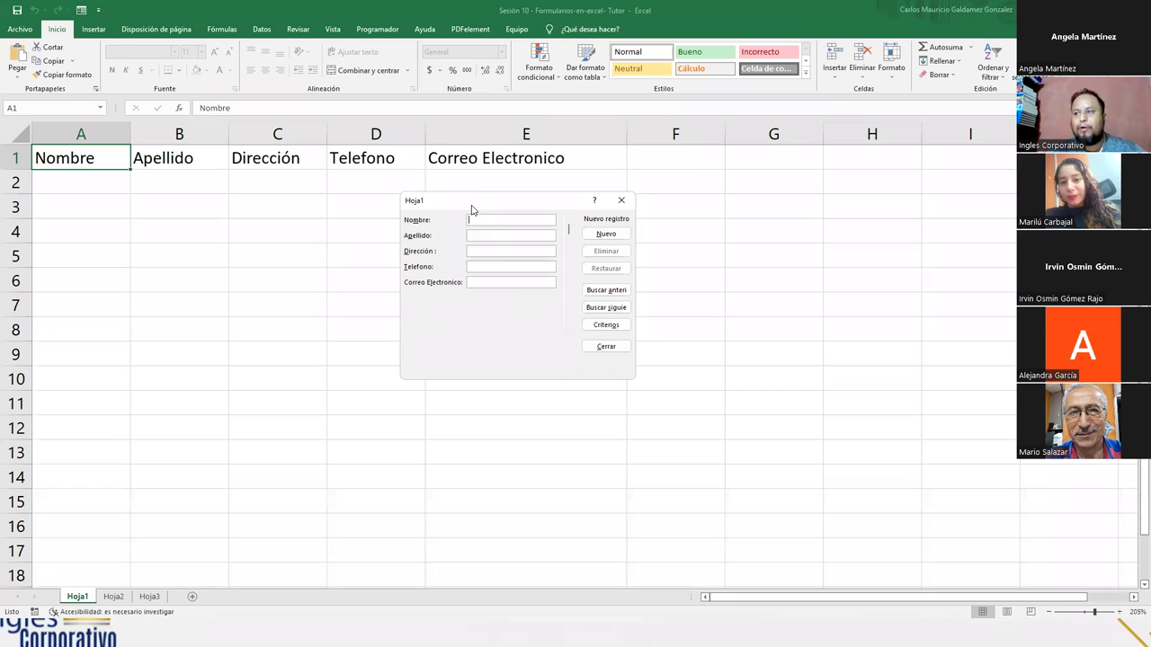
pyautogui.moveTo(471, 209); pyautogui.dragTo(496, 211)
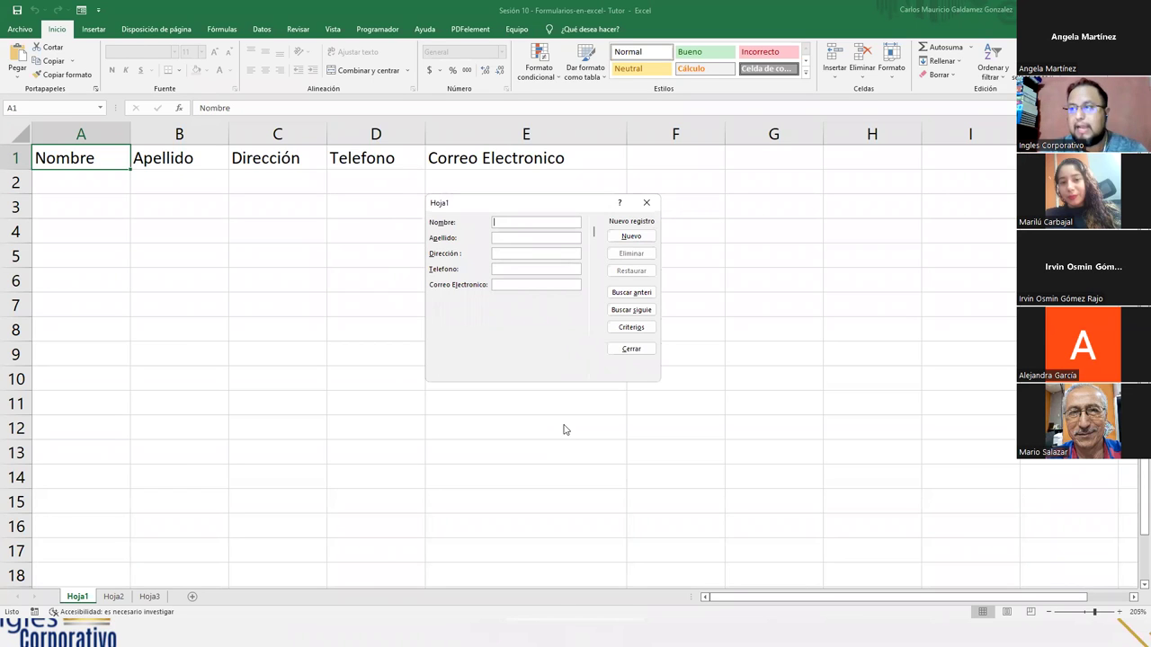
# - Enter the first contact's name, surname, address, phone and e-mail in the form and add the record
pyautogui.write('Juan')
pyautogui.write('Perez')
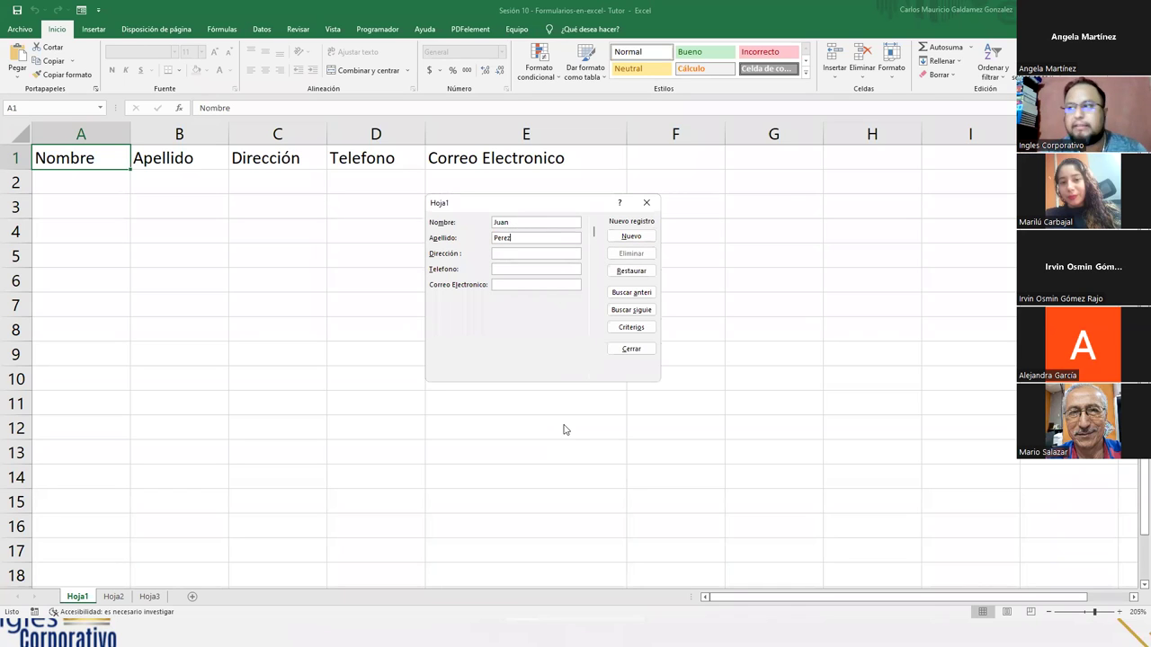
pyautogui.write('San Salvador')
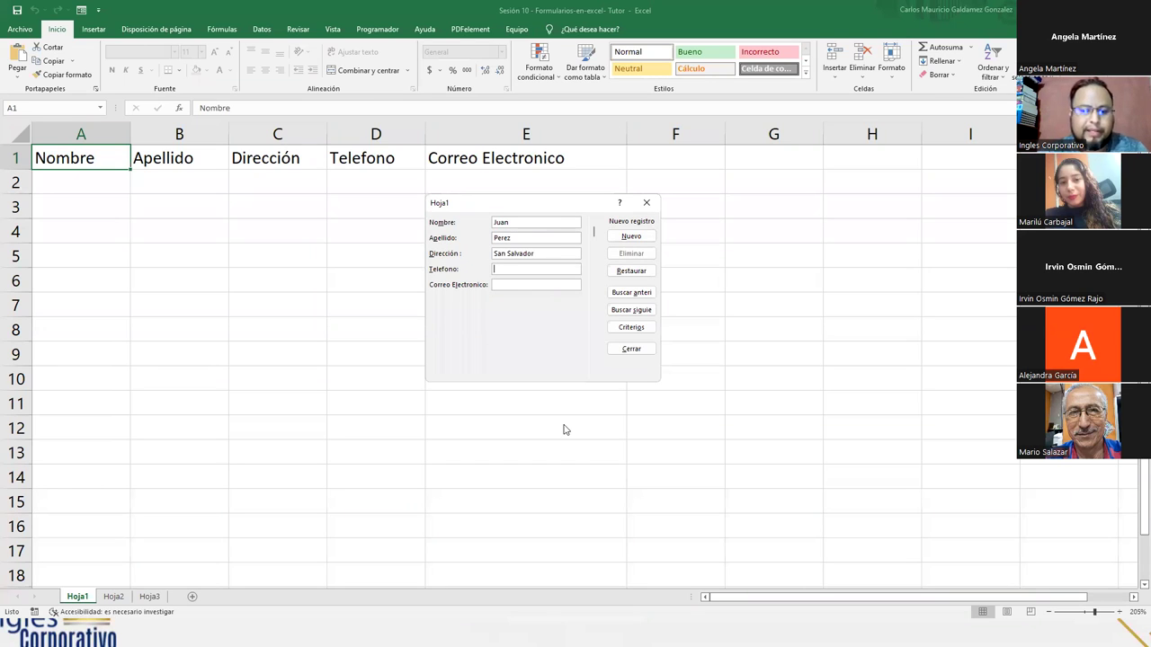
pyautogui.write('76')
pyautogui.write('8')
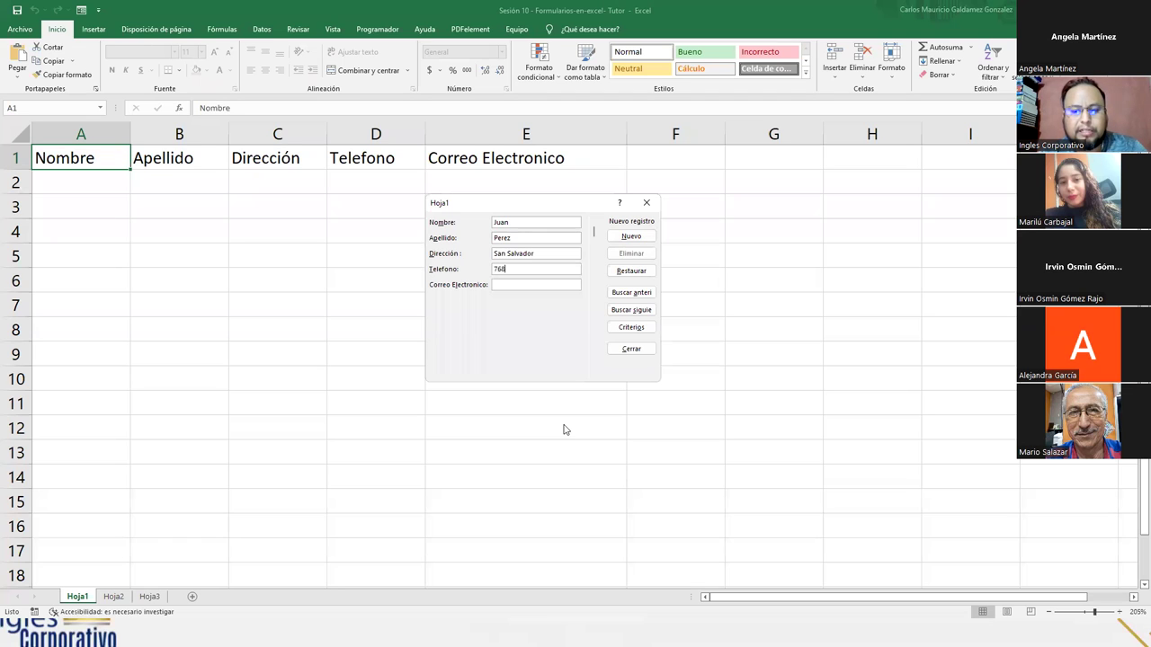
pyautogui.write('09008')
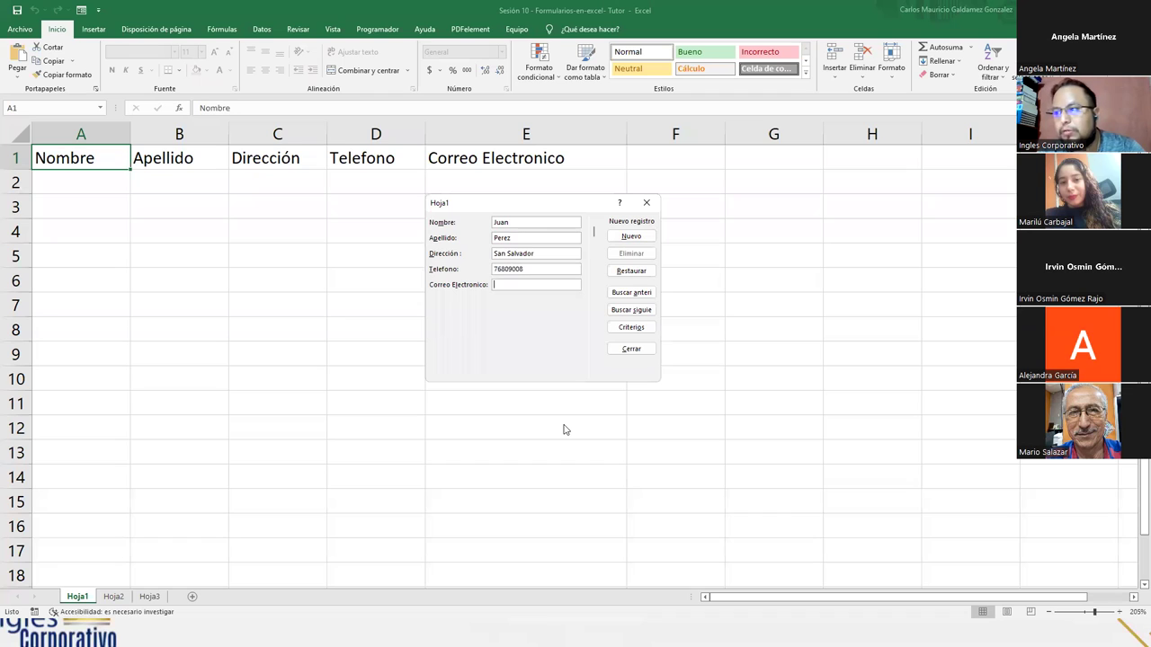
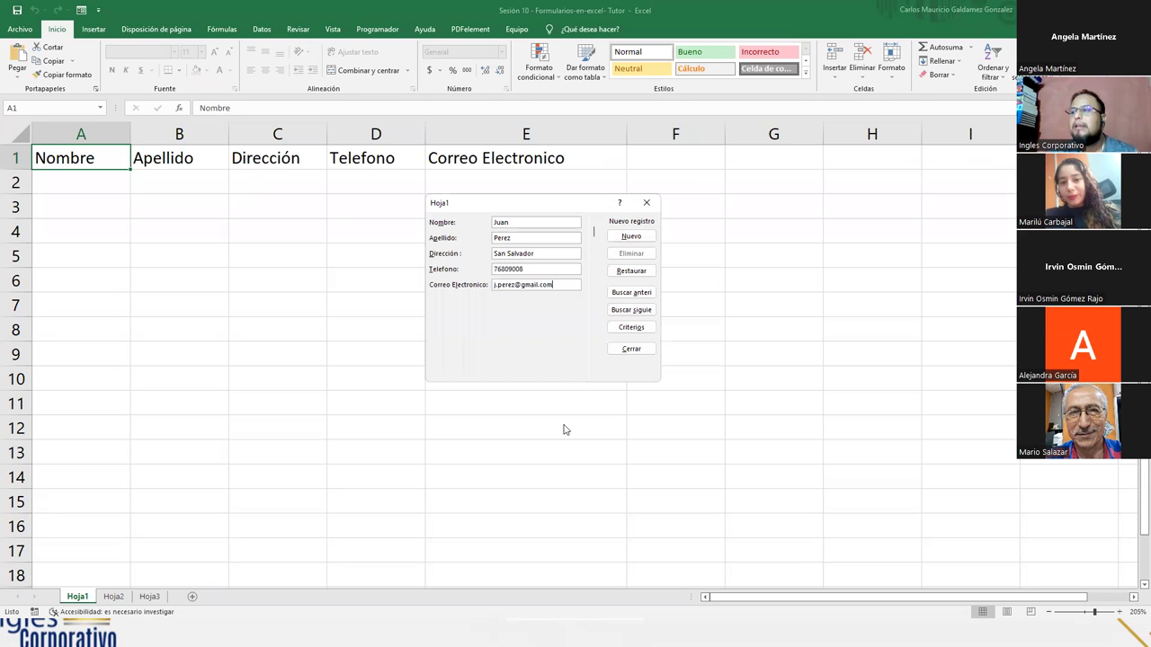
pyautogui.press('Return')
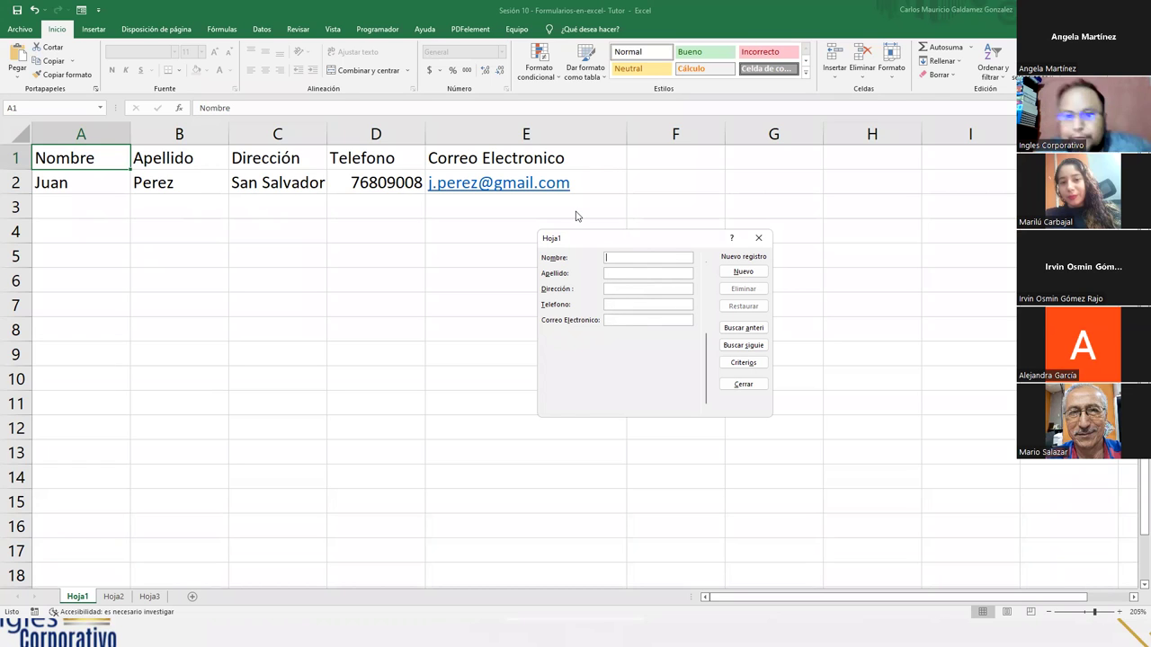
# - Fill the second contact's name, surname, address, phone and e-mail fields and add the record
pyautogui.press('Tab')
pyautogui.press('Tab')
pyautogui.write('San Vicente')
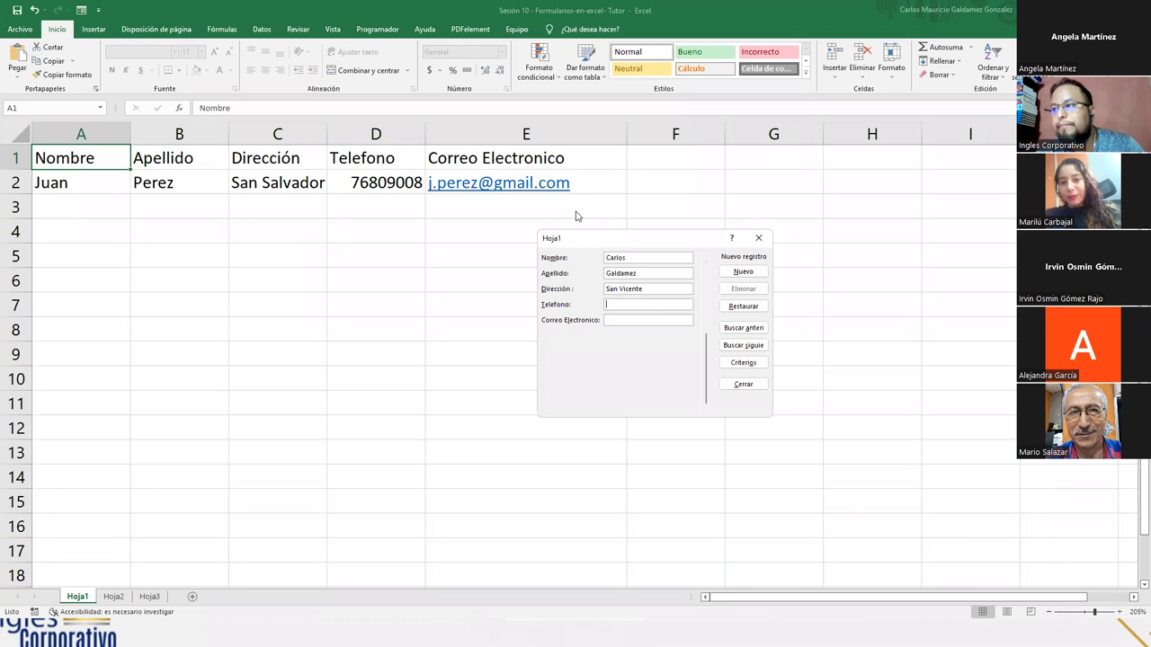
pyautogui.press('Tab')
pyautogui.write('7808')
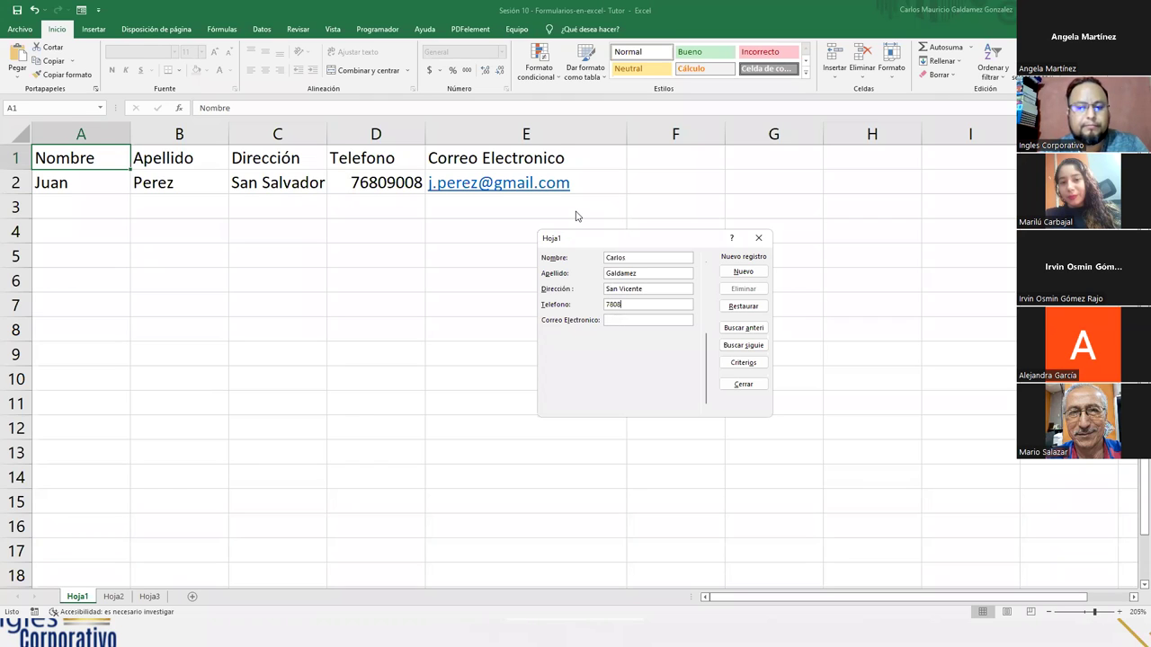
pyautogui.write('0725')
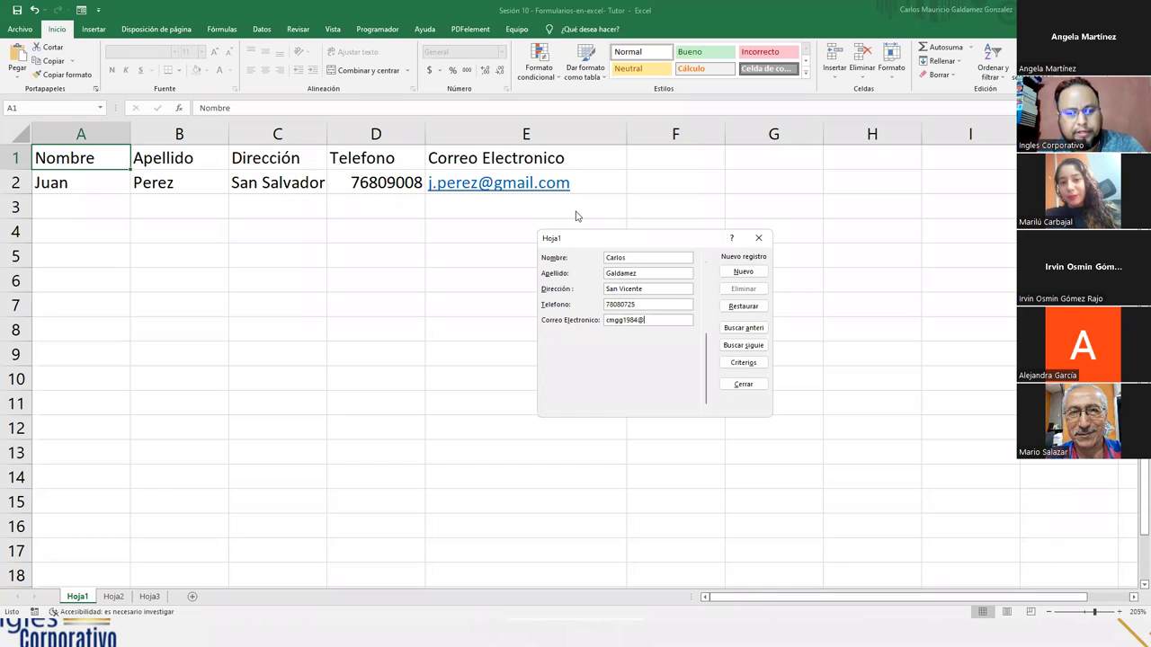
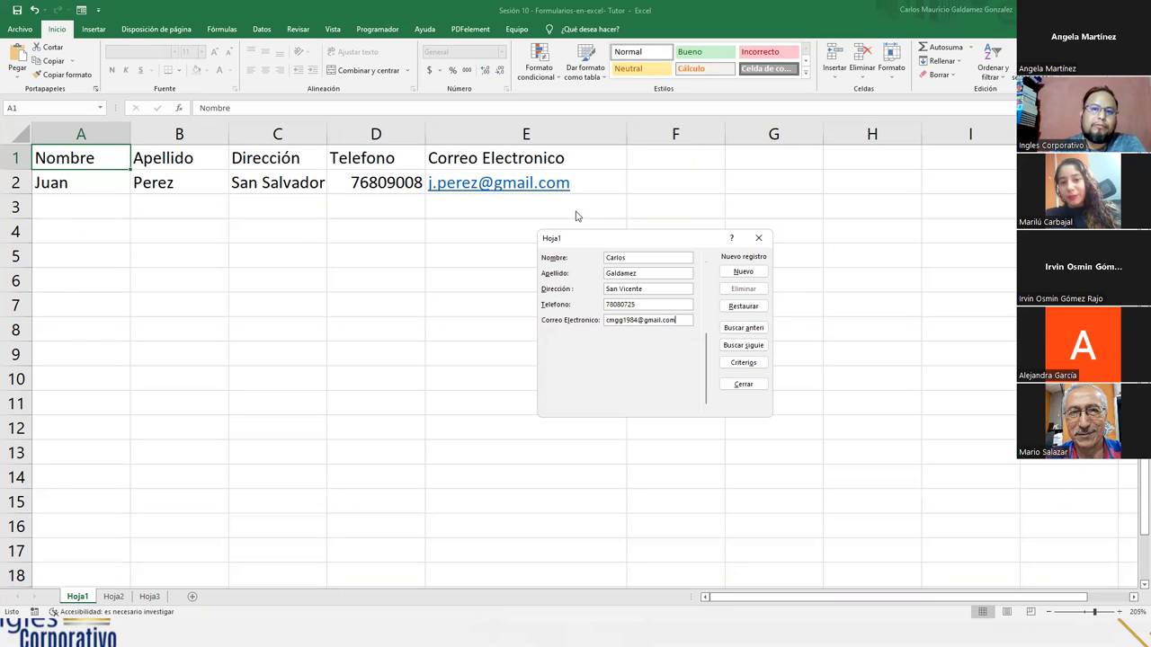
pyautogui.press('Return')
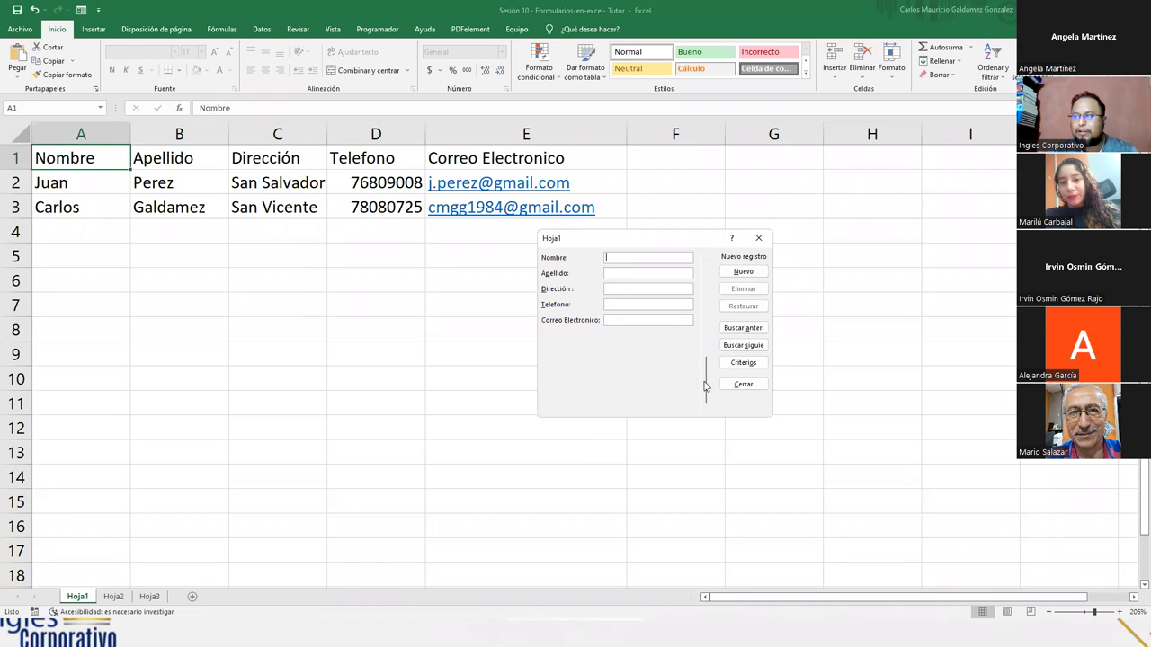
# - Move the data form away from the table, close it, and select the contact list A1:E3
pyautogui.moveTo(706, 377); pyautogui.dragTo(707, 286)
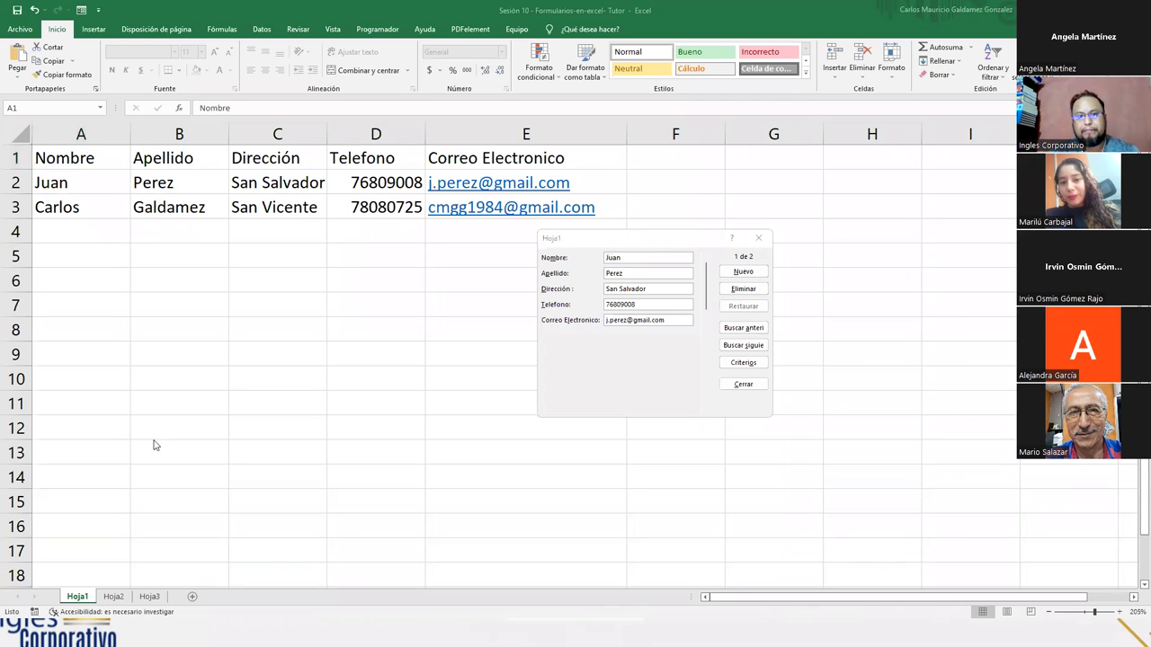
pyautogui.click(618, 361)
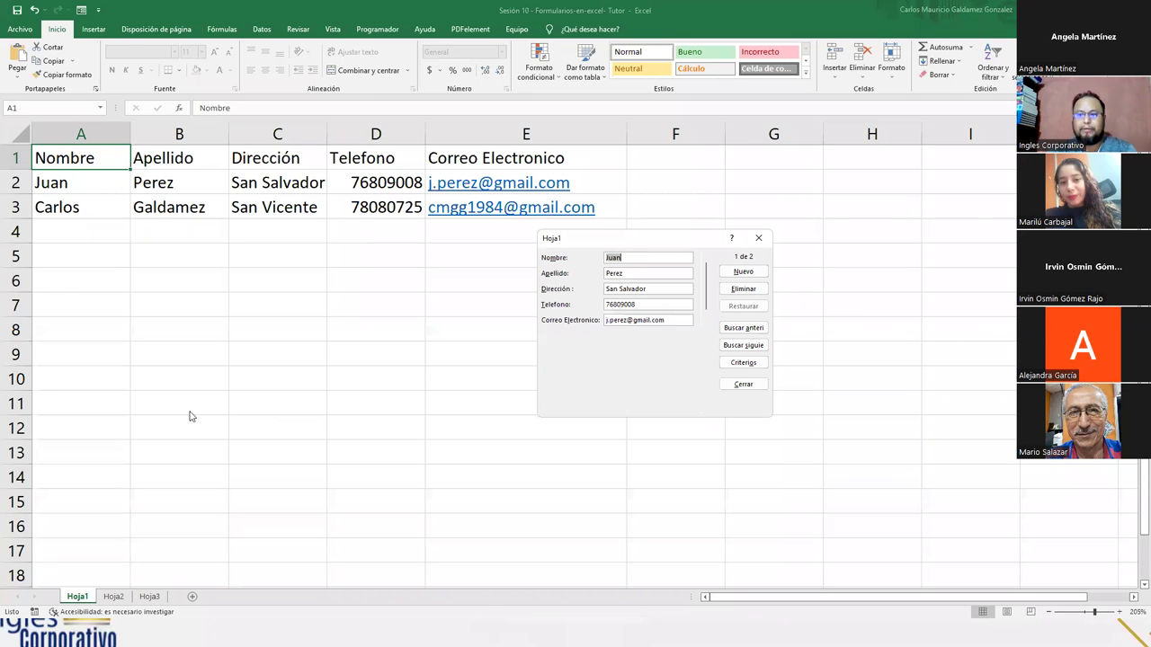
pyautogui.moveTo(584, 243); pyautogui.dragTo(701, 280)
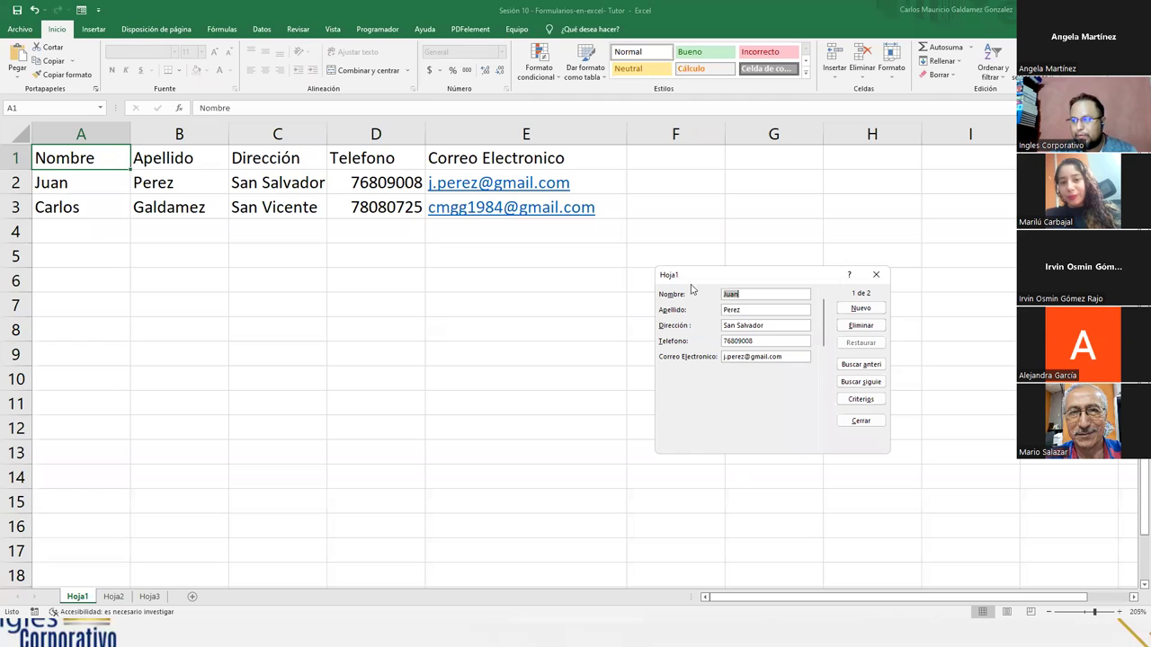
pyautogui.moveTo(690, 275); pyautogui.dragTo(642, 304)
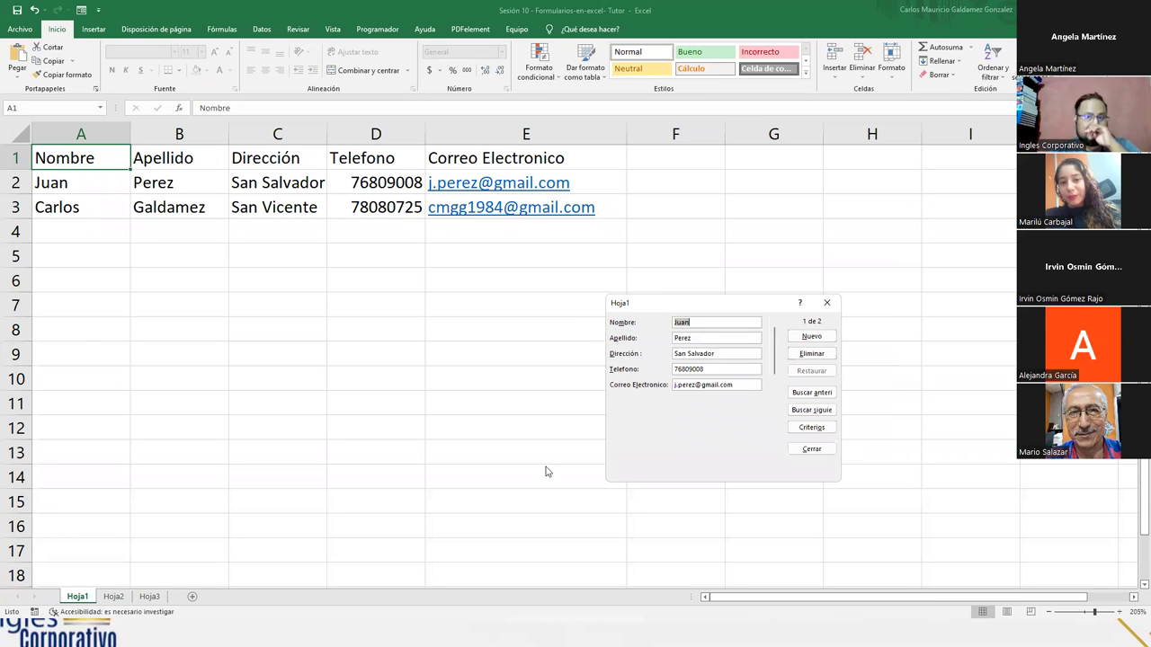
pyautogui.click(825, 305)
pyautogui.moveTo(59, 160); pyautogui.dragTo(537, 216)
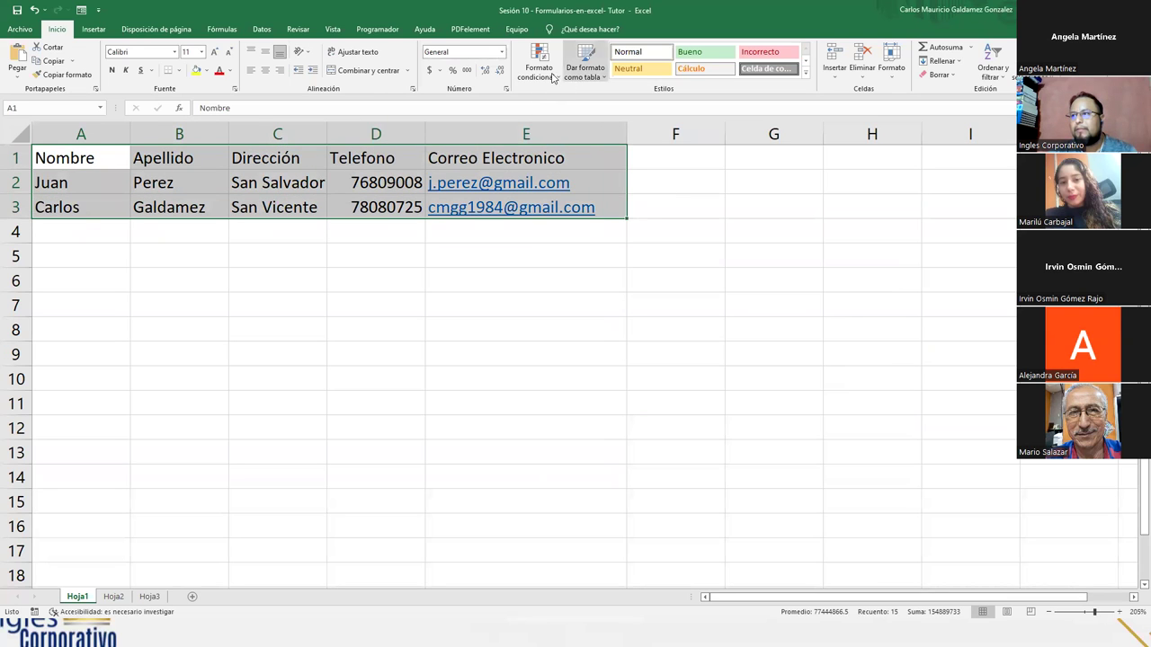
# - Format A1:E3 as a light-style table with headers, then reopen the Formulario data form
pyautogui.click(583, 80)
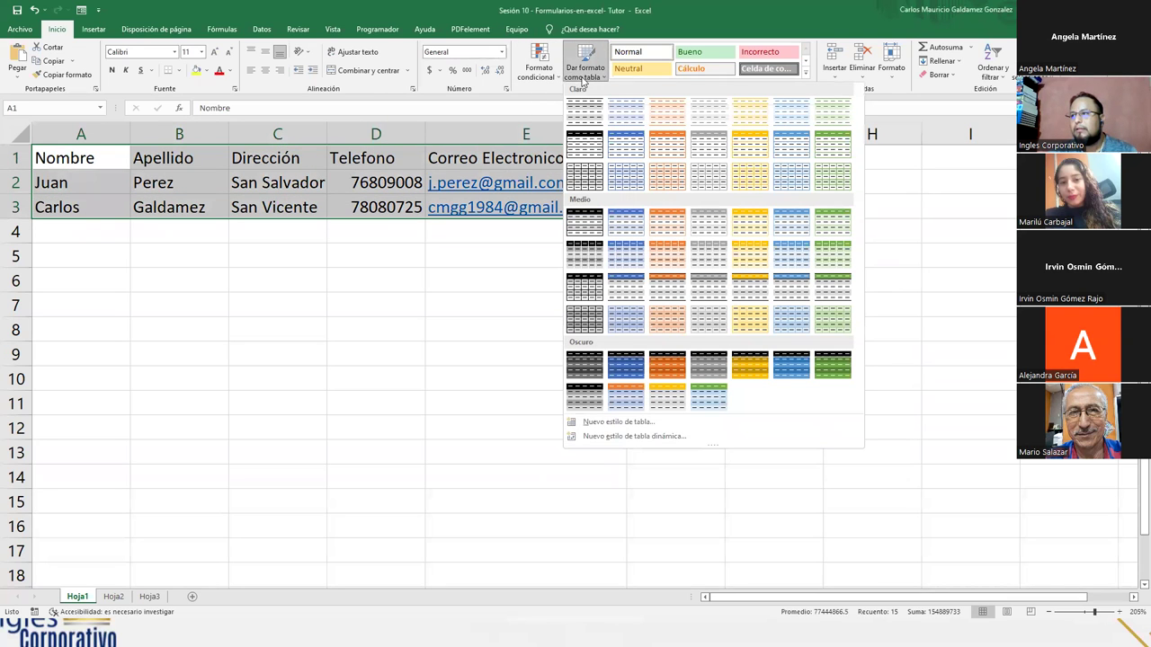
pyautogui.click(619, 155)
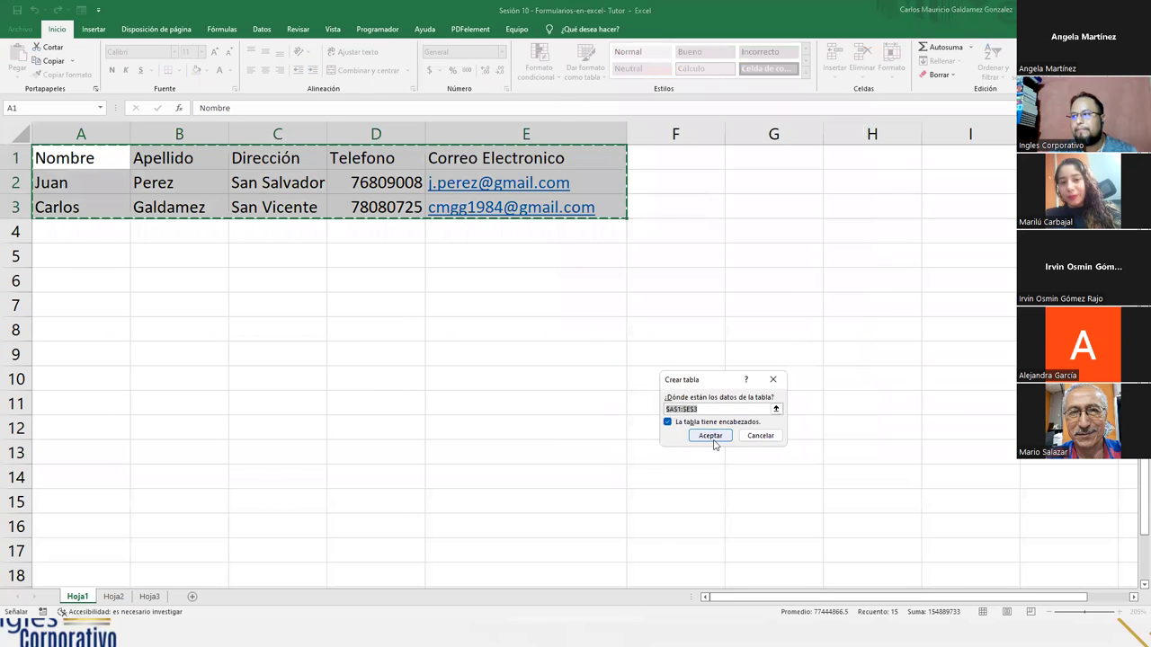
pyautogui.click(711, 437)
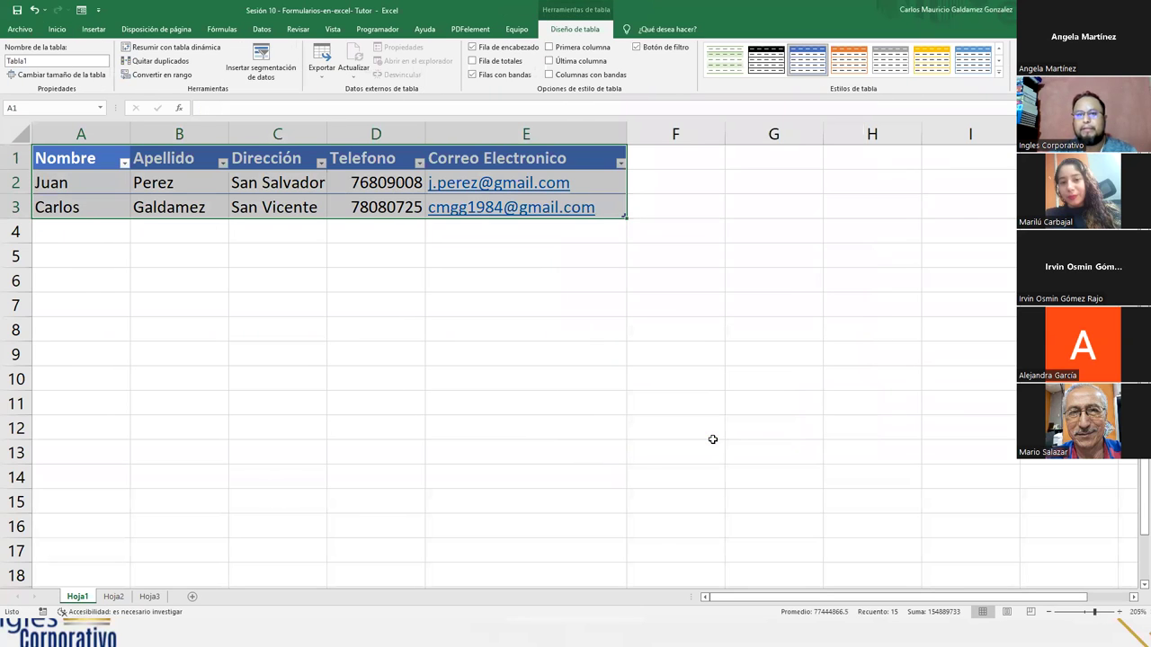
pyautogui.click(94, 190)
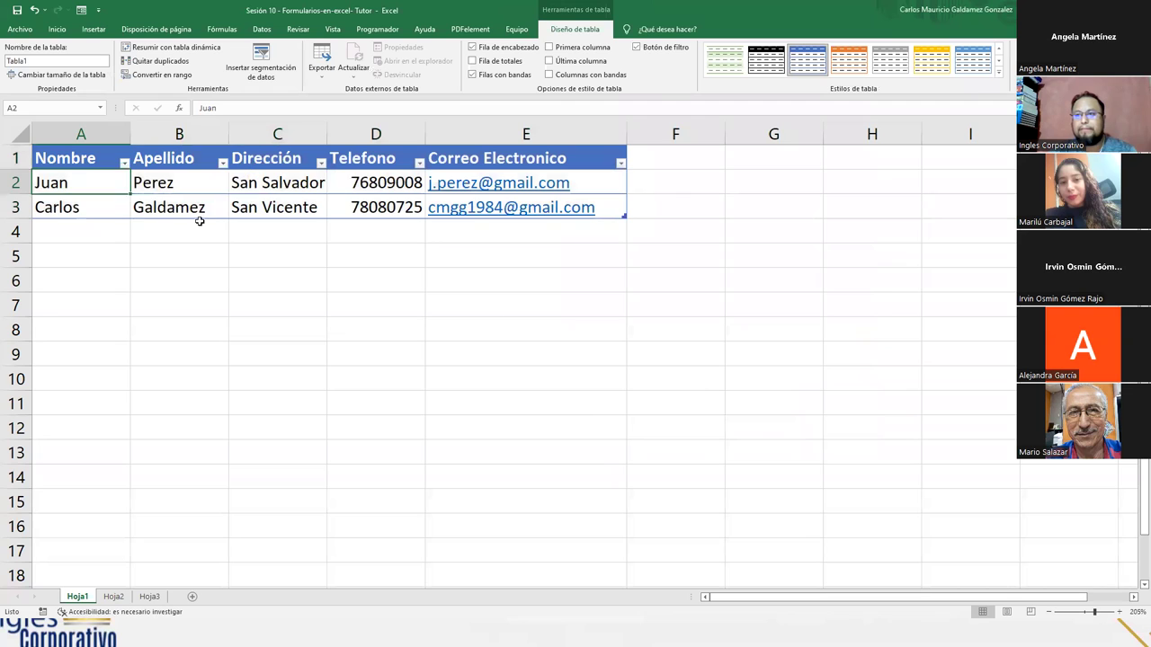
pyautogui.click(57, 29)
pyautogui.click(1025, 59)
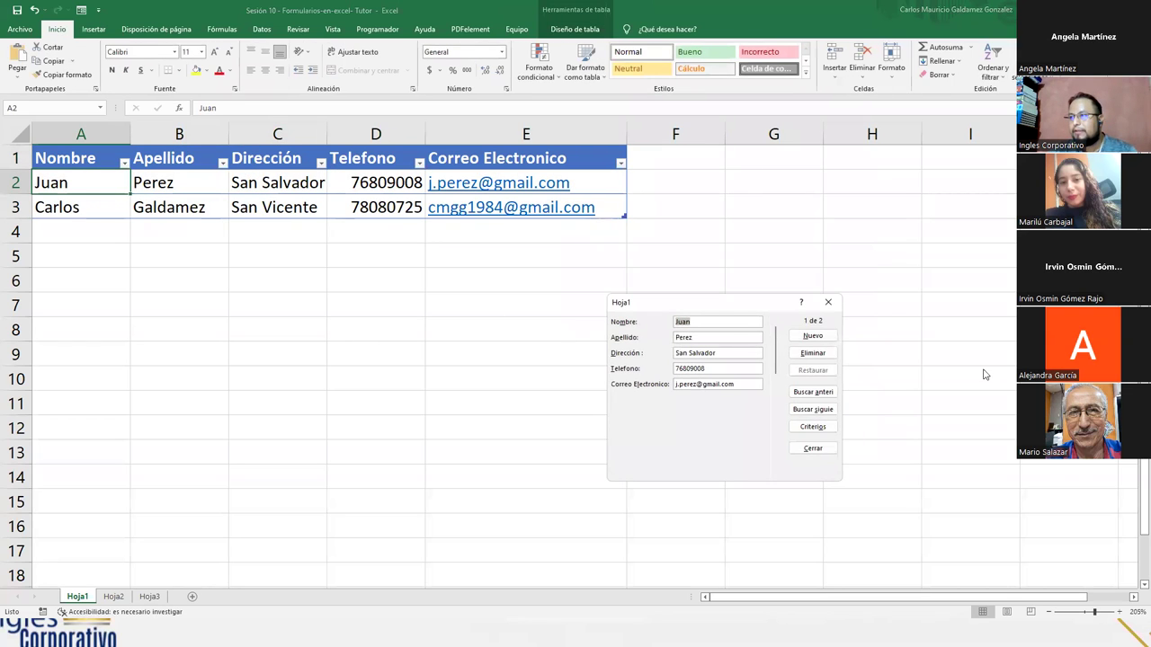
# - Start a new record and enter the third contact's name, surname, address, phone and e-mail, saving it to row 4
pyautogui.click(819, 339)
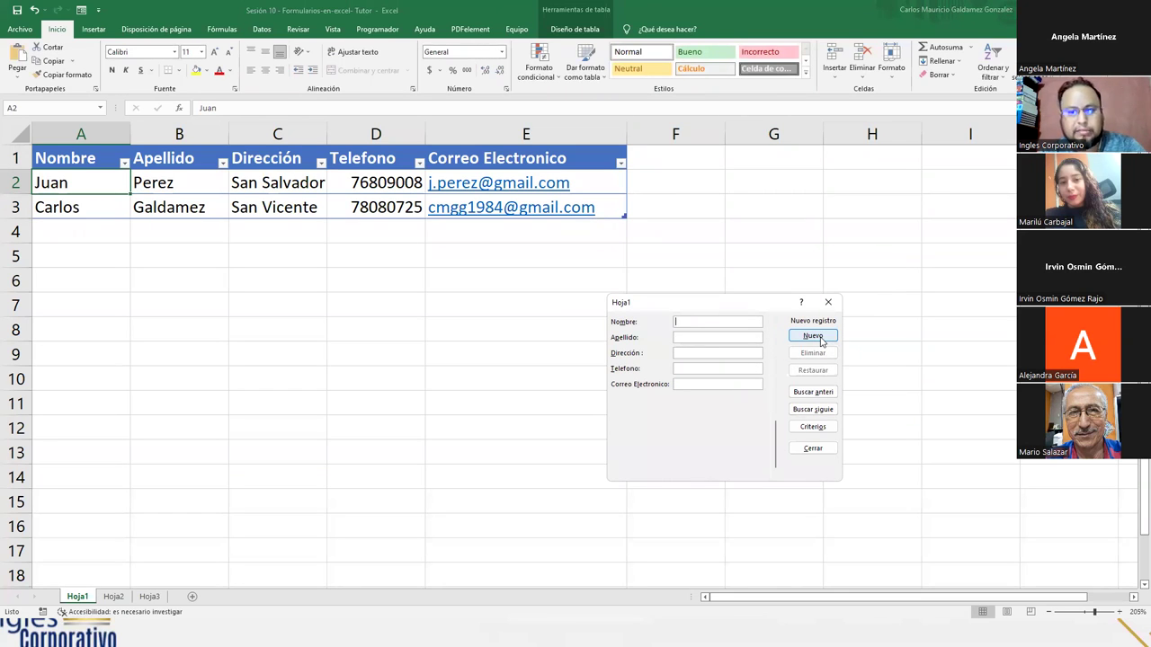
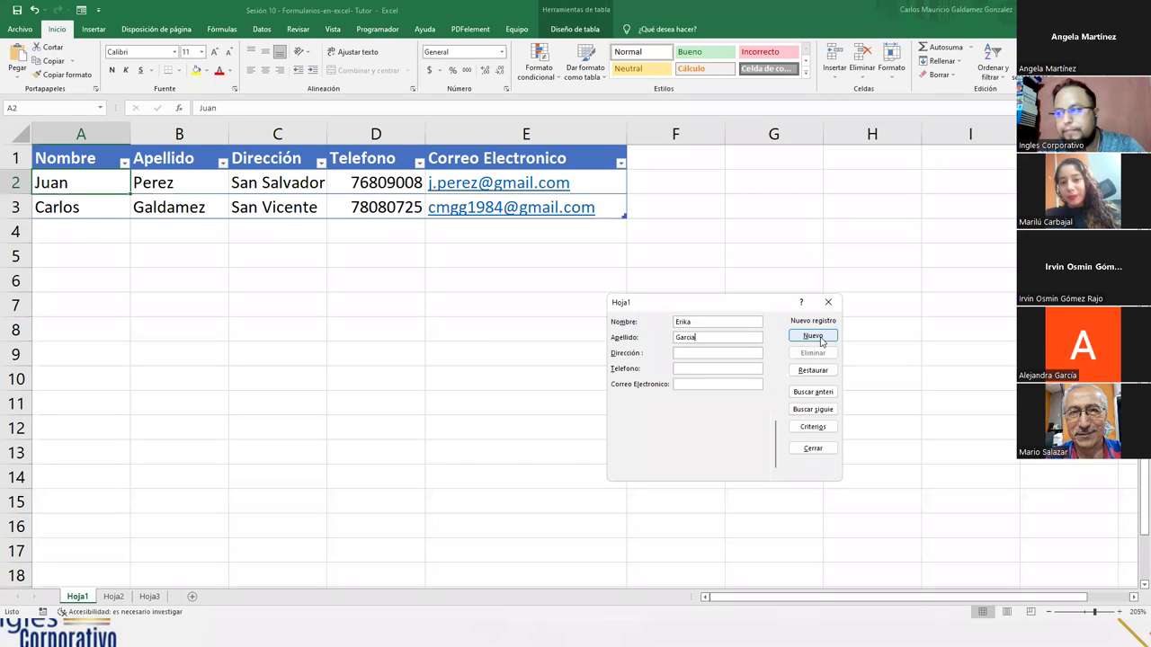
pyautogui.press('Tab')
pyautogui.write('San ')
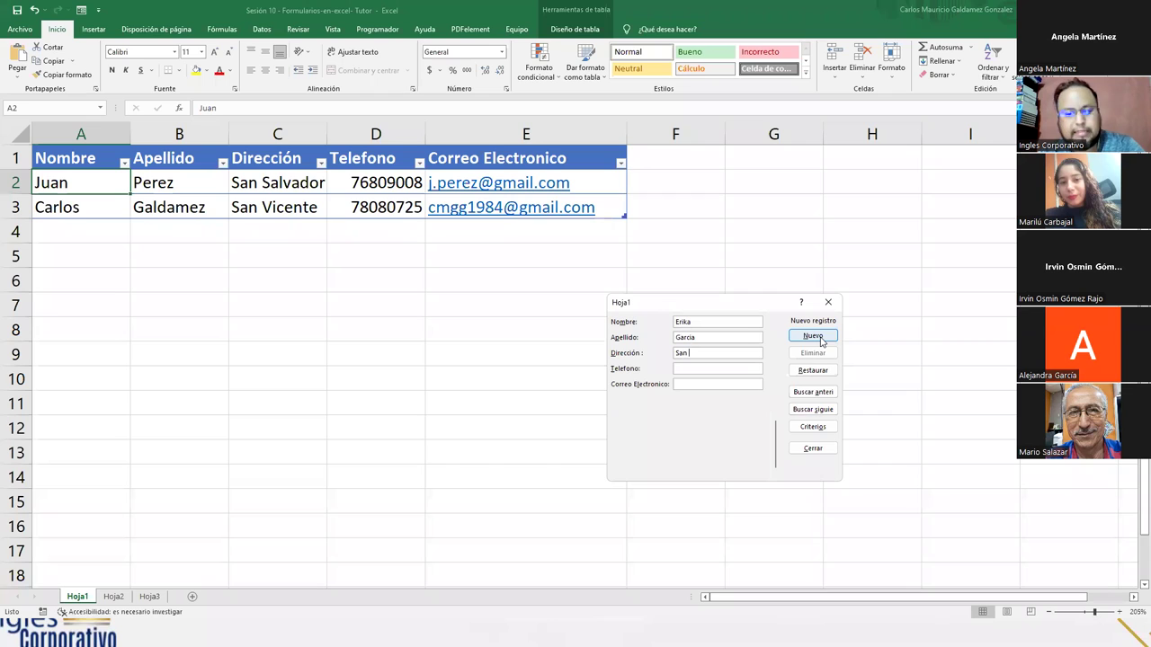
pyautogui.write('Salvador')
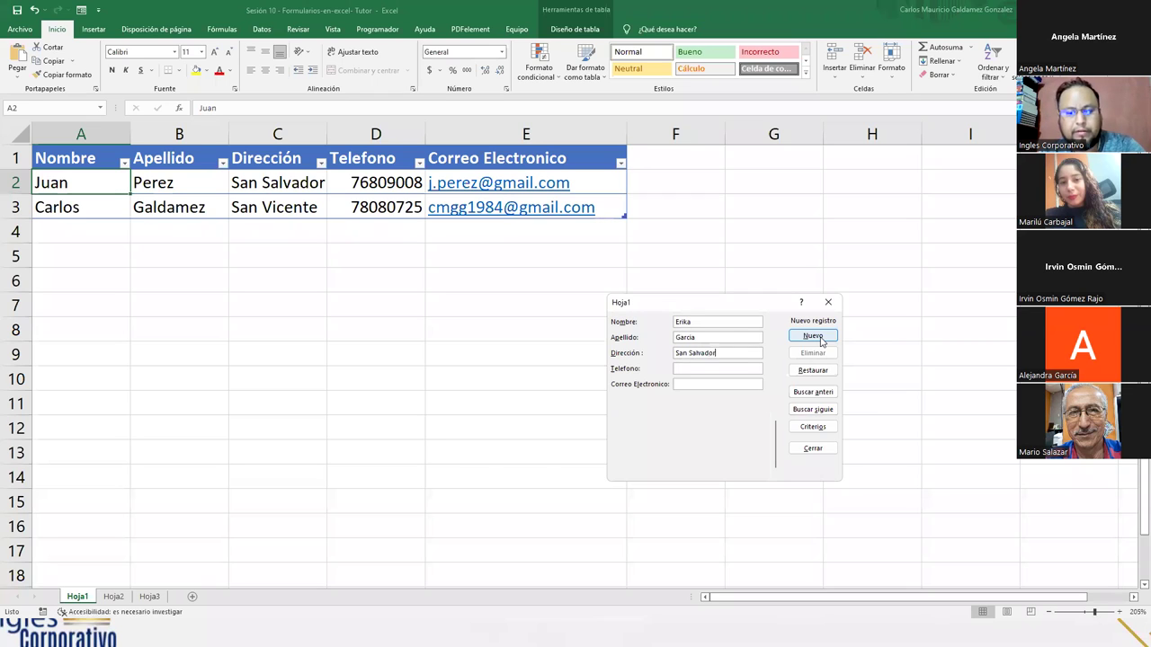
pyautogui.write('601')
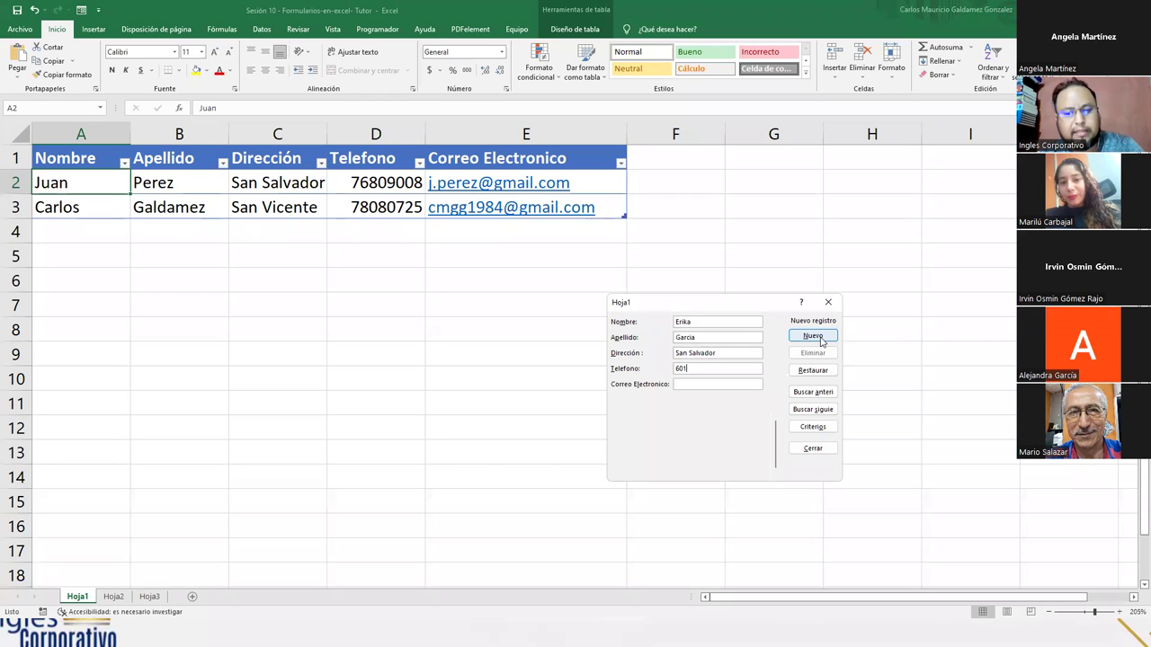
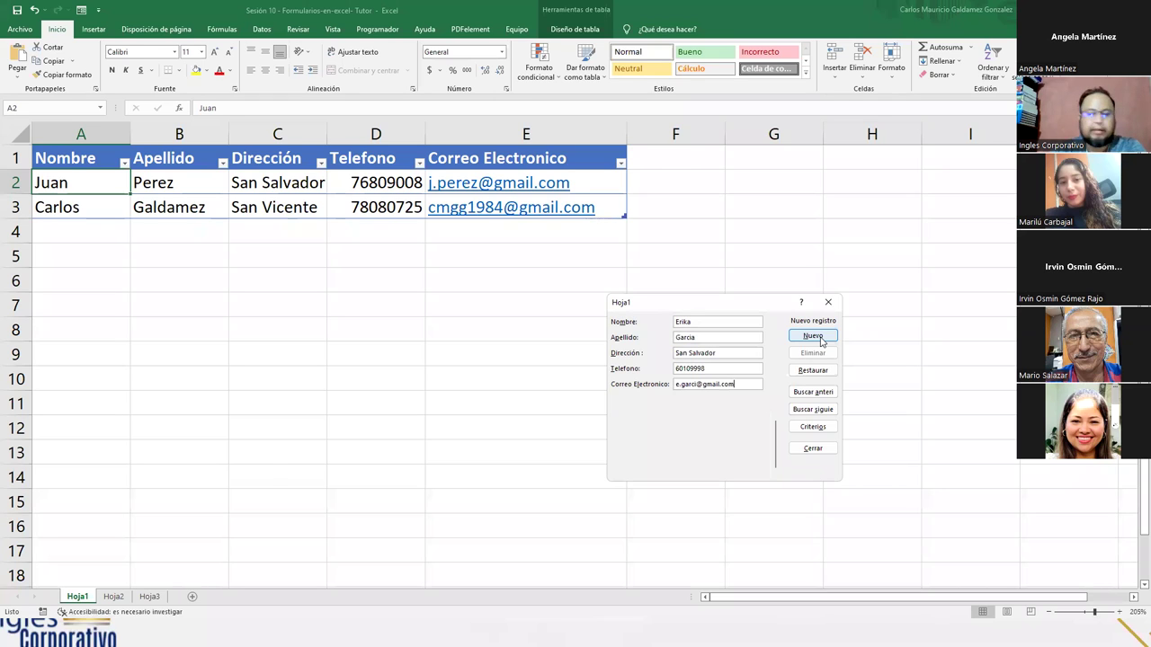
pyautogui.click(813, 336)
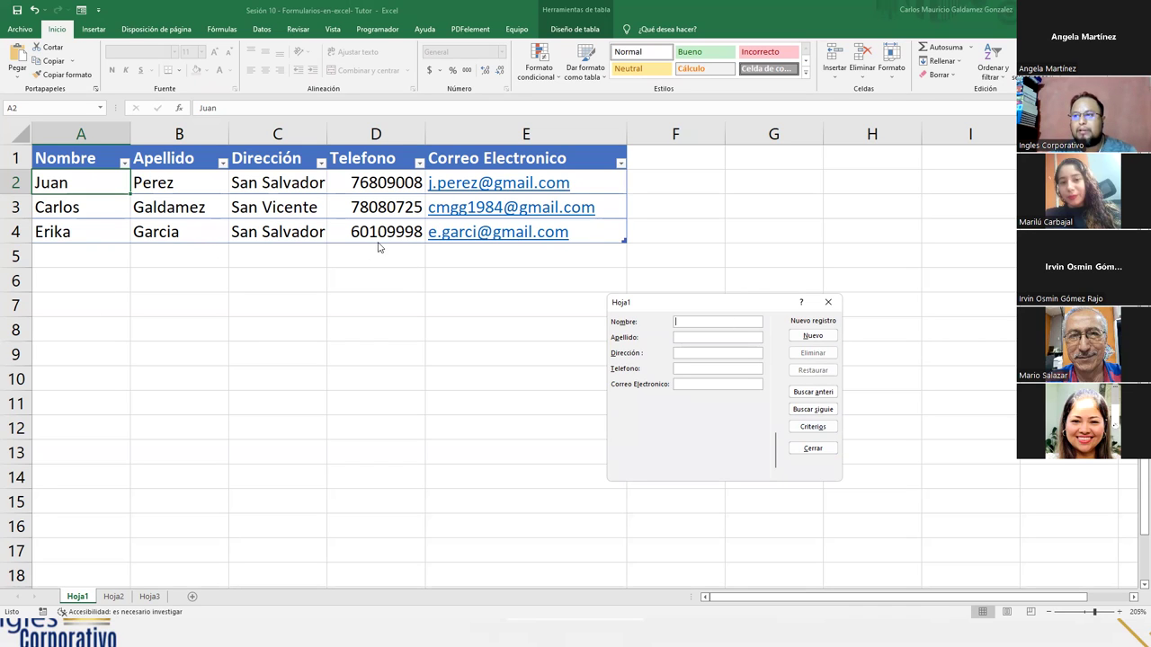
# - Go back to record 1 and correct the first contact's e-mail address, committing the change
pyautogui.click(812, 393)
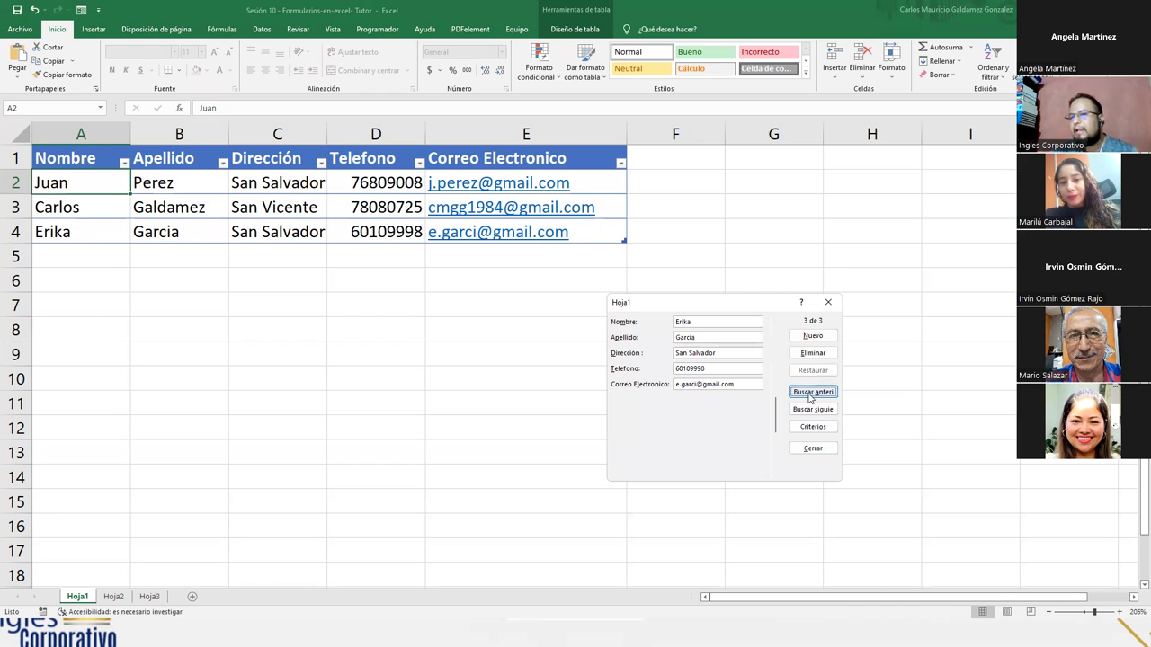
pyautogui.click(810, 394)
pyautogui.click(810, 394)
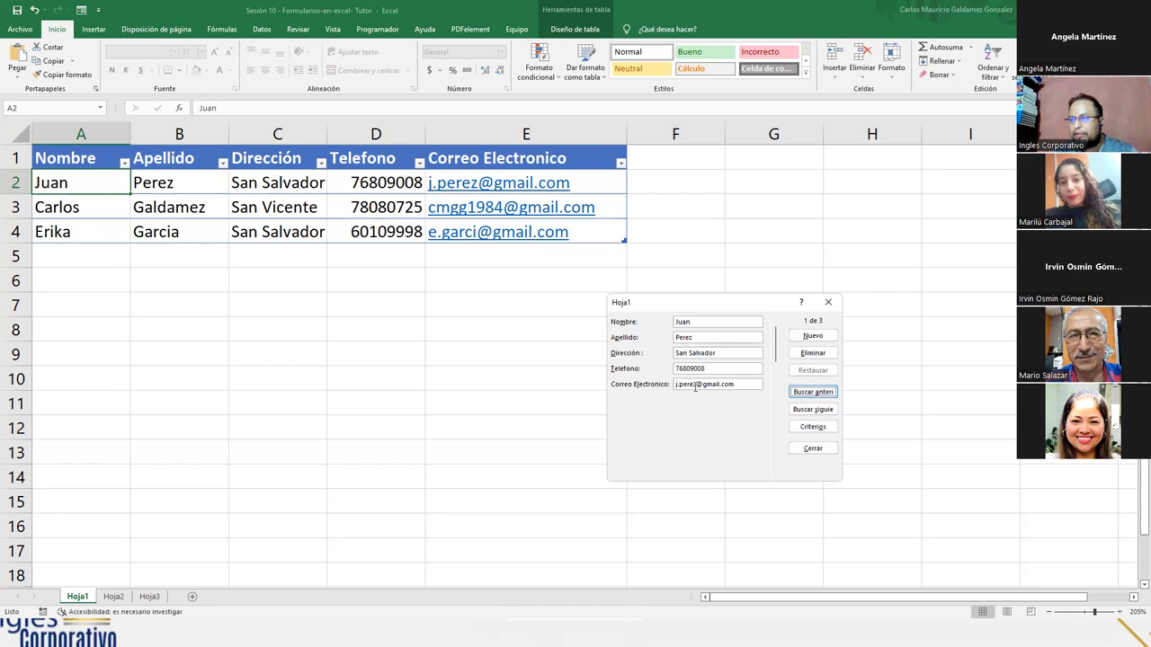
pyautogui.doubleClick(682, 385)
pyautogui.click(681, 388)
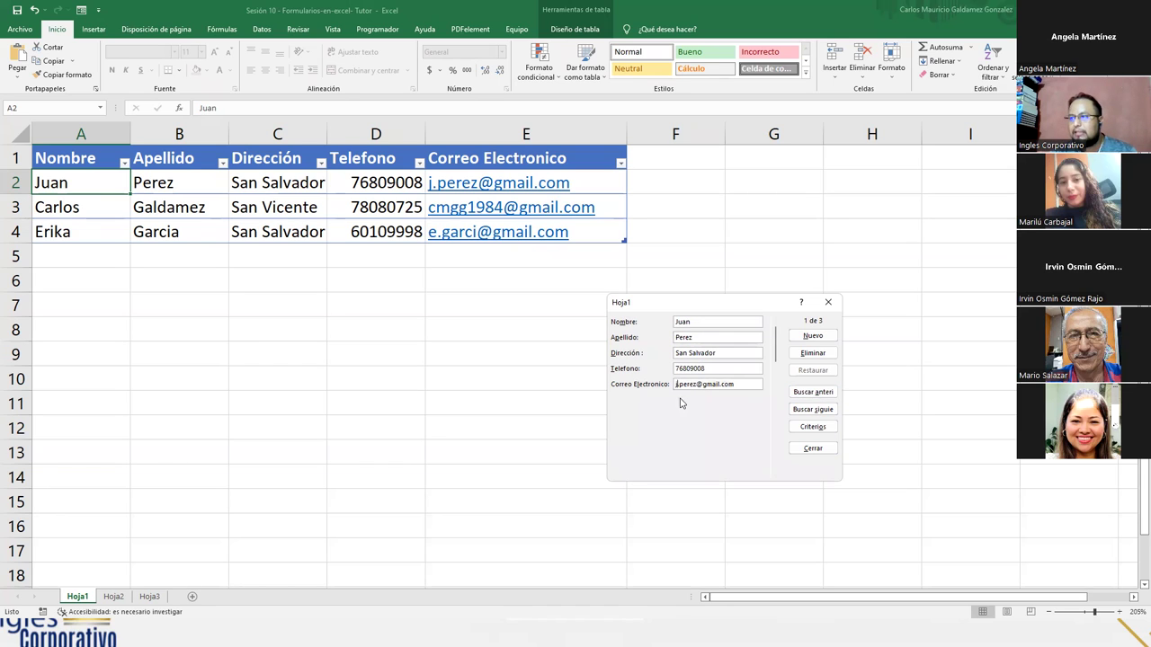
pyautogui.write('j1')
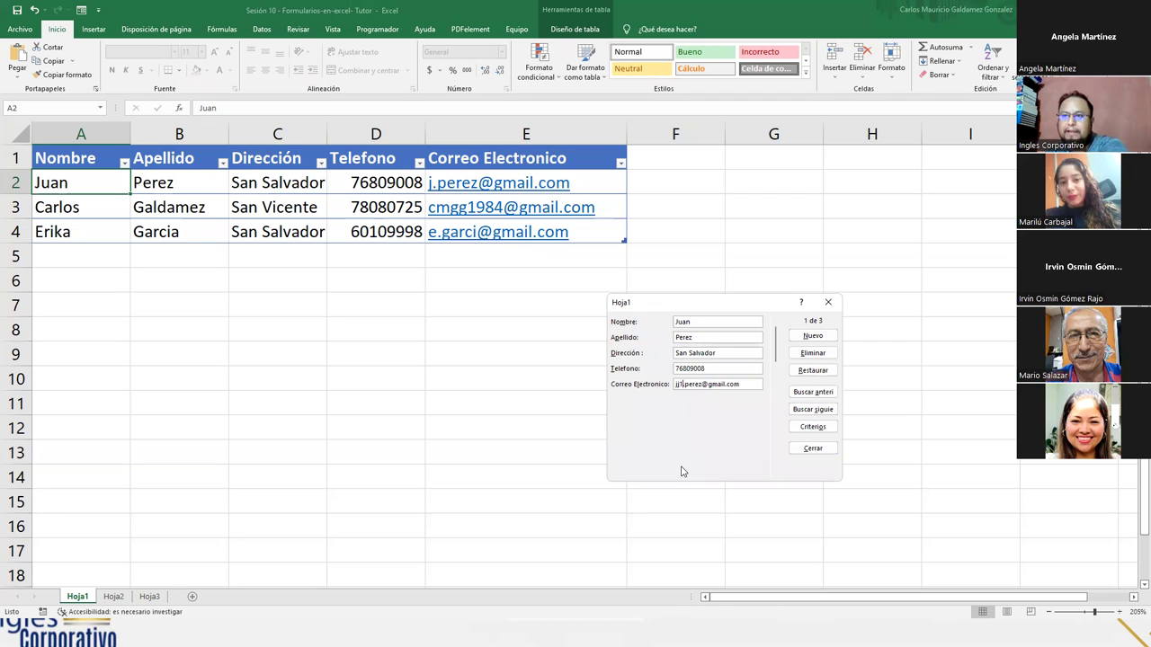
pyautogui.press('Return')
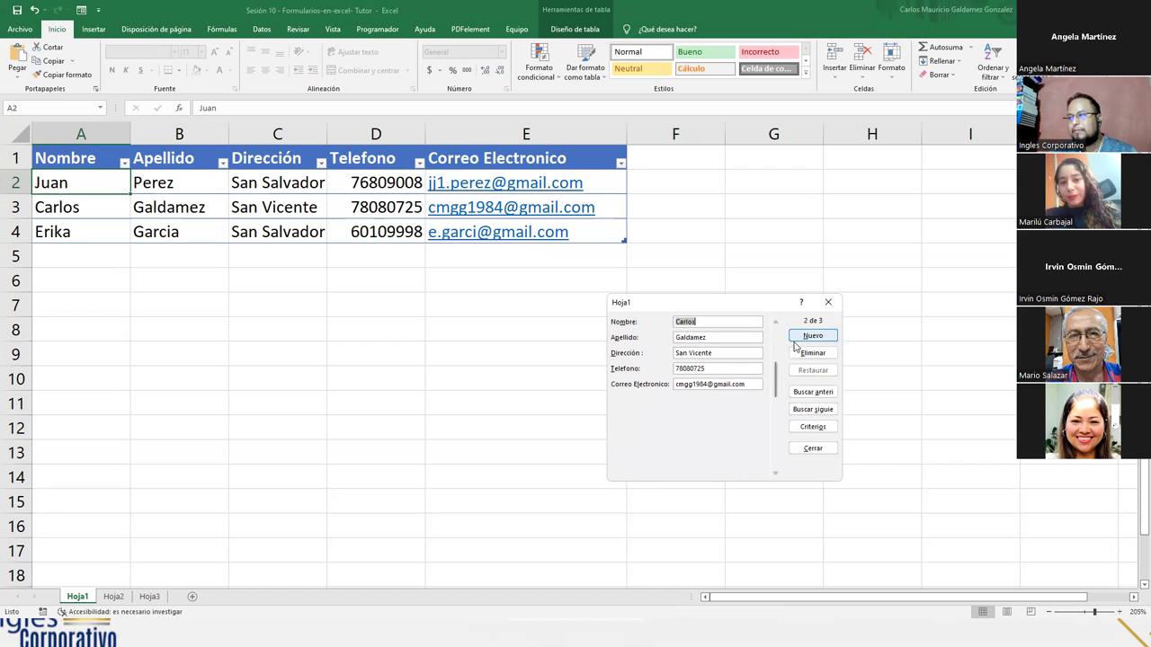
# - Browse forward through the records to the third contact, record 3 of 3
pyautogui.click(812, 393)
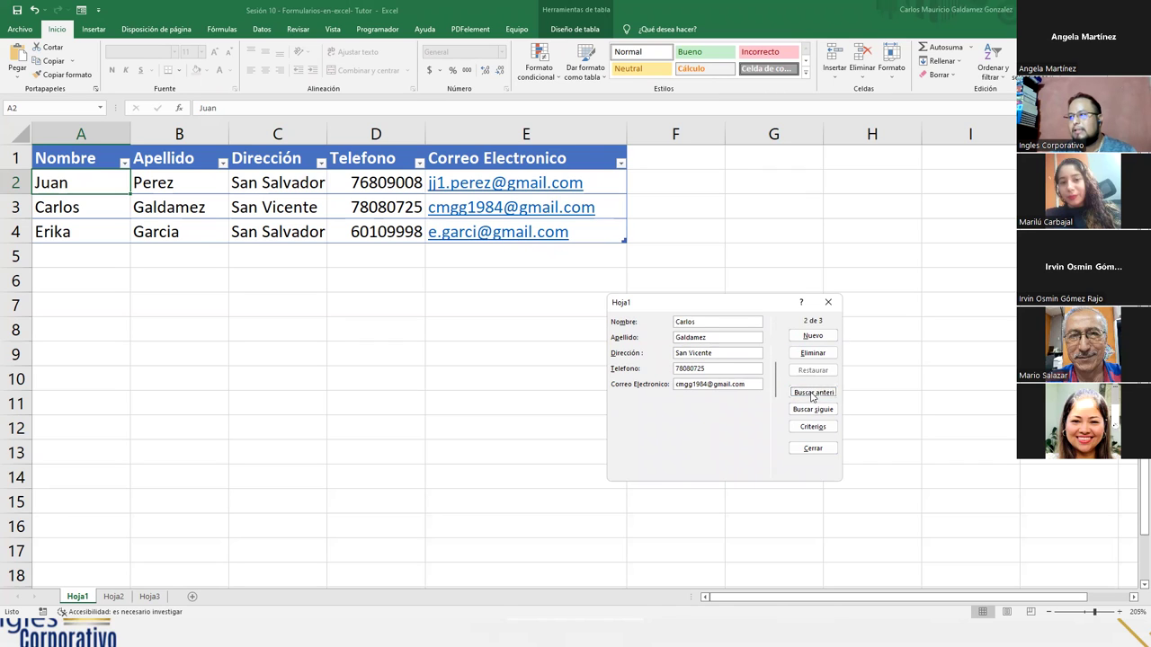
pyautogui.click(797, 411)
pyautogui.click(800, 411)
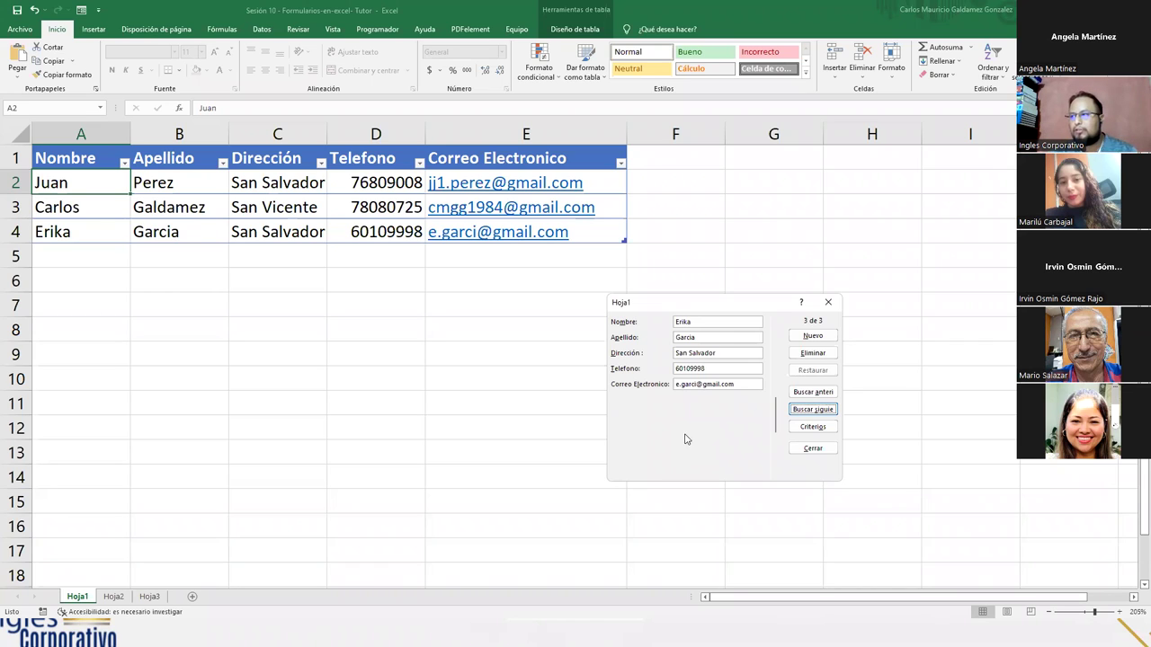
# - Close the data form and clear the surnames from B2:B4
pyautogui.click(812, 447)
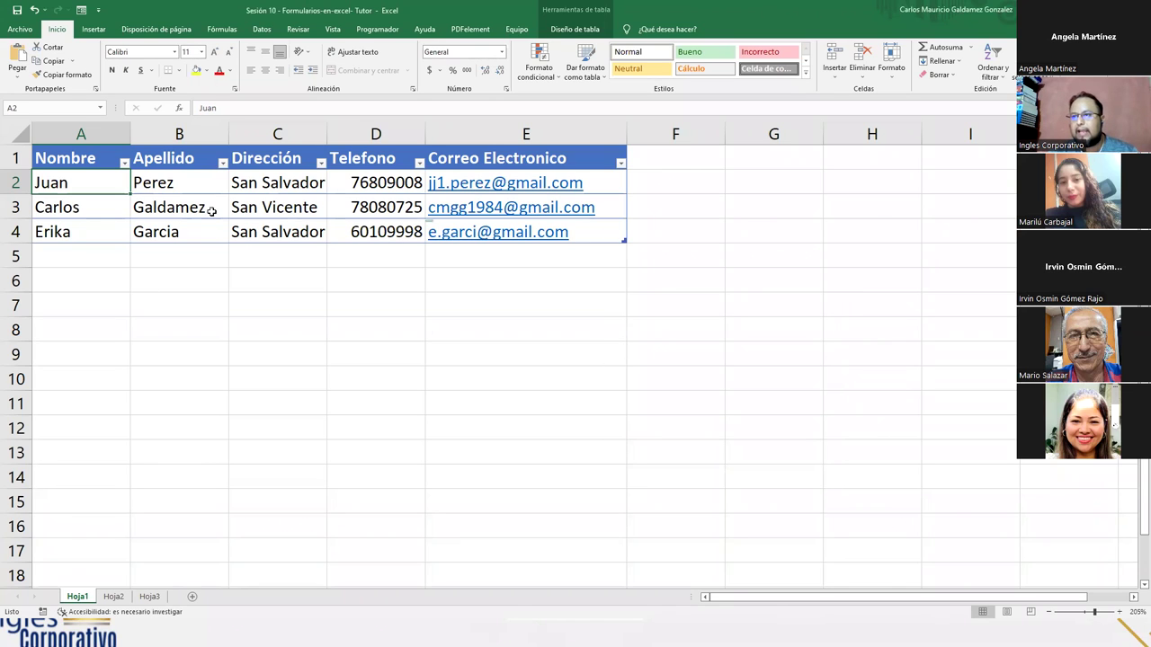
pyautogui.moveTo(171, 178); pyautogui.dragTo(172, 221)
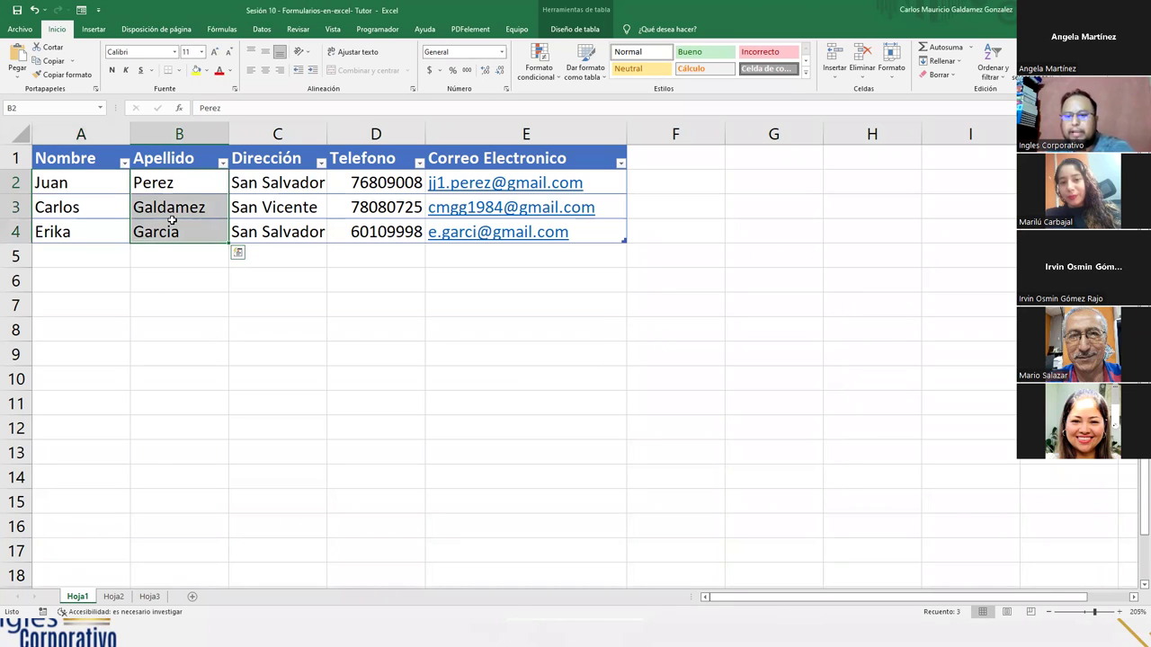
pyautogui.press('Delete')
pyautogui.click(213, 255)
pyautogui.click(174, 202)
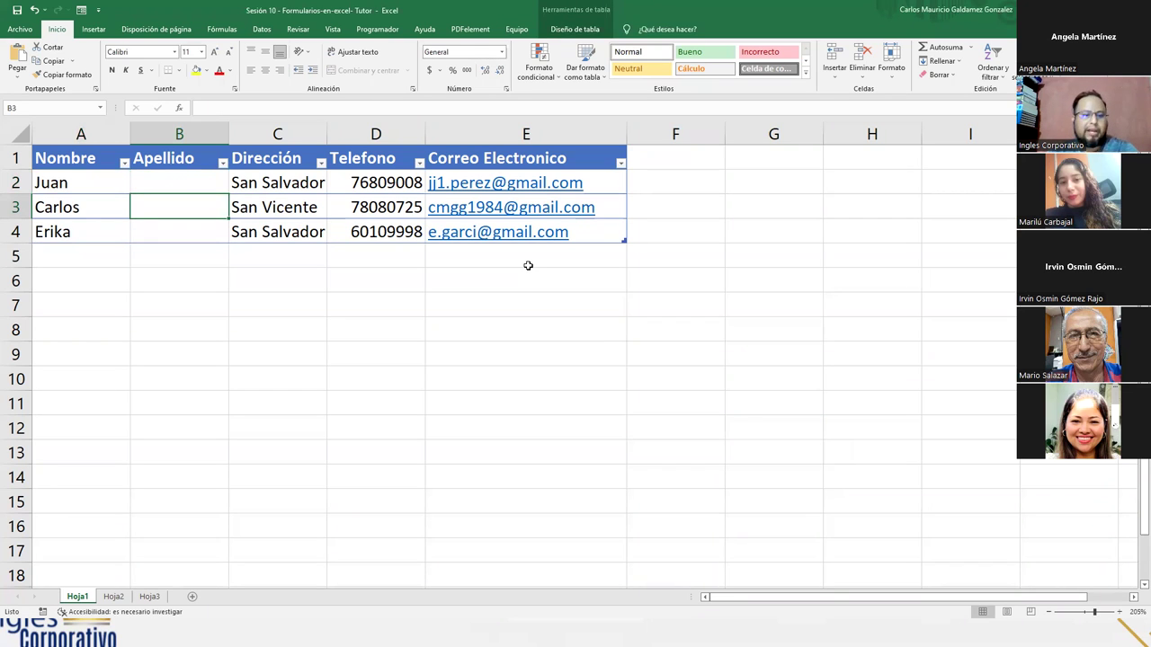
# - Reopen the data form and enter San Salvador as the third record's Apellido
pyautogui.hotkey('alt', '4')
pyautogui.click(693, 338)
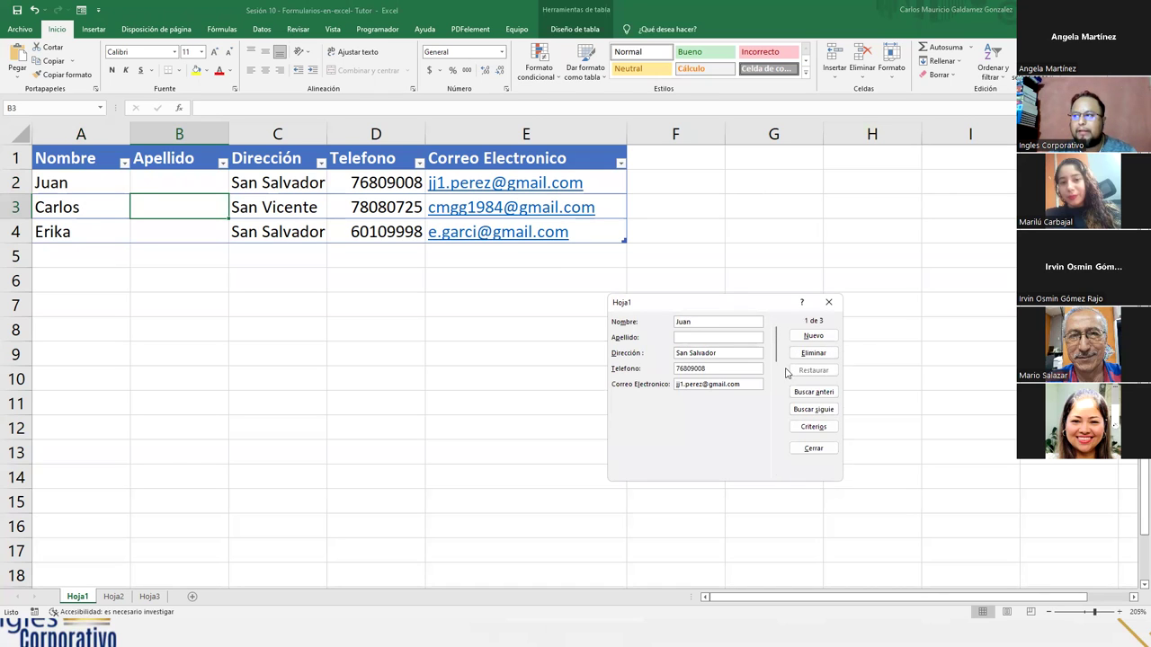
pyautogui.click(813, 410)
pyautogui.click(813, 410)
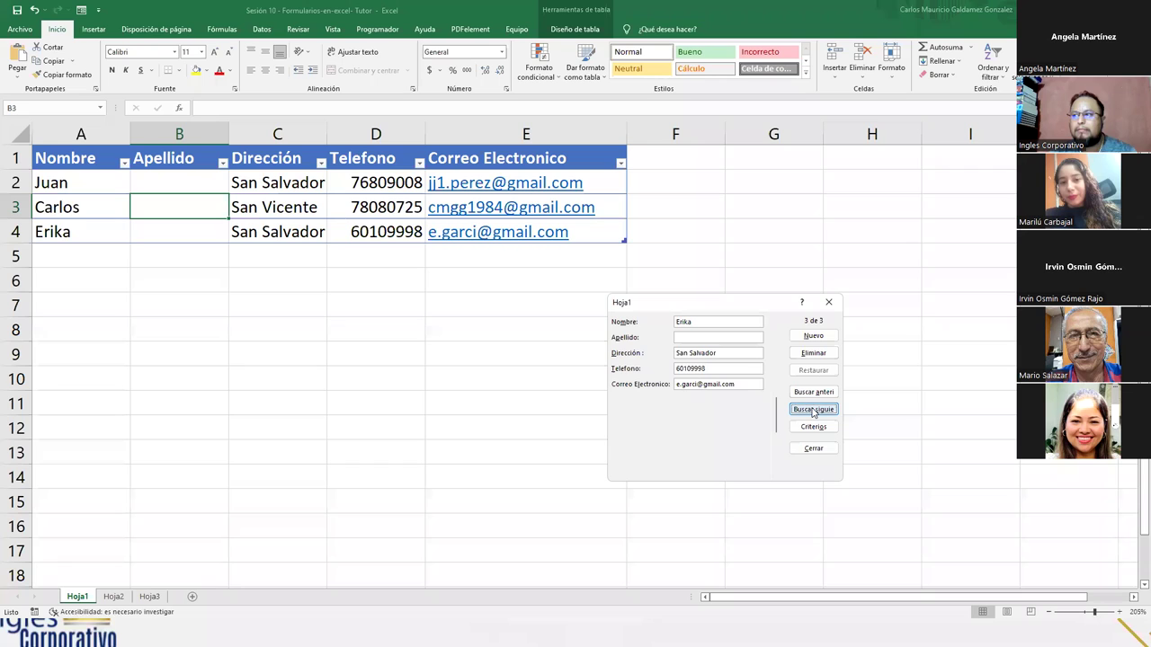
pyautogui.click(729, 336)
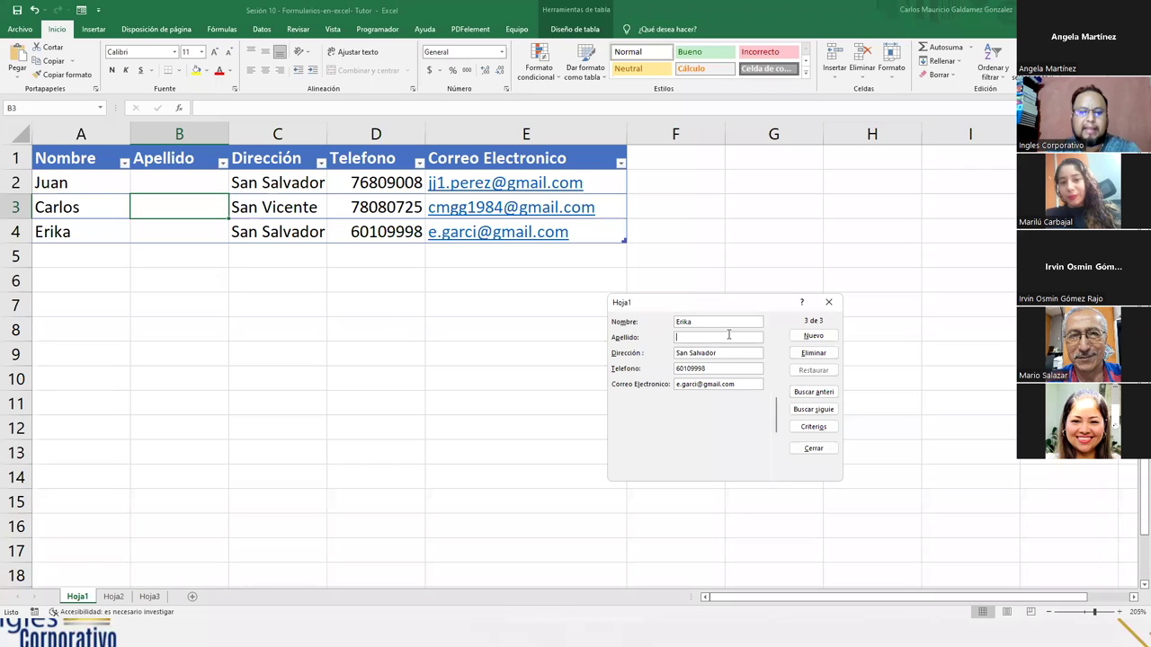
pyautogui.write('San Salvador')
pyautogui.press('Return')
# - Overwrite the third record's San Salvador Apellido with the correct surname
pyautogui.click(800, 392)
pyautogui.click(800, 392)
pyautogui.click(686, 337)
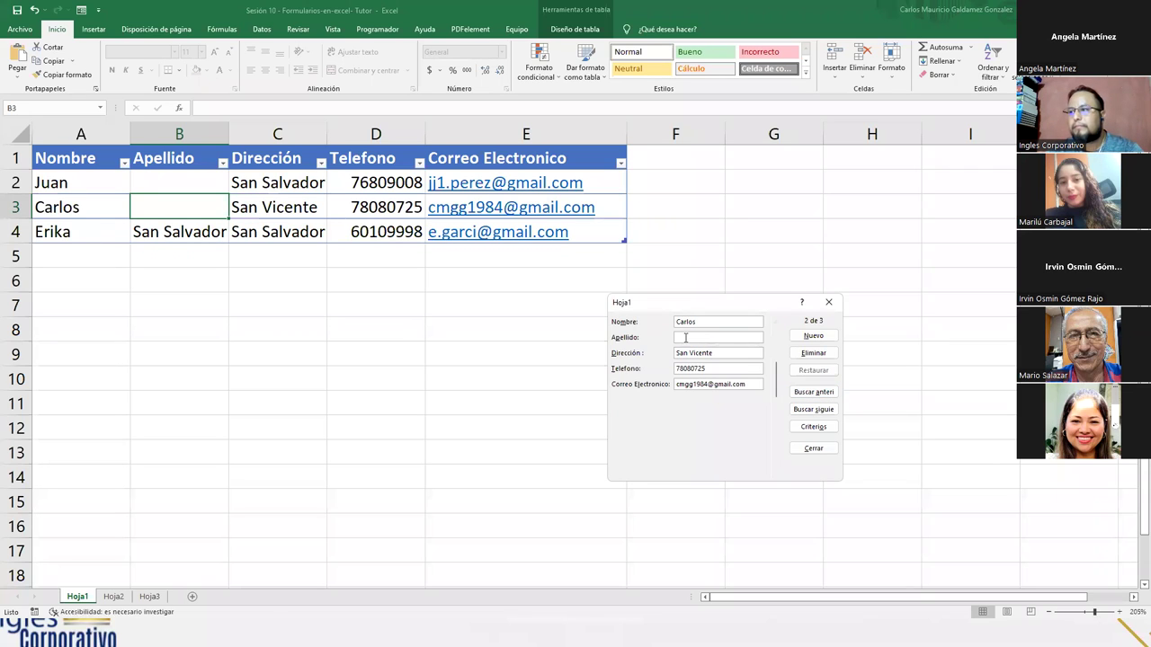
pyautogui.click(813, 411)
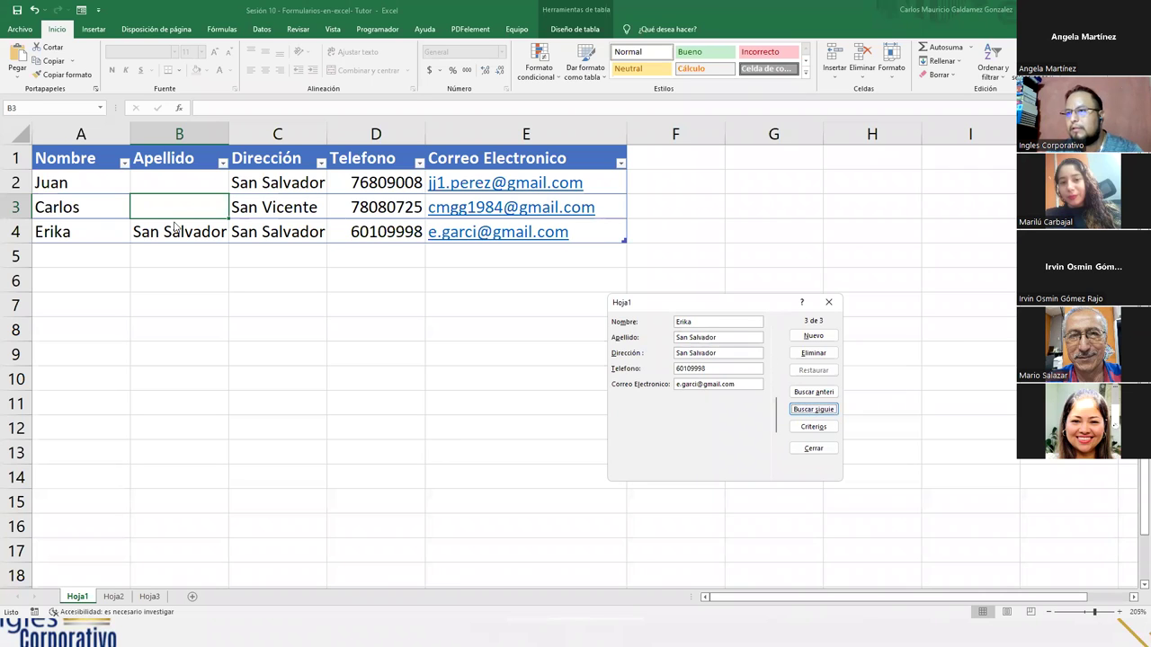
pyautogui.click(702, 369)
pyautogui.hotkey('shift', 'Tab')
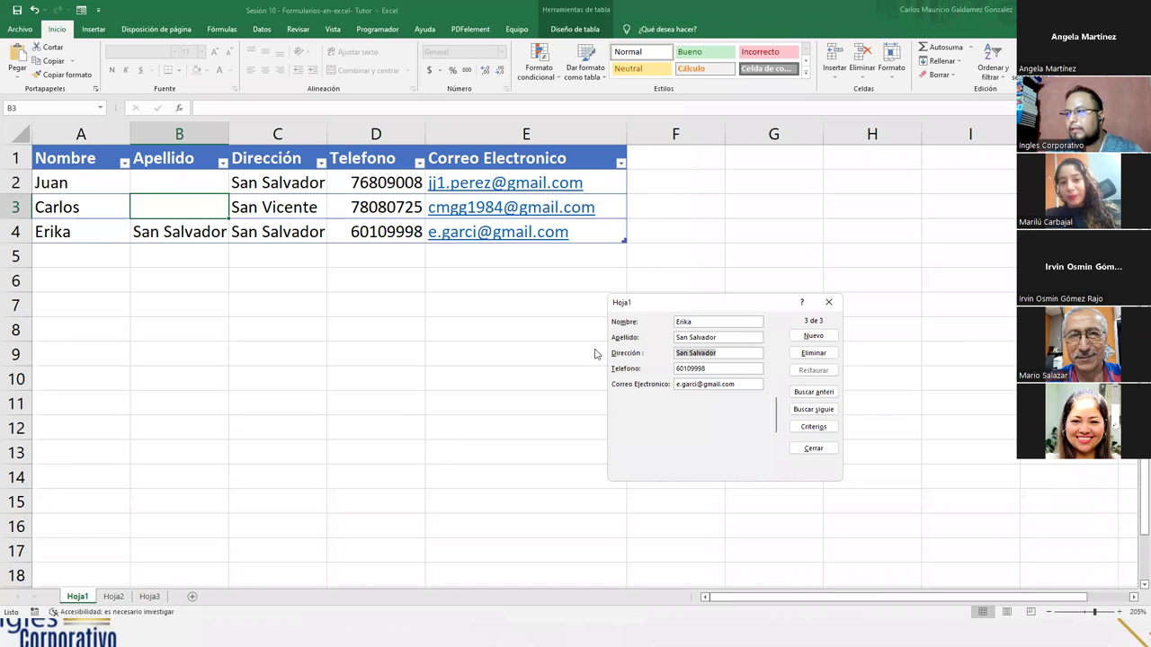
pyautogui.hotkey('shift', 'Tab')
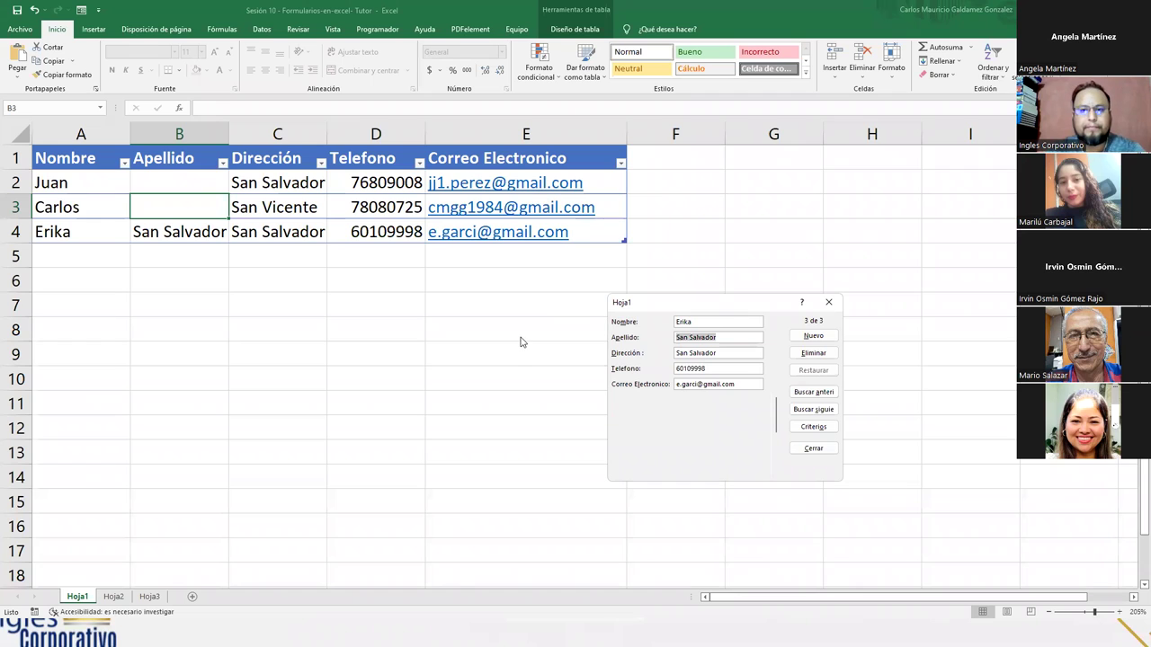
pyautogui.write('Garcia')
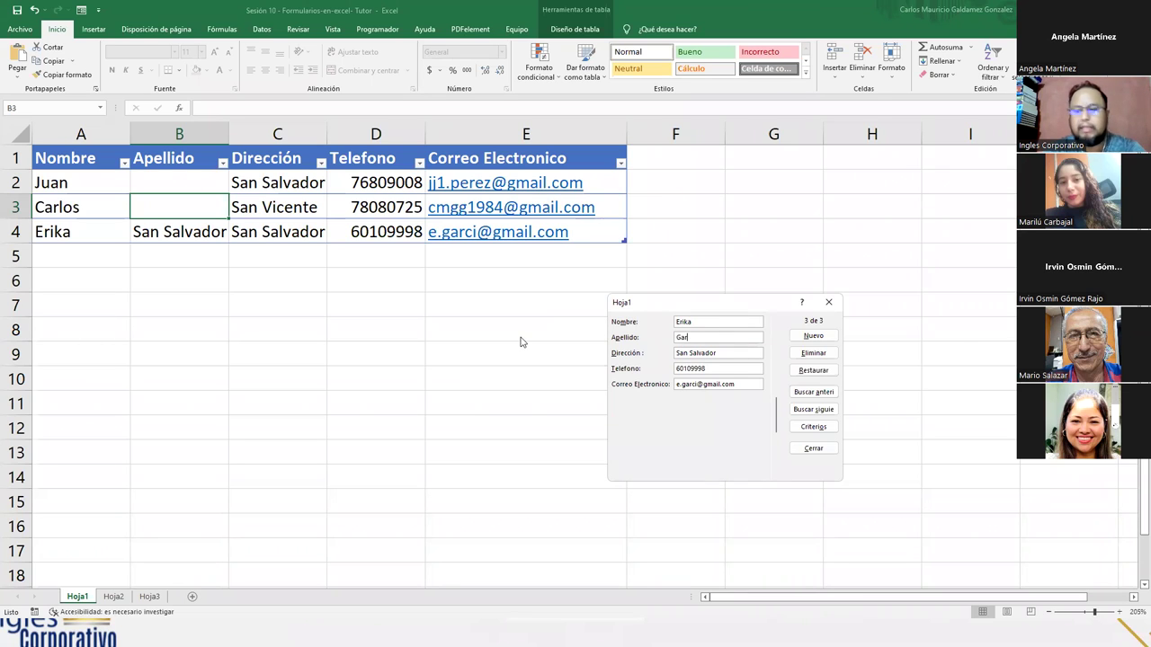
pyautogui.press('Return')
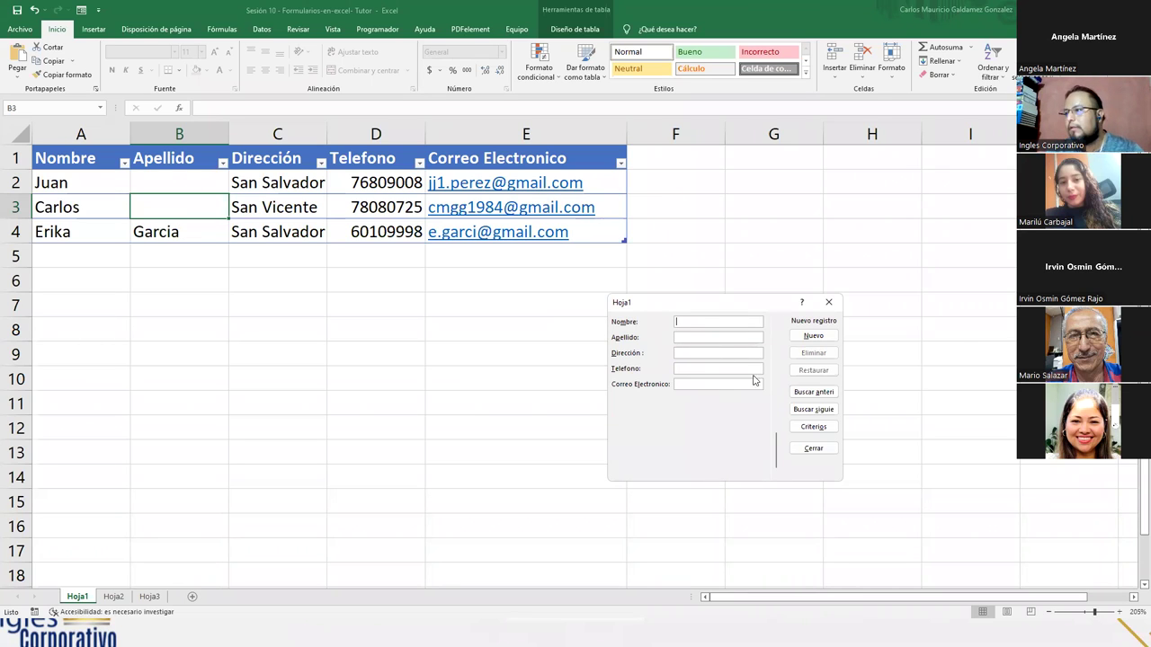
# - Check the third record's Apellido, then go back to the first record
pyautogui.click(814, 392)
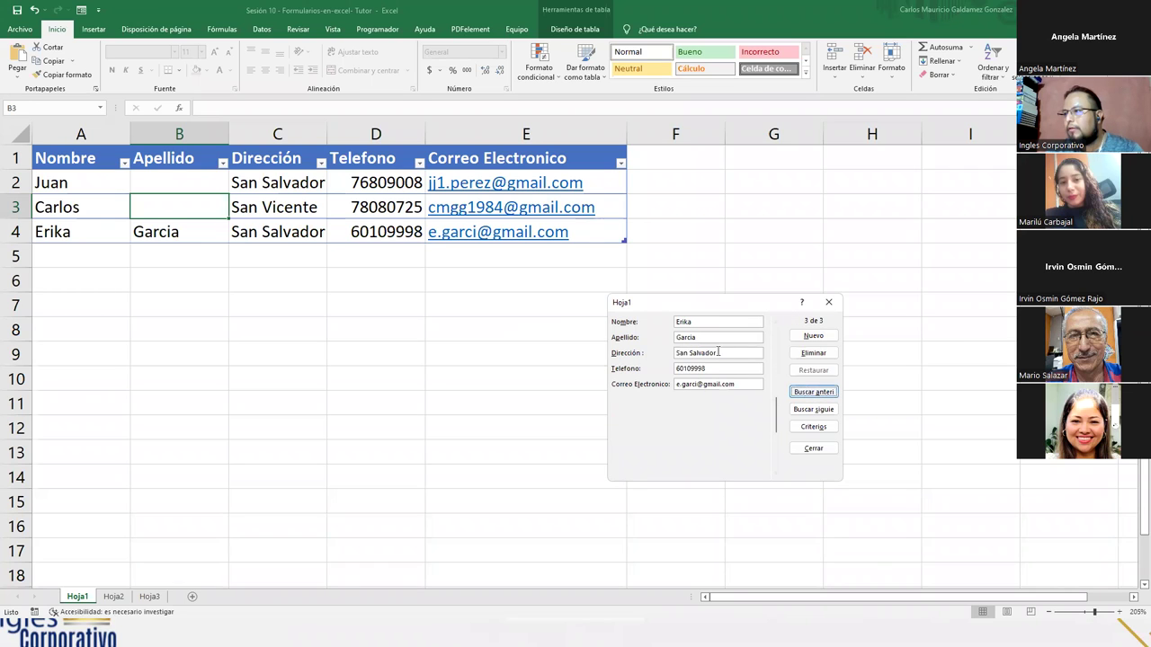
pyautogui.doubleClick(692, 338)
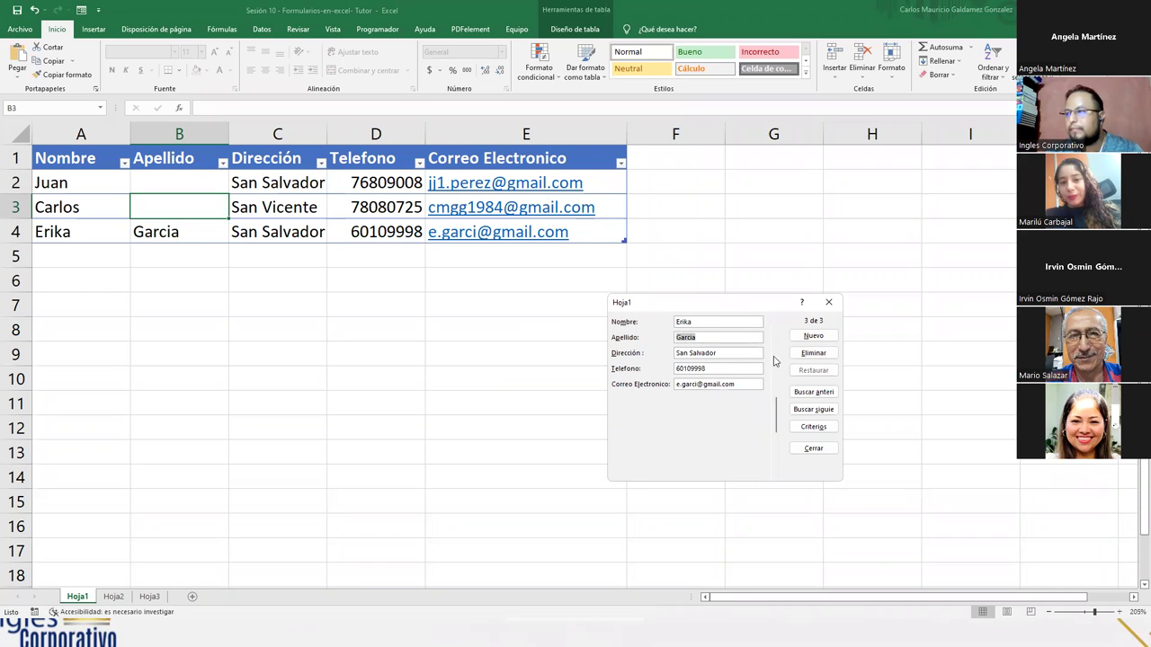
pyautogui.click(812, 392)
pyautogui.click(812, 393)
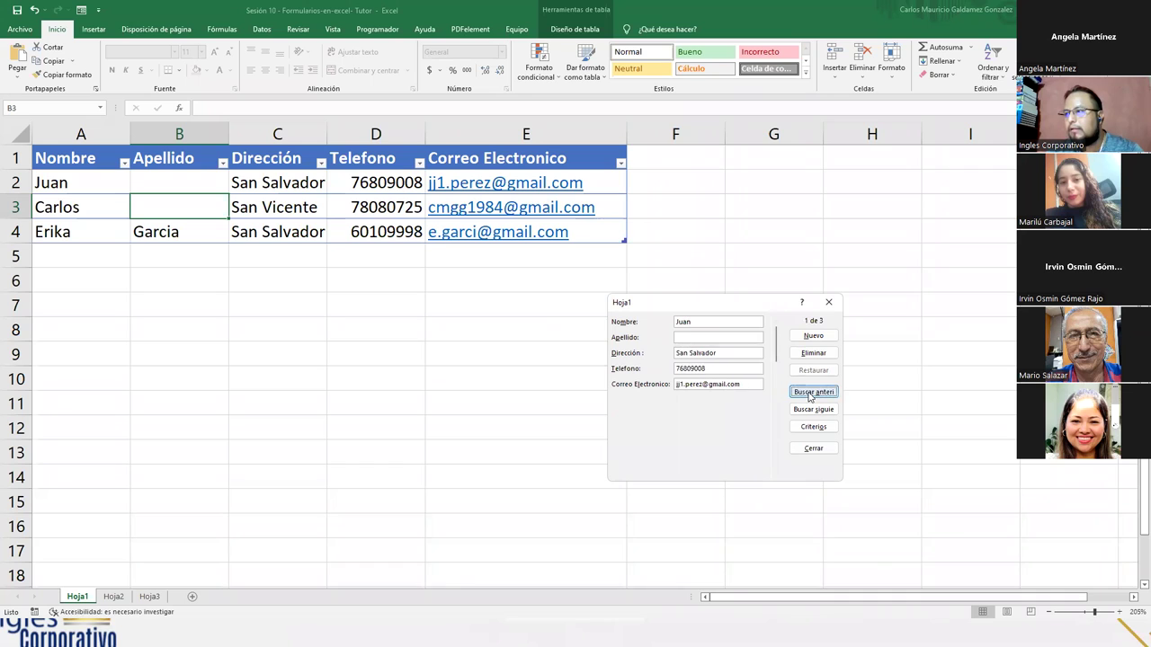
# - Enter the surnames for the first and second records into B2 and B3
pyautogui.click(691, 337)
pyautogui.write('Perez')
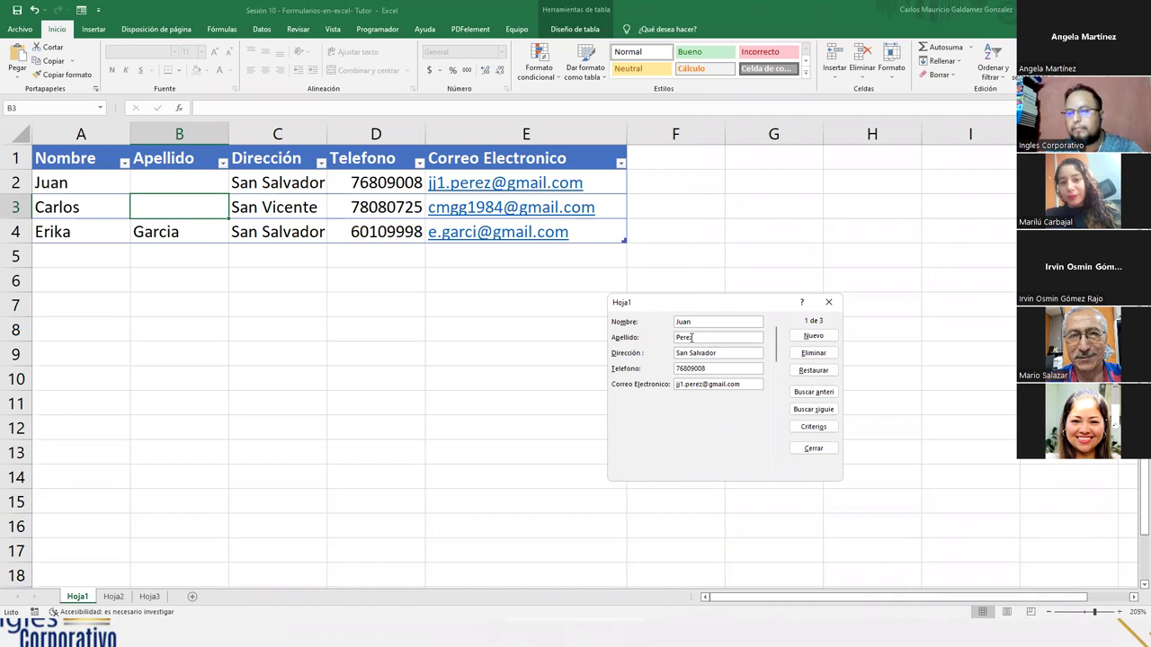
pyautogui.press('Tab')
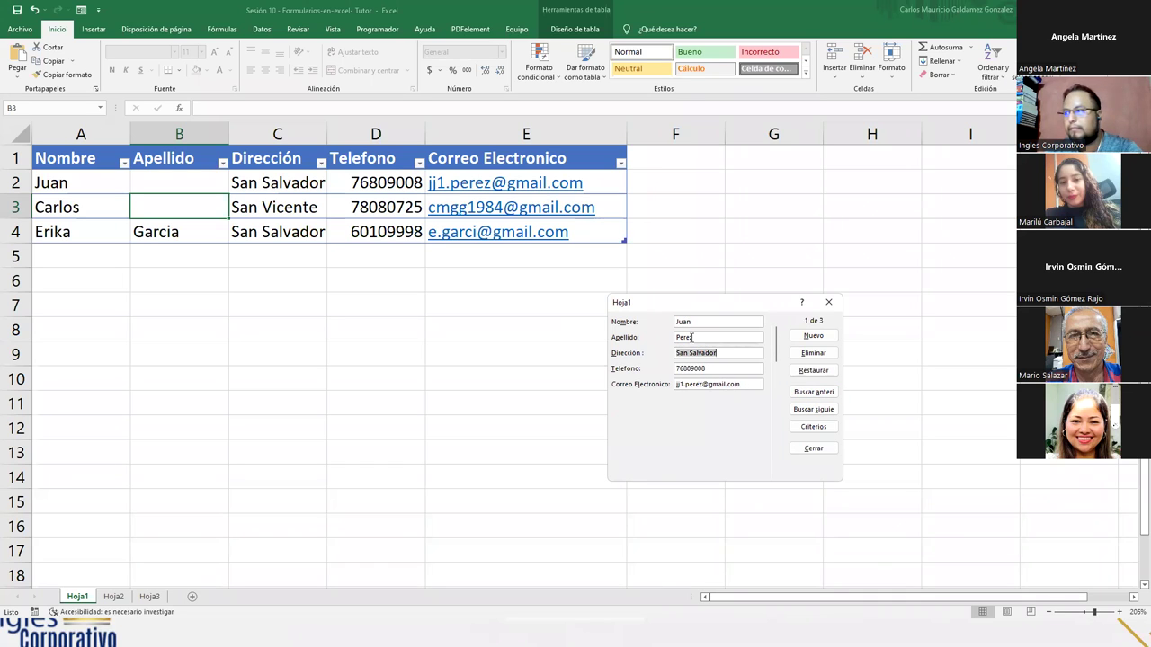
pyautogui.press('Return')
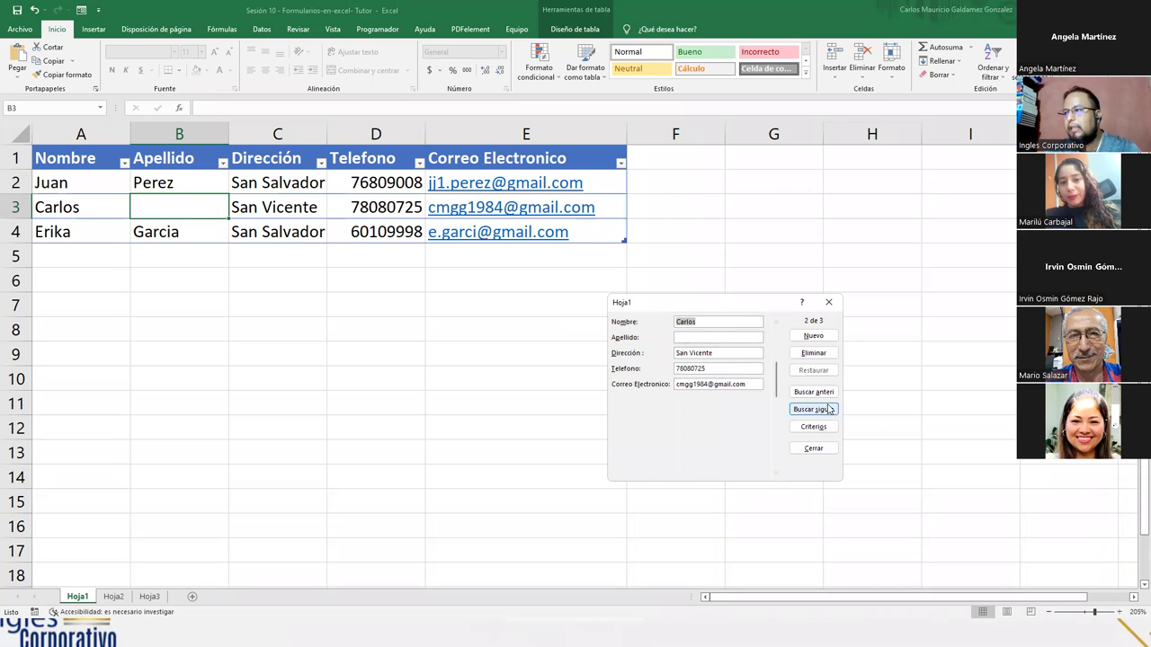
pyautogui.click(697, 337)
pyautogui.write('Galdamez')
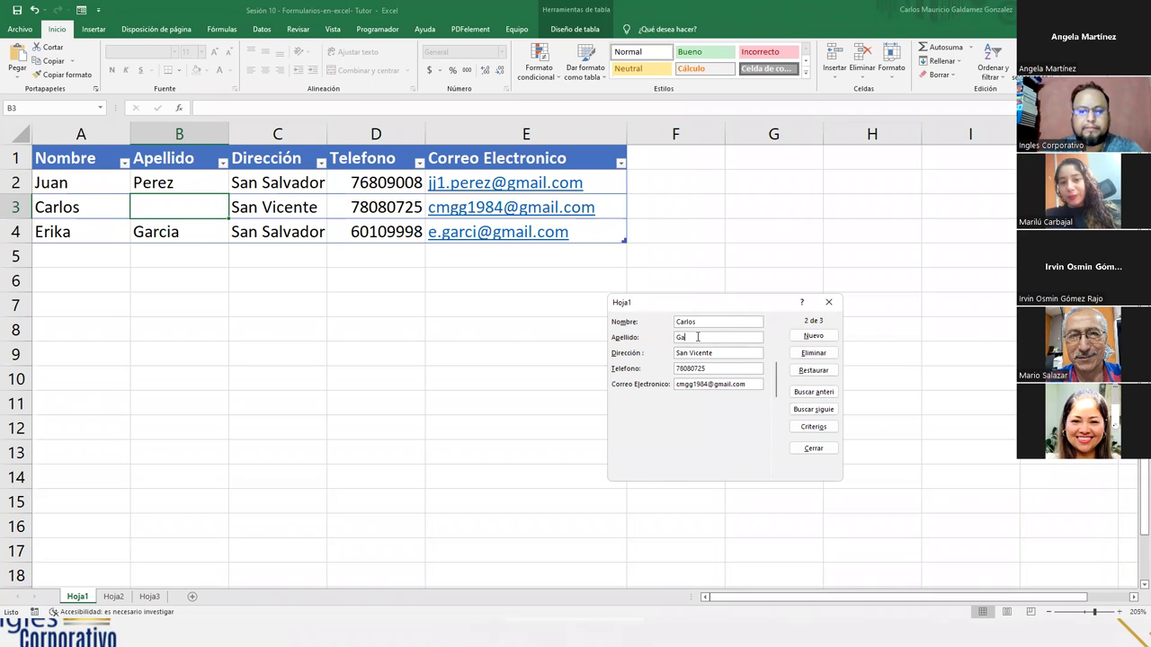
pyautogui.press('Return')
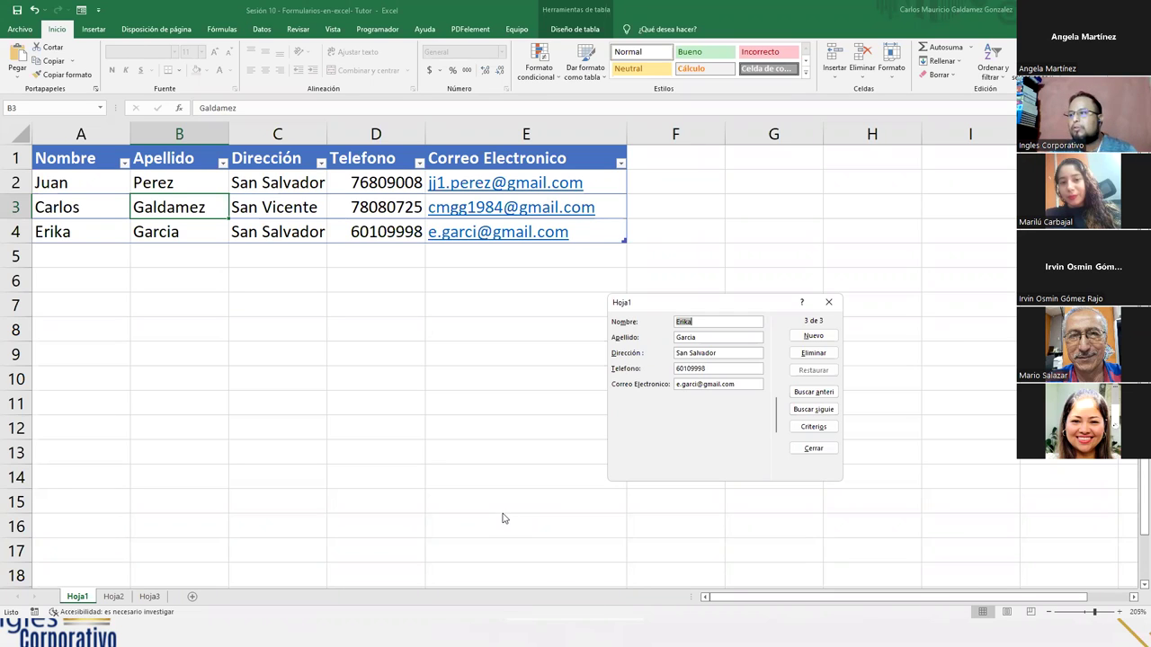
# - Run a Criterios search on the Nombre field for an employee's first name
pyautogui.click(814, 426)
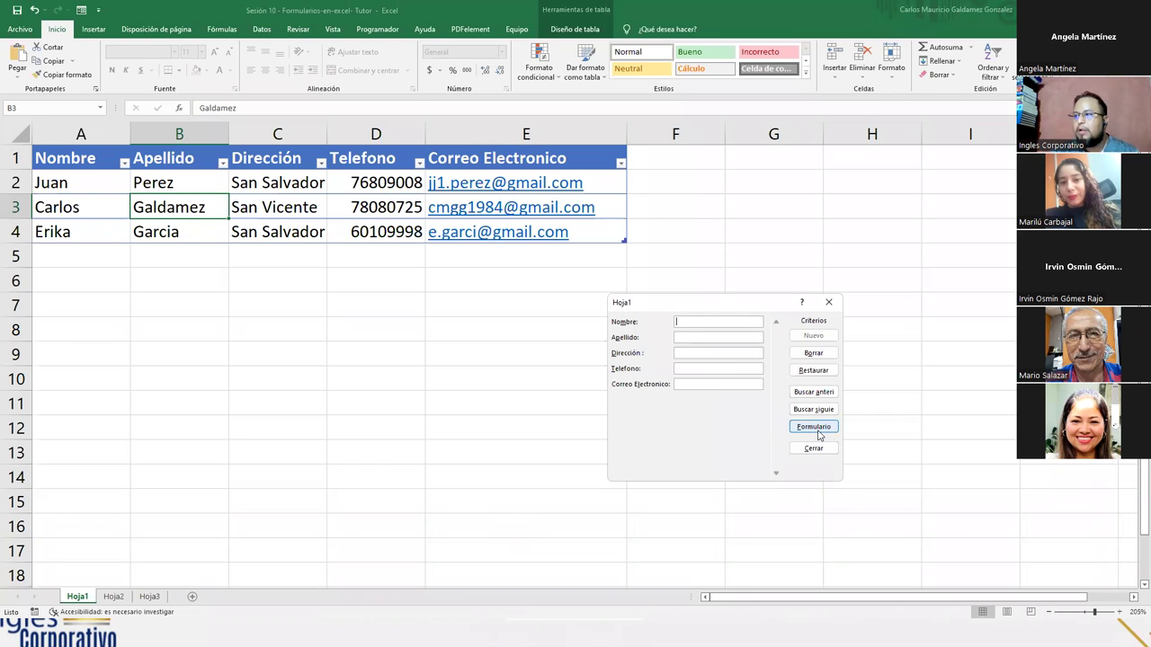
pyautogui.click(707, 323)
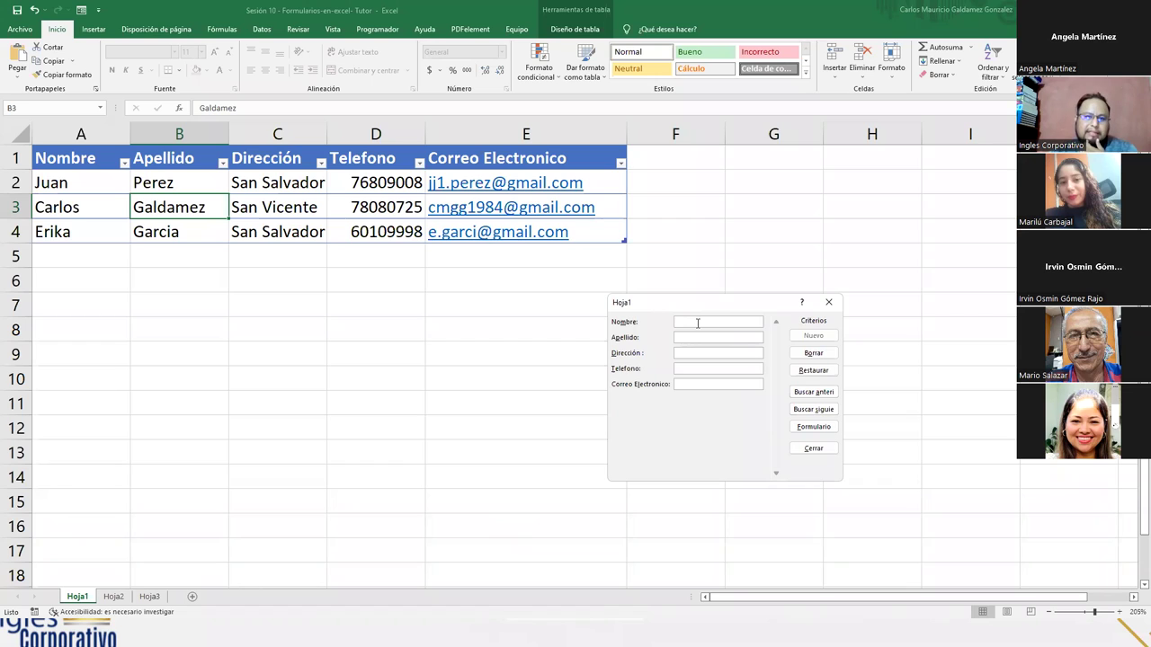
pyautogui.write('E')
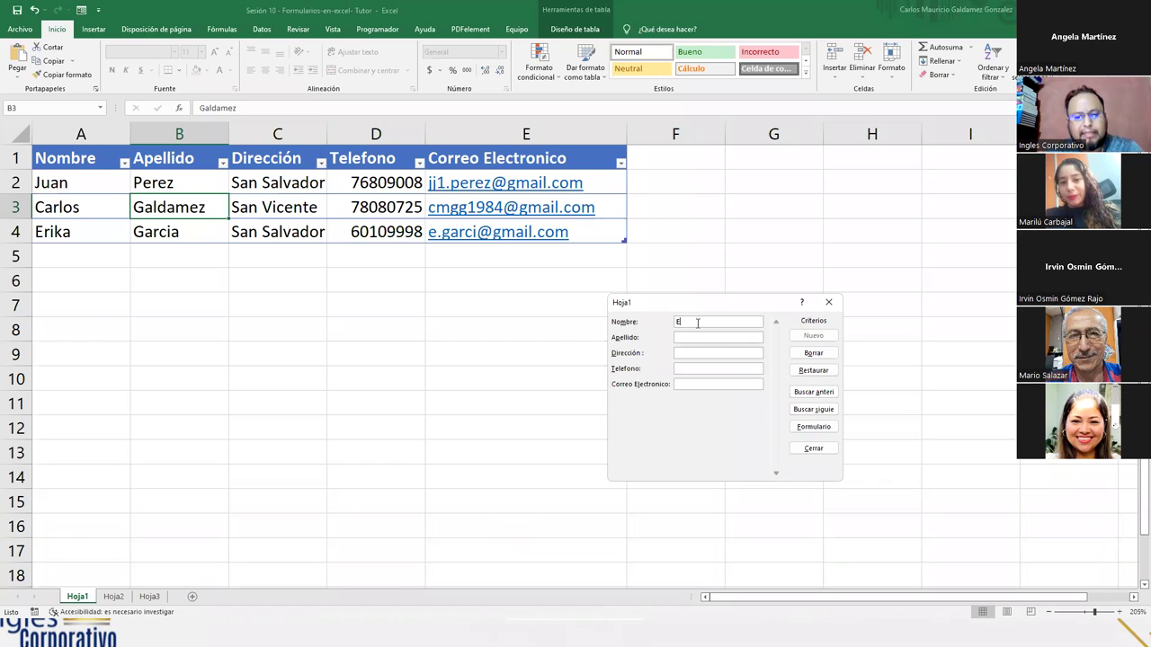
pyautogui.write('stani')
pyautogui.press('Return')
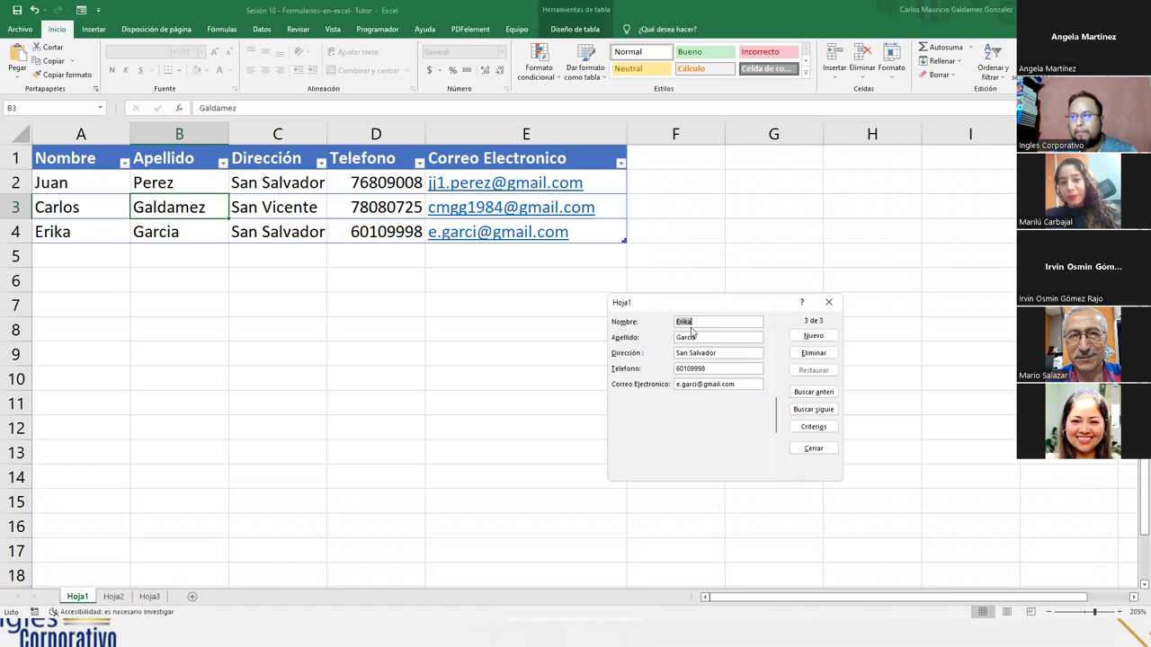
pyautogui.click(719, 321)
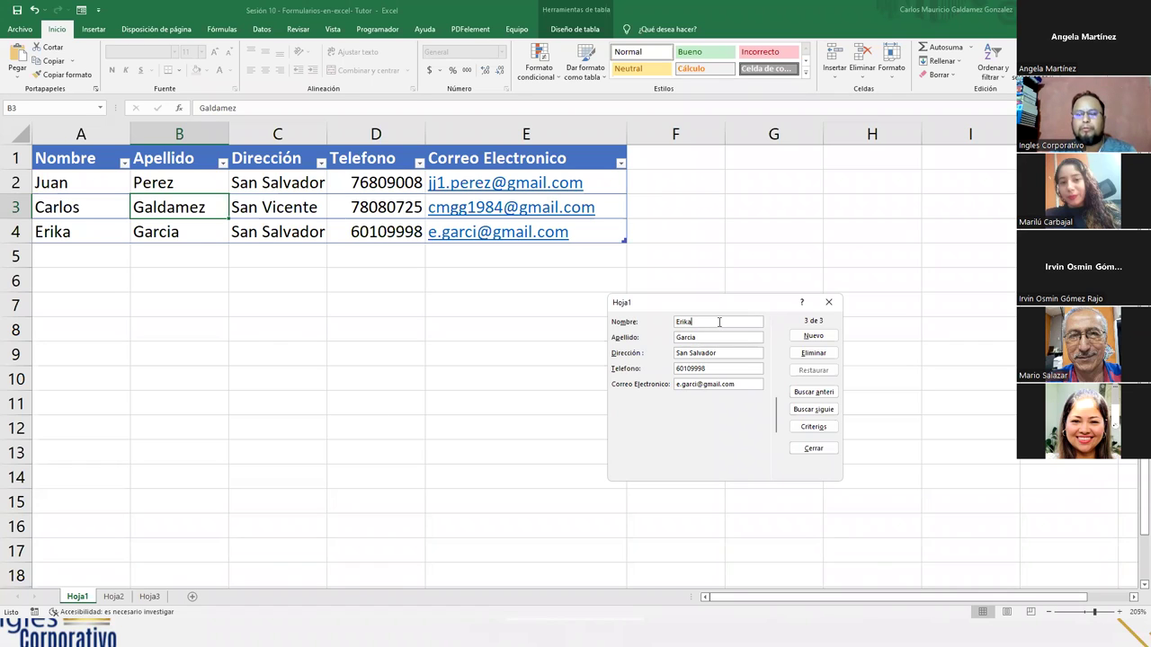
pyautogui.click(720, 367)
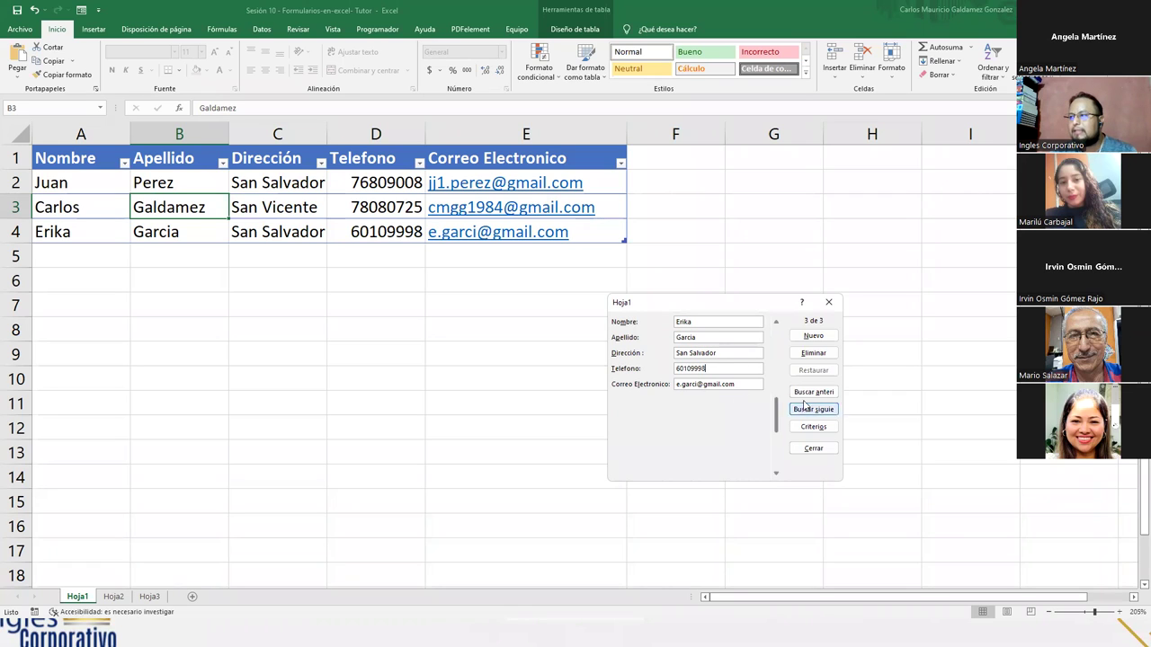
# - Close the data form and copy the phone number in cell D3
pyautogui.click(813, 448)
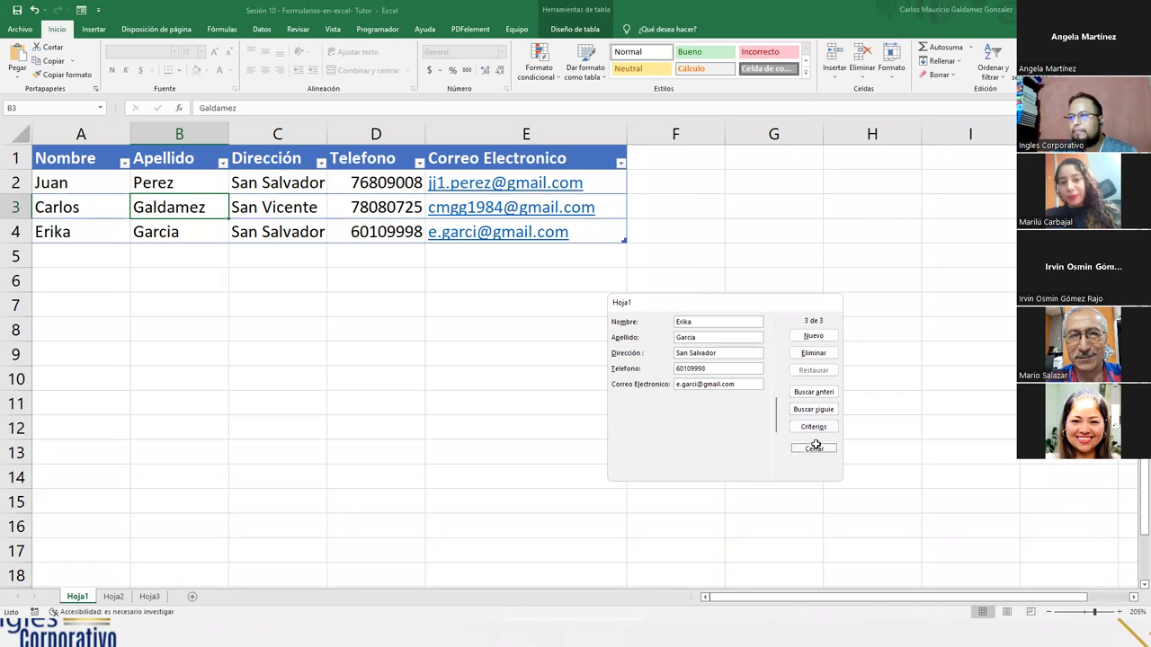
pyautogui.click(366, 208)
pyautogui.hotkey('ctrl', 'c')
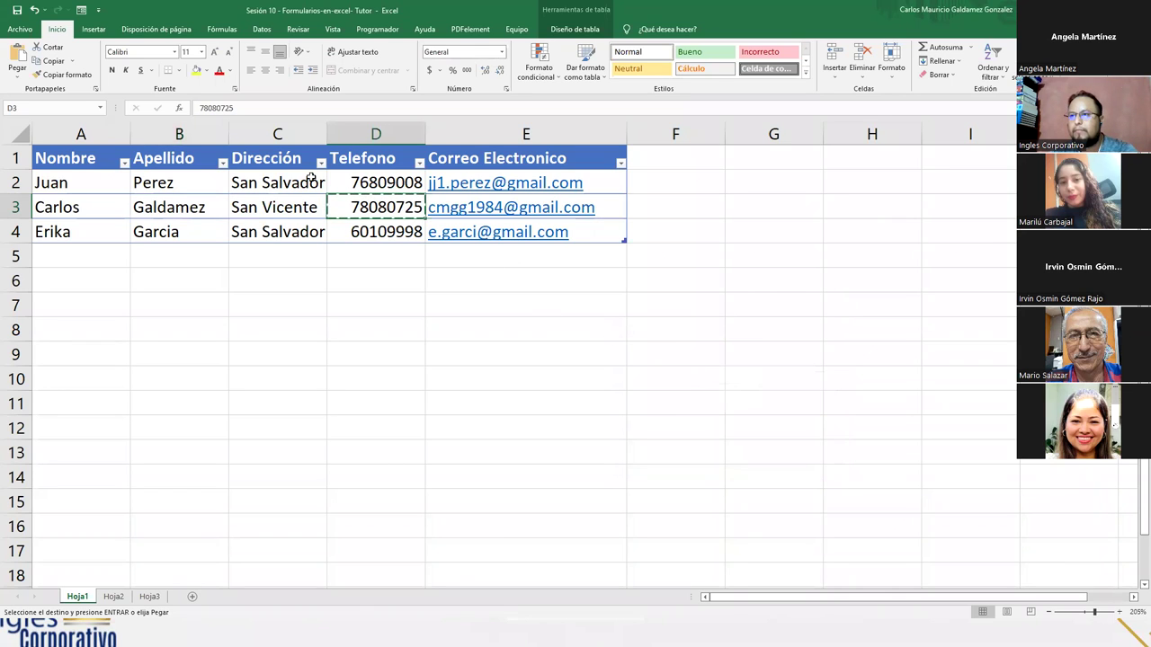
# - Reopen the data form and search records using the copied phone number as criterion
pyautogui.doubleClick(225, 108)
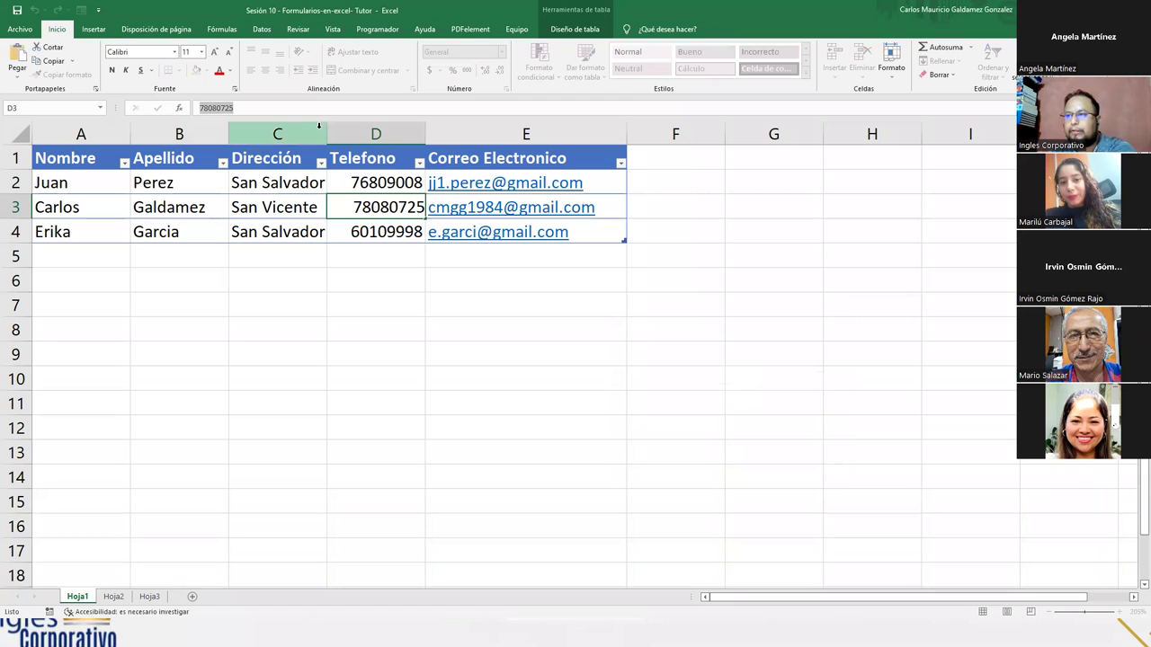
pyautogui.press('Return')
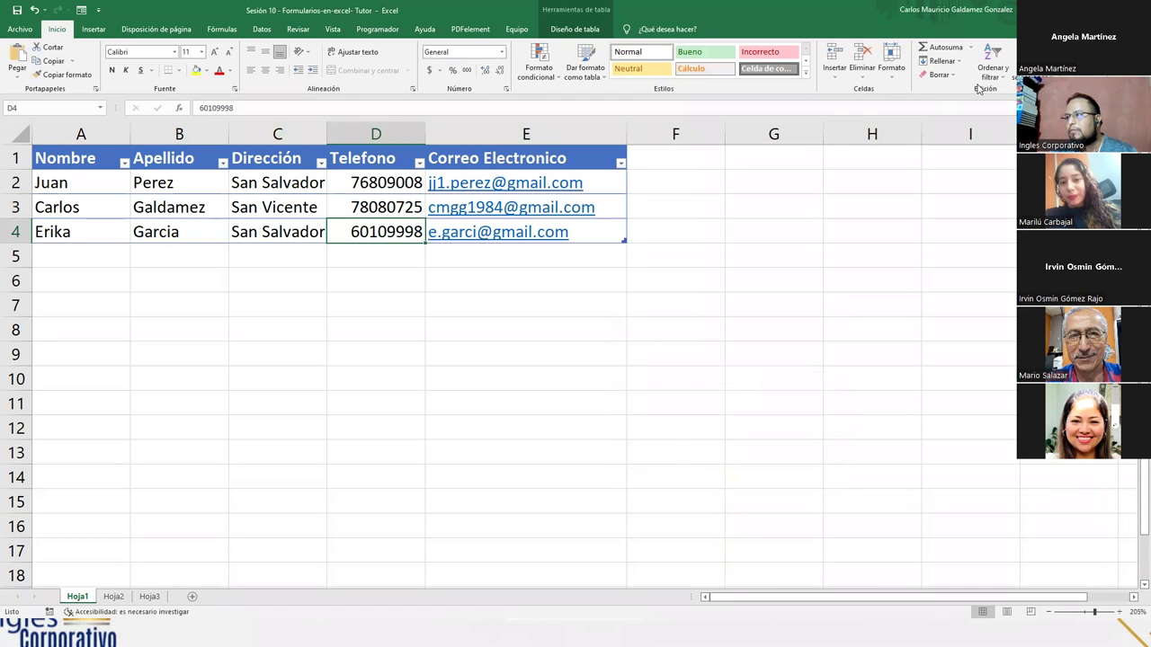
pyautogui.hotkey('alt', '4')
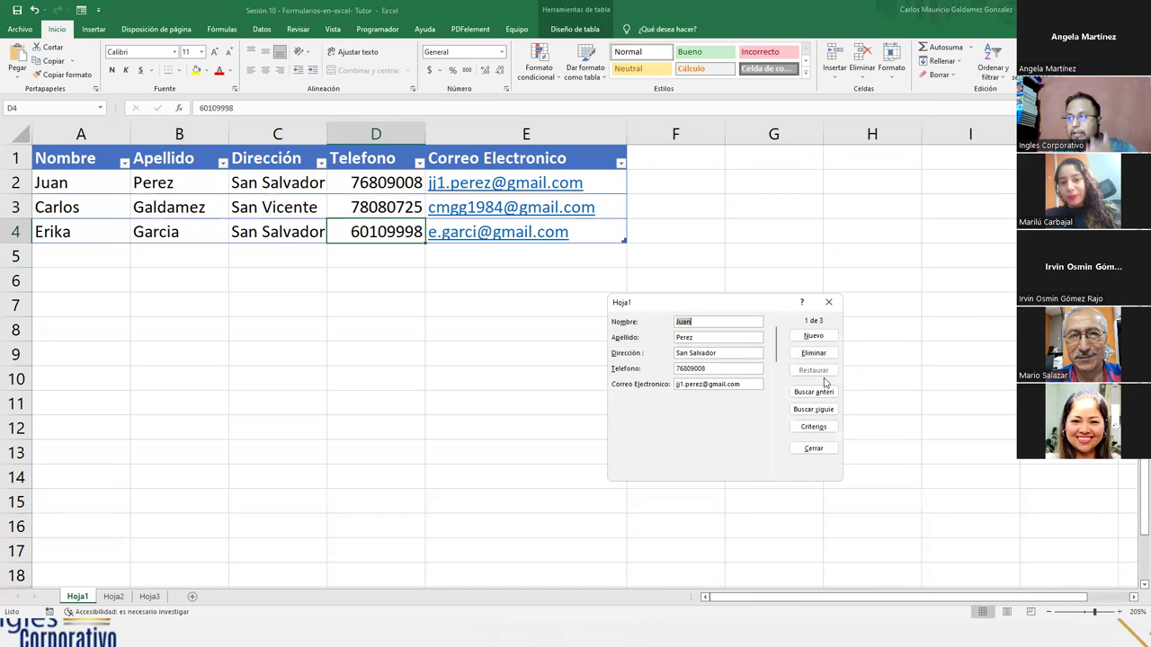
pyautogui.click(813, 427)
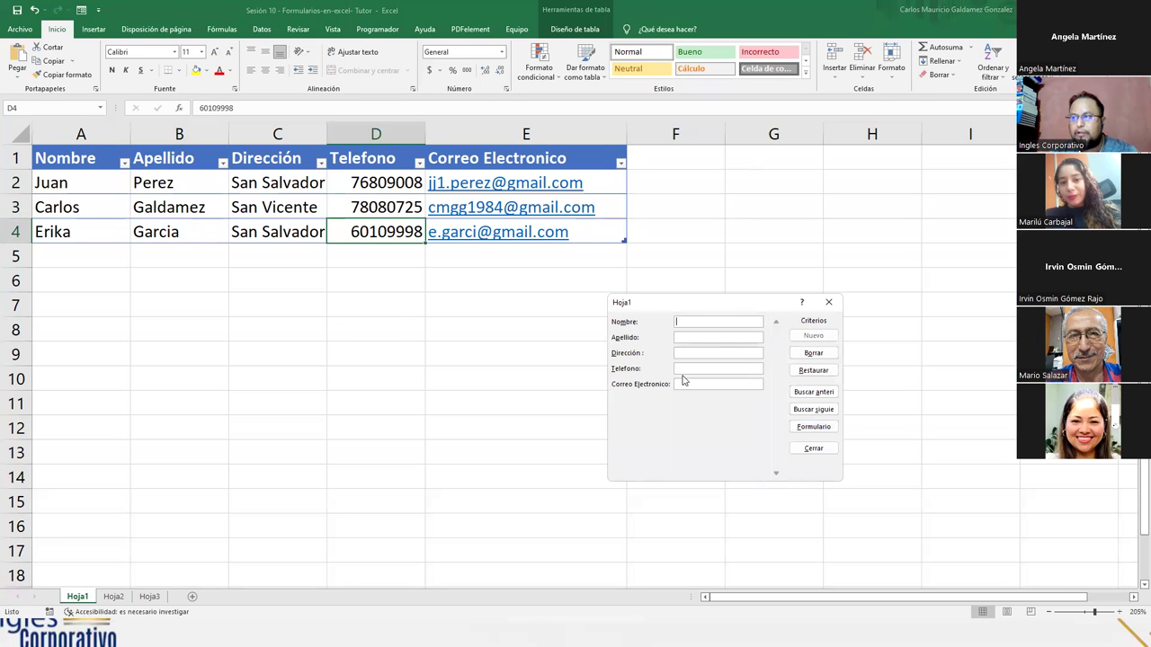
pyautogui.hotkey('ctrl', 'v')
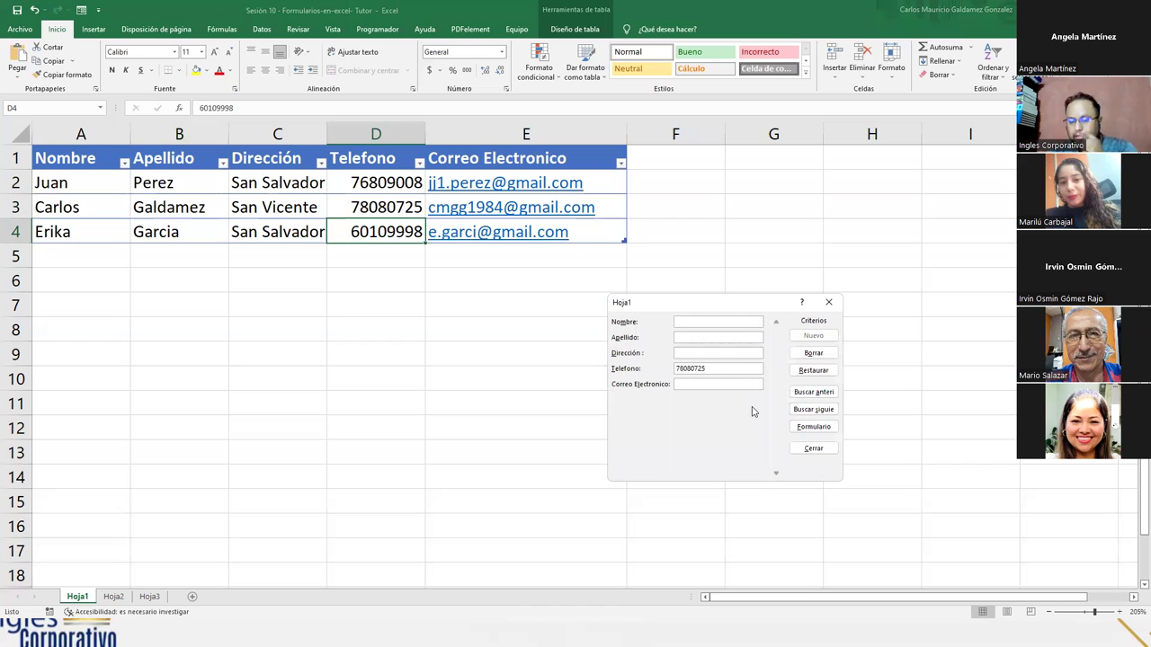
pyautogui.press('Return')
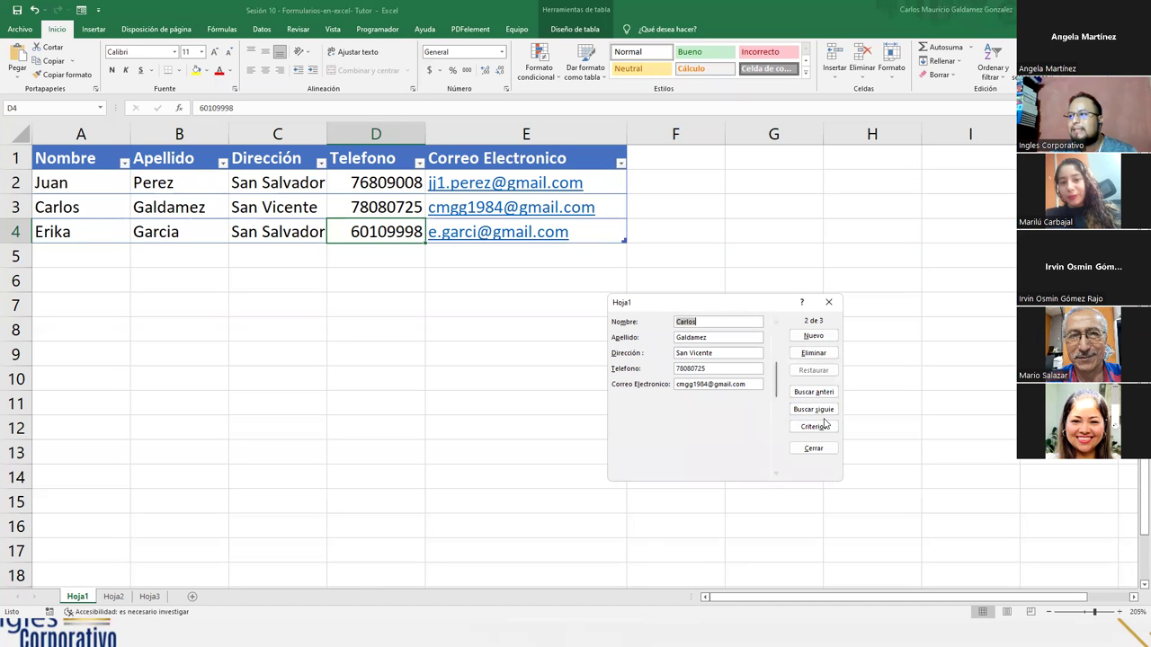
# - Replace the phone criterion with 'e.' in the e-mail field, search, and close the form
pyautogui.click(813, 426)
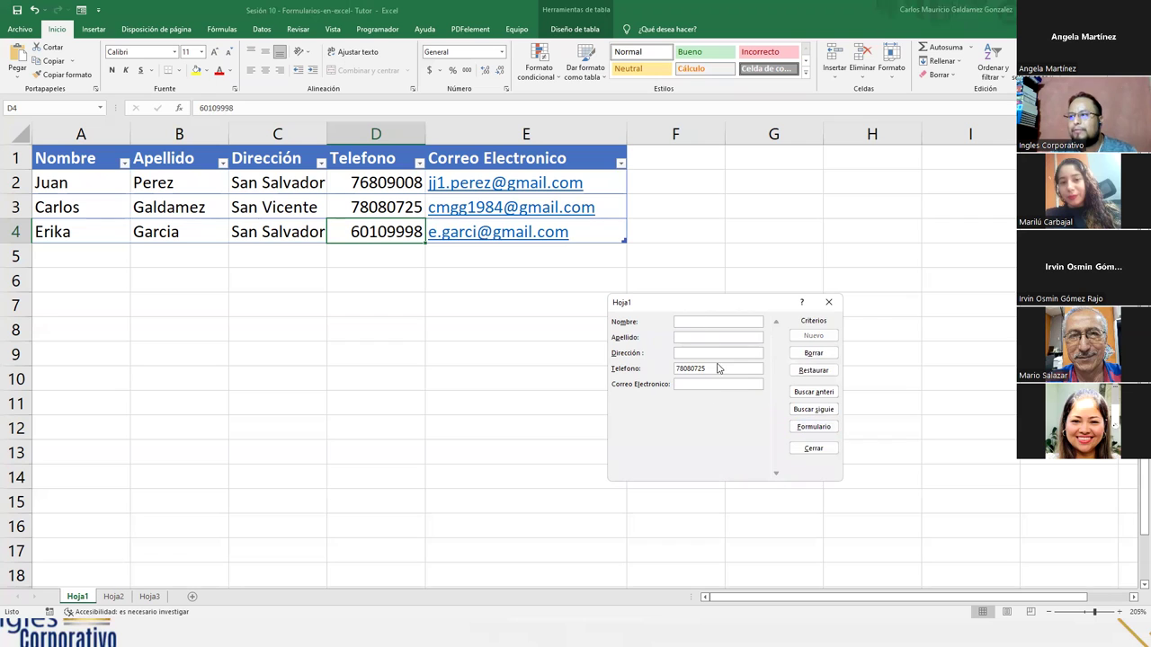
pyautogui.moveTo(707, 369); pyautogui.dragTo(635, 372)
pyautogui.press('Delete')
pyautogui.click(692, 384)
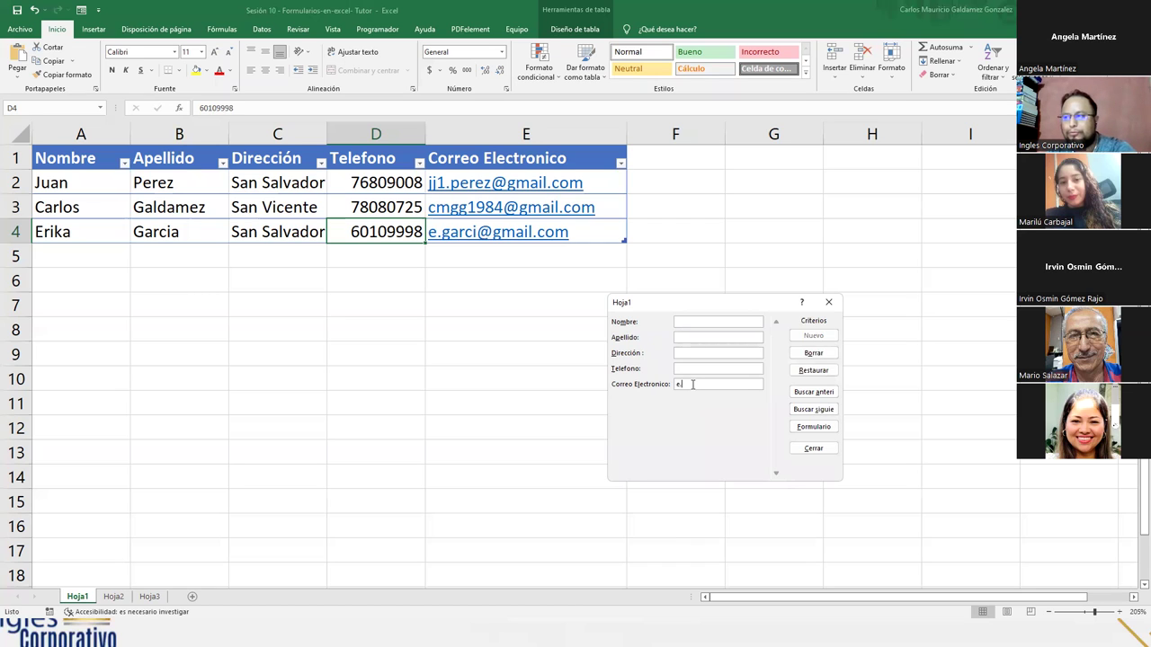
pyautogui.write('e.')
pyautogui.press('Return')
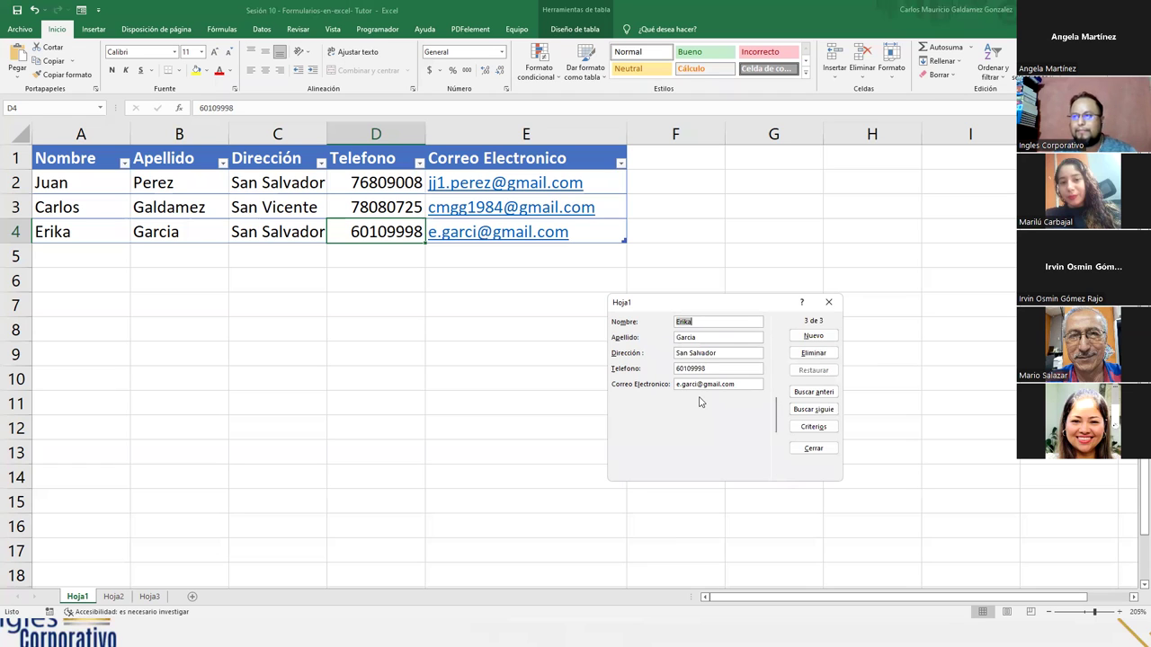
pyautogui.click(814, 448)
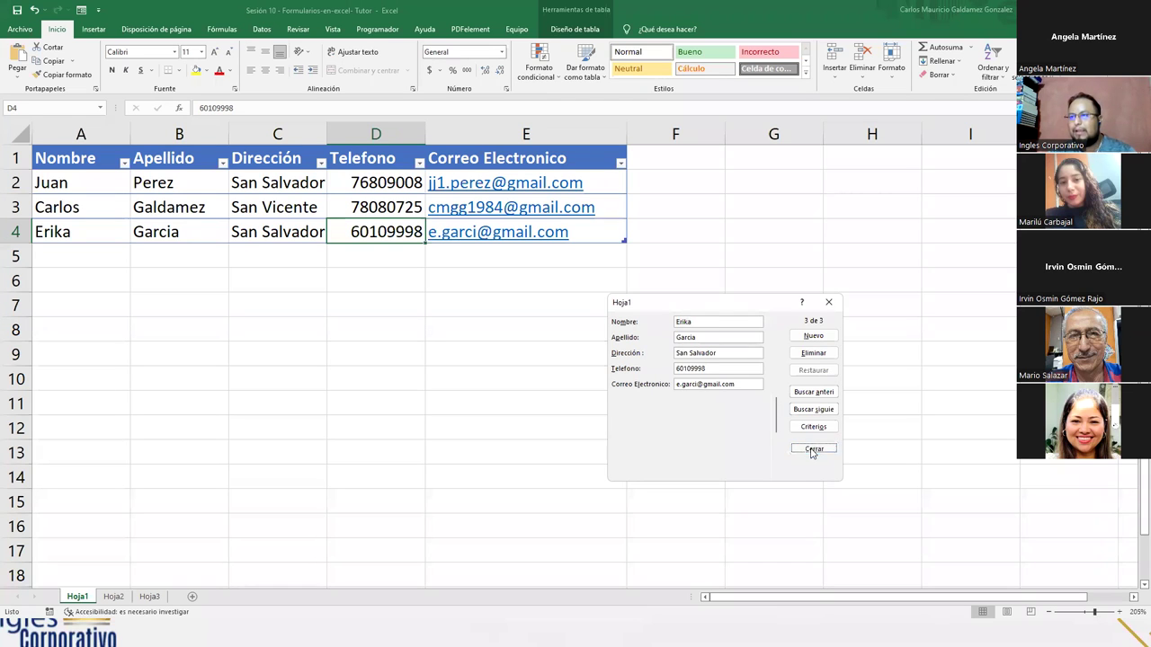
# - Type the note '10 Regisros' into cell F4 beside the table
pyautogui.click(664, 238)
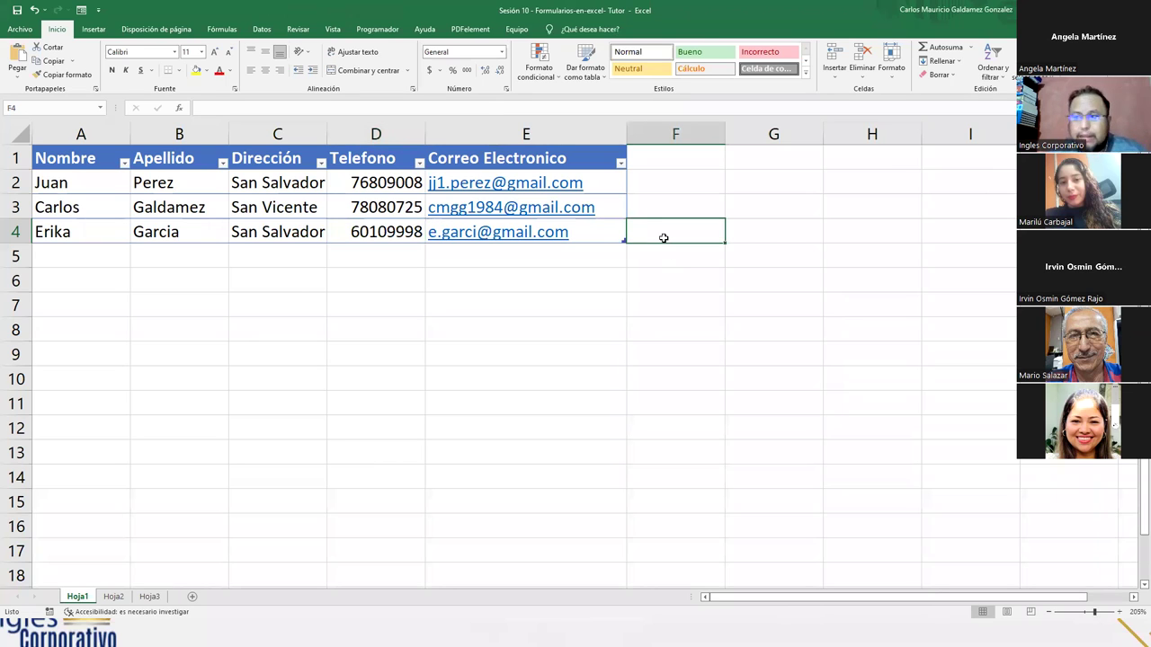
pyautogui.write('1')
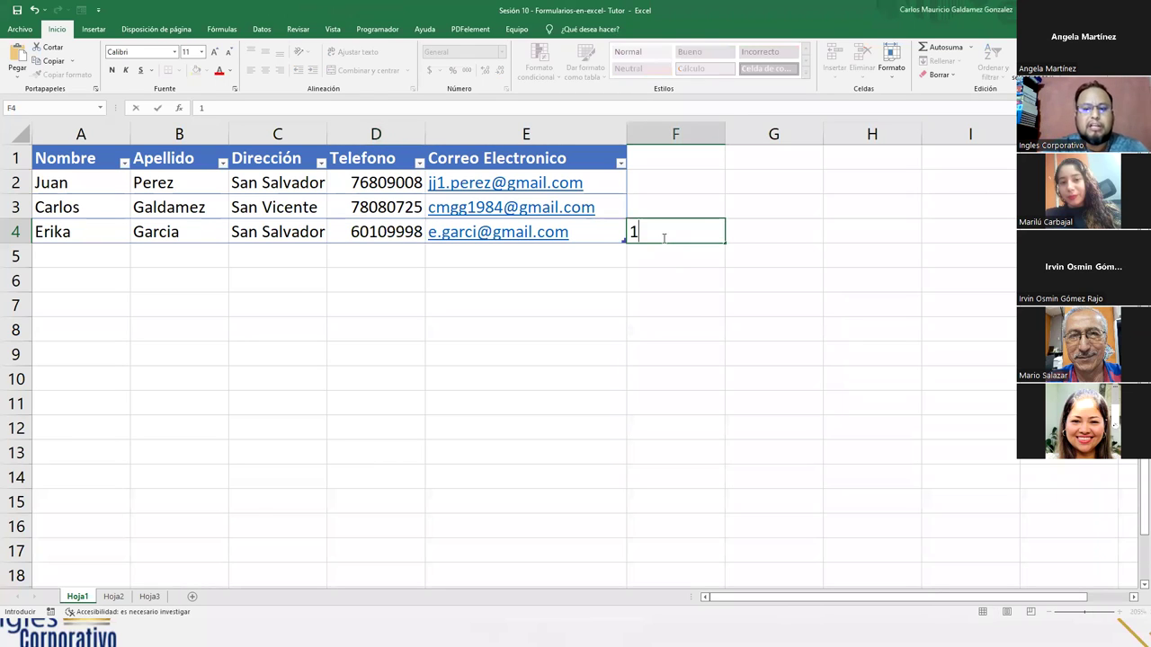
pyautogui.write('0 Regist')
pyautogui.press('BackSpace')
pyautogui.write('ros')
pyautogui.press('Return')
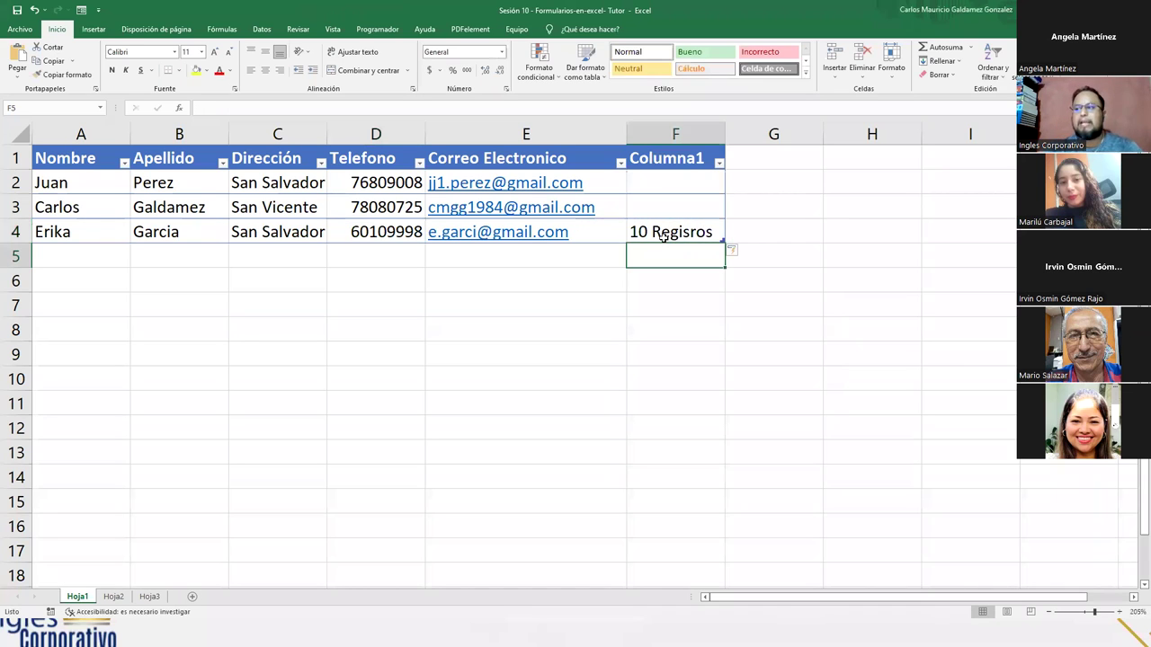
# - Undo the table's expansion, move the note to H4, and switch to Hoja2
pyautogui.click(679, 236)
pyautogui.hotkey('ctrl', 'z')
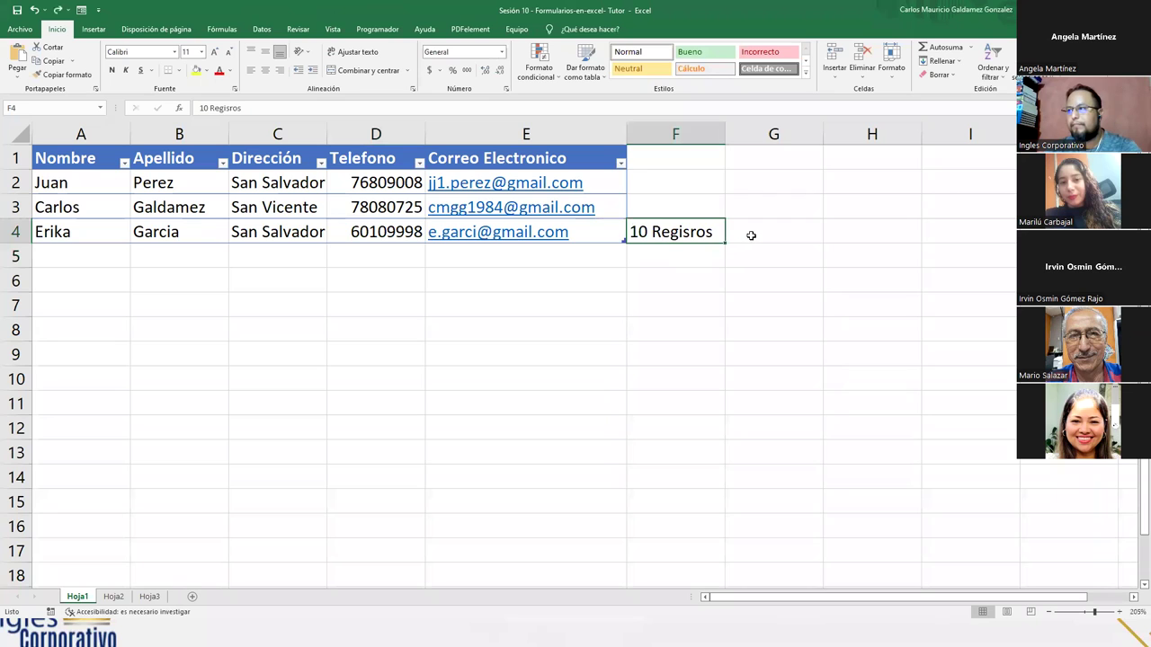
pyautogui.click(764, 236)
pyautogui.click(709, 233)
pyautogui.moveTo(717, 243); pyautogui.dragTo(841, 232)
pyautogui.click(113, 597)
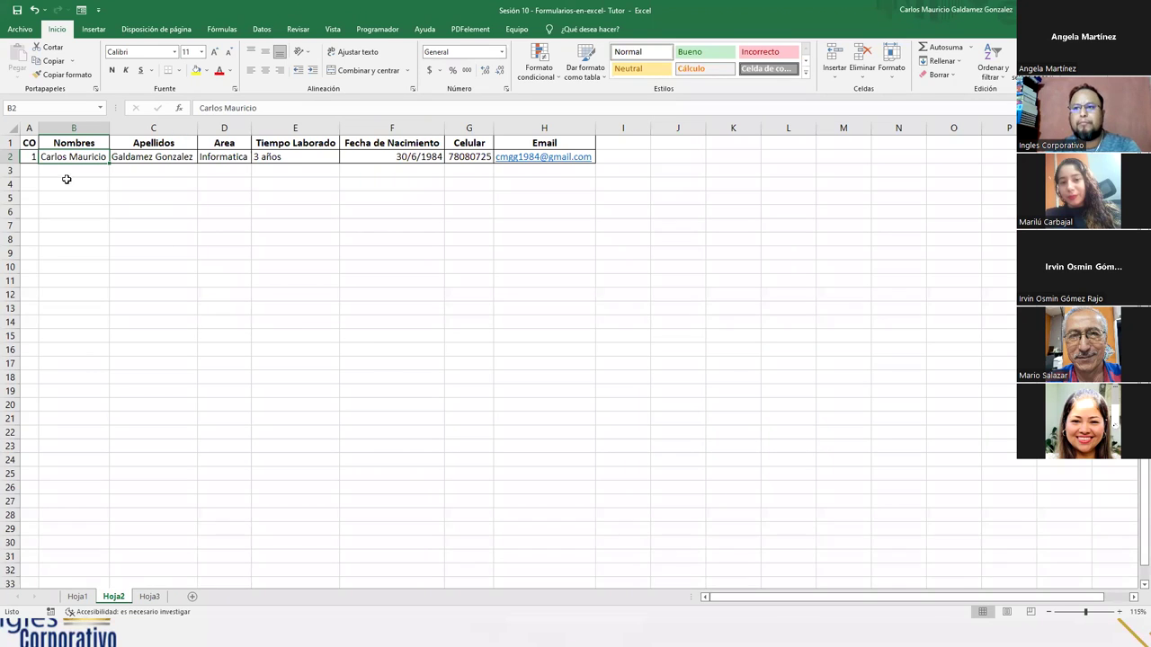
# - Delete the sample employee record in A2:H2 and select column D (Area)
pyautogui.moveTo(27, 158); pyautogui.dragTo(517, 163)
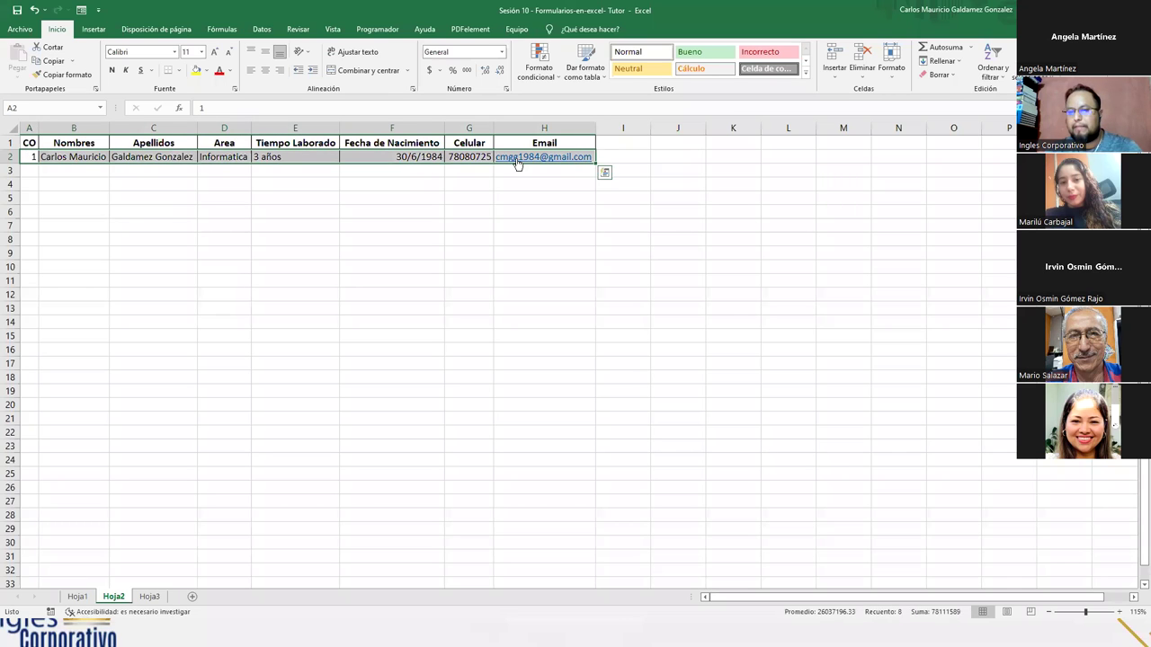
pyautogui.press('Delete')
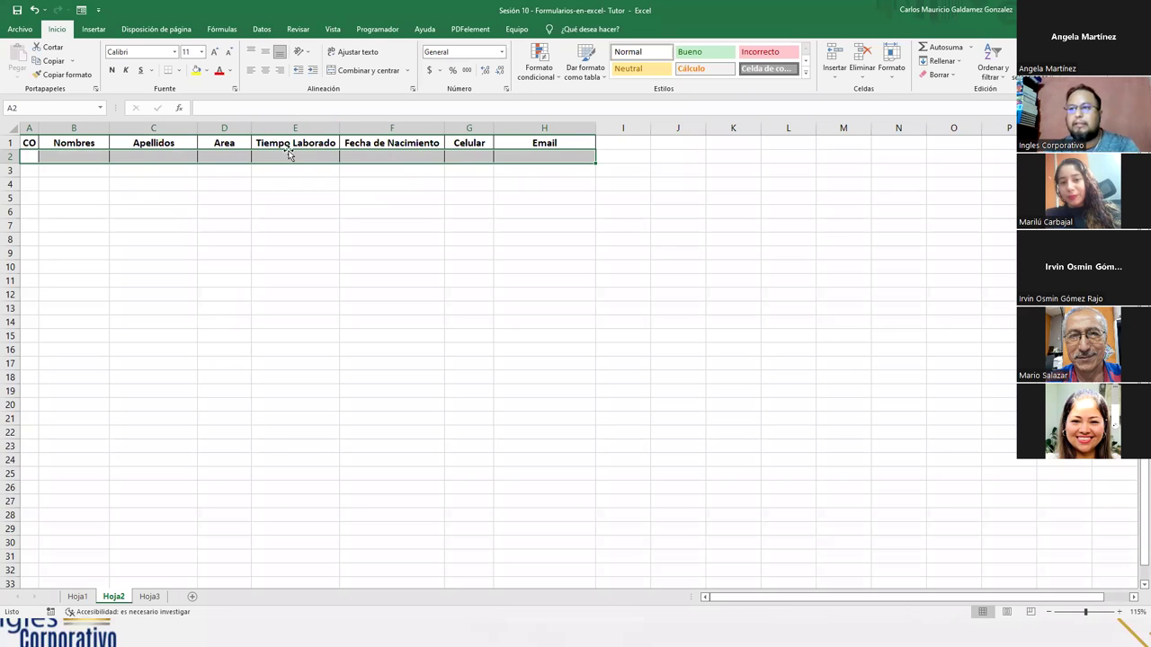
pyautogui.click(268, 155)
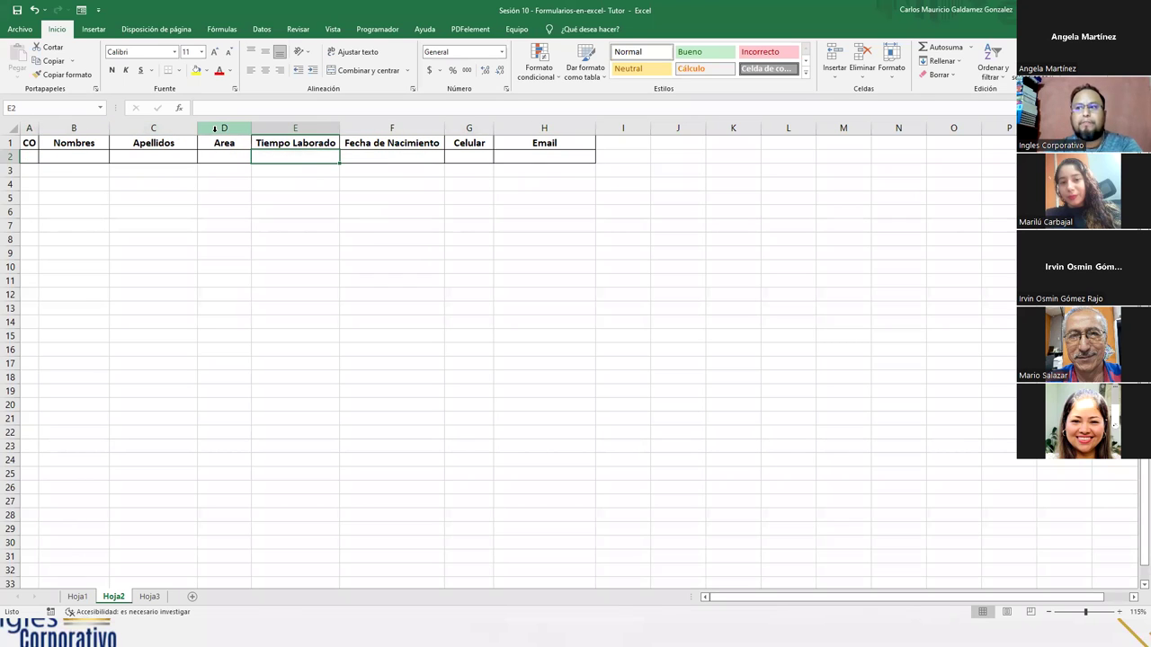
pyautogui.click(214, 128)
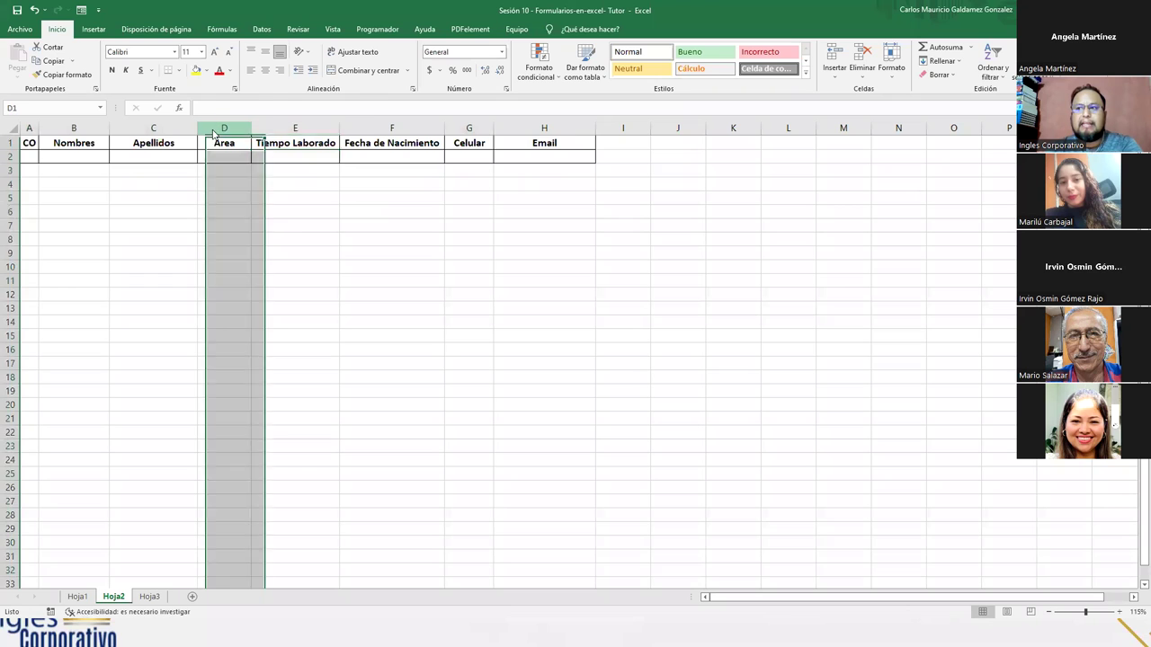
pyautogui.rightClick(216, 131)
# - Insert three empty columns before the Area column
pyautogui.click(246, 235)
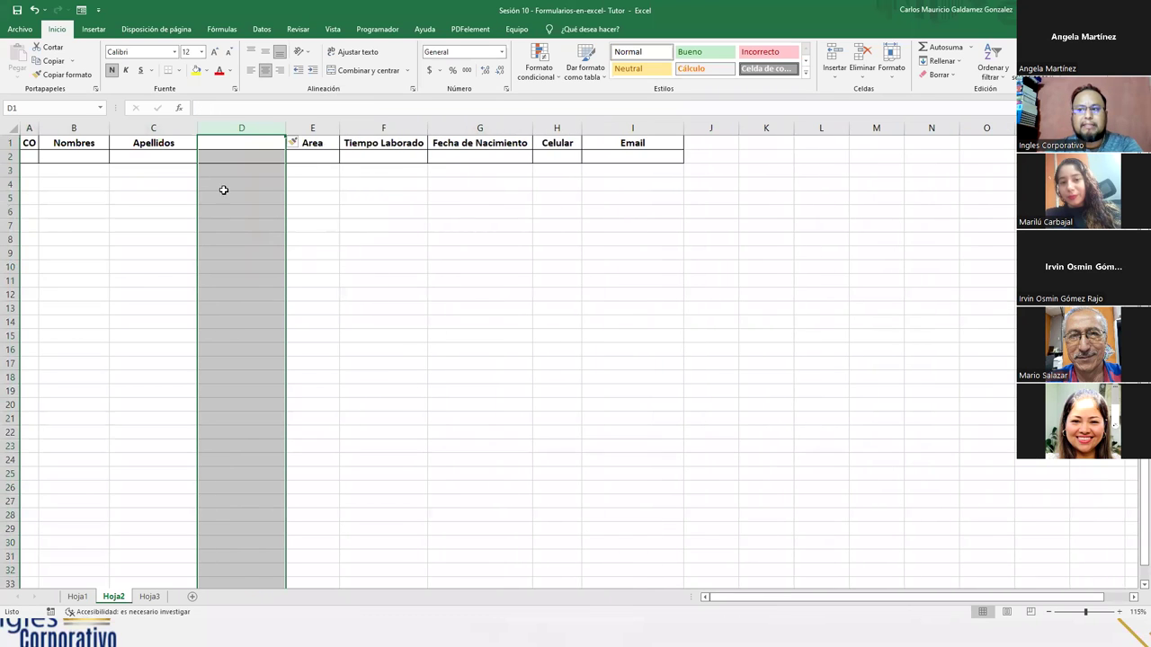
pyautogui.rightClick(214, 129)
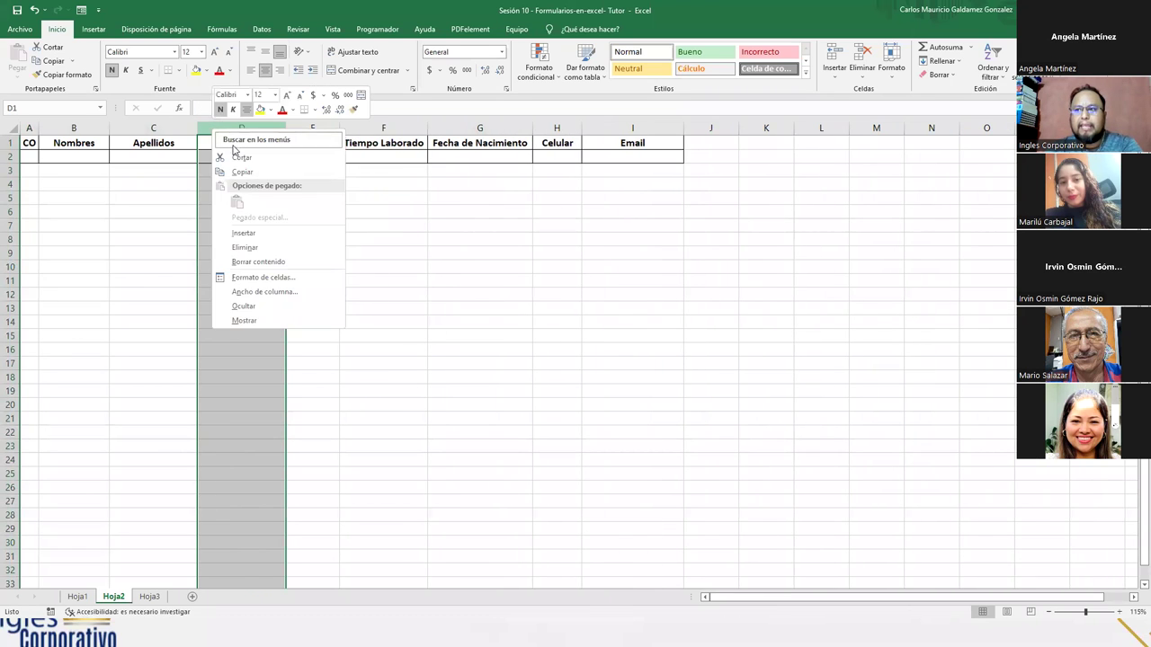
pyautogui.click(266, 235)
pyautogui.rightClick(237, 130)
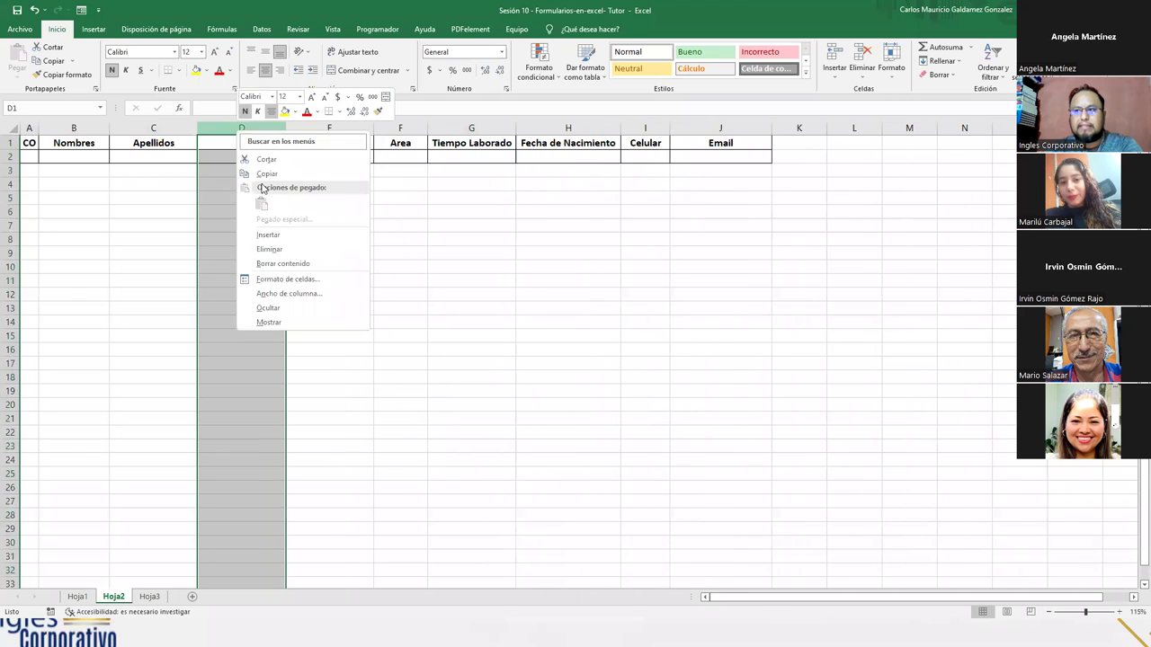
pyautogui.click(270, 234)
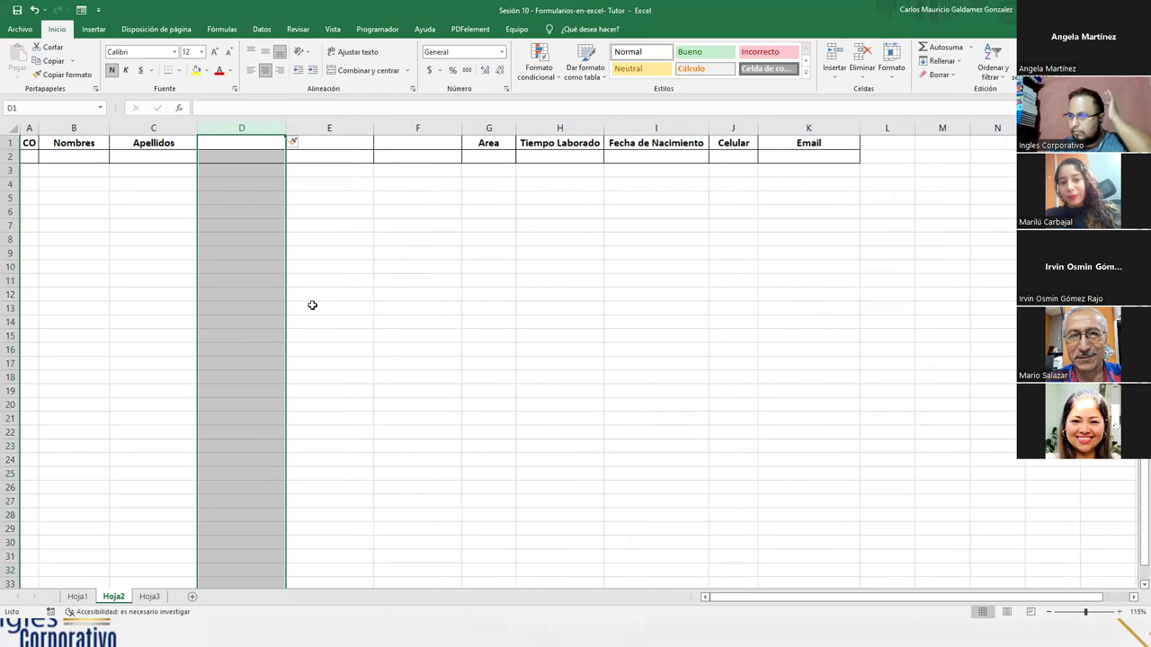
# - Label the new columns Sueldo, ISSS and Sueldo Final in D1, E1 and F1
pyautogui.write('Sueldo')
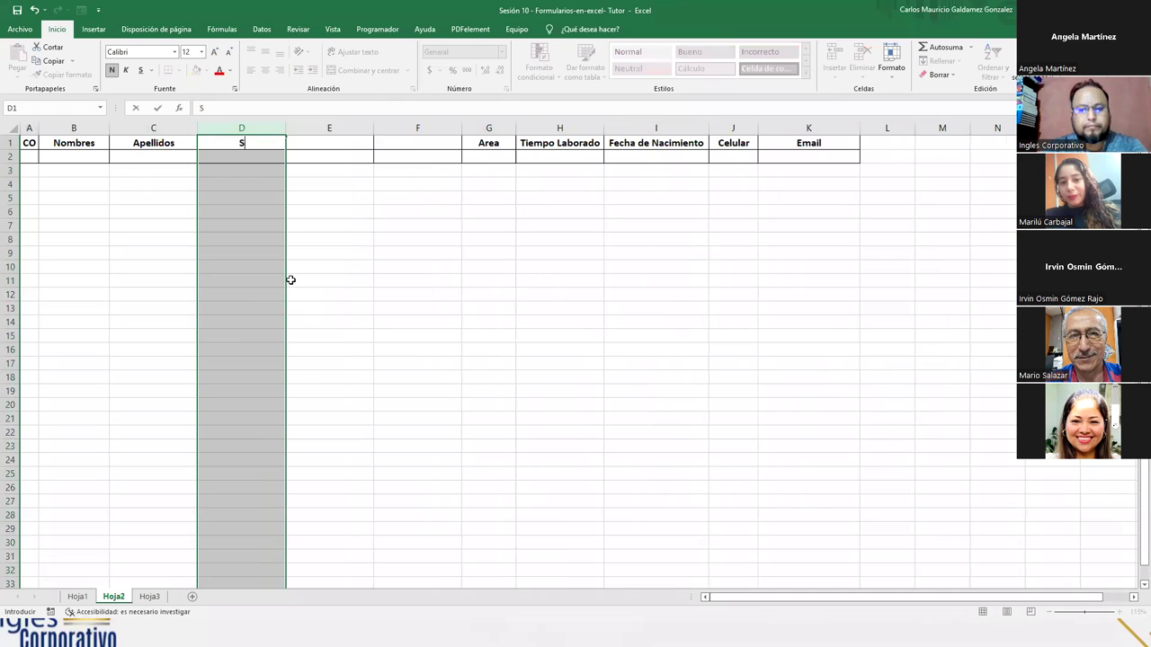
pyautogui.press('Return')
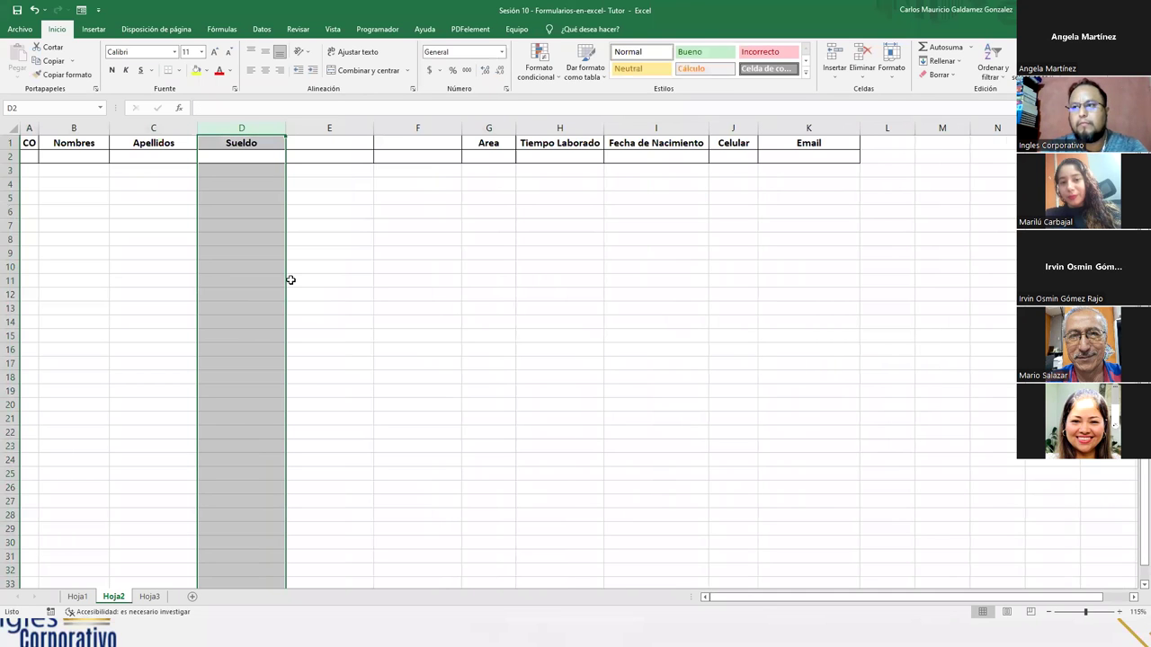
pyautogui.press('Right')
pyautogui.press('Up')
pyautogui.write('ISSS')
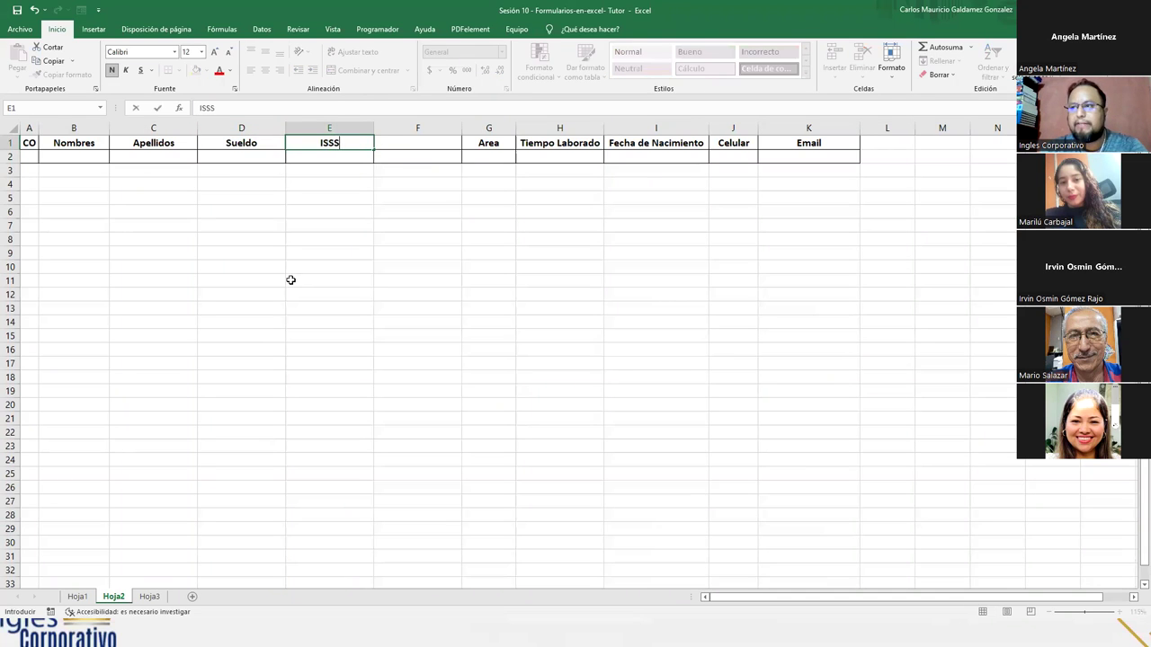
pyautogui.press('Tab')
pyautogui.write('Sueld')
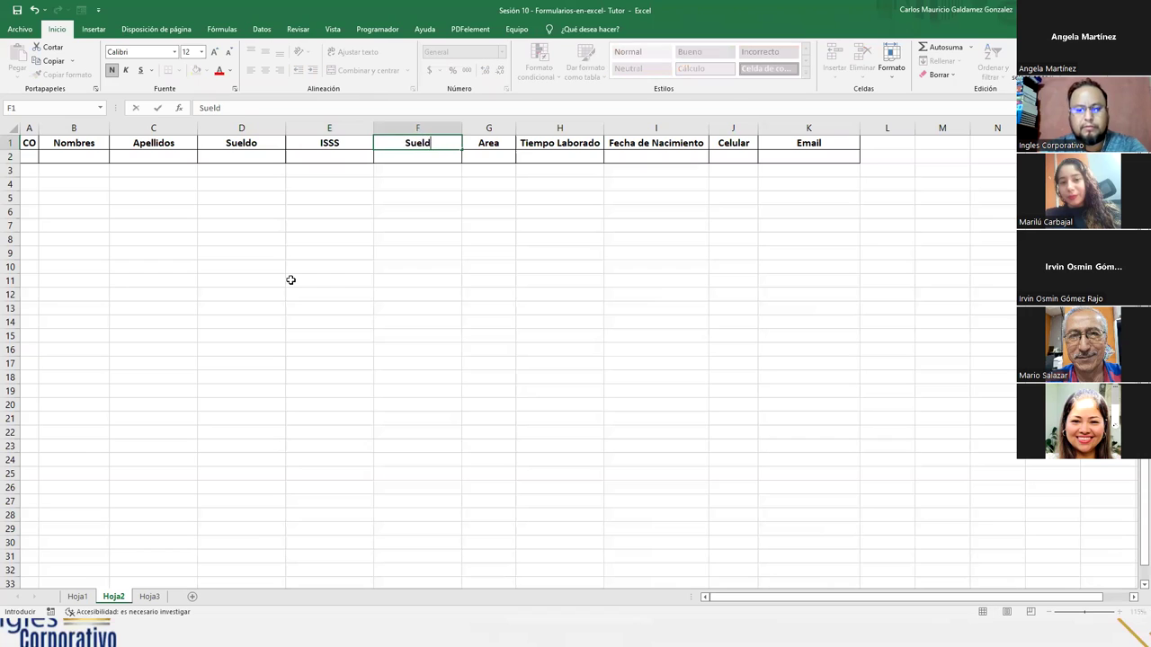
pyautogui.write('o Final')
pyautogui.press('Return')
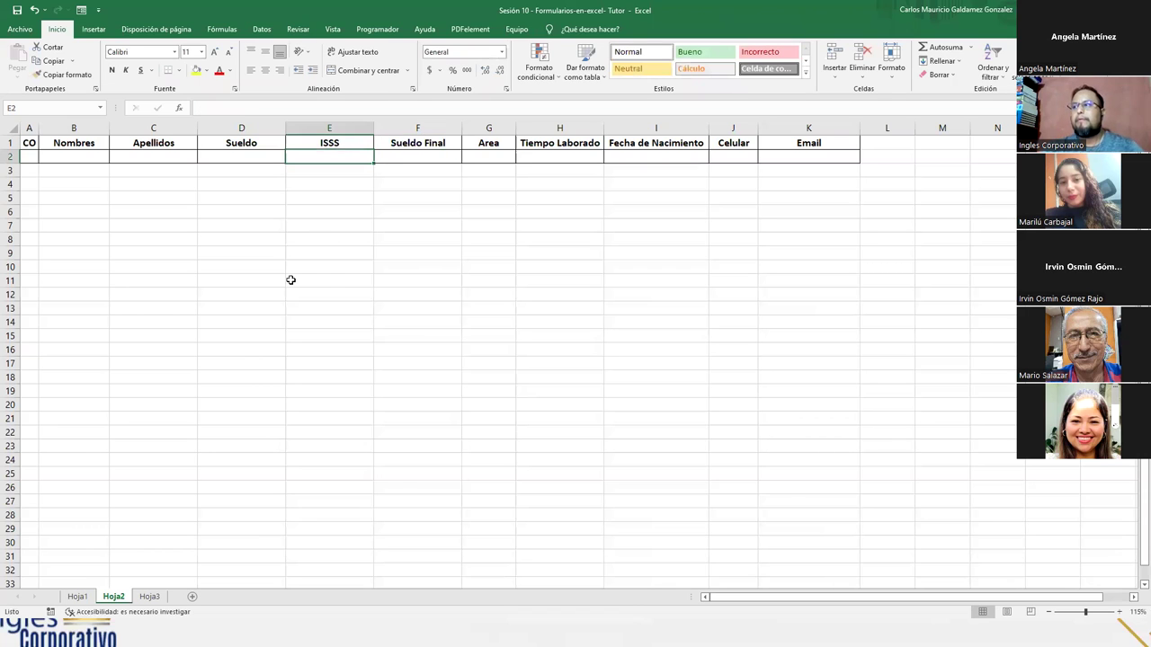
pyautogui.moveTo(256, 147); pyautogui.dragTo(390, 146)
pyautogui.keyDown('ctrl'); pyautogui.scroll(1, 393, 211); pyautogui.keyUp('ctrl')
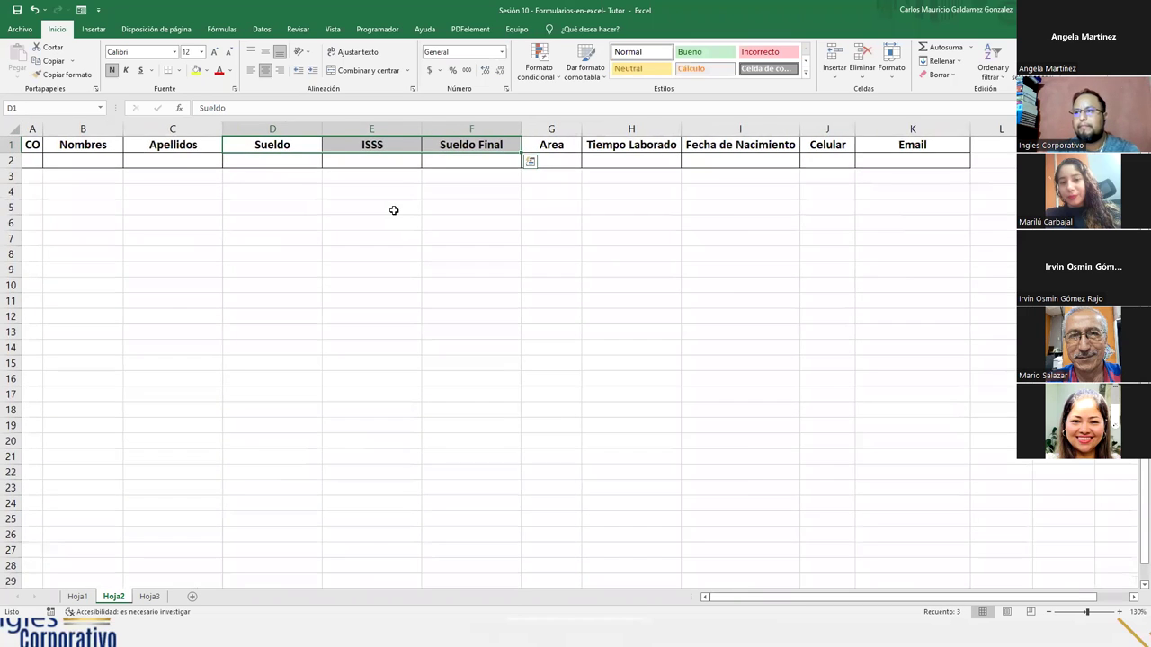
pyautogui.keyDown('ctrl'); pyautogui.scroll(1, 393, 210); pyautogui.keyUp('ctrl')
pyautogui.click(280, 151)
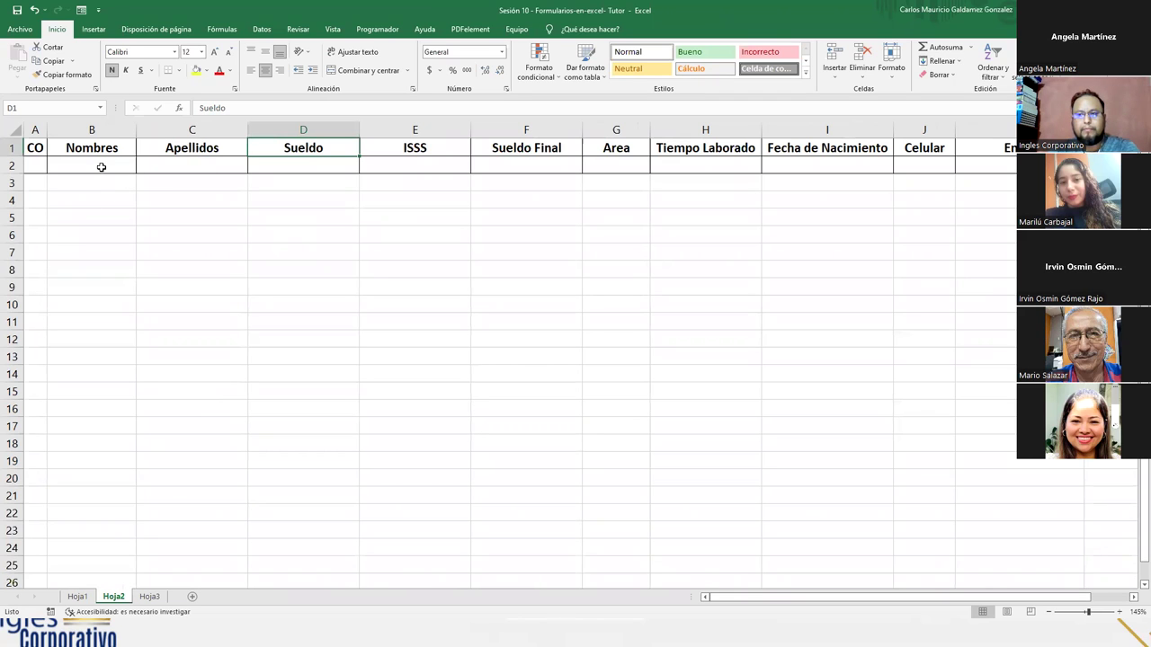
pyautogui.click(41, 166)
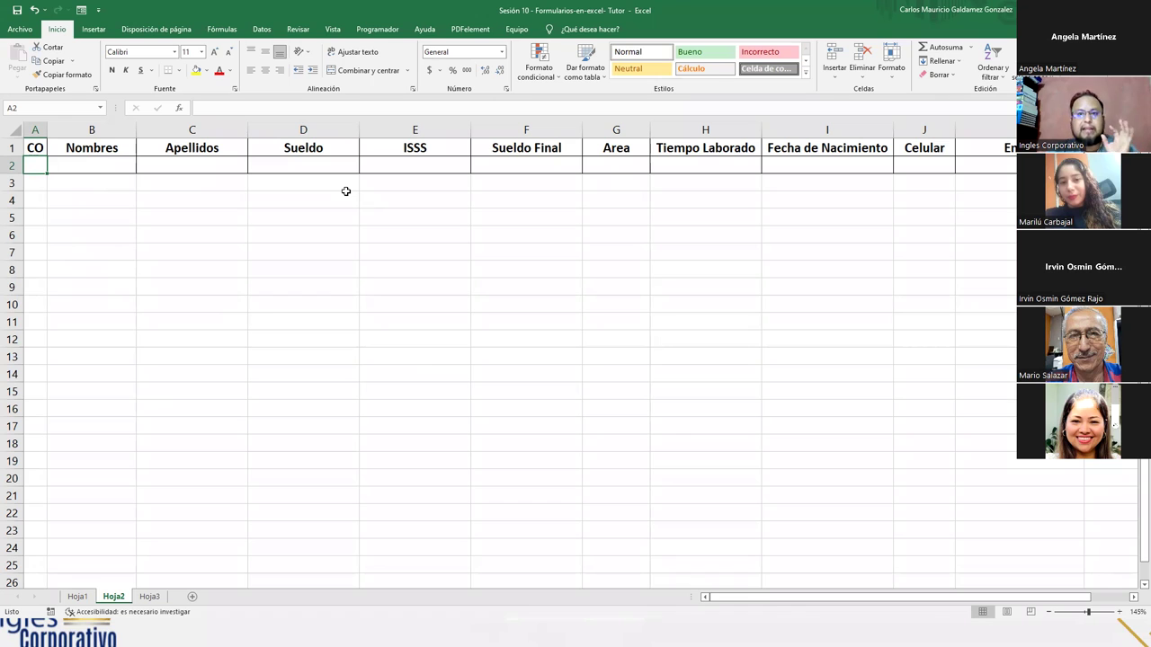
pyautogui.click(404, 164)
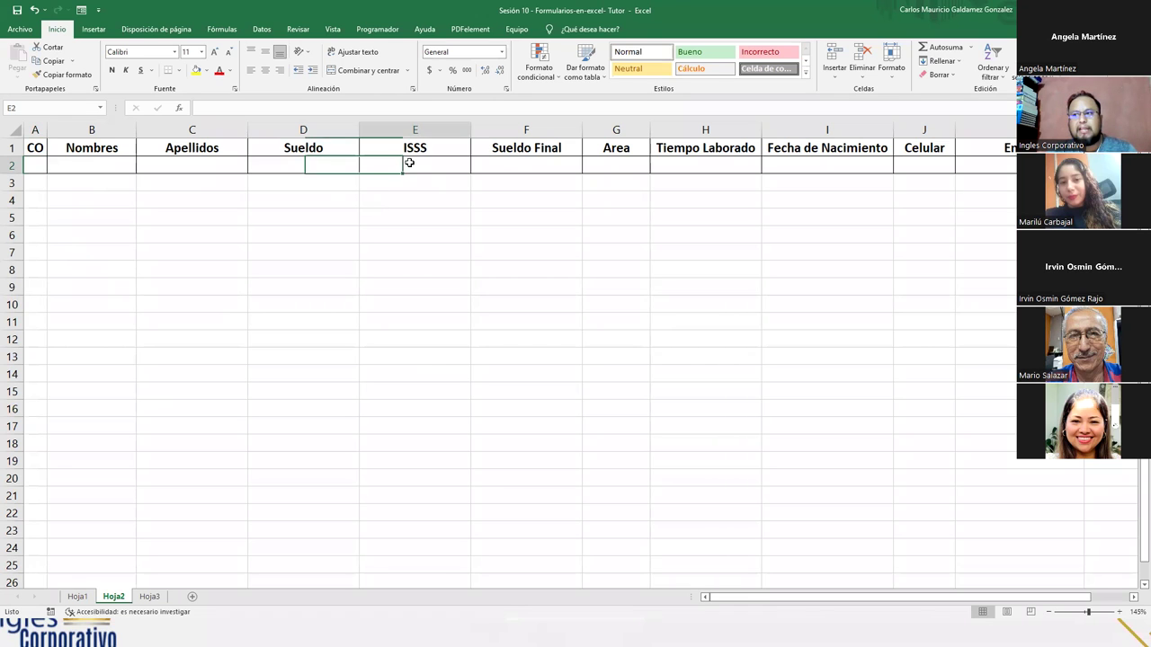
pyautogui.click(499, 167)
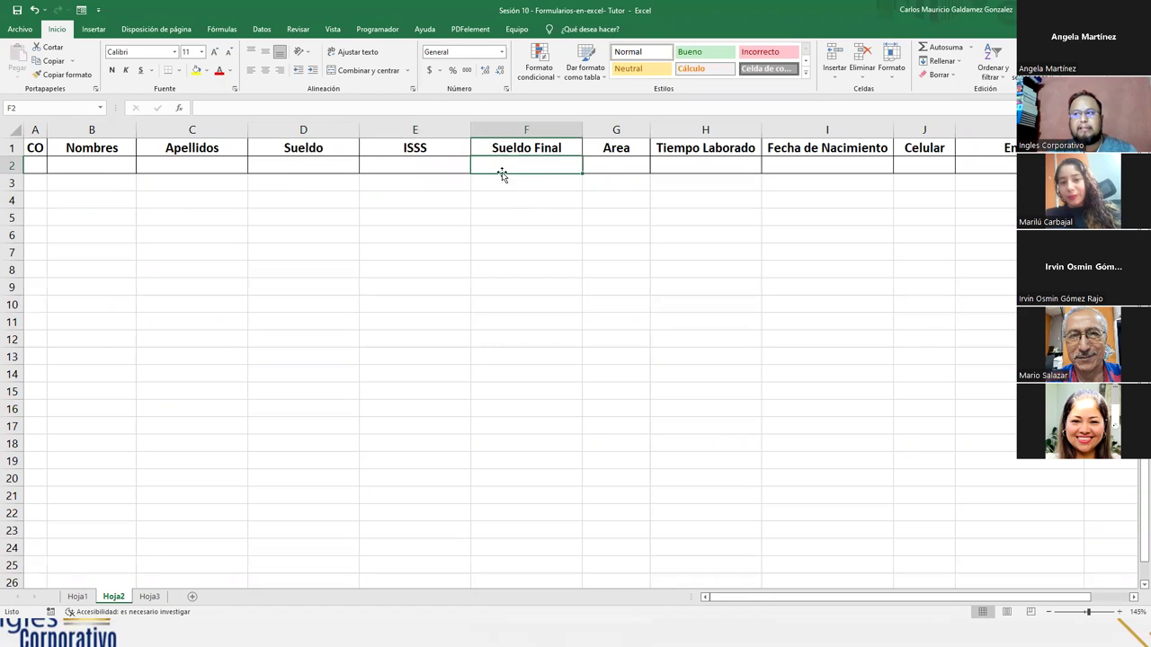
pyautogui.click(439, 169)
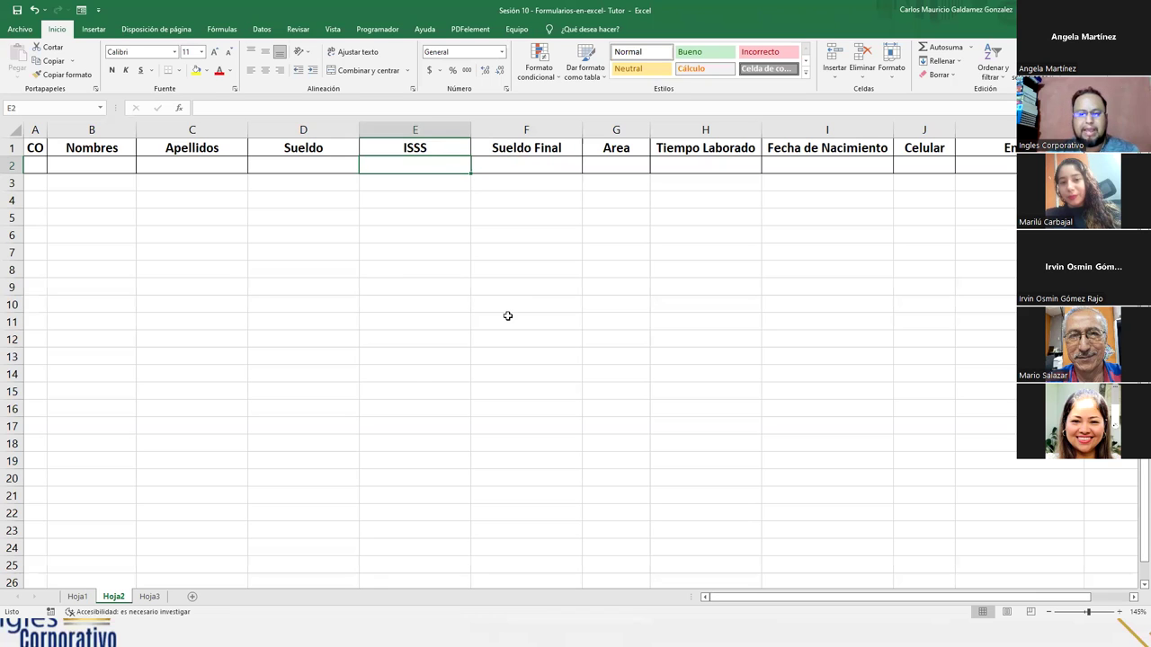
# - Enter =D2*3% in E2 for ISSS and give it Contabilidad accounting format
pyautogui.write('=')
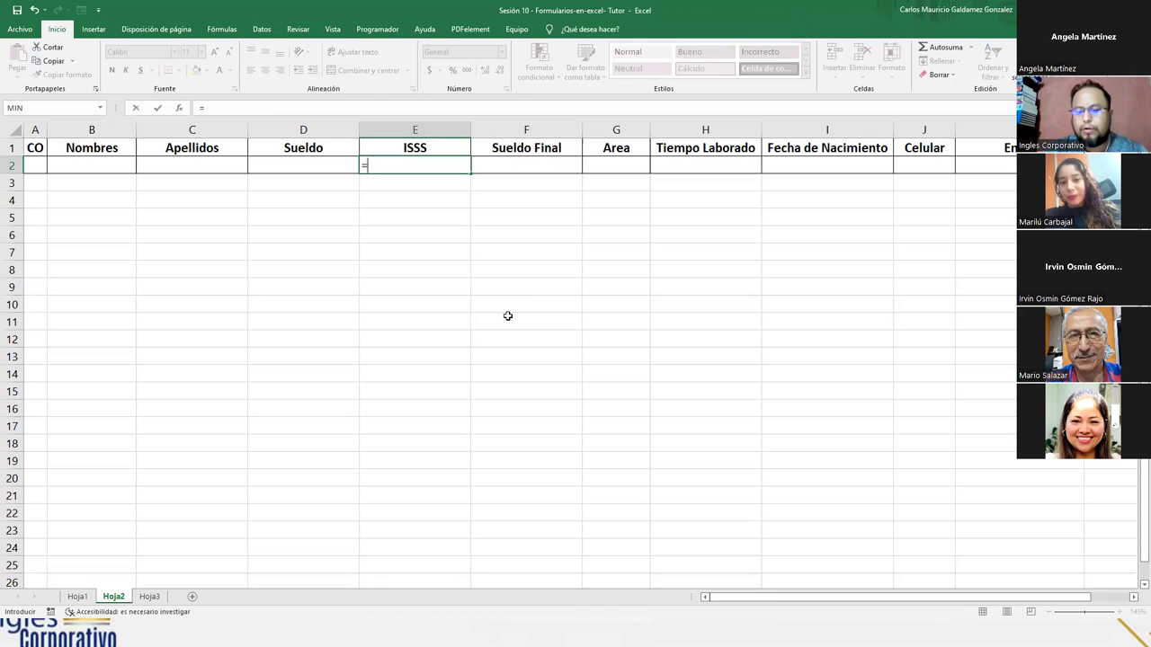
pyautogui.press('Left')
pyautogui.write('*3%')
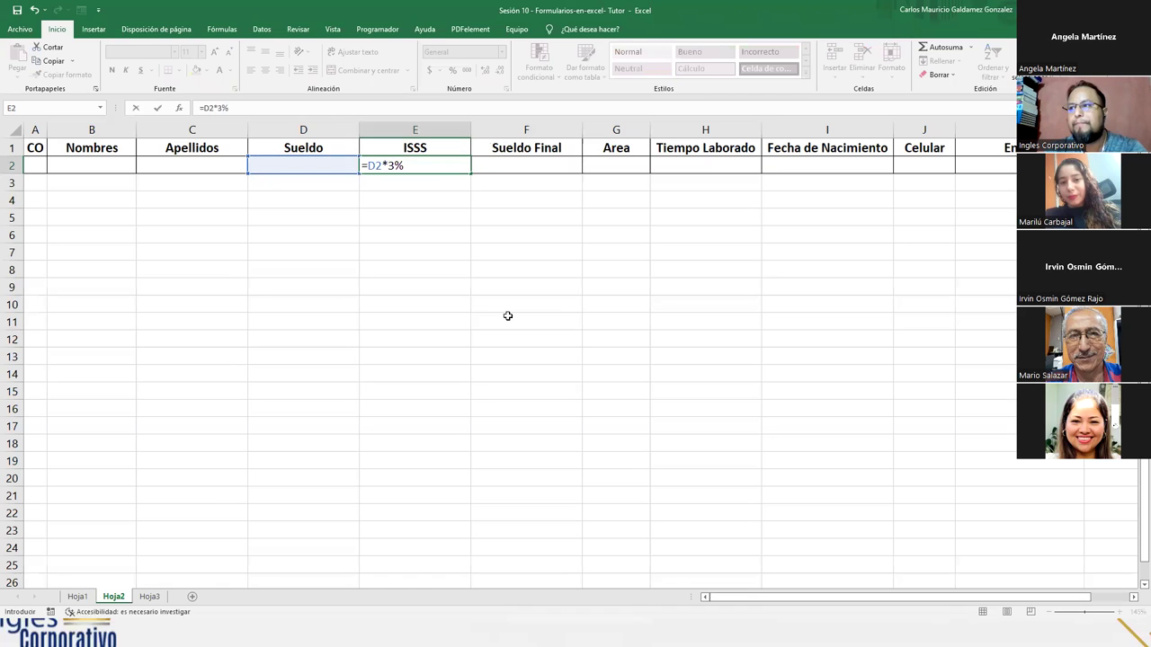
pyautogui.press('Tab')
pyautogui.press('Left')
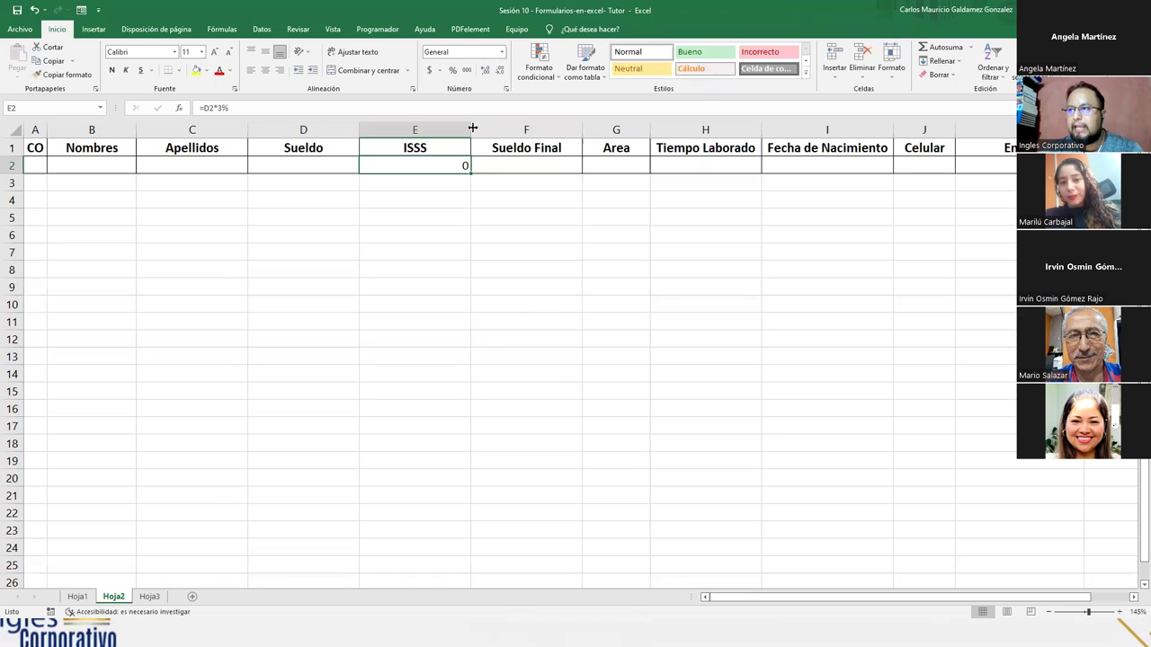
pyautogui.click(429, 70)
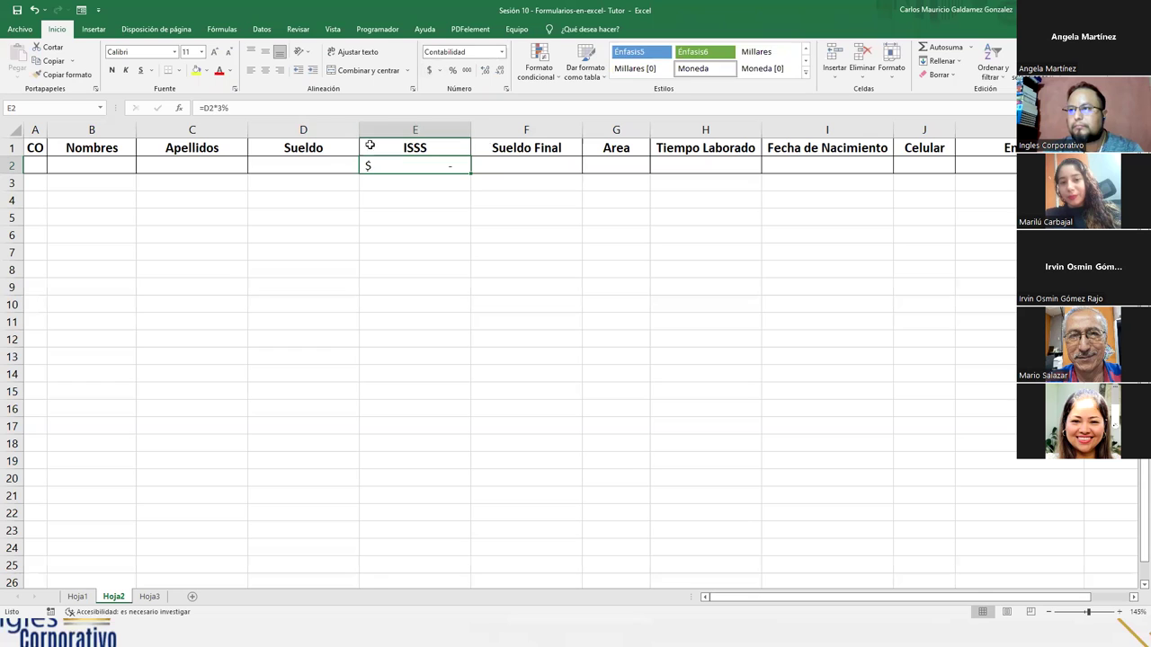
pyautogui.click(329, 166)
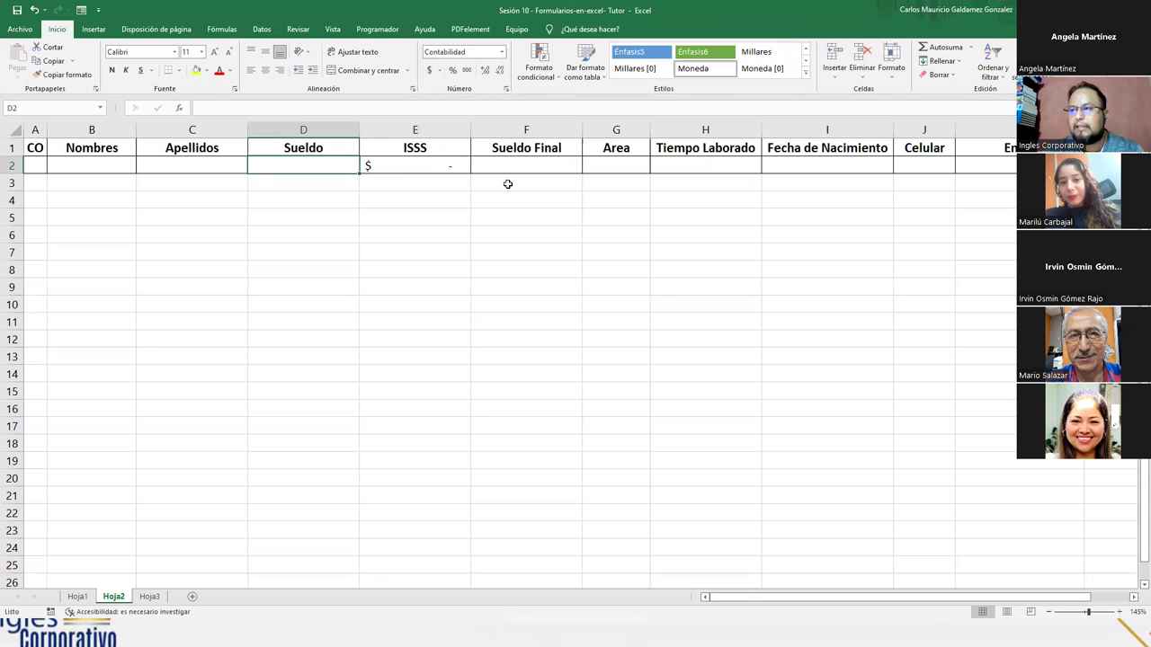
# - Enter the Sueldo Final formula =D2-E2 in F2
pyautogui.click(509, 171)
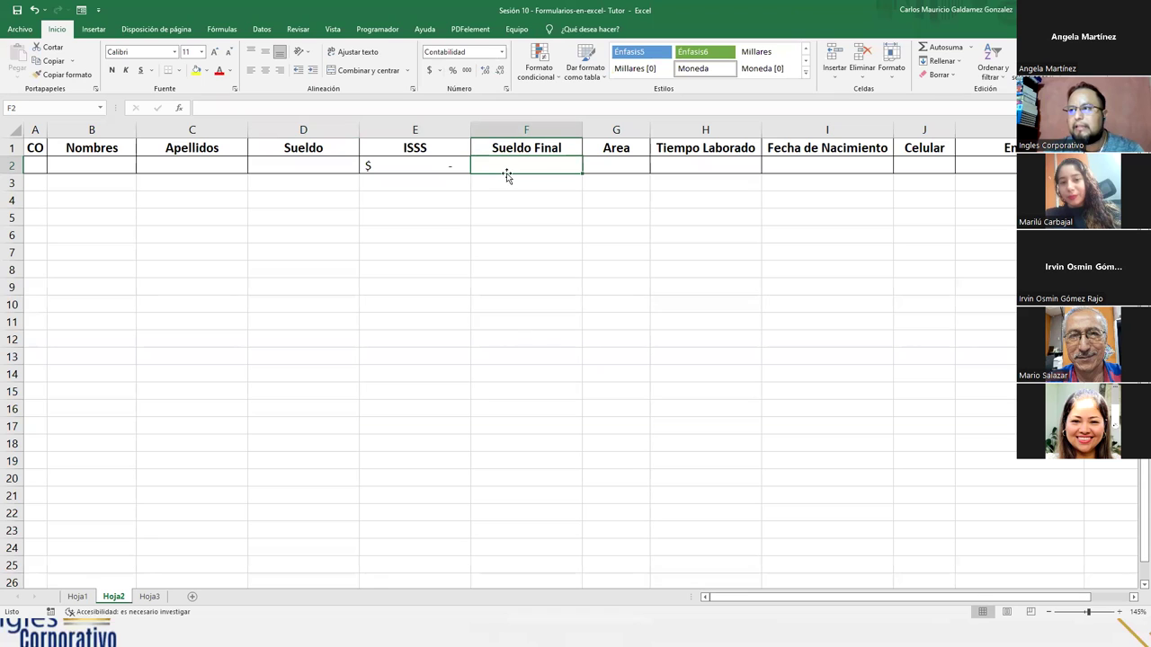
pyautogui.write('=')
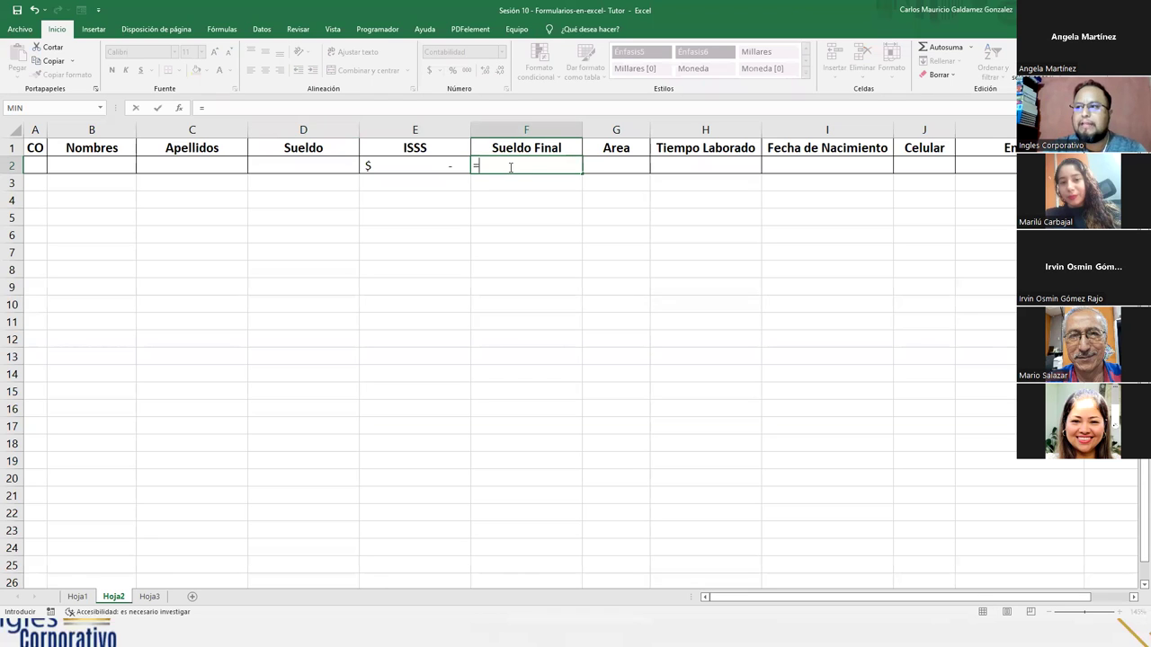
pyautogui.press('Left')
pyautogui.press('Left')
pyautogui.write('-')
pyautogui.press('Left')
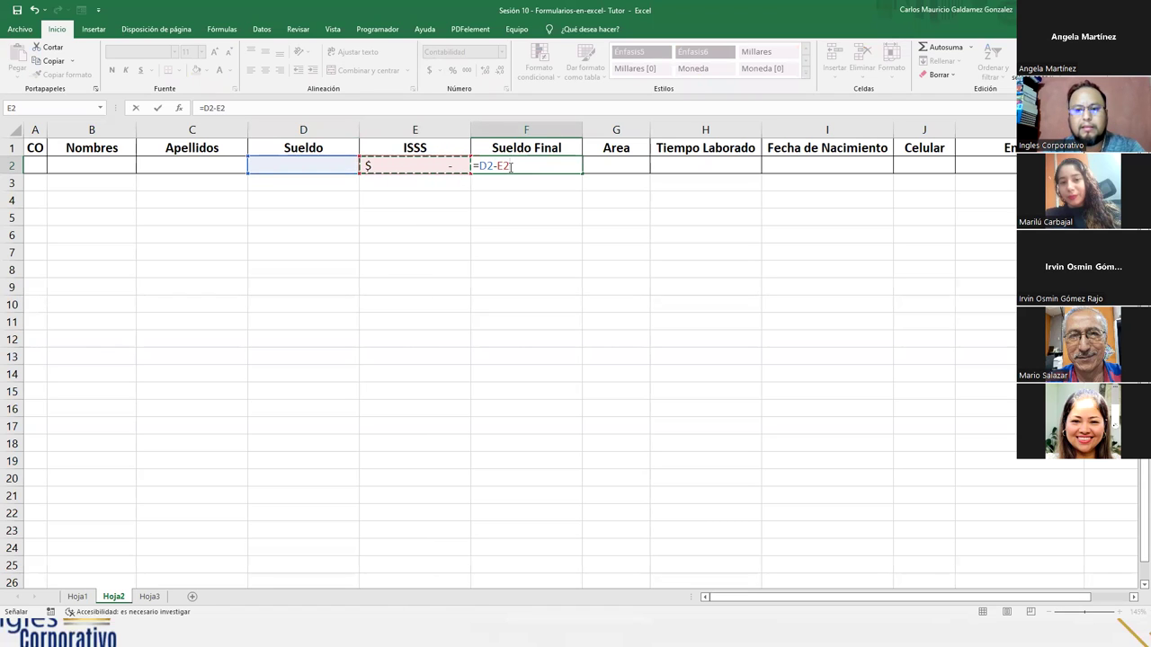
pyautogui.press('Return')
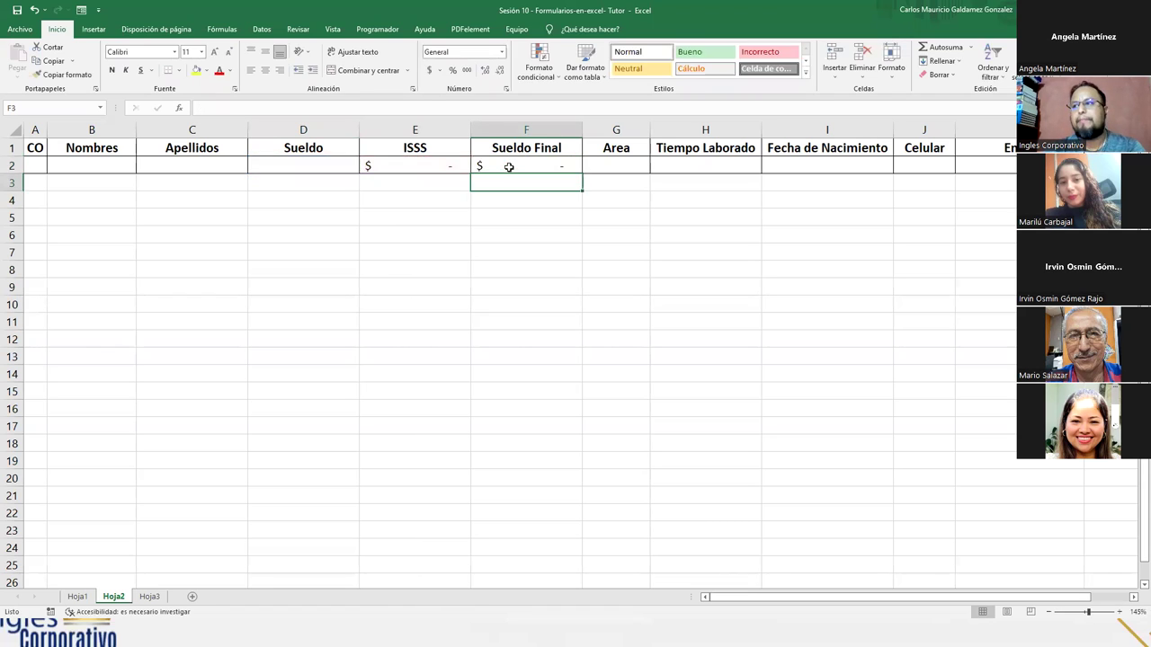
pyautogui.click(106, 166)
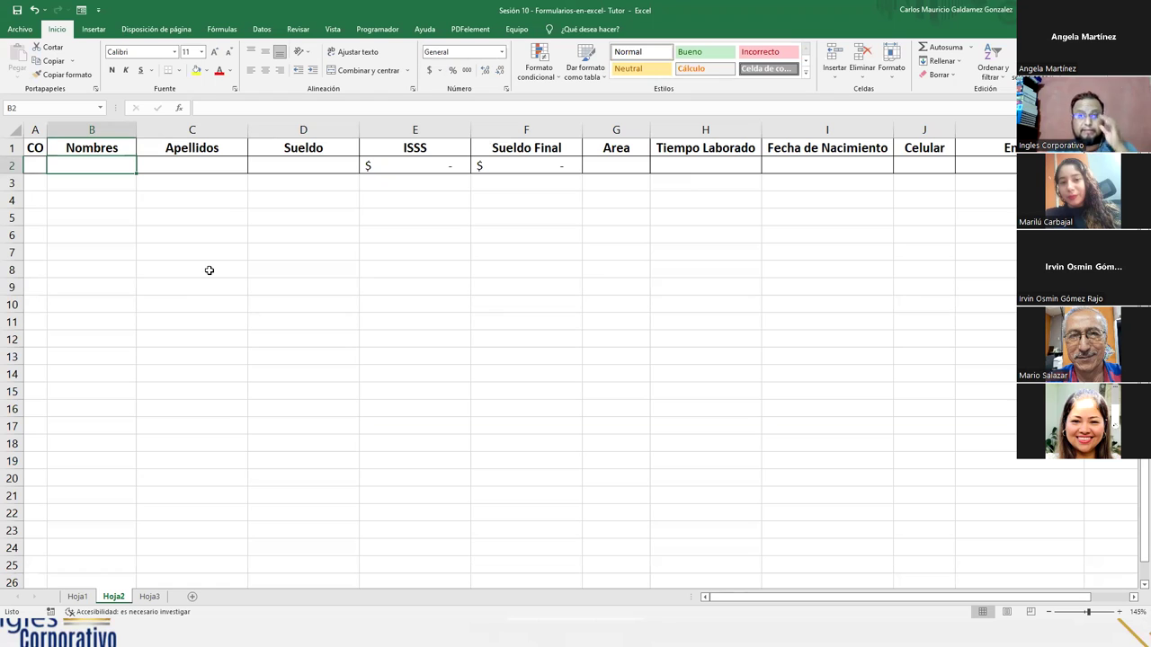
# - In the Hoja2 data form, enter CO 1, the employee's names, surnames and Sueldo 600
pyautogui.click(37, 151)
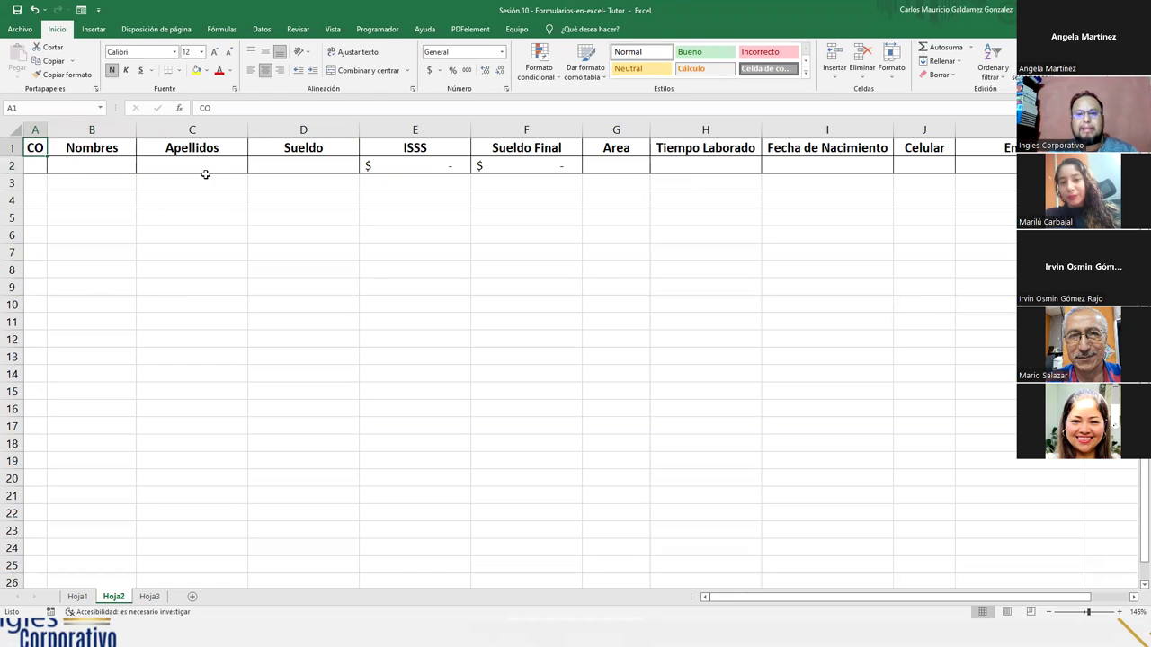
pyautogui.moveTo(37, 150); pyautogui.dragTo(65, 151)
pyautogui.click(65, 151)
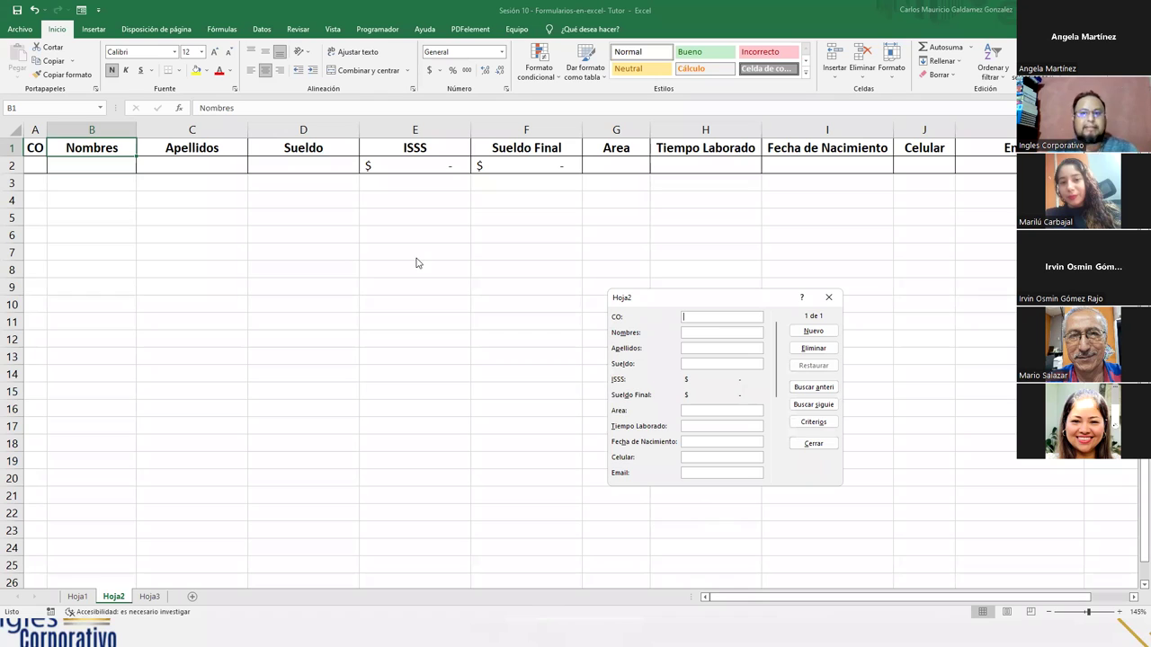
pyautogui.moveTo(694, 296); pyautogui.dragTo(627, 280)
pyautogui.write('1')
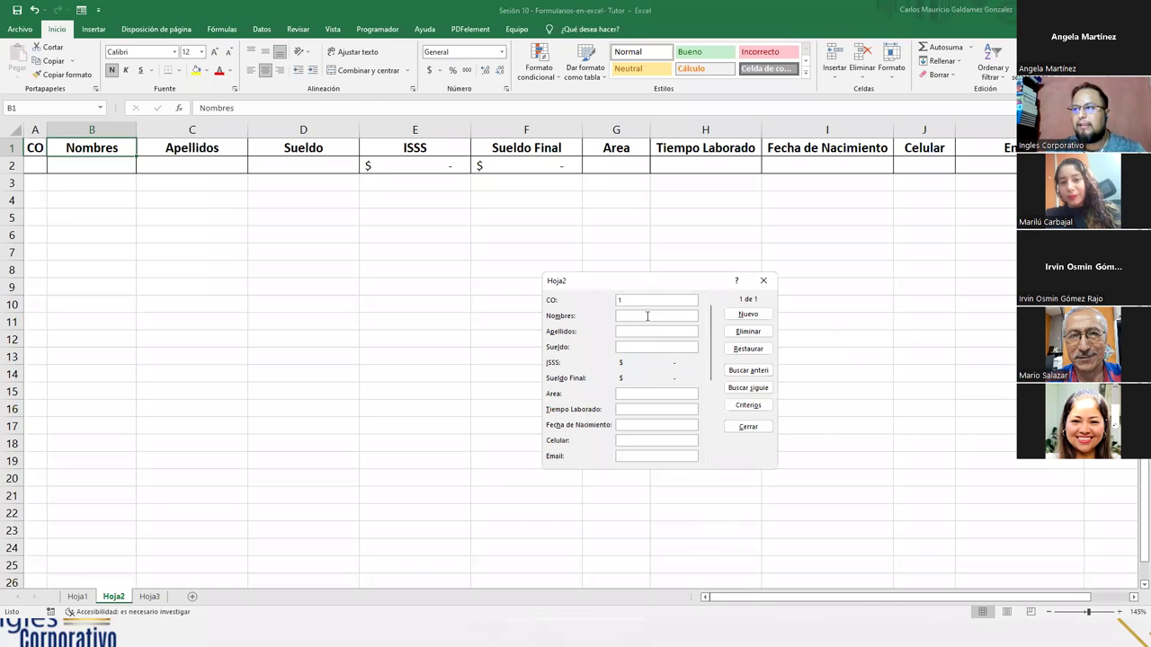
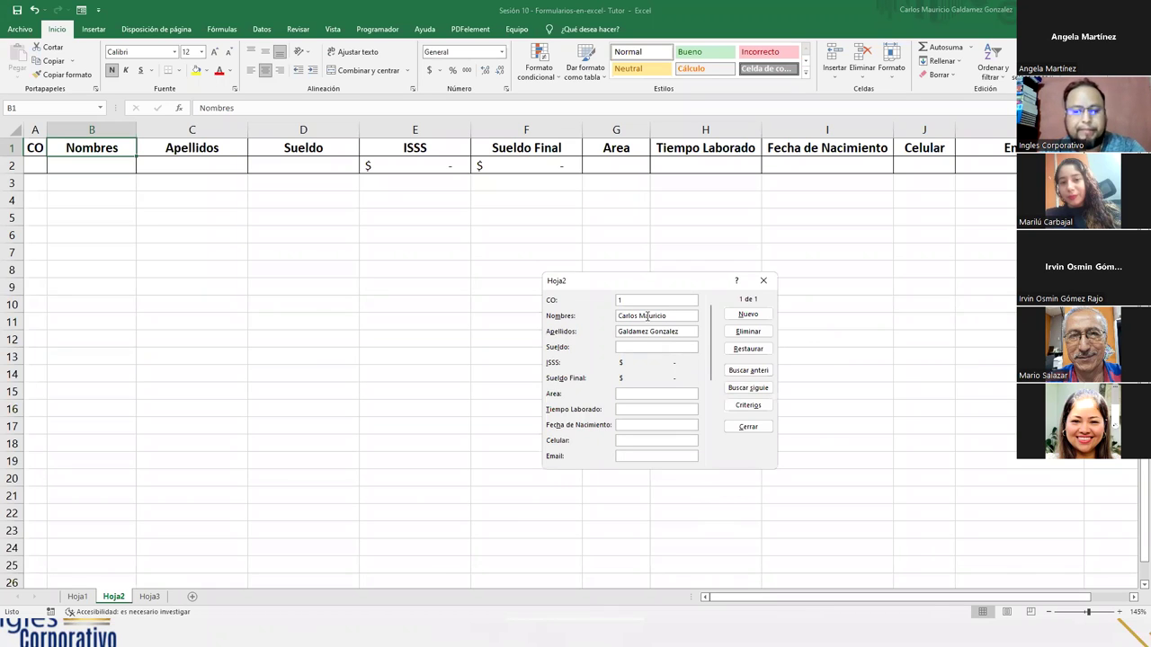
pyautogui.write('600')
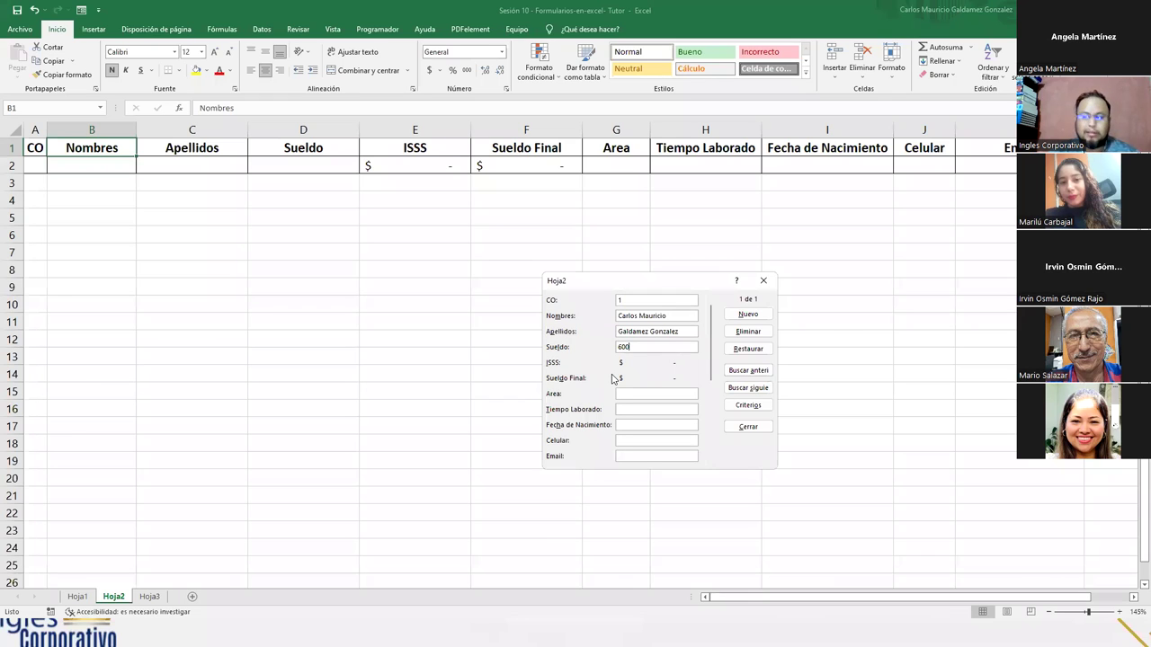
pyautogui.click(628, 395)
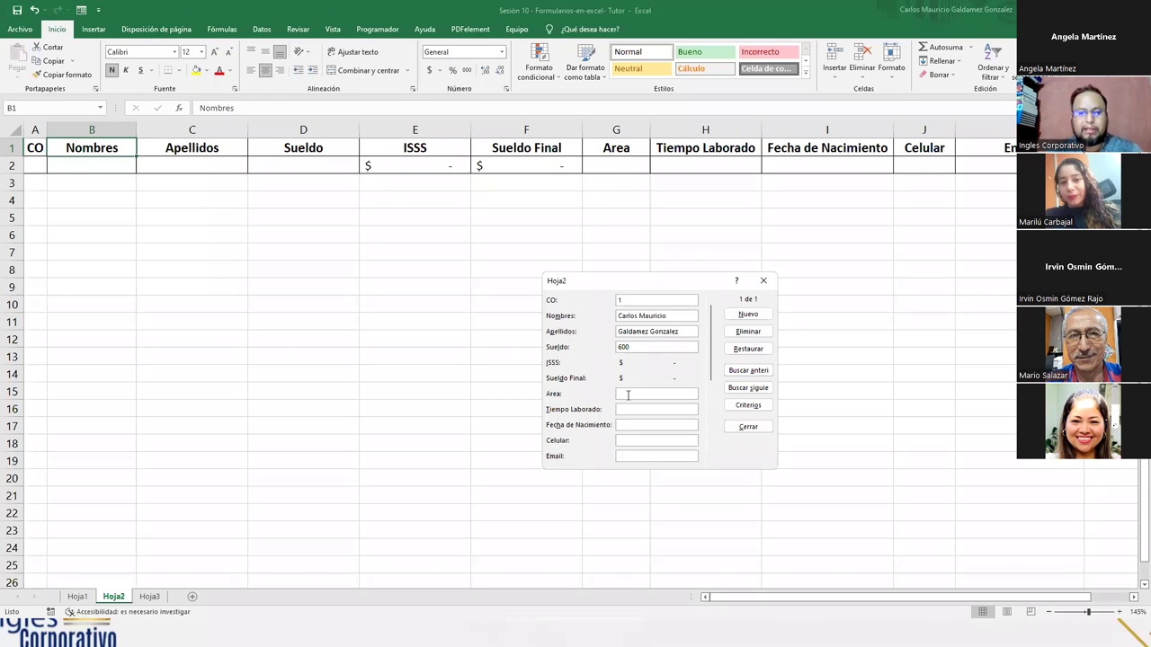
pyautogui.write('Informatica')
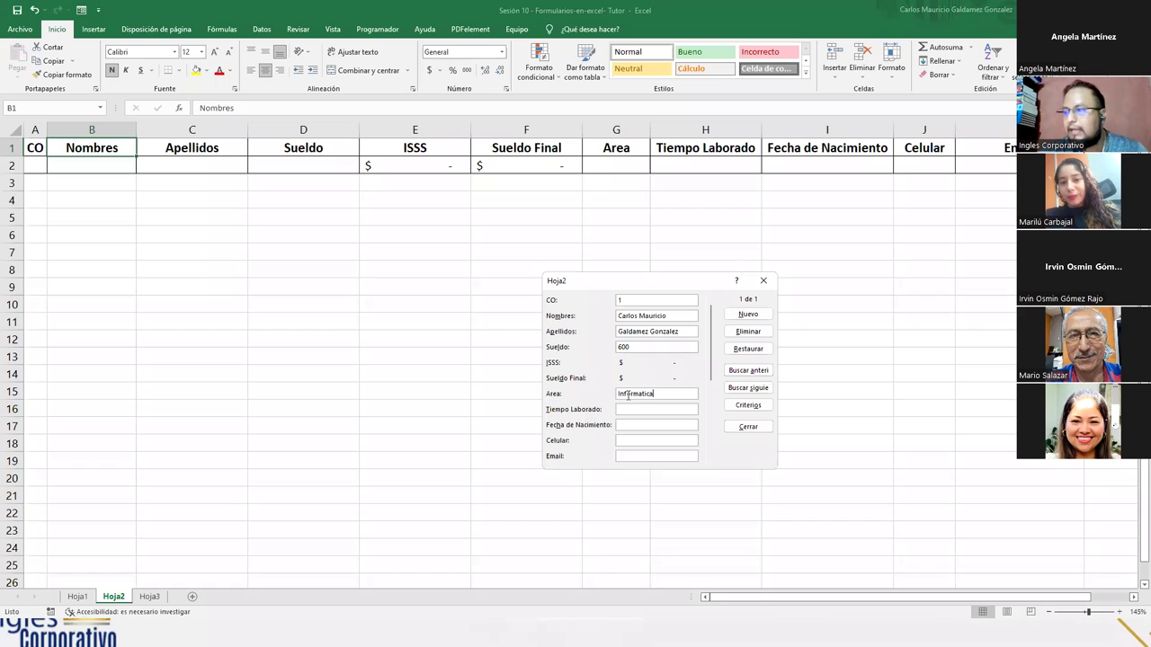
pyautogui.press('Tab')
pyautogui.write('12 As')
pyautogui.write('os')
pyautogui.press('Tab')
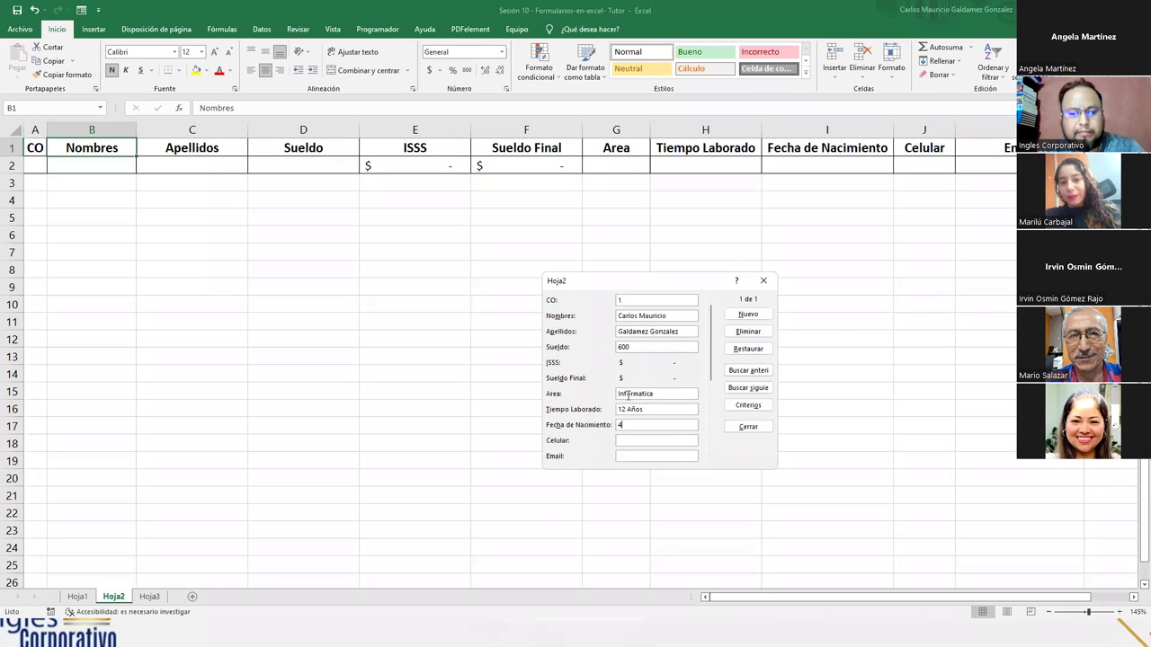
pyautogui.write('30/')
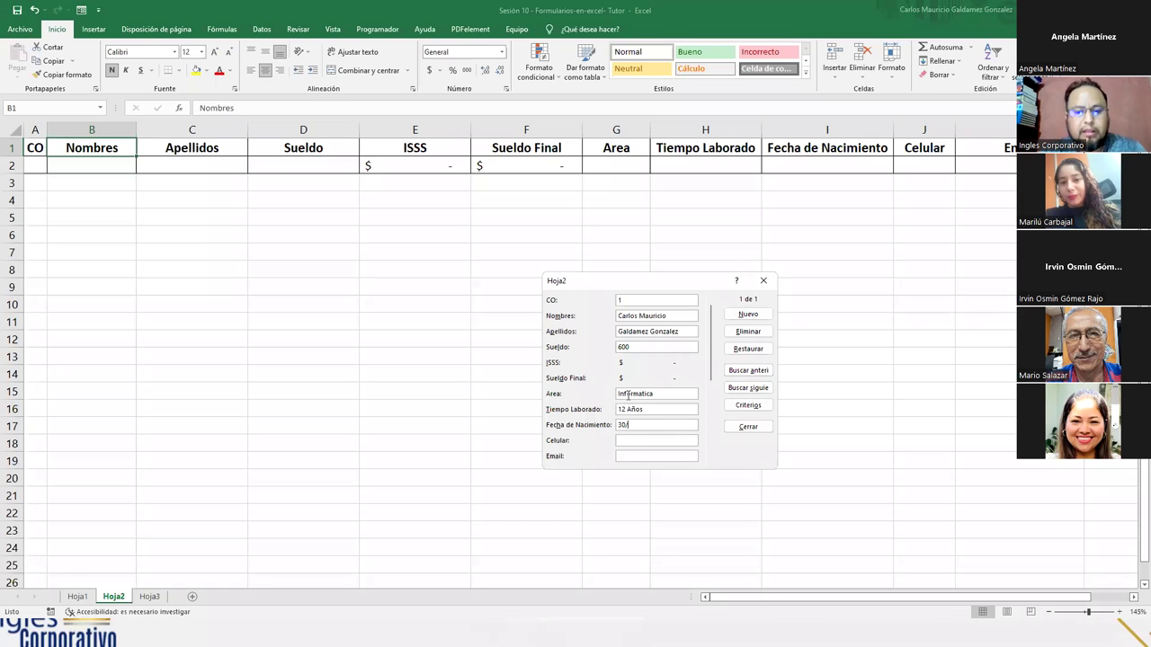
pyautogui.write('06/1984')
pyautogui.press('BackSpace')
pyautogui.press('BackSpace')
pyautogui.press('BackSpace')
pyautogui.press('BackSpace')
pyautogui.press('BackSpace')
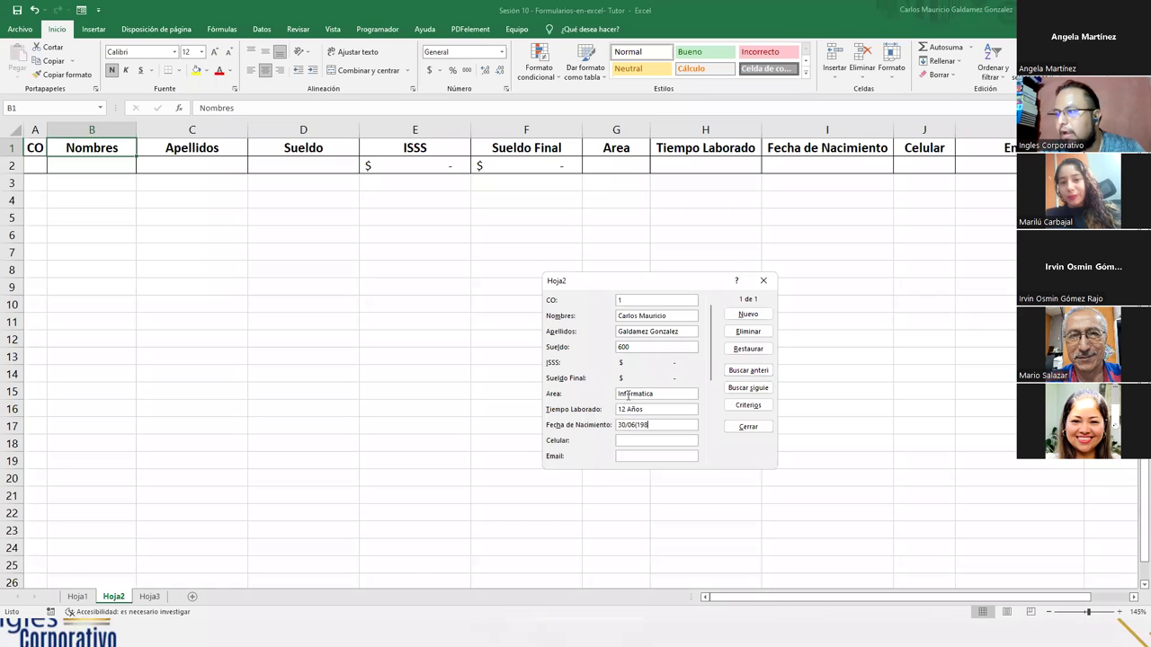
pyautogui.write('/198')
pyautogui.write('78080725')
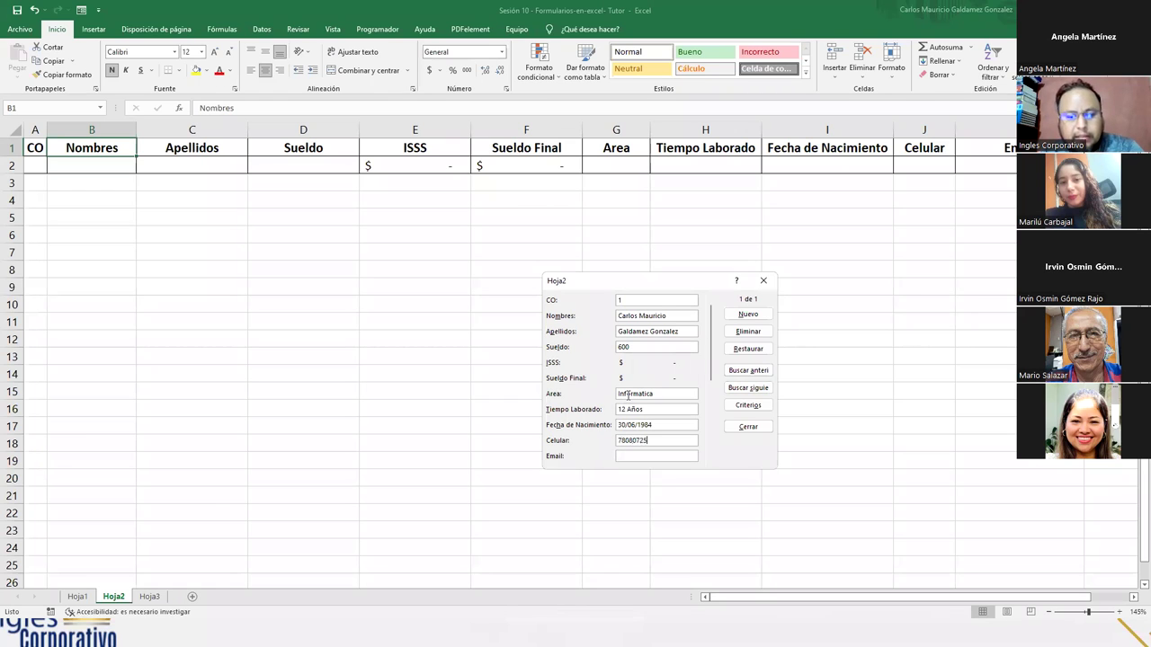
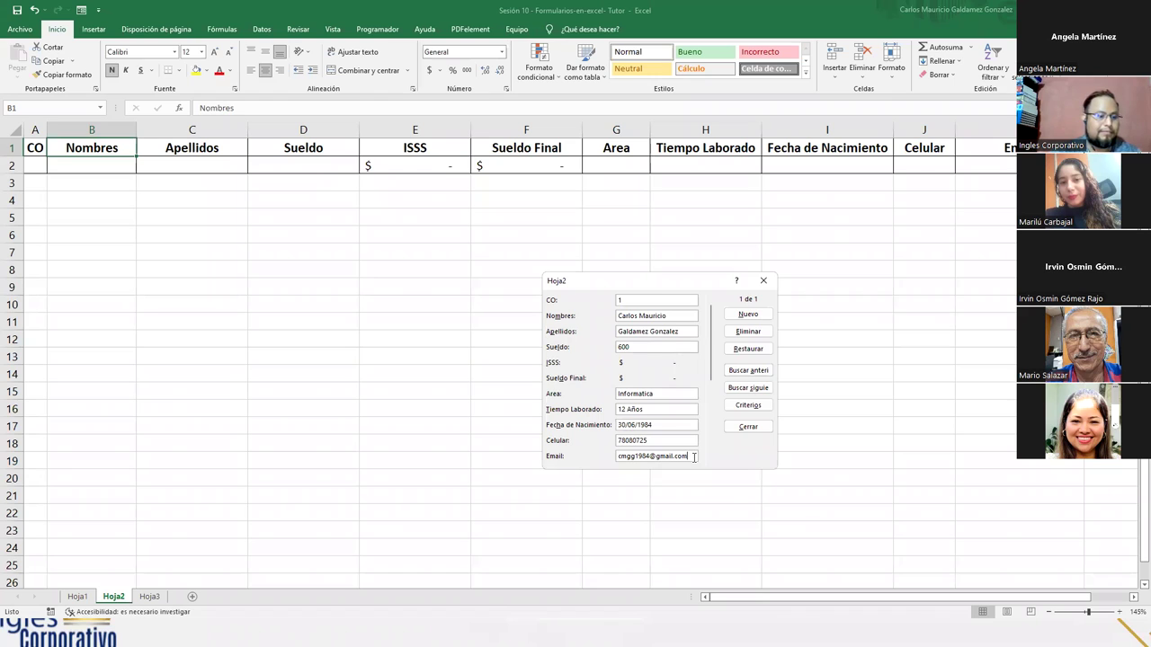
# - Add the first employee record (Sueldo 600.00, ISSS 18.00) to Hoja2 and close the form
pyautogui.press('Return')
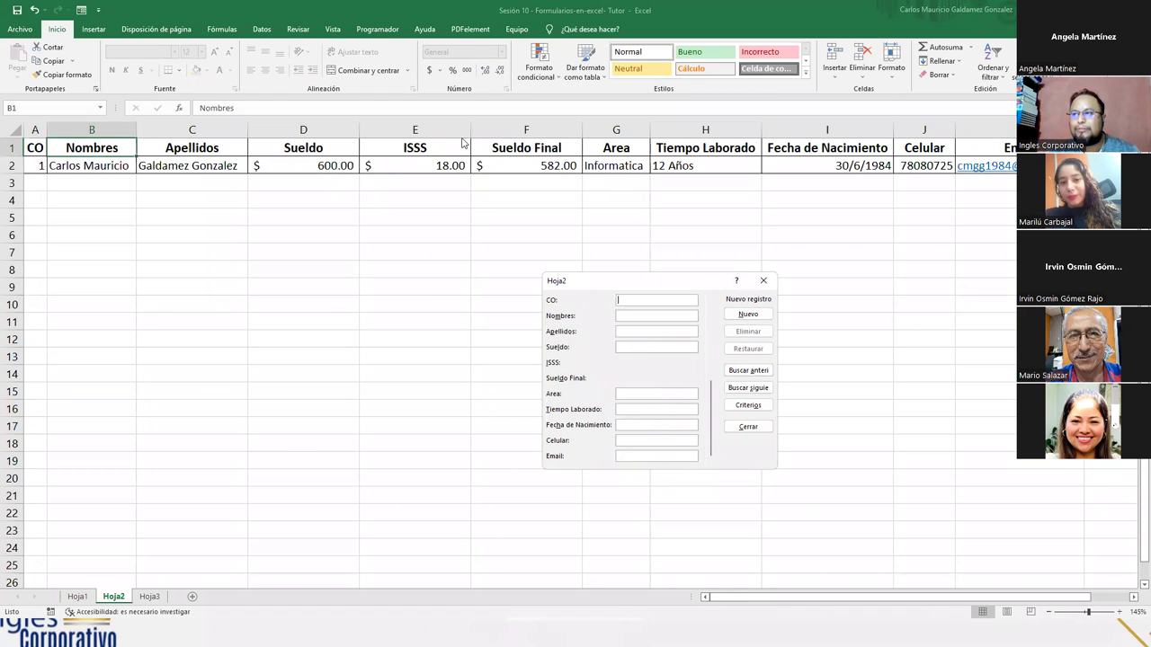
pyautogui.click(749, 426)
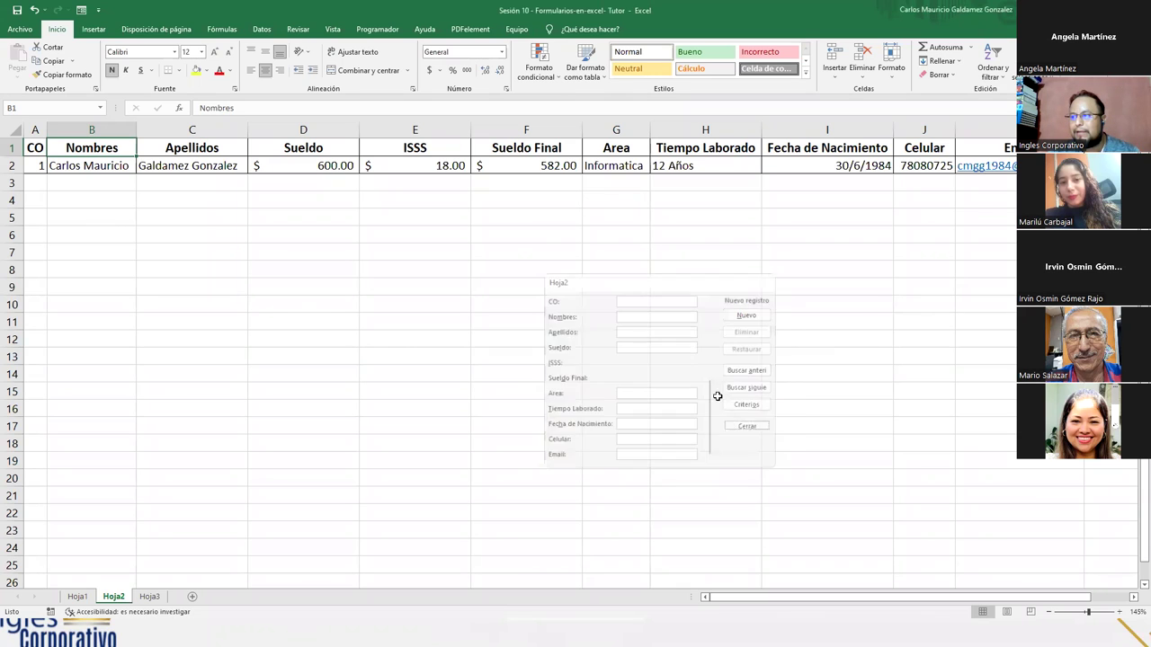
# - Autofit the Sueldo, ISSS, Sueldo Final and Tiempo Laborado columns, then reopen the data form
pyautogui.doubleClick(469, 131)
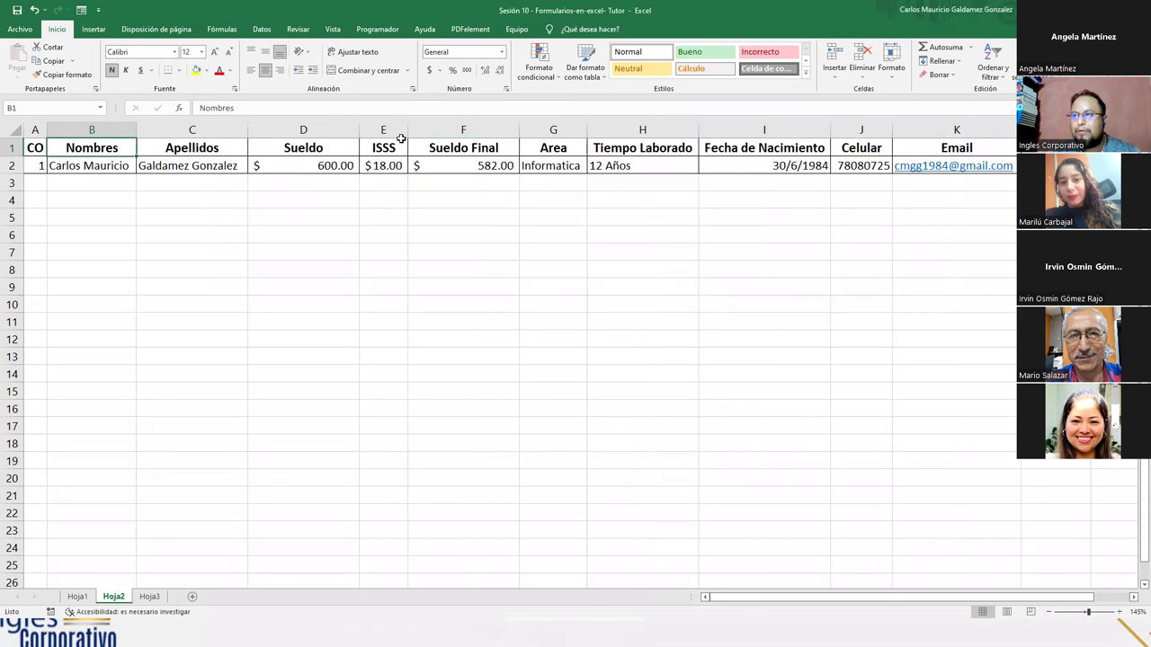
pyautogui.doubleClick(358, 130)
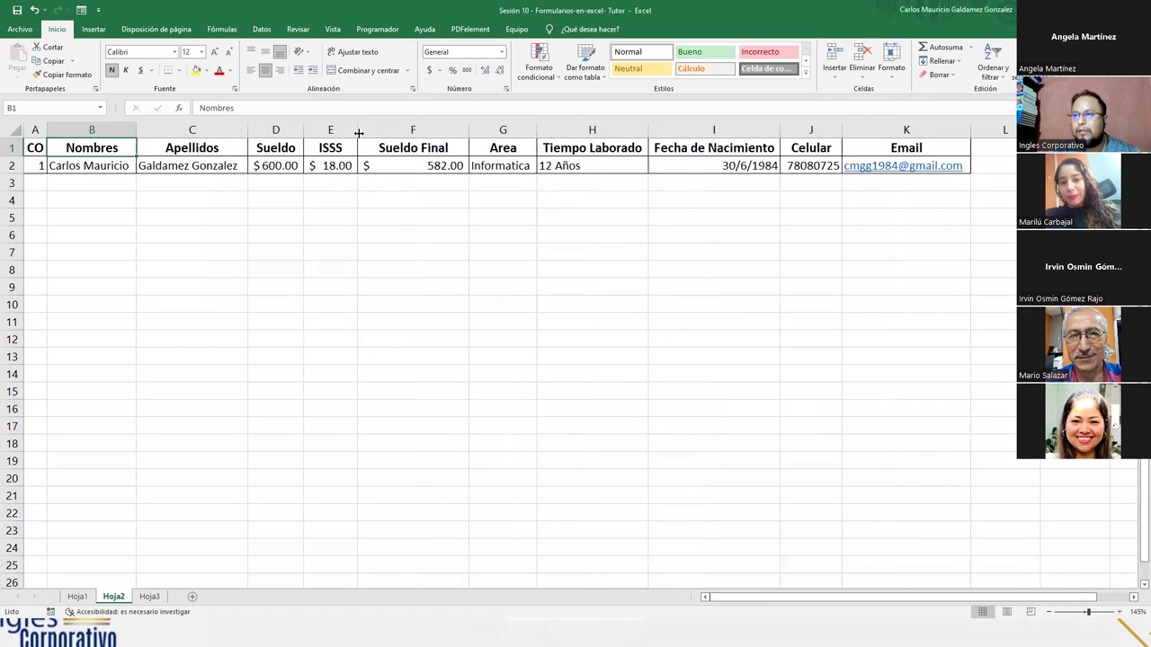
pyautogui.doubleClick(469, 130)
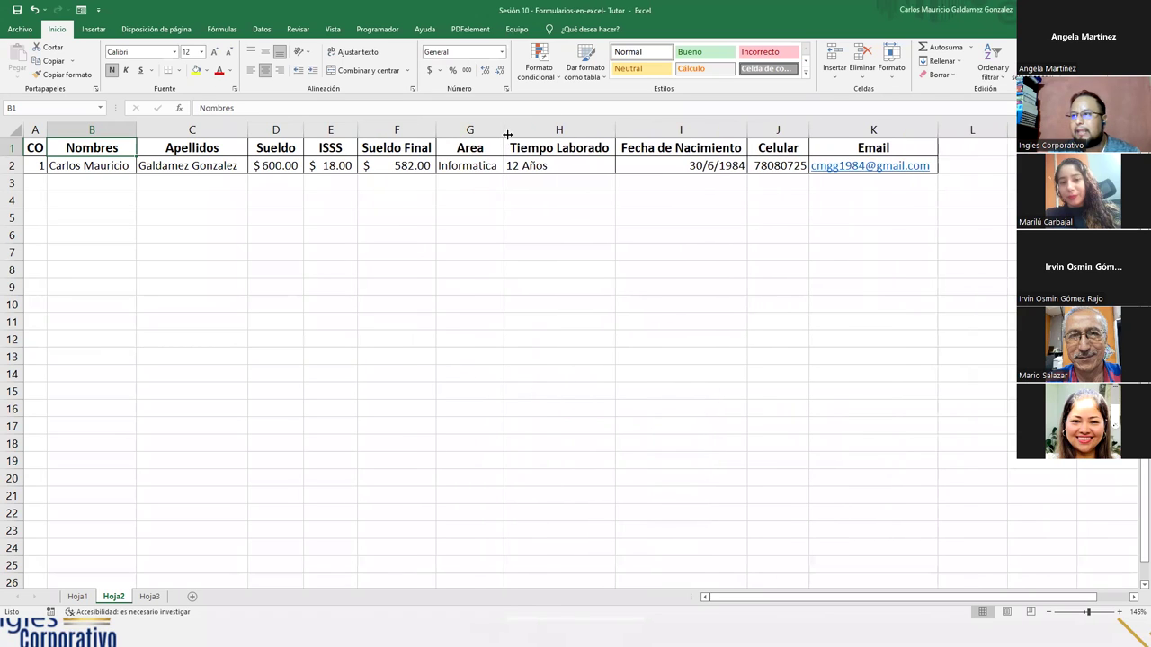
pyautogui.doubleClick(611, 134)
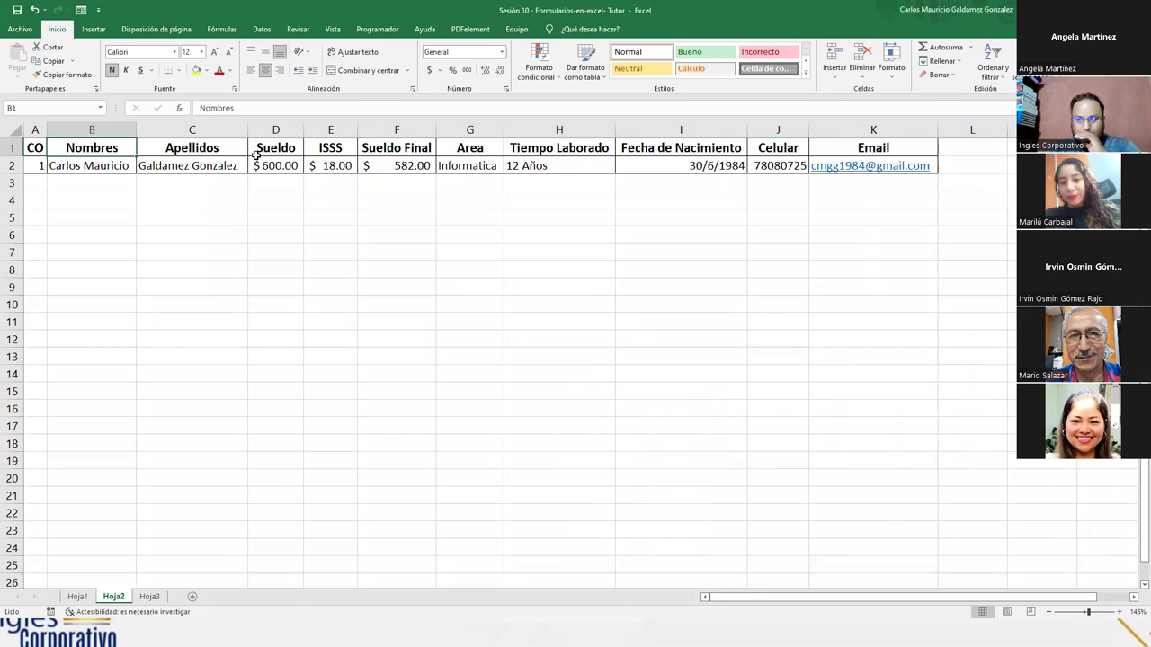
pyautogui.click(109, 167)
pyautogui.click(81, 10)
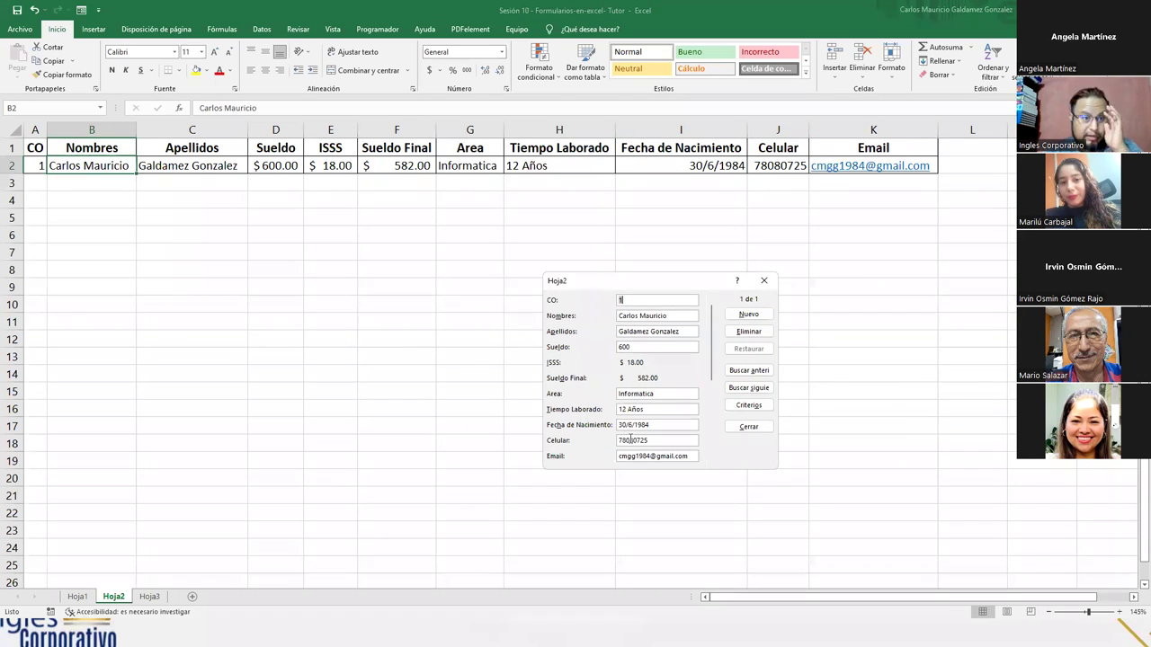
# - Add record CO 2 in Contaduria, Sueldo 568.66, 3 Años 6 Meses, with the employee's name, birth date, phone and e-mail
pyautogui.click(748, 313)
pyautogui.write('2')
pyautogui.press('Tab')
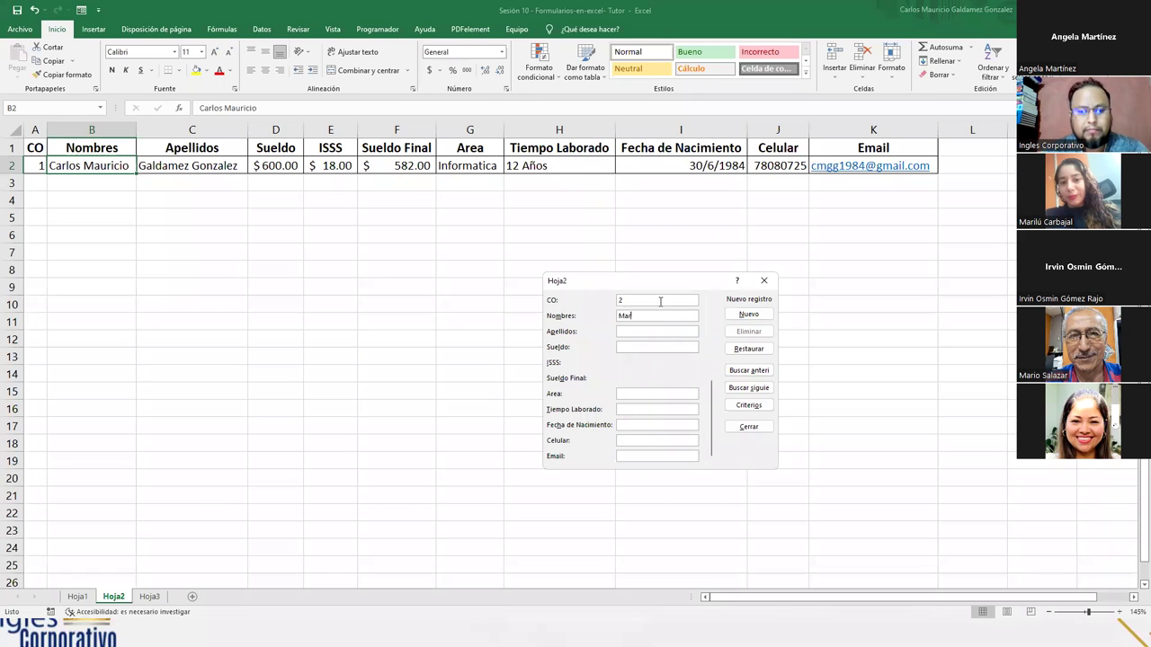
pyautogui.press('Tab')
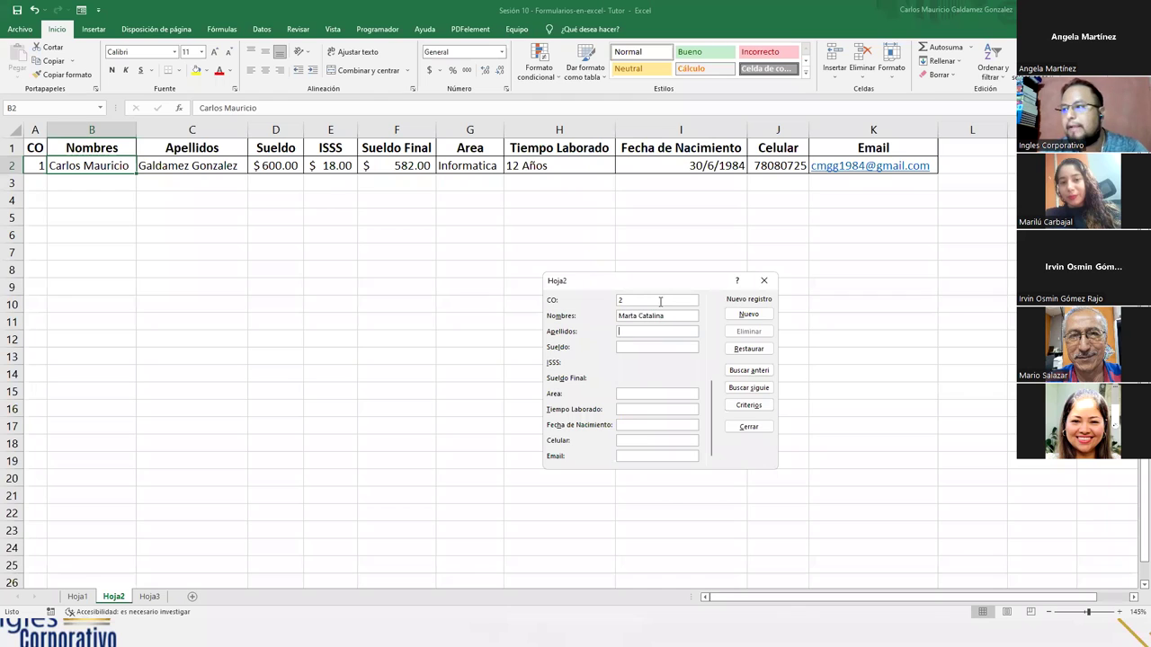
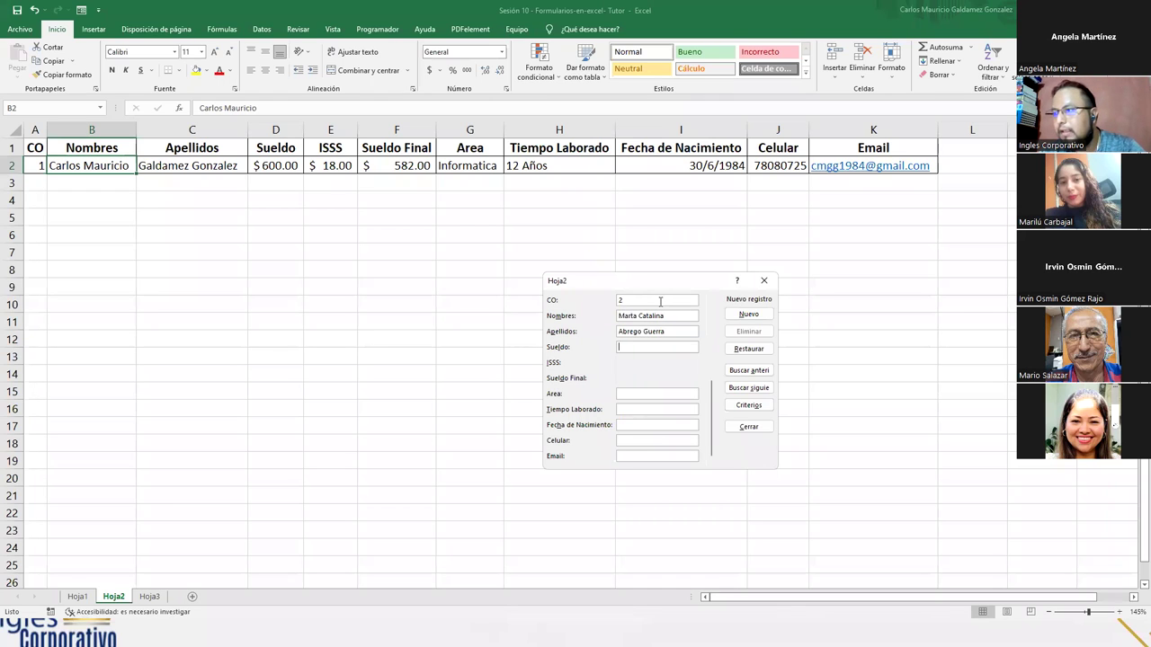
pyautogui.write('50')
pyautogui.write('0')
pyautogui.write('.66')
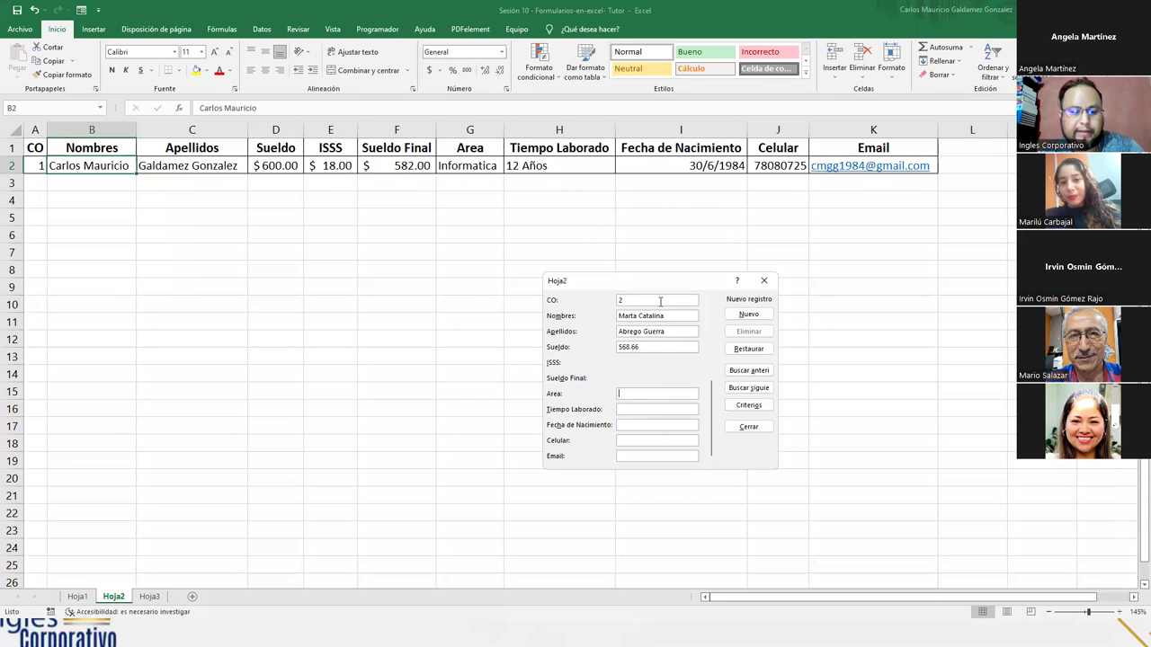
pyautogui.write('Contaduria')
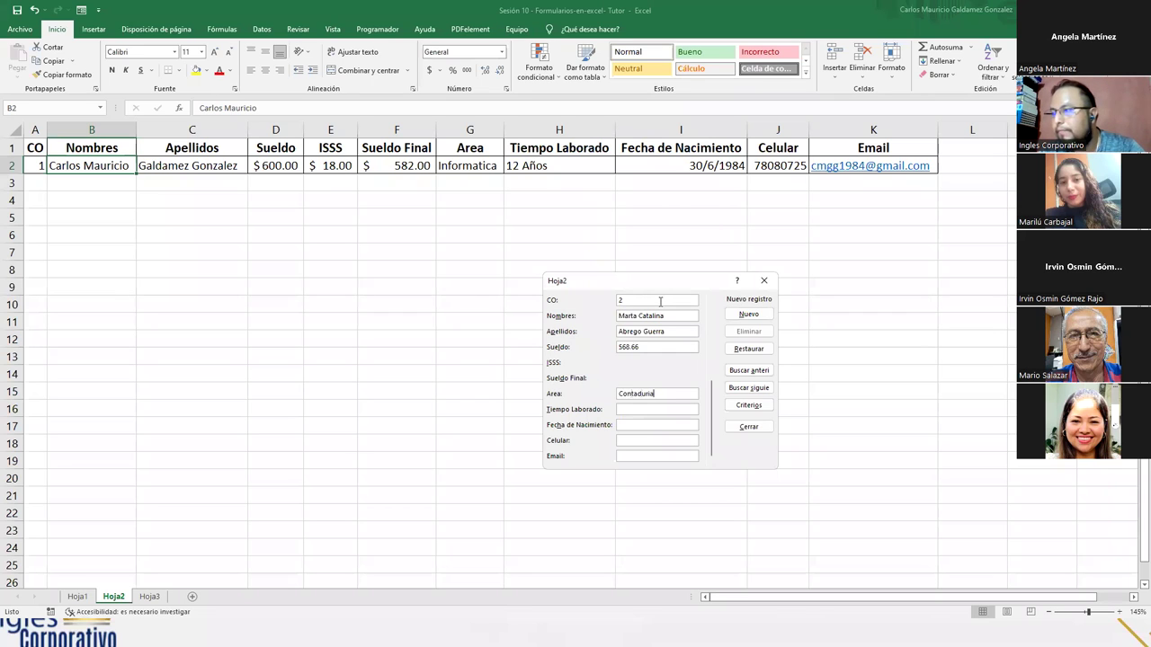
pyautogui.write('3')
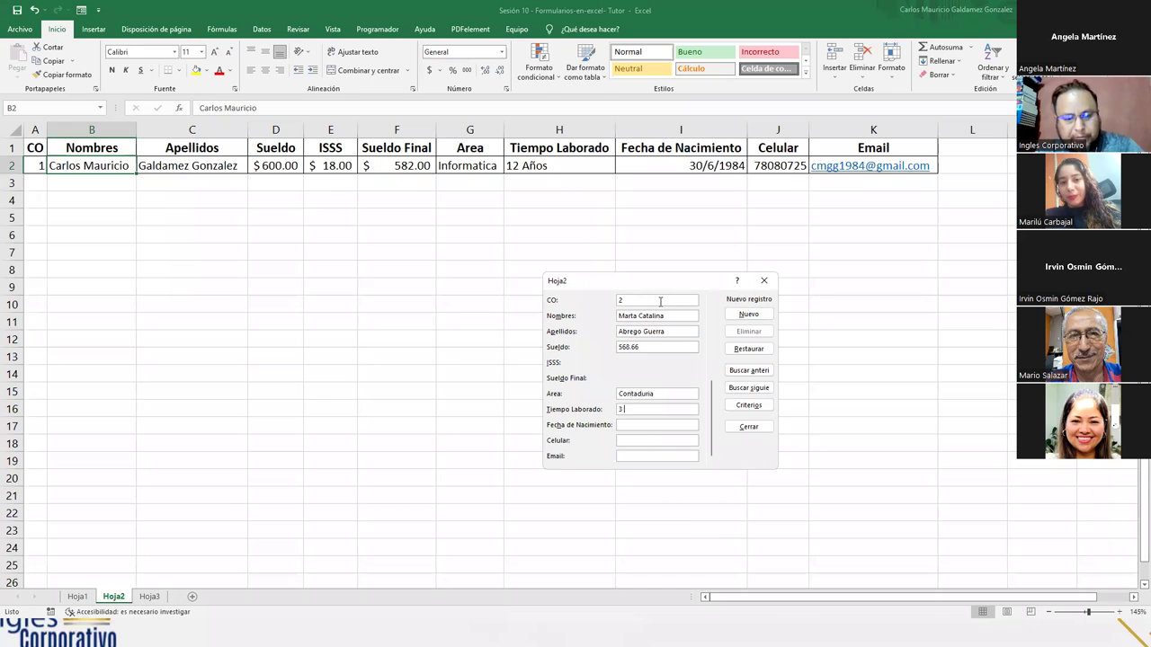
pyautogui.write(' Años 6 Meses')
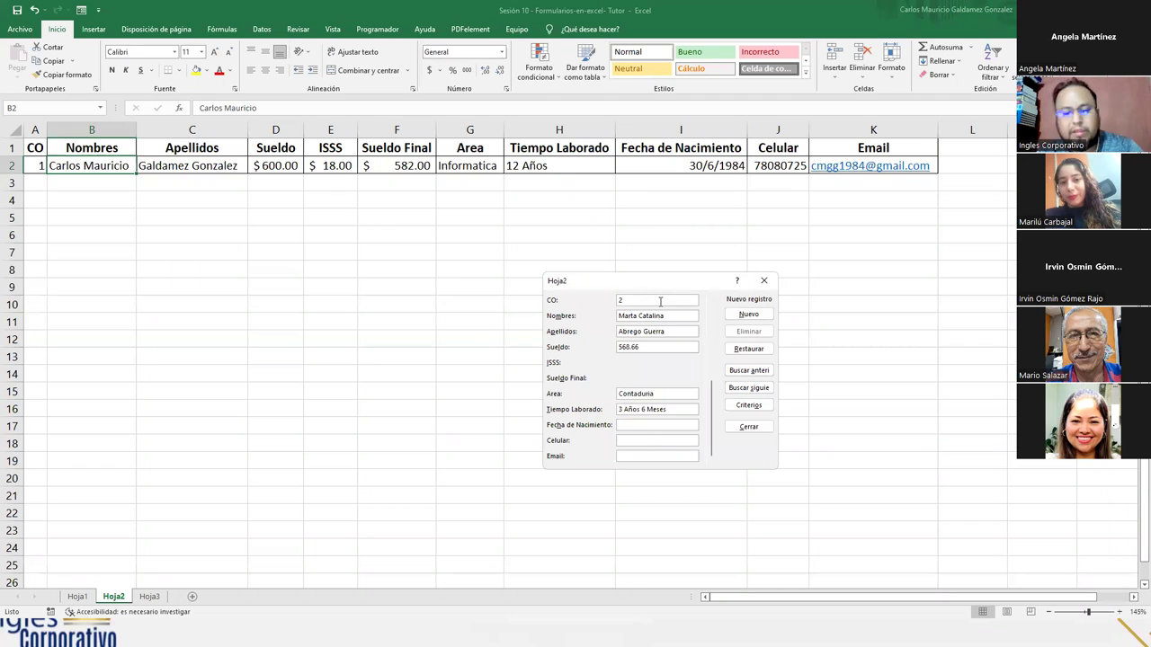
pyautogui.write('04')
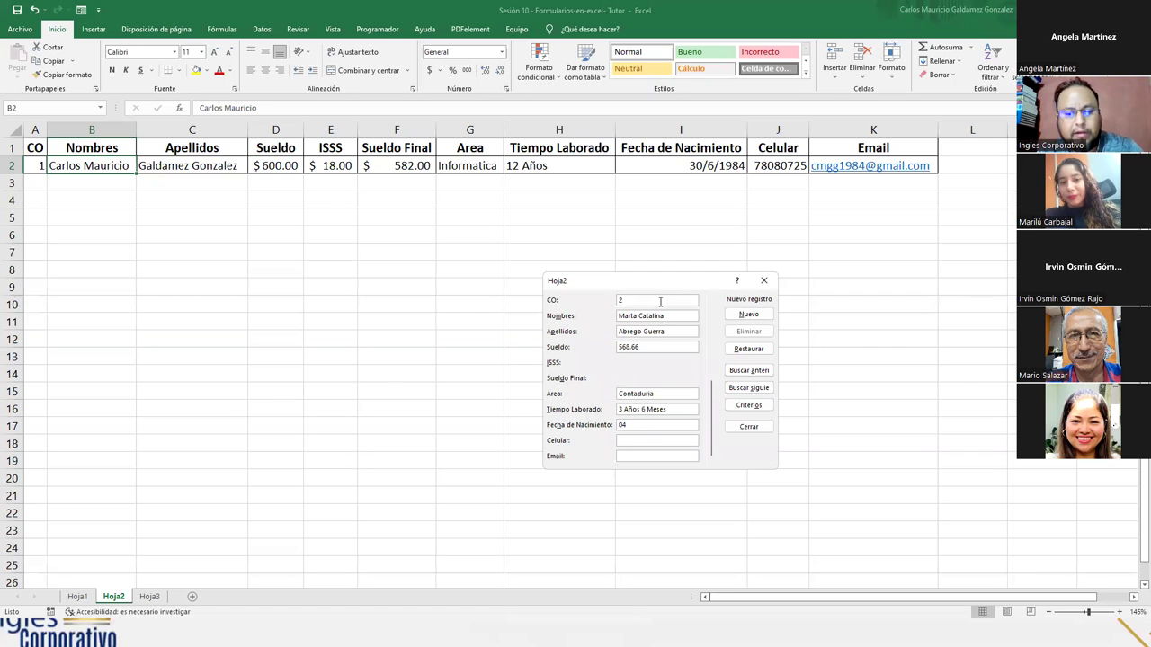
pyautogui.write('/08/1983')
pyautogui.press('Tab')
pyautogui.write('77668909')
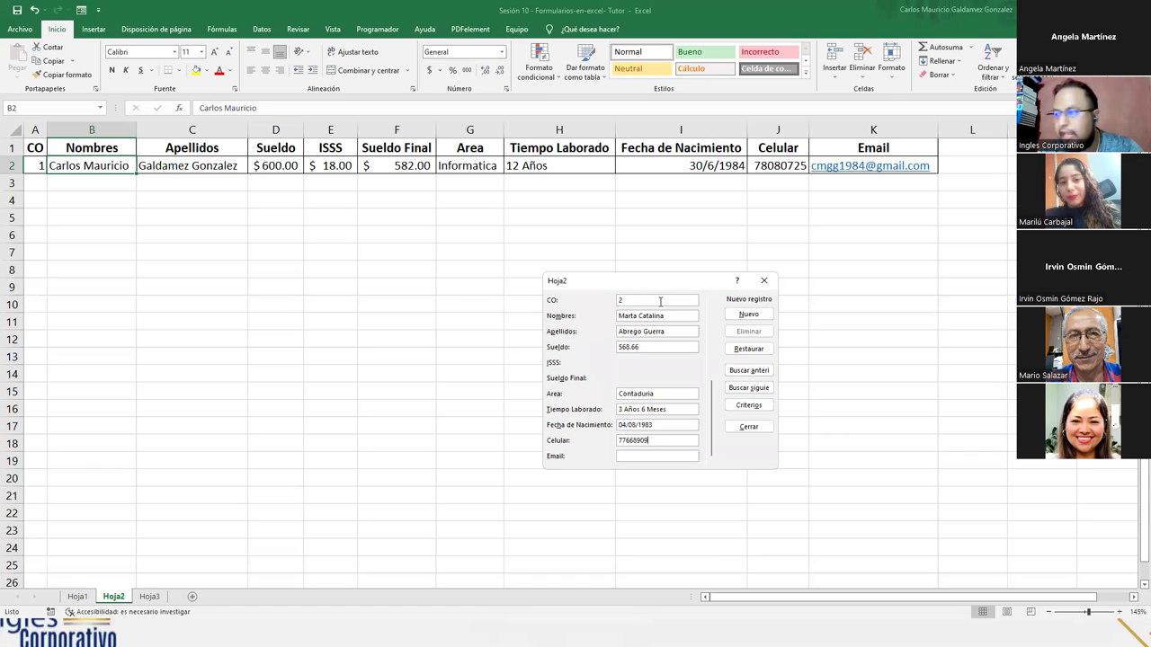
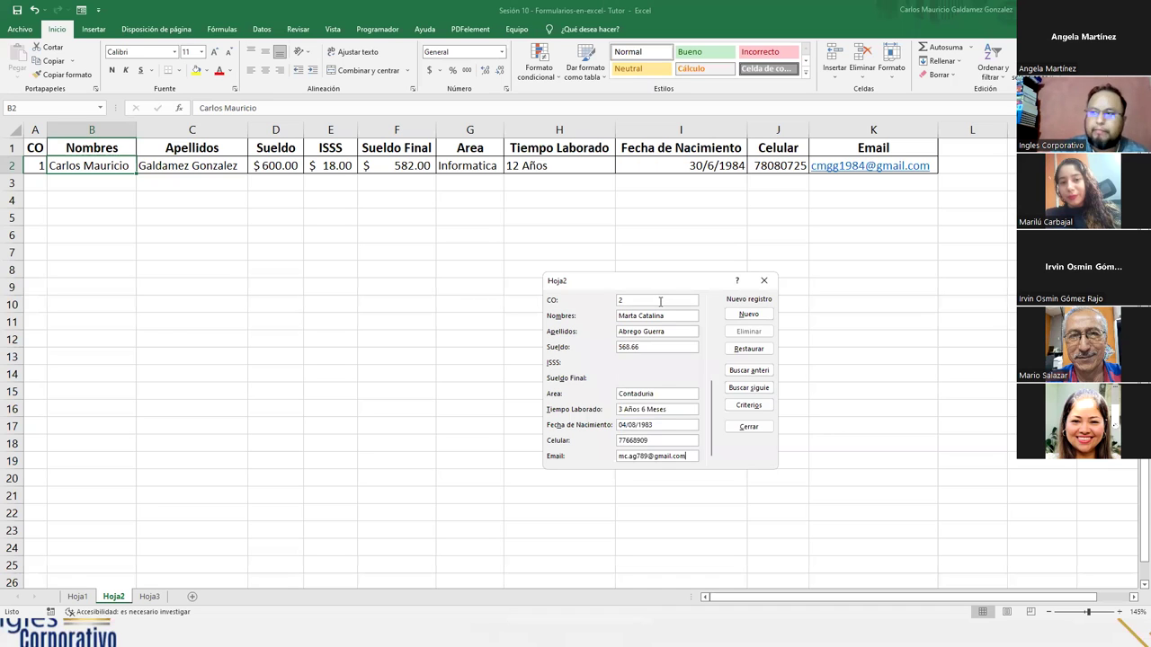
pyautogui.press('Return')
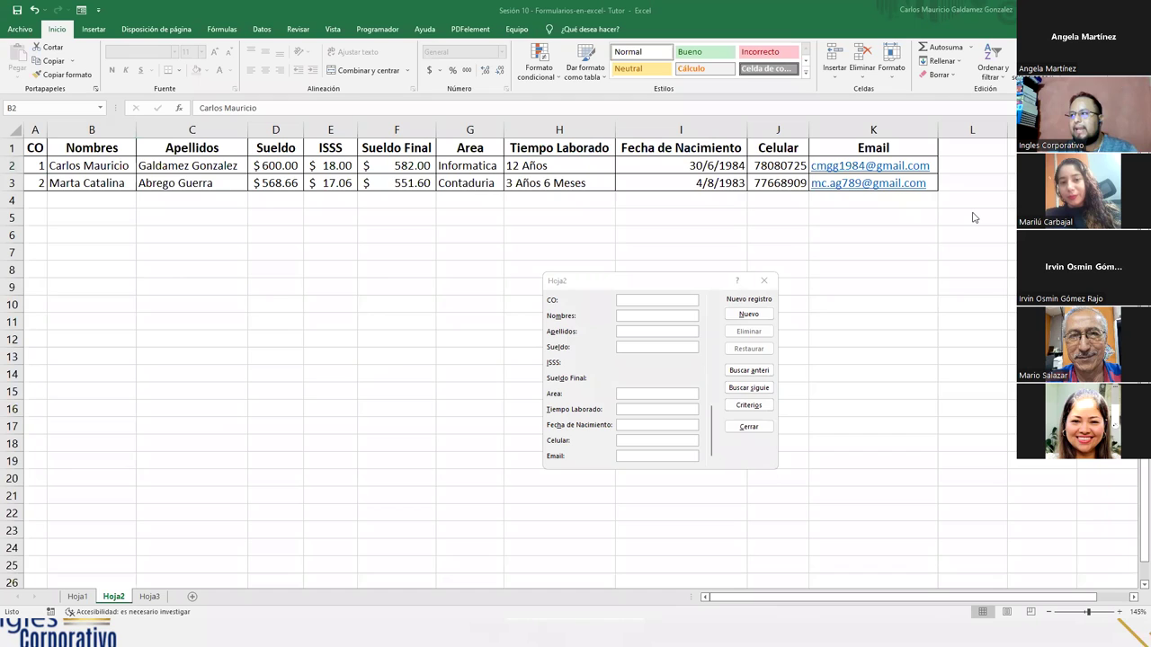
# - Close the data form and switch to the Hoja3 payroll sheet
pyautogui.click(699, 347)
pyautogui.click(763, 281)
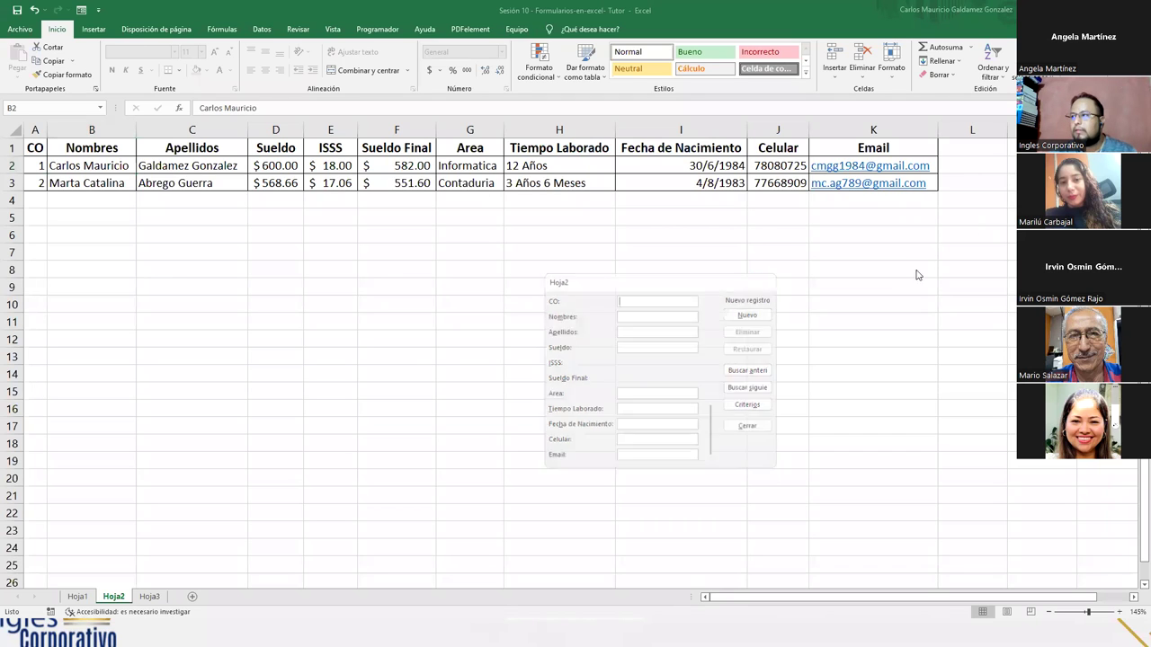
pyautogui.click(953, 231)
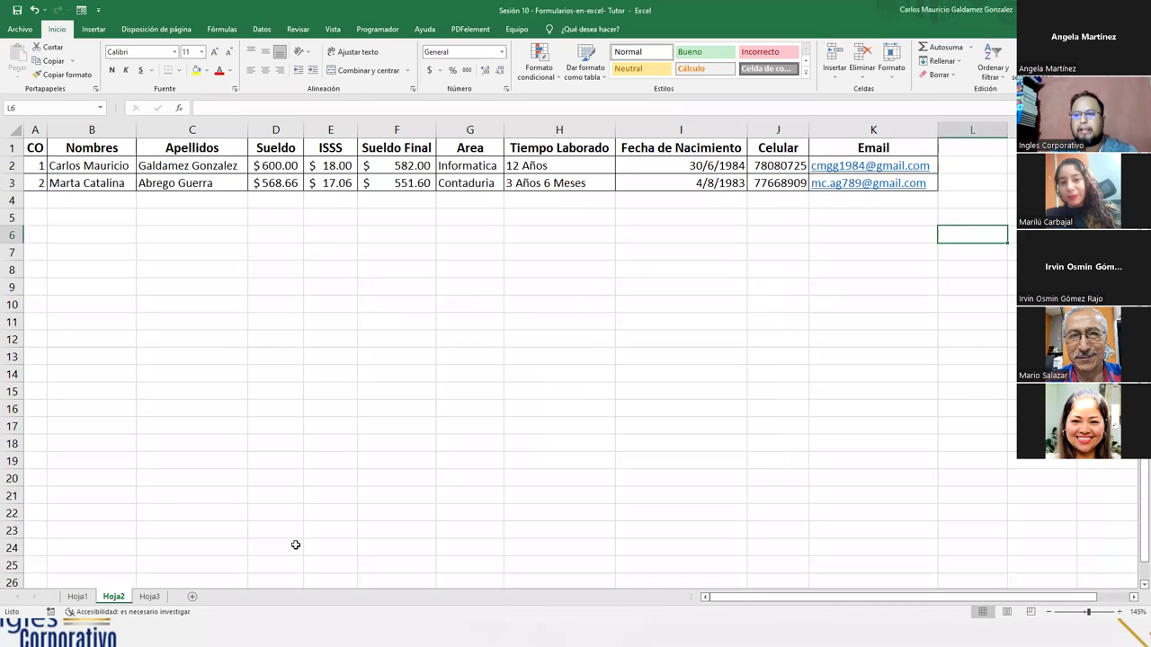
pyautogui.click(145, 598)
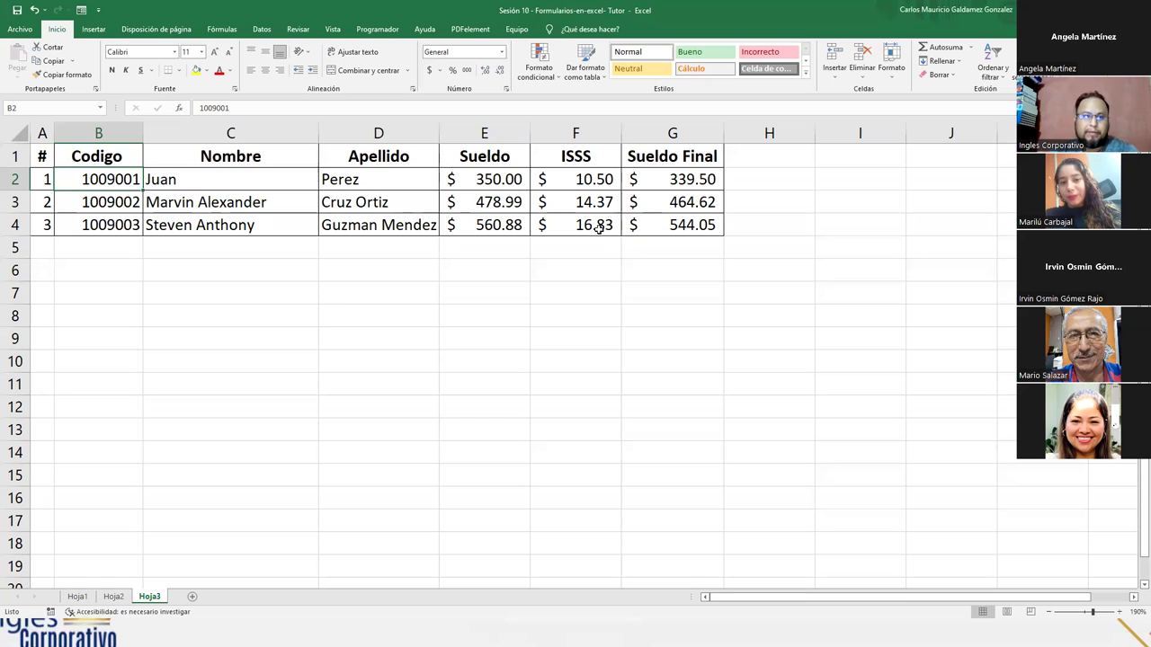
# - Insert a new column headed AFP before Sueldo Final
pyautogui.click(653, 133)
pyautogui.rightClick(652, 137)
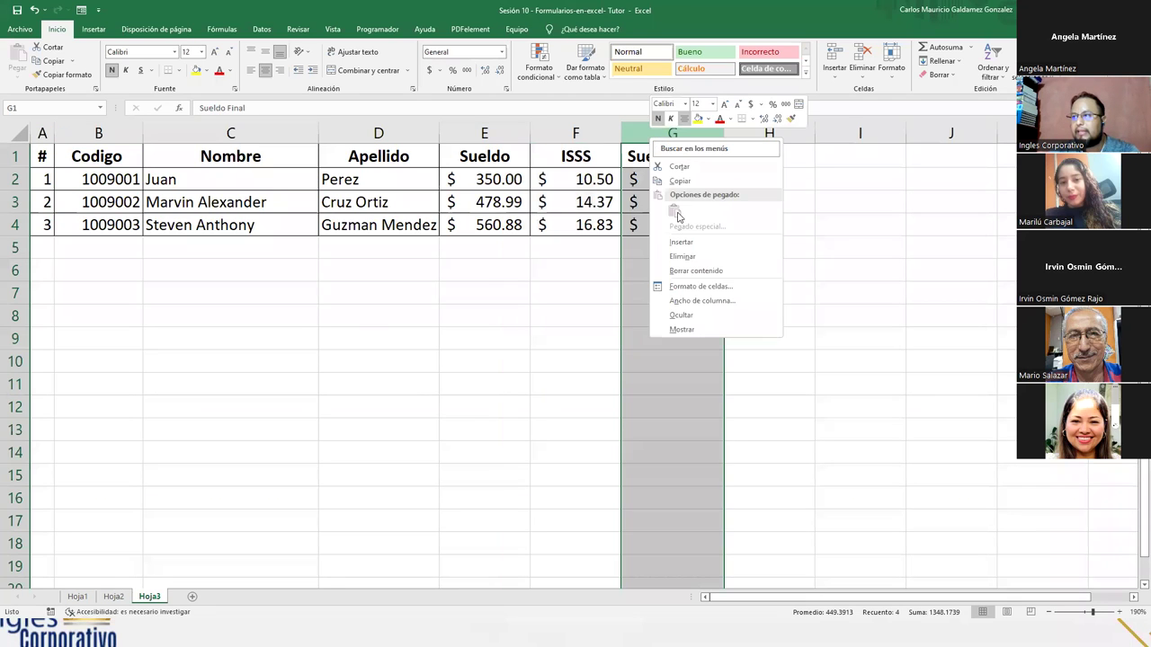
pyautogui.click(681, 242)
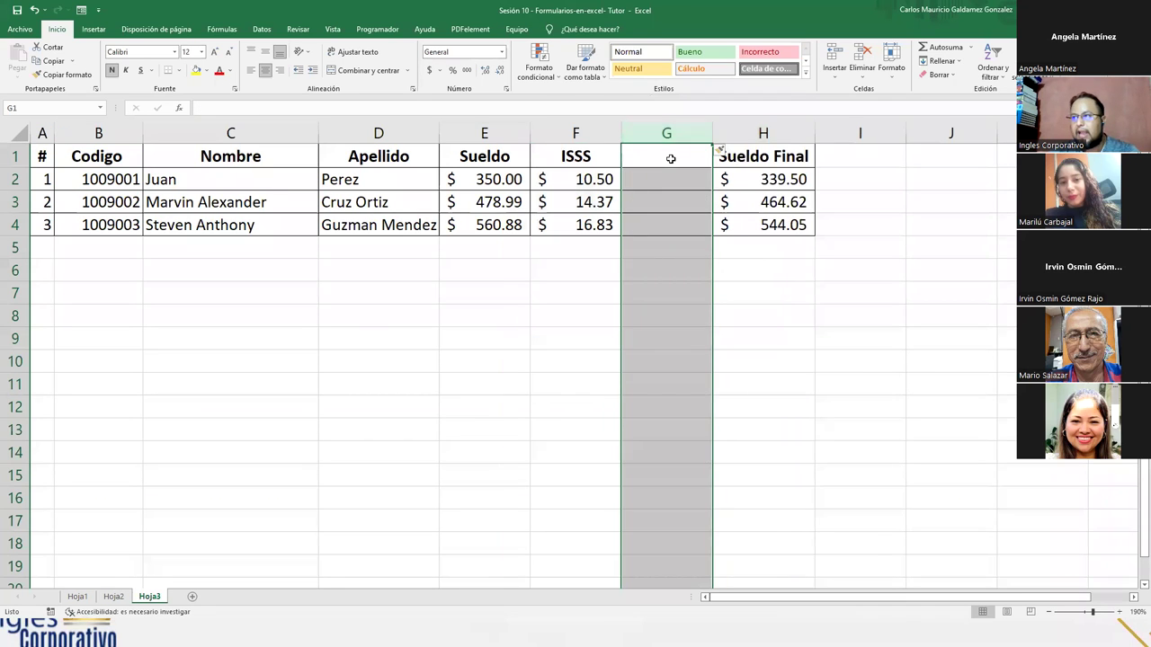
pyautogui.click(670, 158)
pyautogui.write('AFOP')
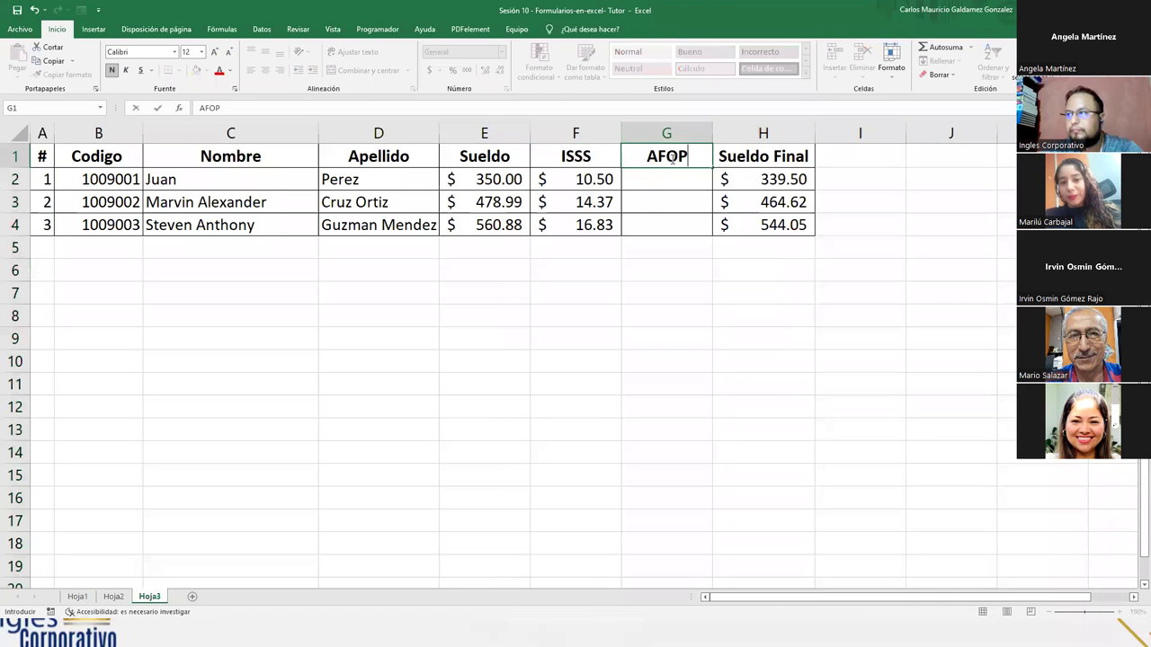
pyautogui.press('BackSpace')
pyautogui.press('BackSpace')
pyautogui.write('P')
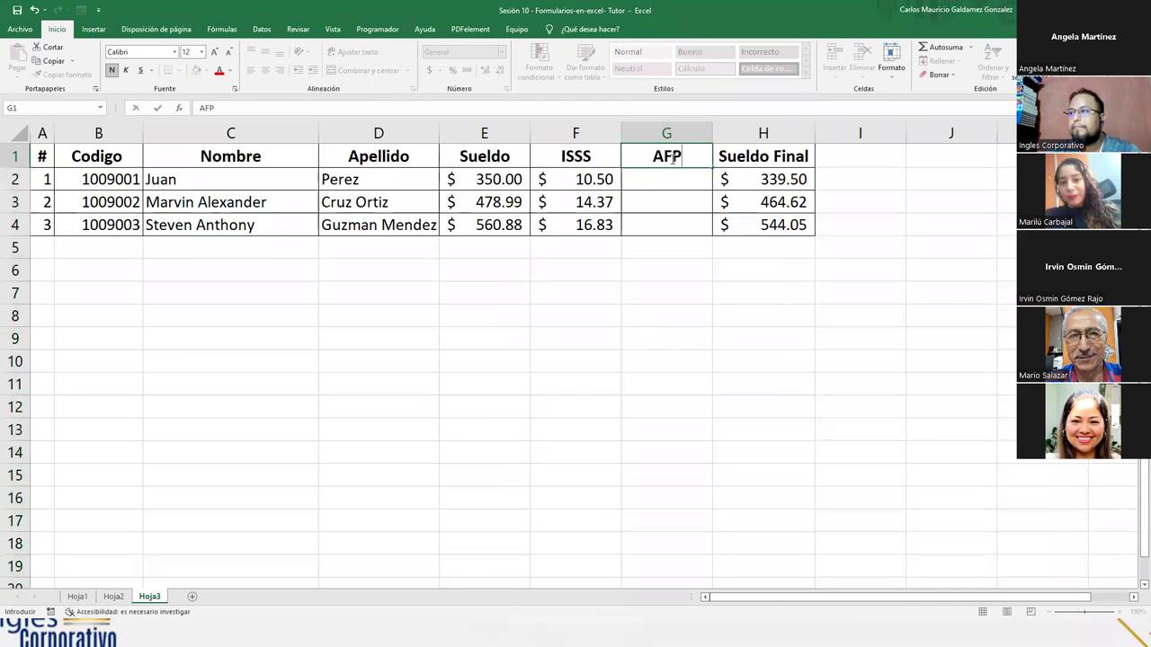
# - Insert an FSV column before Sueldo Final, then select the sample records A2:I4
pyautogui.click(728, 130)
pyautogui.rightClick(729, 130)
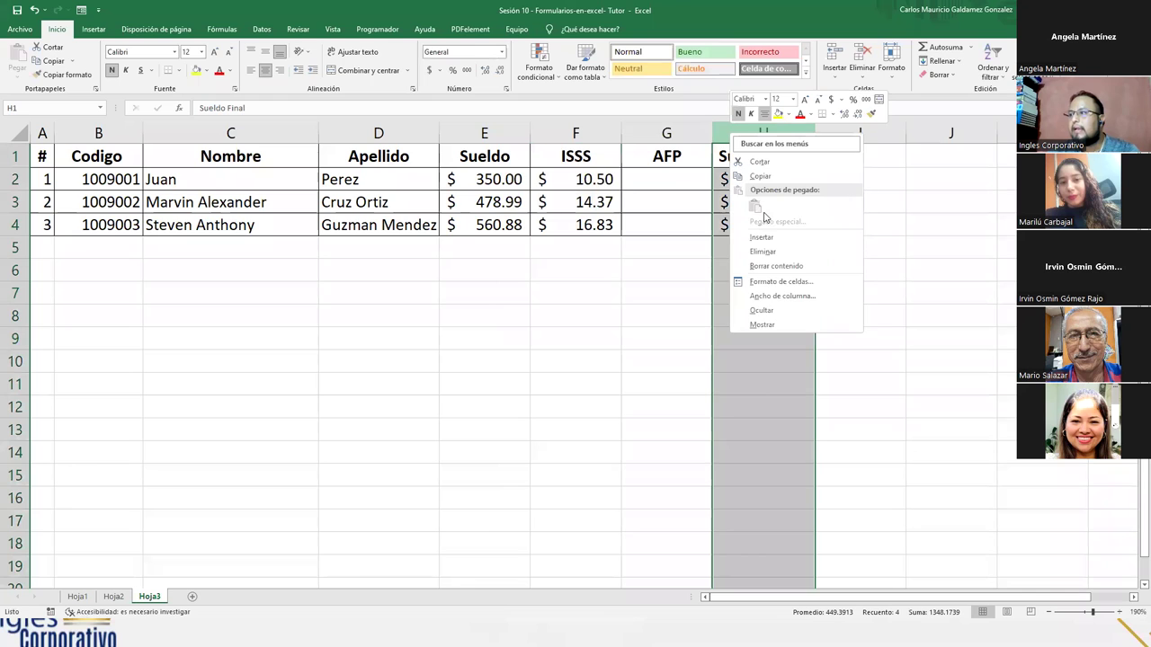
pyautogui.click(764, 235)
pyautogui.write('FSV')
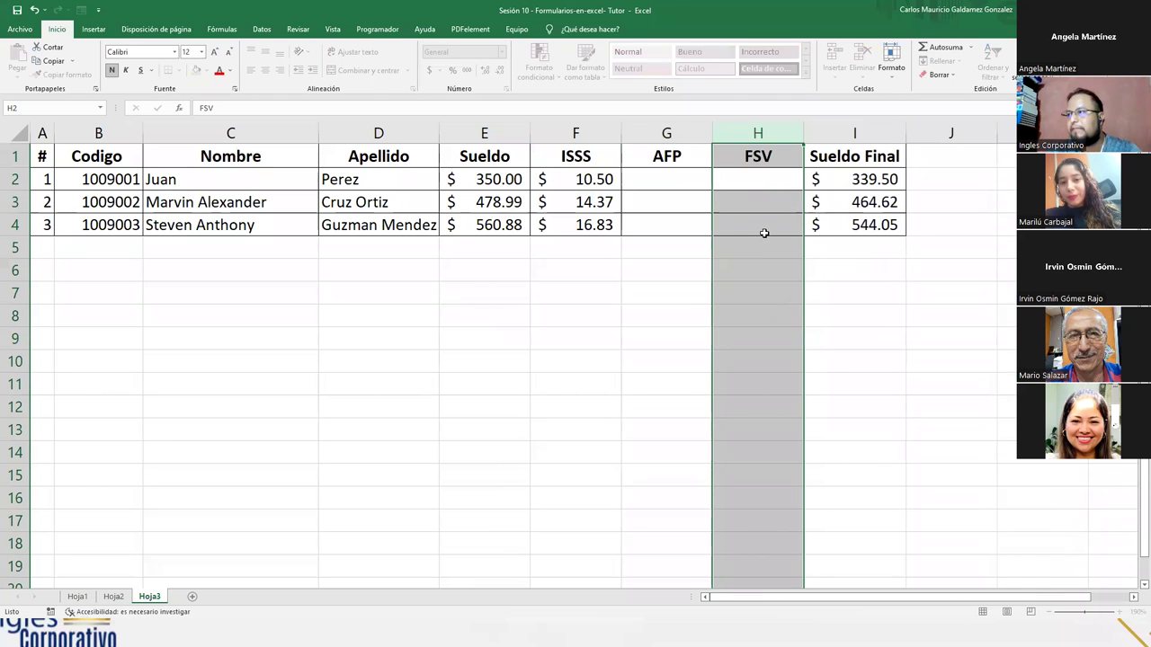
pyautogui.press('Return')
pyautogui.click(627, 254)
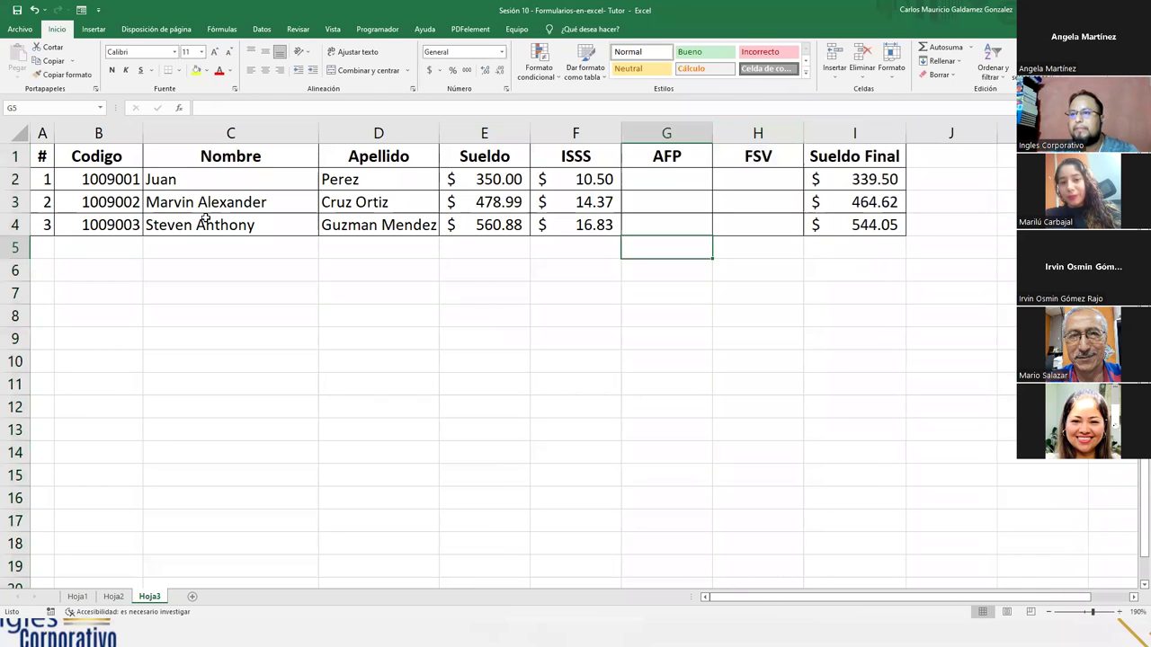
pyautogui.moveTo(43, 179); pyautogui.dragTo(825, 231)
# - Clear the contents of the three sample payroll records
pyautogui.press('Delete')
pyautogui.click(719, 231)
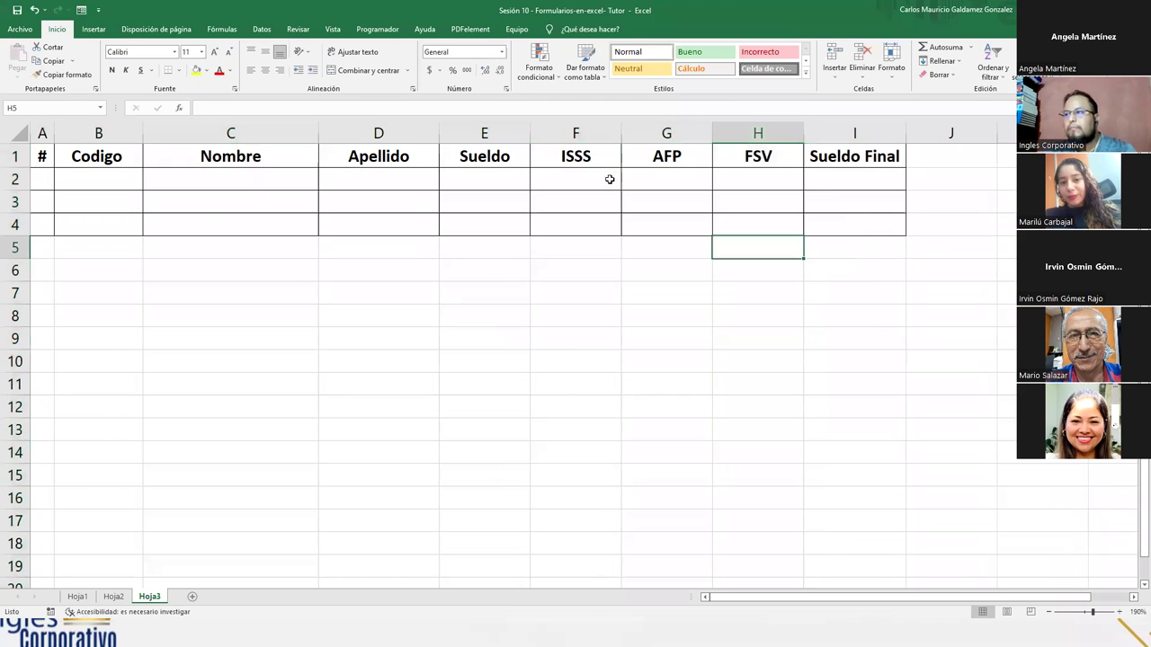
pyautogui.moveTo(608, 180); pyautogui.dragTo(836, 183)
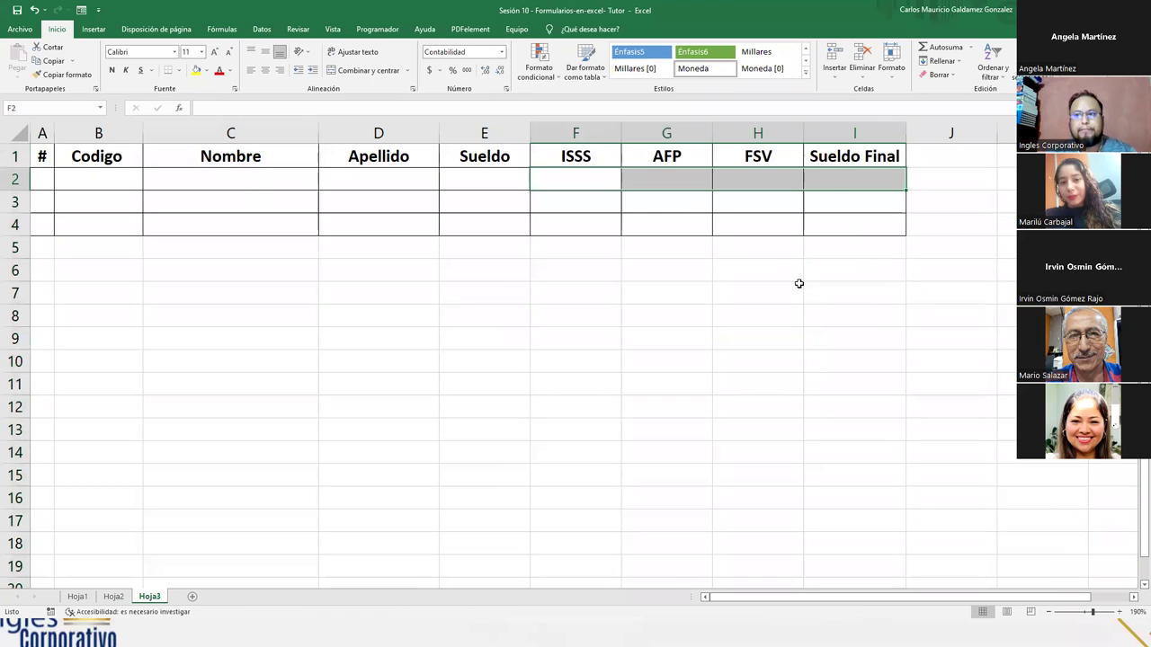
# - Enter the note '10 registros' in cell J6
pyautogui.click(956, 262)
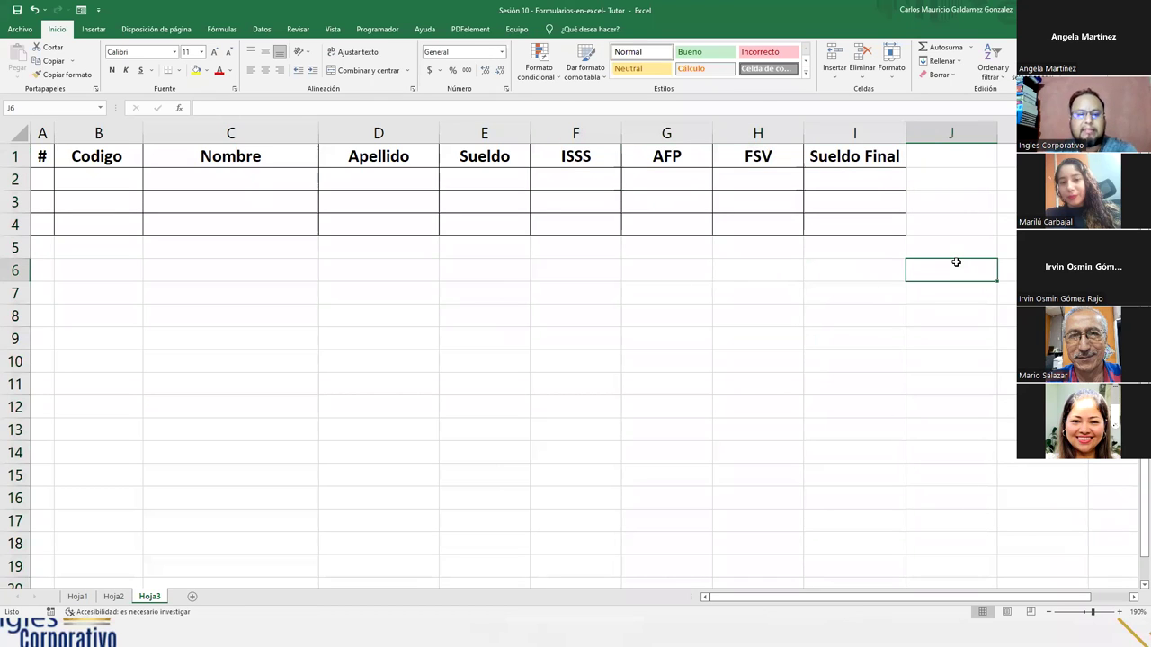
pyautogui.write('10 registros')
pyautogui.press('Return')
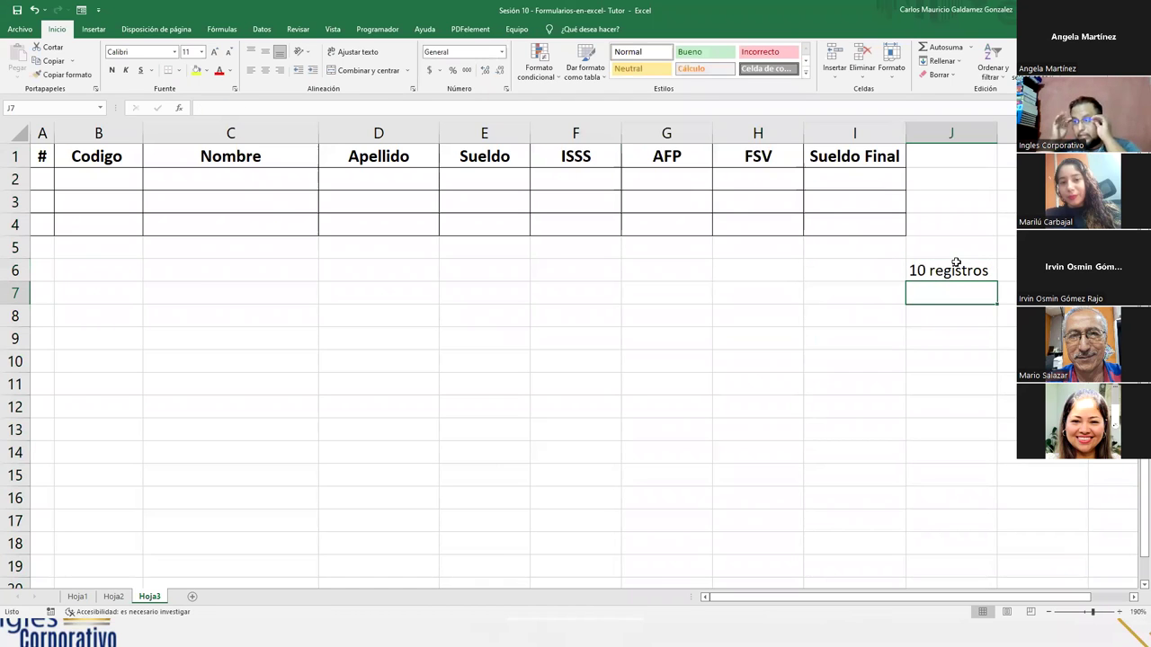
pyautogui.click(572, 181)
# - Enter ISSS =E2*3% in F2 and AFP =E2*7.25% in G2
pyautogui.write('=')
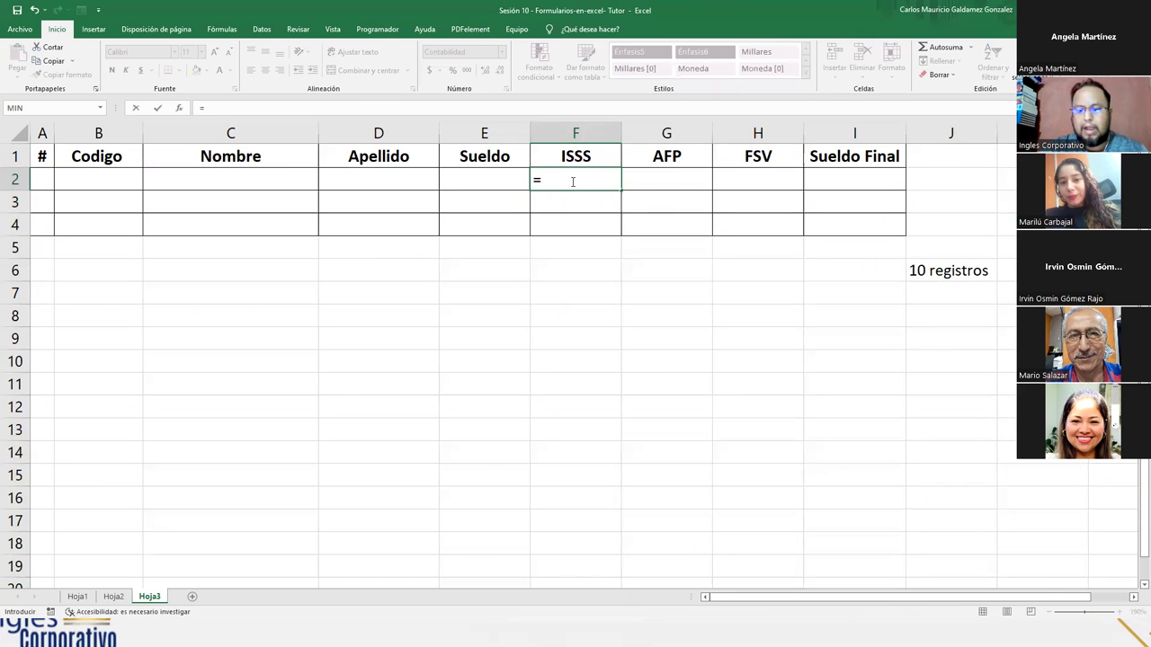
pyautogui.press('Left')
pyautogui.write('*3%')
pyautogui.press('Tab')
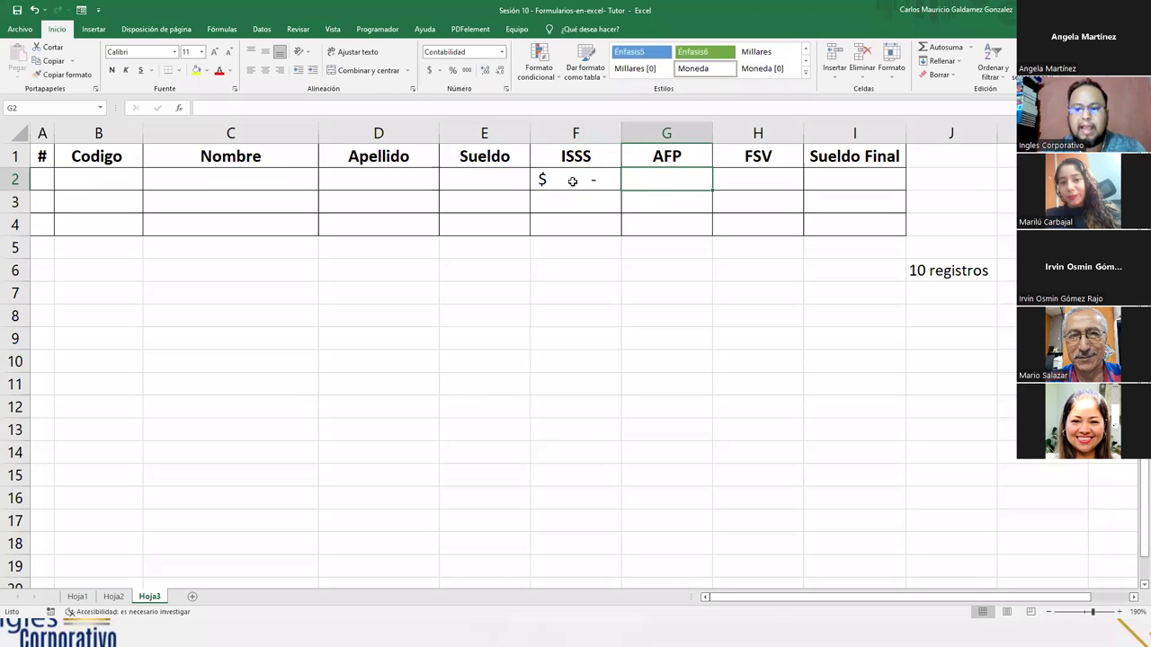
pyautogui.write('=')
pyautogui.press('Left')
pyautogui.press('Left')
pyautogui.write('*7.25%')
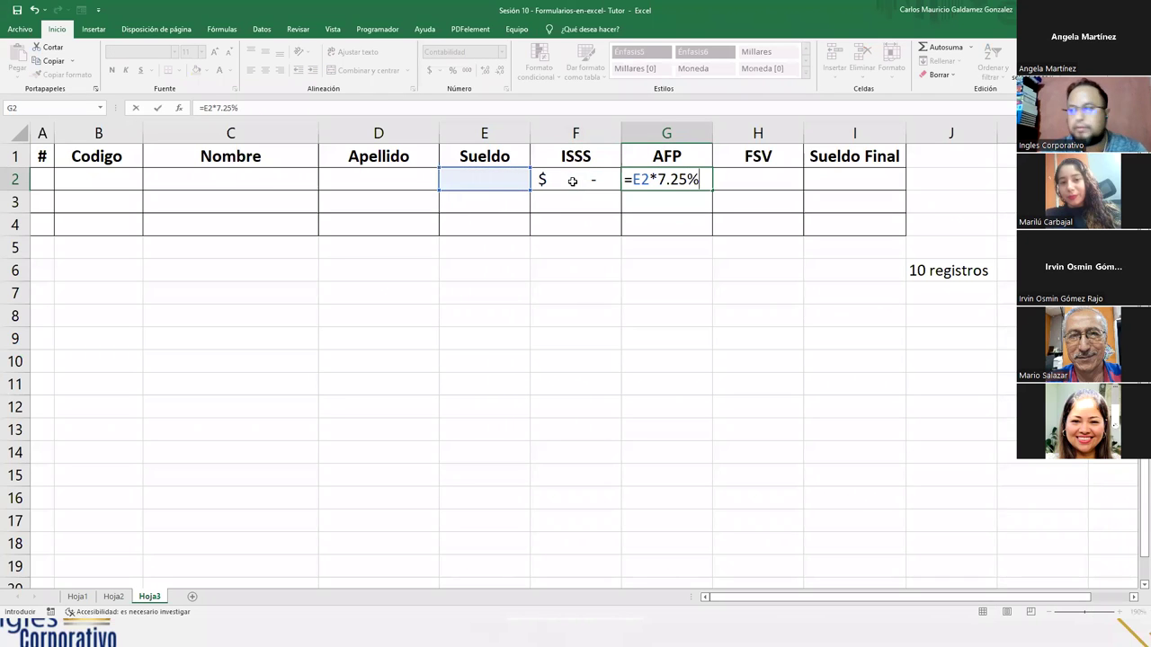
pyautogui.press('Tab')
pyautogui.click(572, 182)
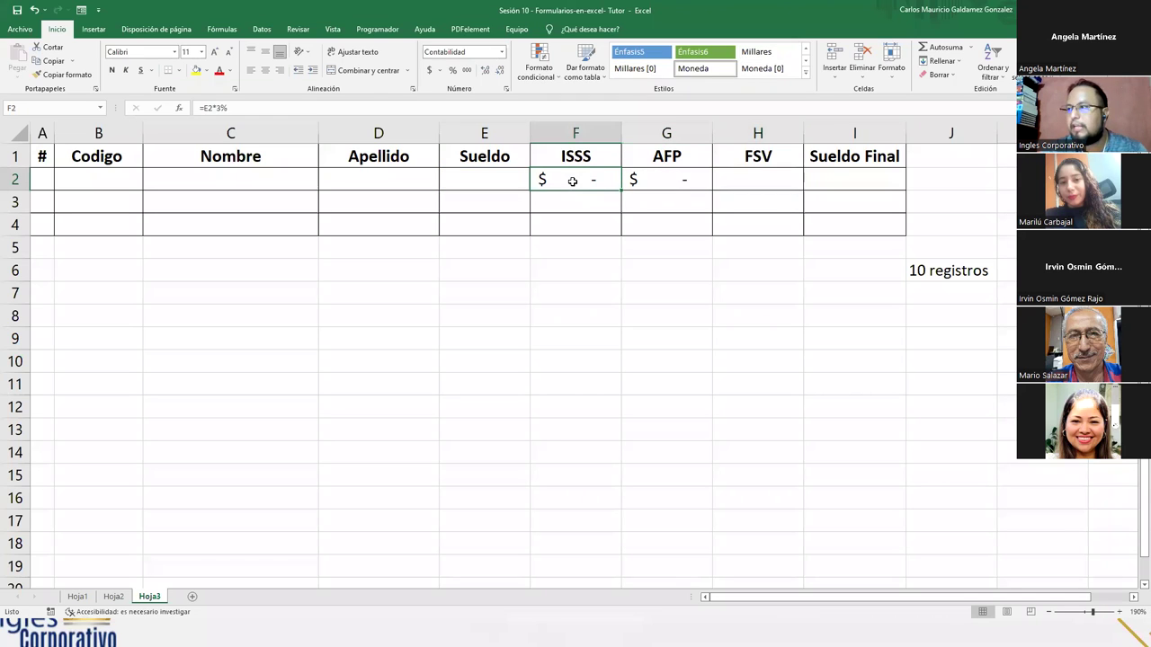
pyautogui.doubleClick(572, 181)
pyautogui.press('Escape')
pyautogui.press('Tab')
pyautogui.press('Tab')
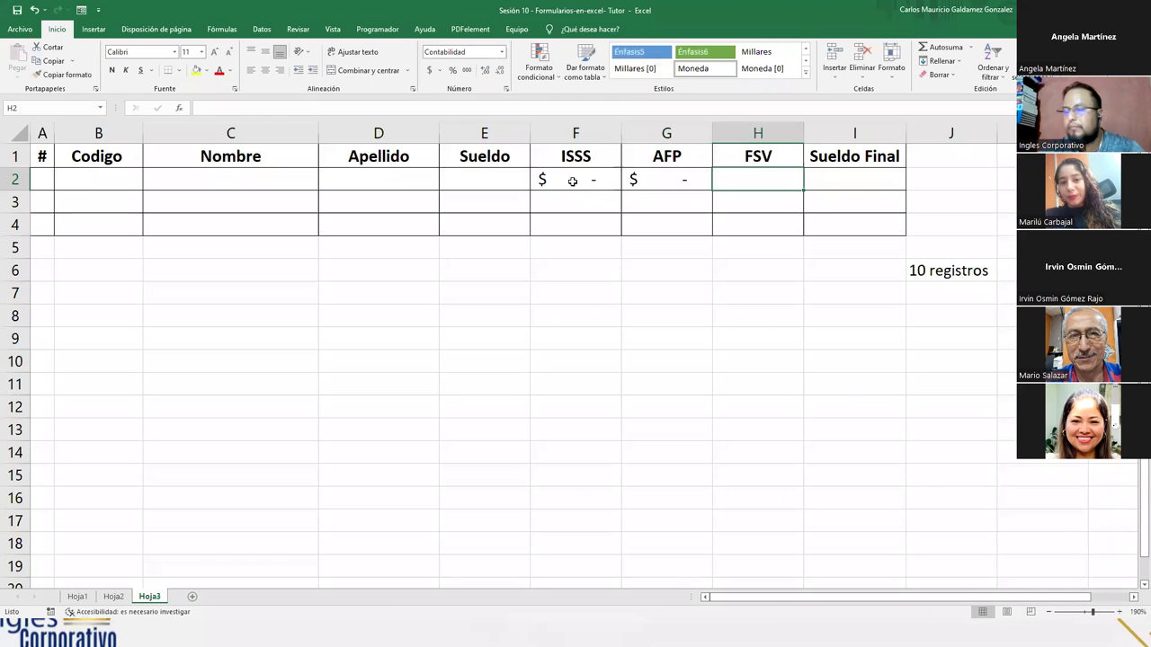
# - Enter FSV =E2*8% in H2 and Sueldo Final =E2-(SUMA(F2:H2)) in I2
pyautogui.write('=')
pyautogui.press('Left')
pyautogui.press('Left')
pyautogui.press('Left')
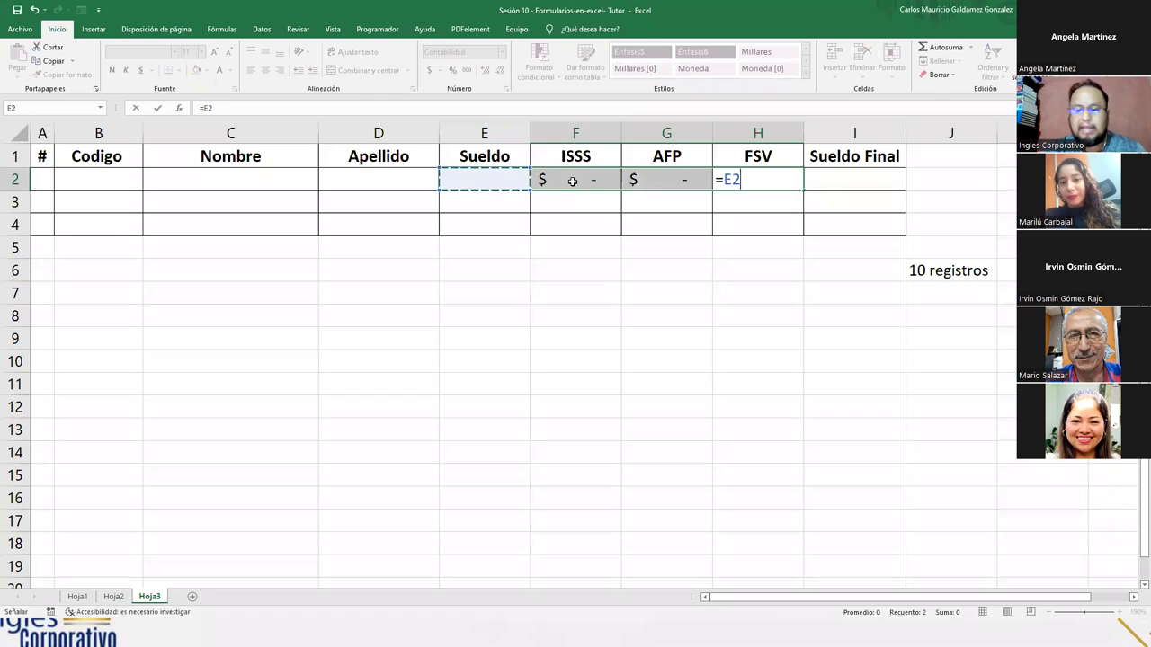
pyautogui.write('*8%')
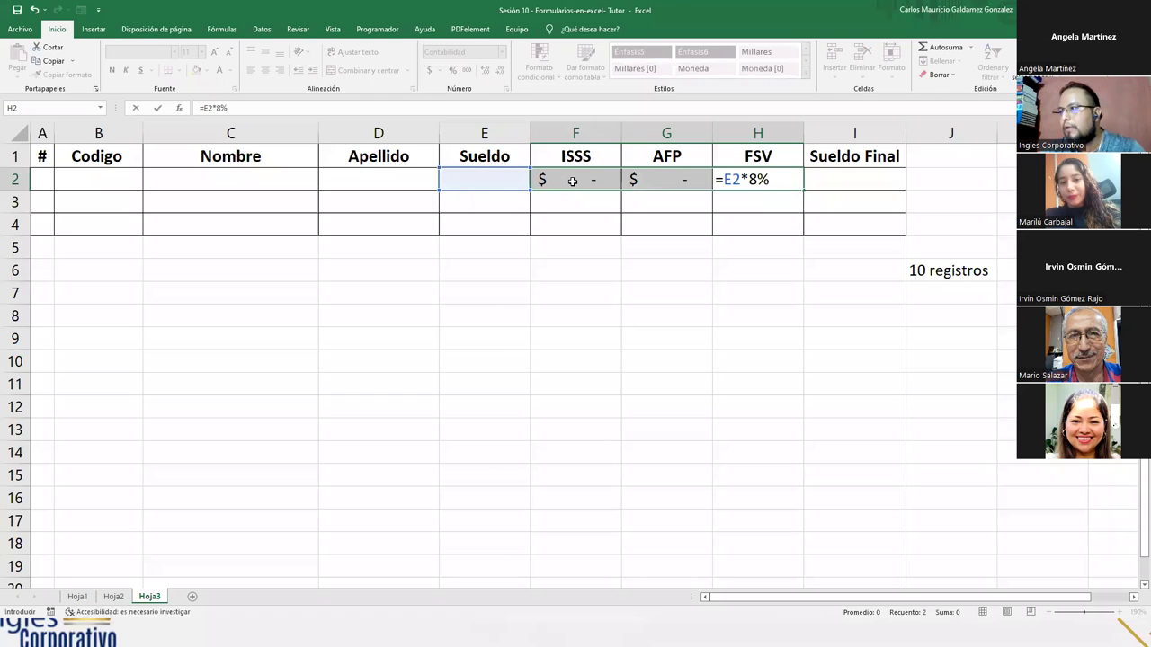
pyautogui.press('Return')
pyautogui.press('Right')
pyautogui.press('Right')
pyautogui.press('Right')
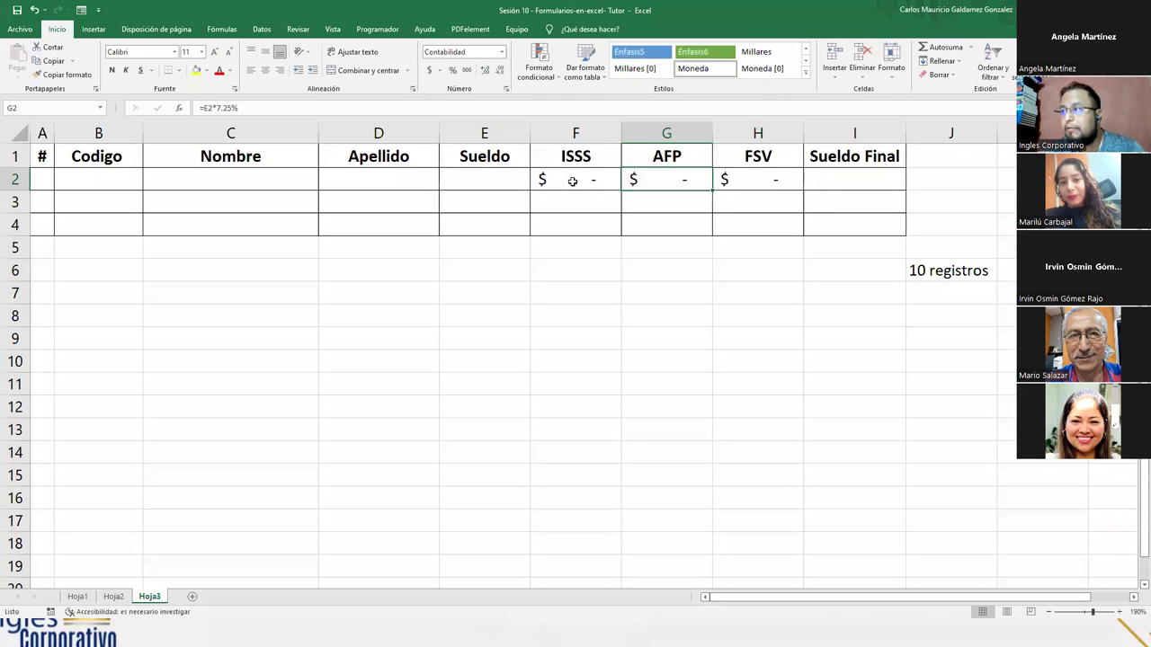
pyautogui.write('=')
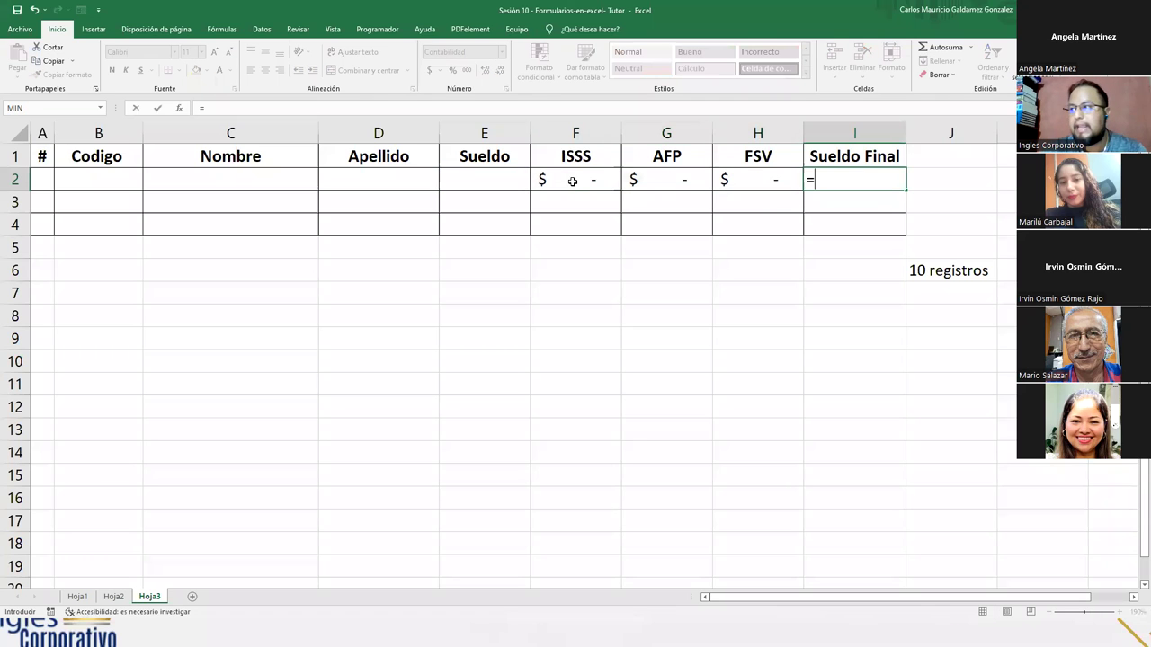
pyautogui.press('Left')
pyautogui.press('Left')
pyautogui.press('Left')
pyautogui.press('Left')
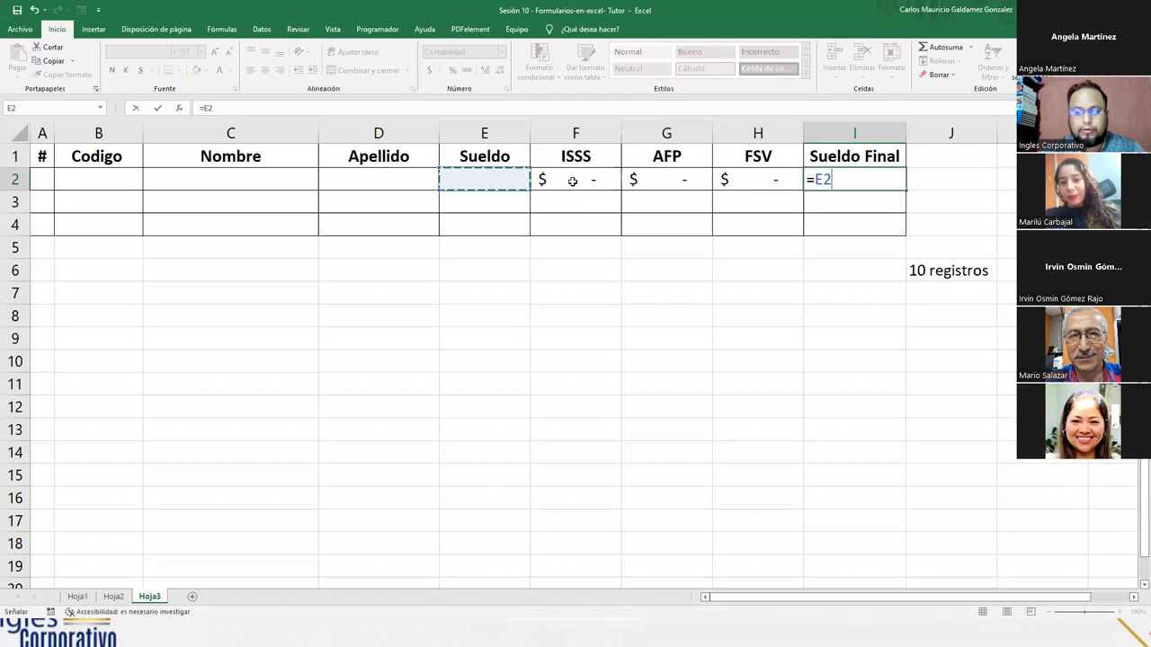
pyautogui.write('-(')
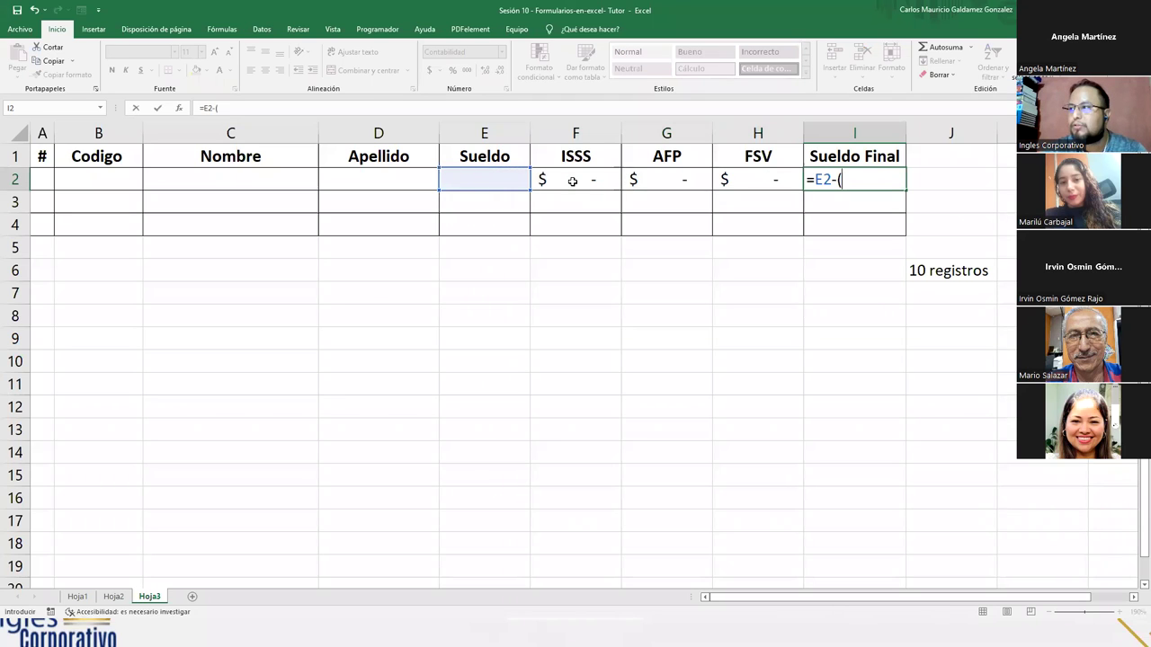
pyautogui.write('suma')
pyautogui.press('Tab')
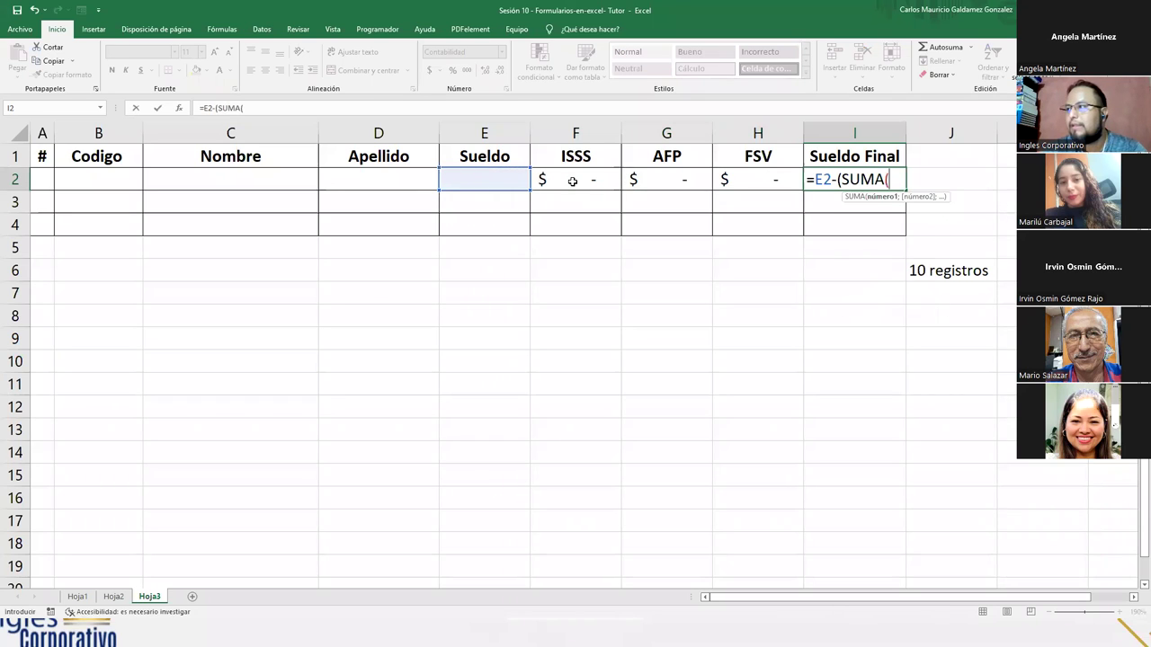
pyautogui.moveTo(572, 180); pyautogui.dragTo(730, 182)
pyautogui.write(')')
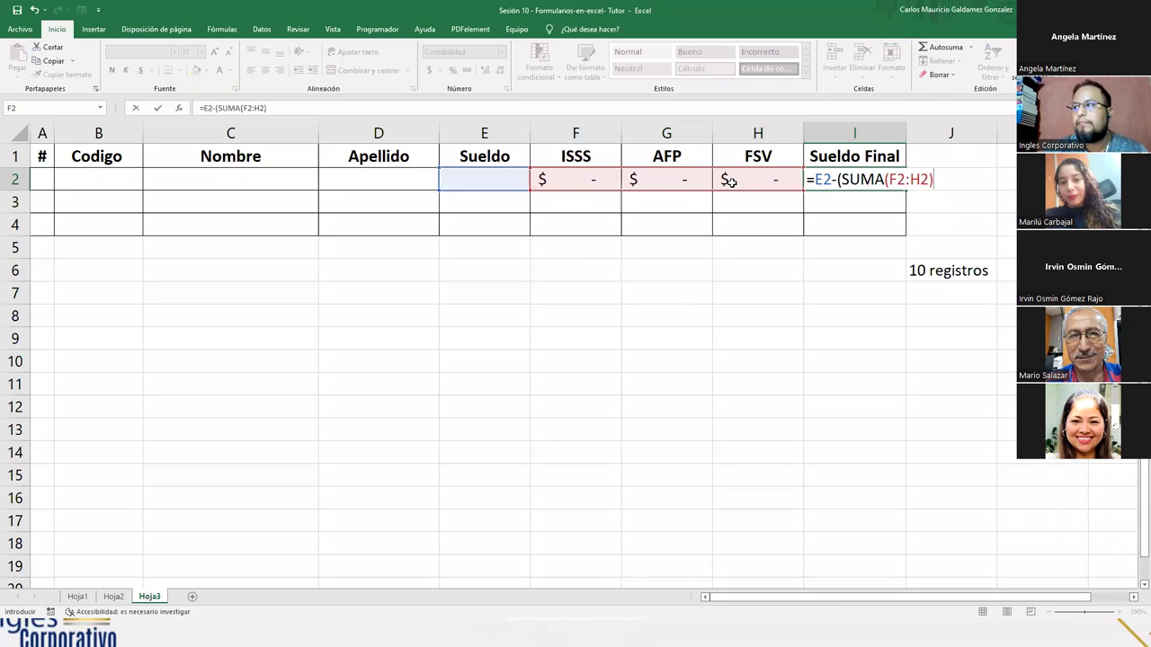
pyautogui.write(')')
pyautogui.hotkey('ctrl', 'Return')
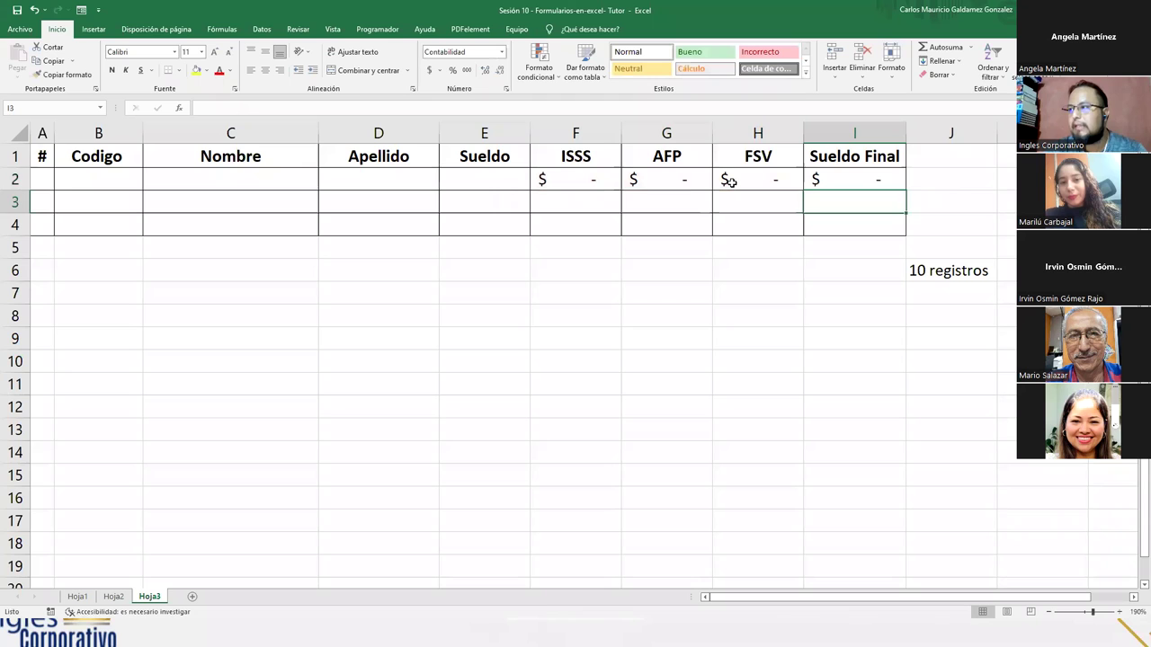
pyautogui.press('Left')
pyautogui.press('Left')
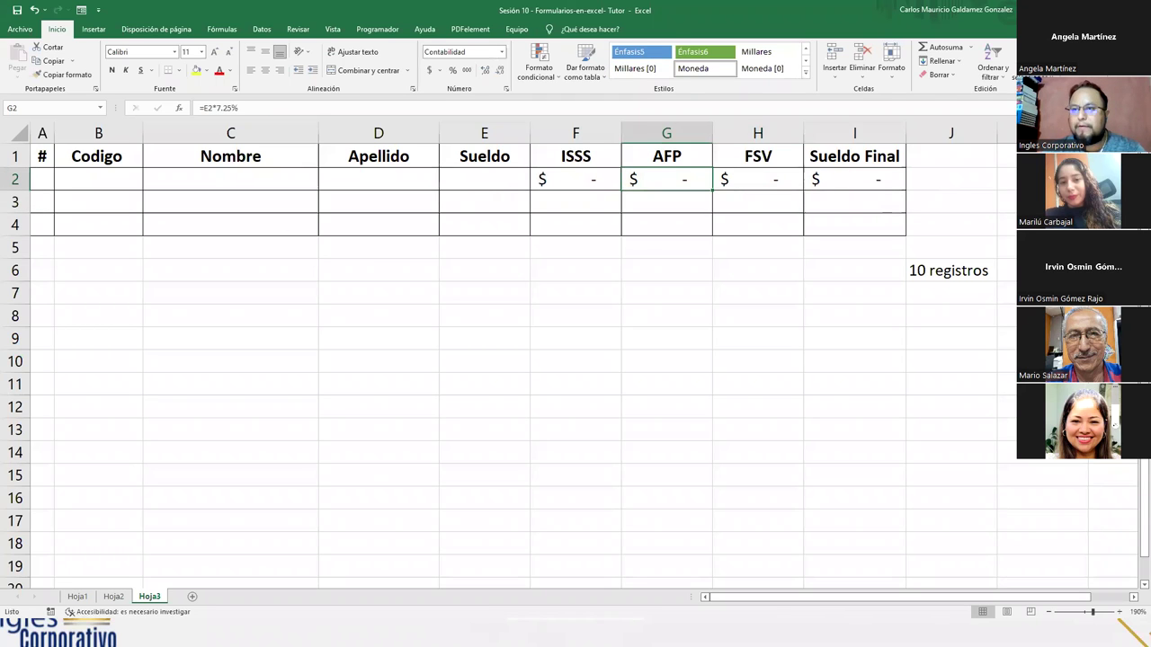
pyautogui.moveTo(27, 202); pyautogui.dragTo(18, 225)
# - Delete the empty rows 3 and 4 and close the Hoja3 data form
pyautogui.rightClick(18, 225)
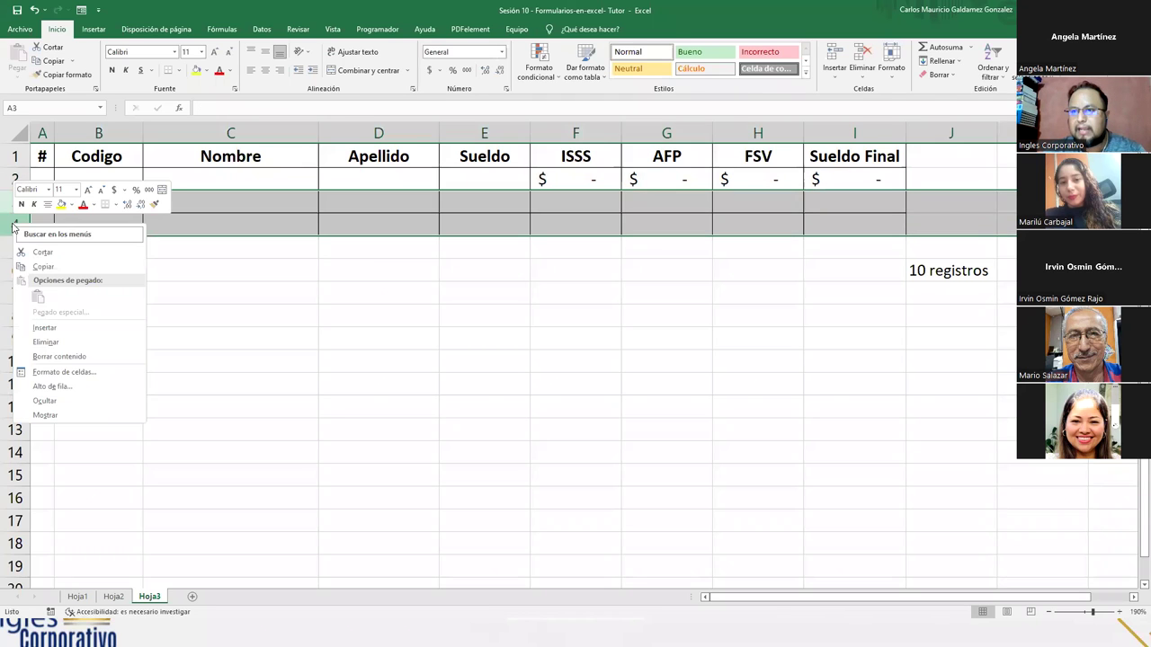
pyautogui.click(36, 342)
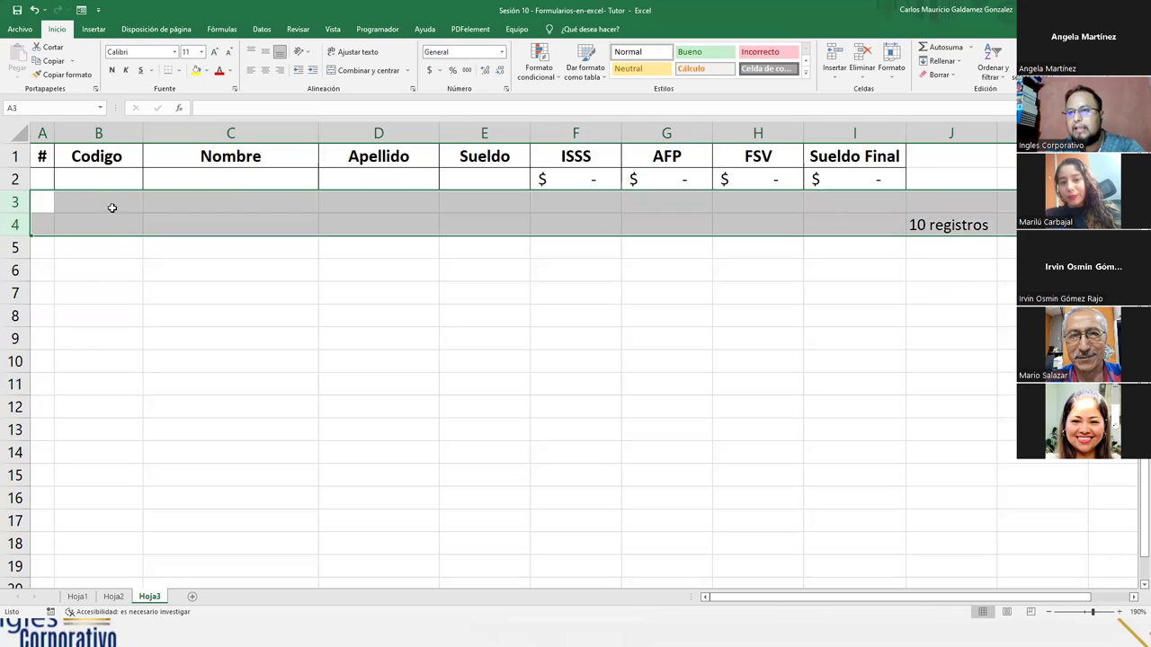
pyautogui.click(79, 176)
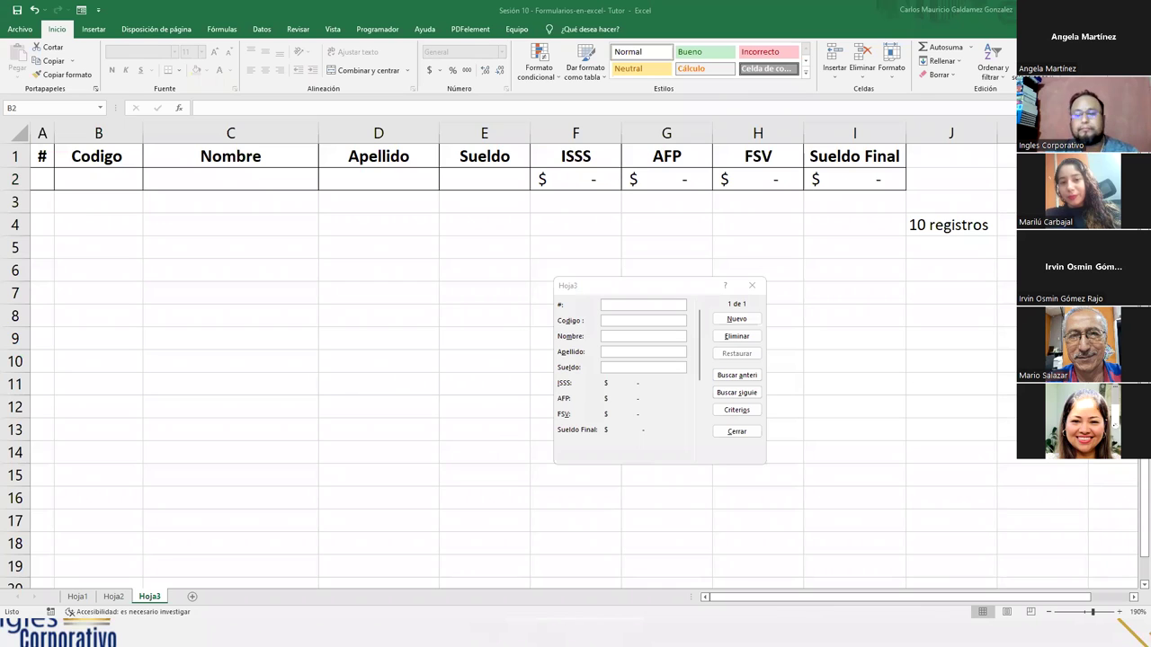
pyautogui.click(753, 285)
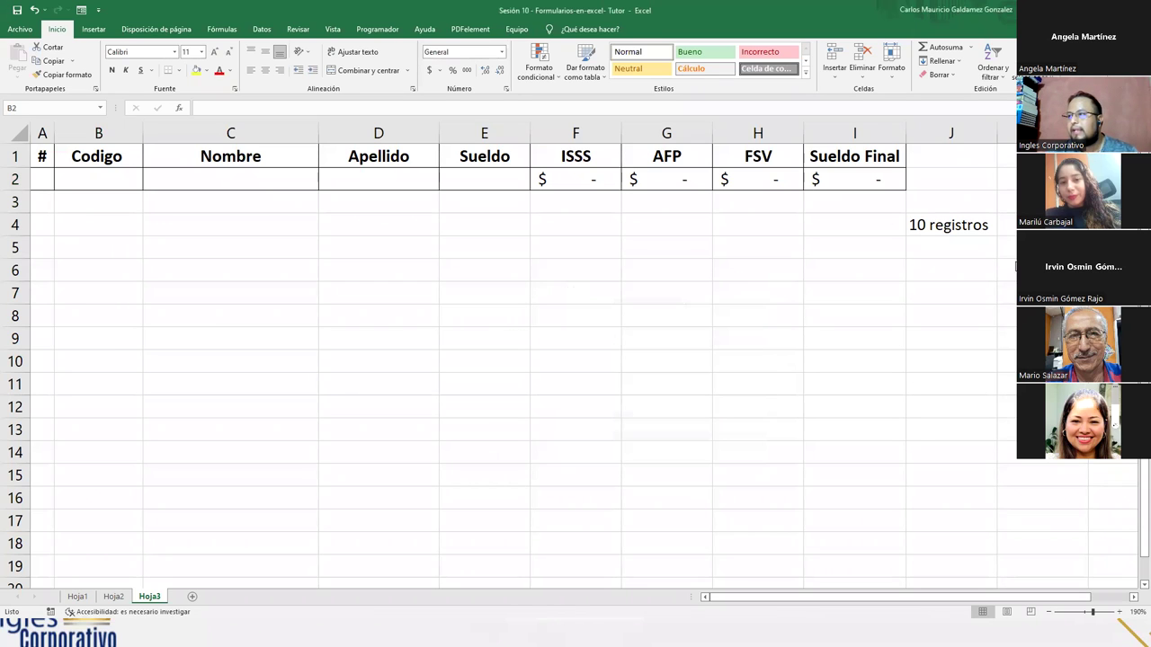
# - On Hoja2, clear the sample records A2:K3 and delete the empty row 3
pyautogui.click(115, 597)
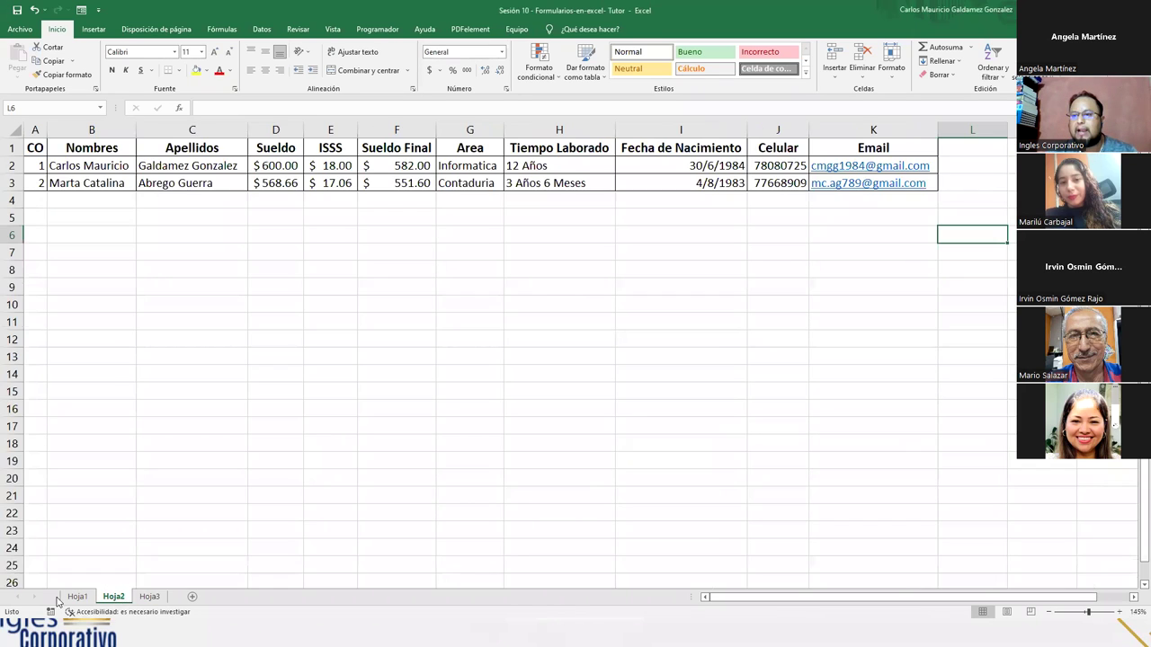
pyautogui.click(76, 597)
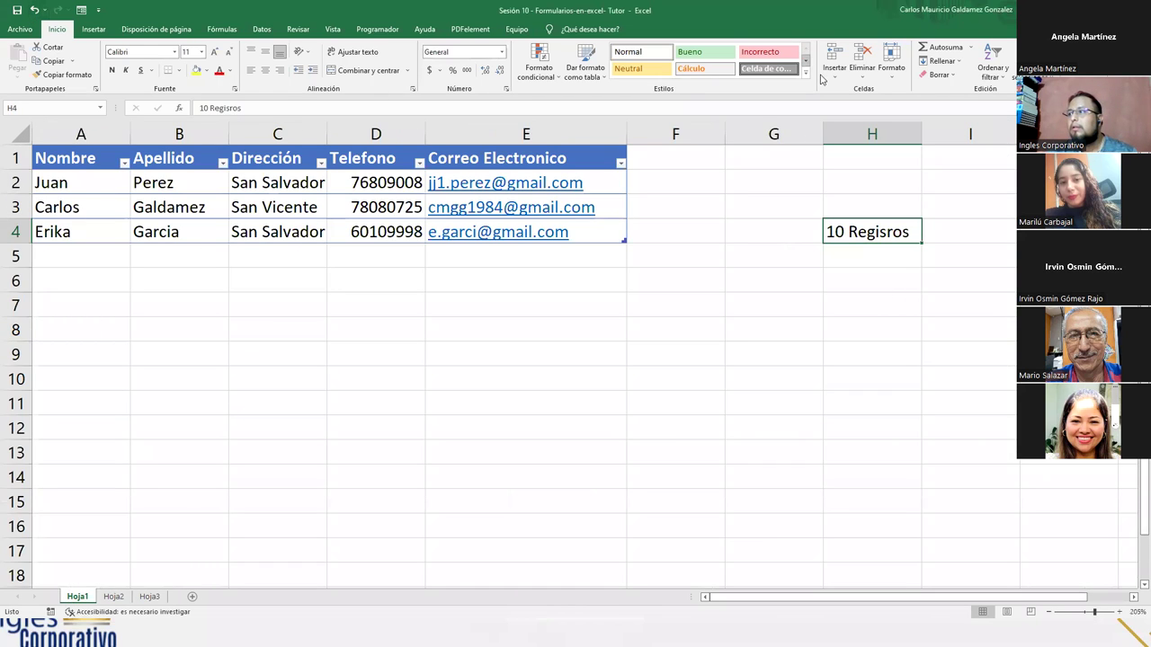
pyautogui.click(147, 599)
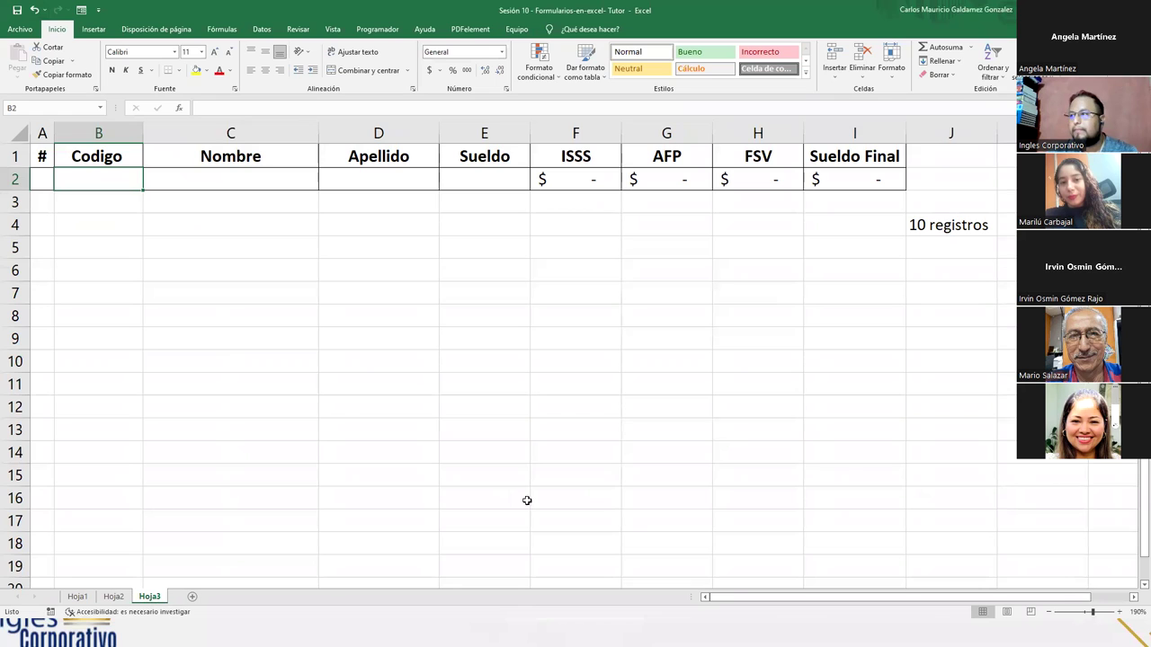
pyautogui.click(105, 600)
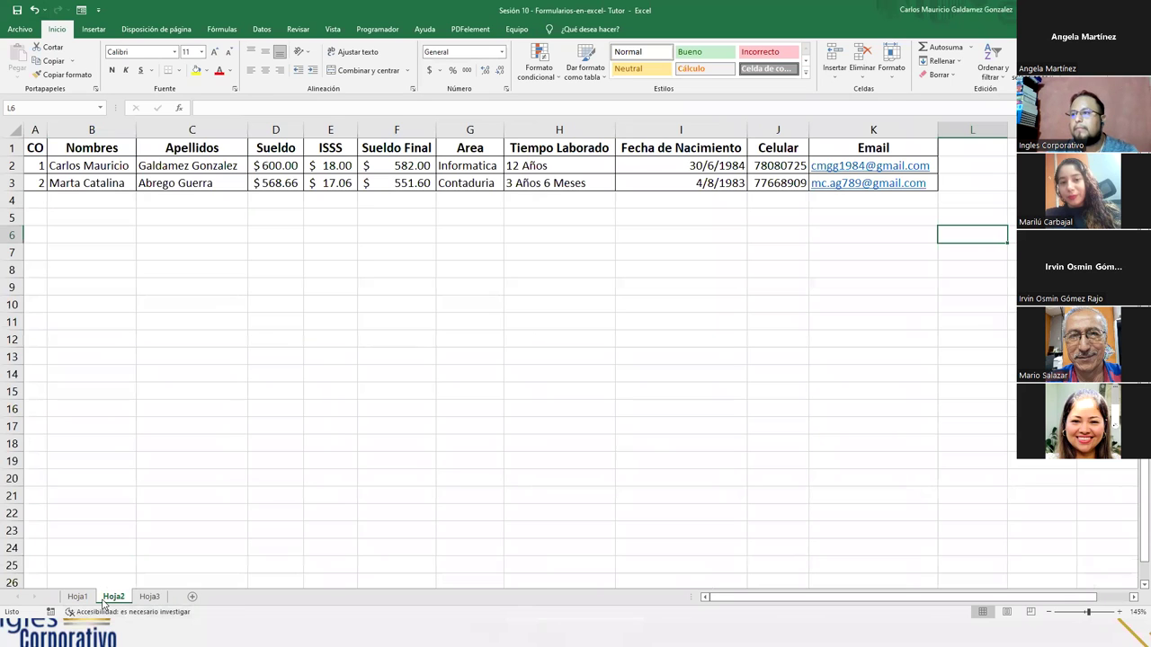
pyautogui.click(427, 305)
pyautogui.moveTo(36, 170); pyautogui.dragTo(857, 178)
pyautogui.press('Delete')
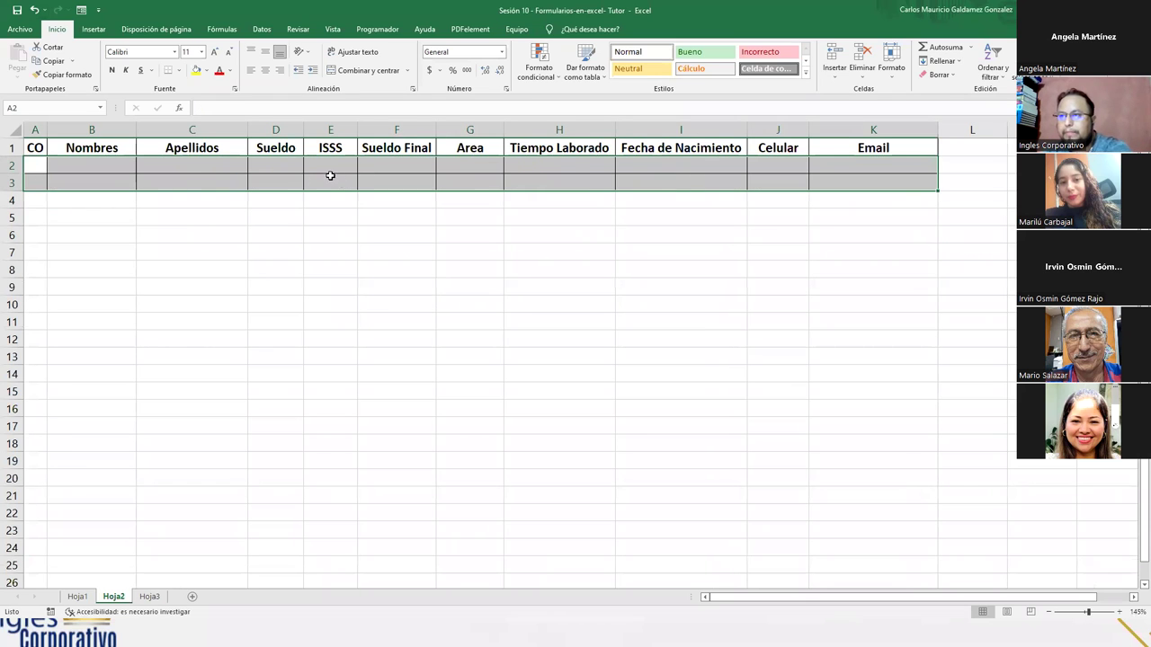
pyautogui.rightClick(11, 182)
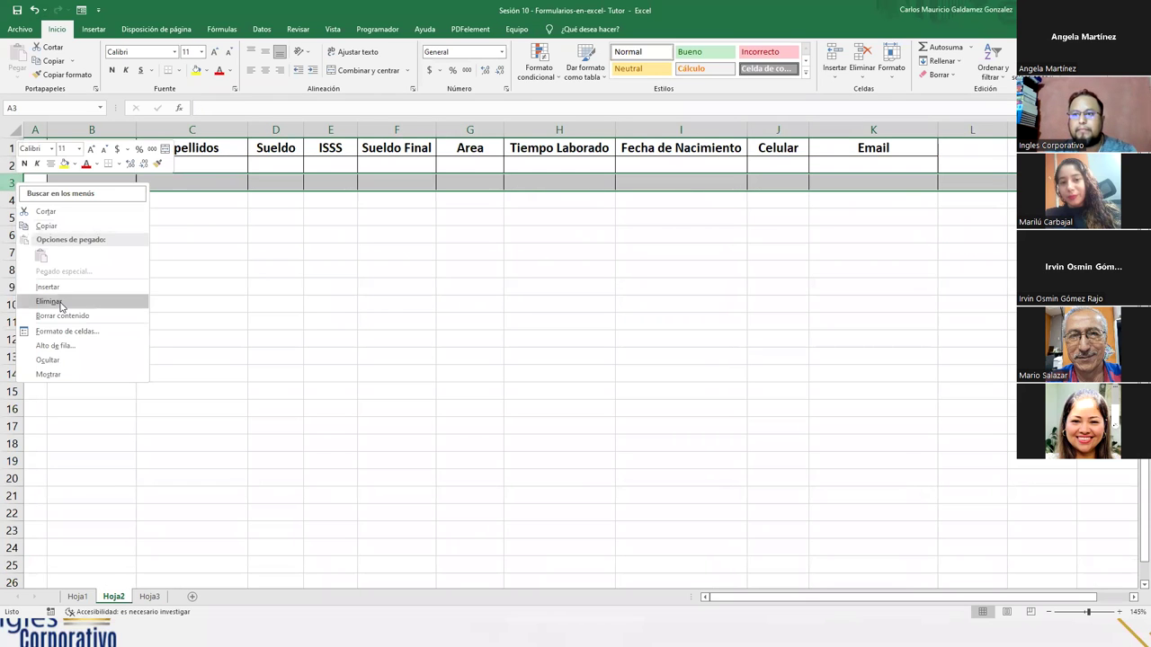
pyautogui.click(63, 300)
# - On Hoja1, clear the contact records A2:E4 and delete empty rows 3 and 4
pyautogui.click(76, 597)
pyautogui.click(304, 351)
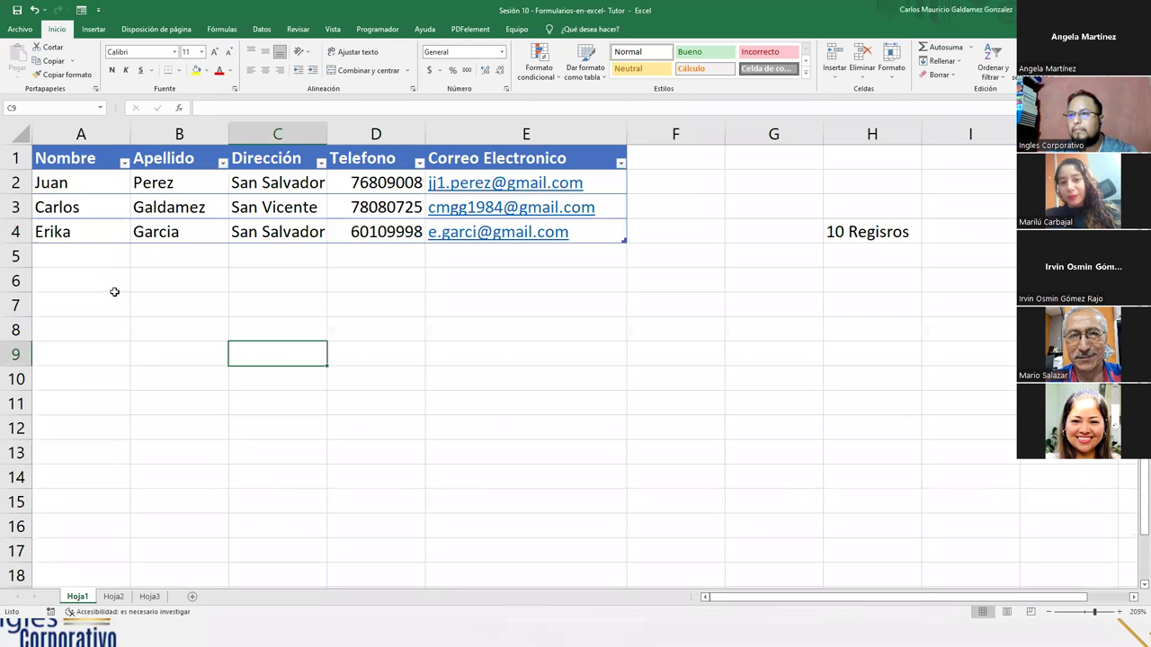
pyautogui.moveTo(33, 183); pyautogui.dragTo(481, 237)
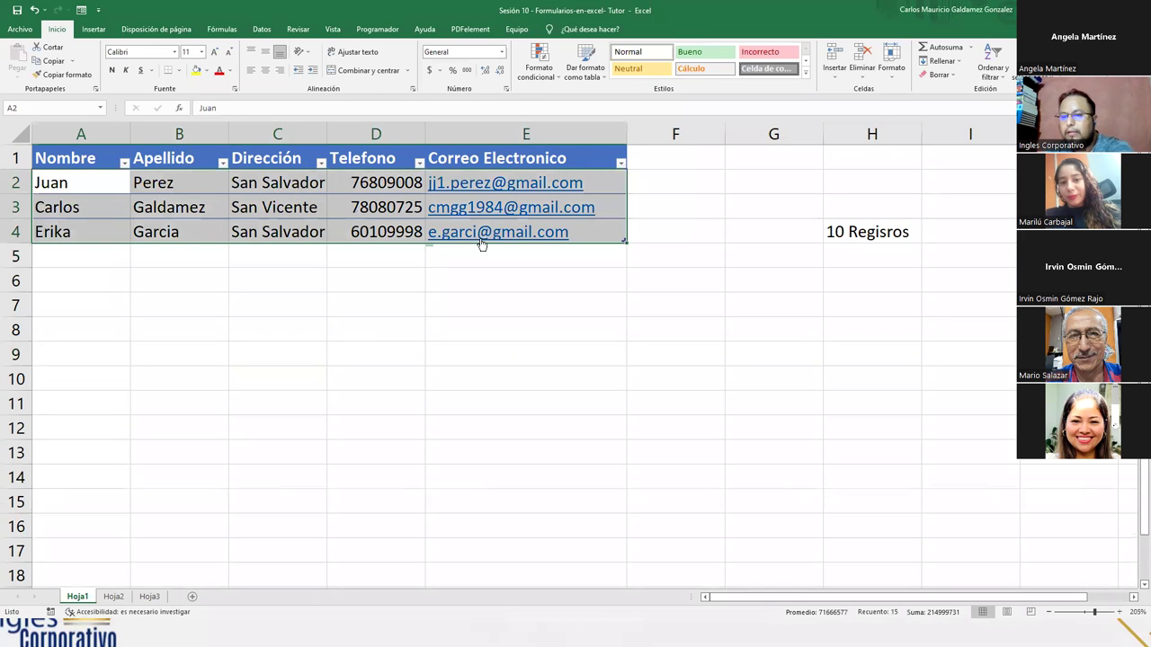
pyautogui.press('Delete')
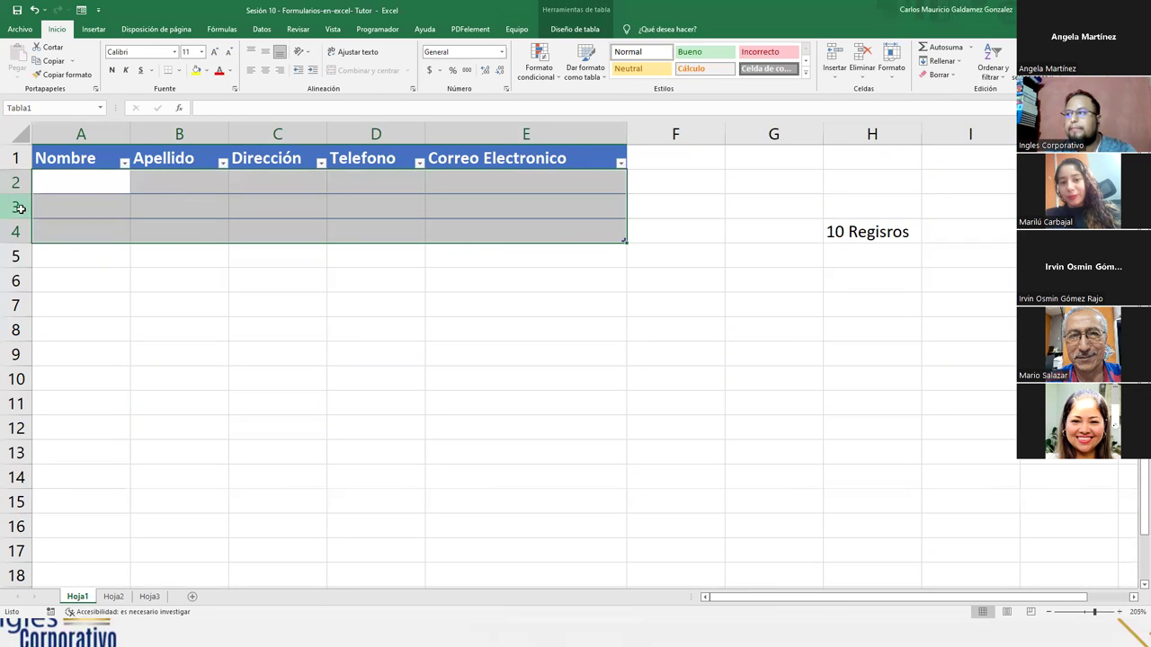
pyautogui.moveTo(19, 208); pyautogui.dragTo(18, 231)
pyautogui.rightClick(25, 232)
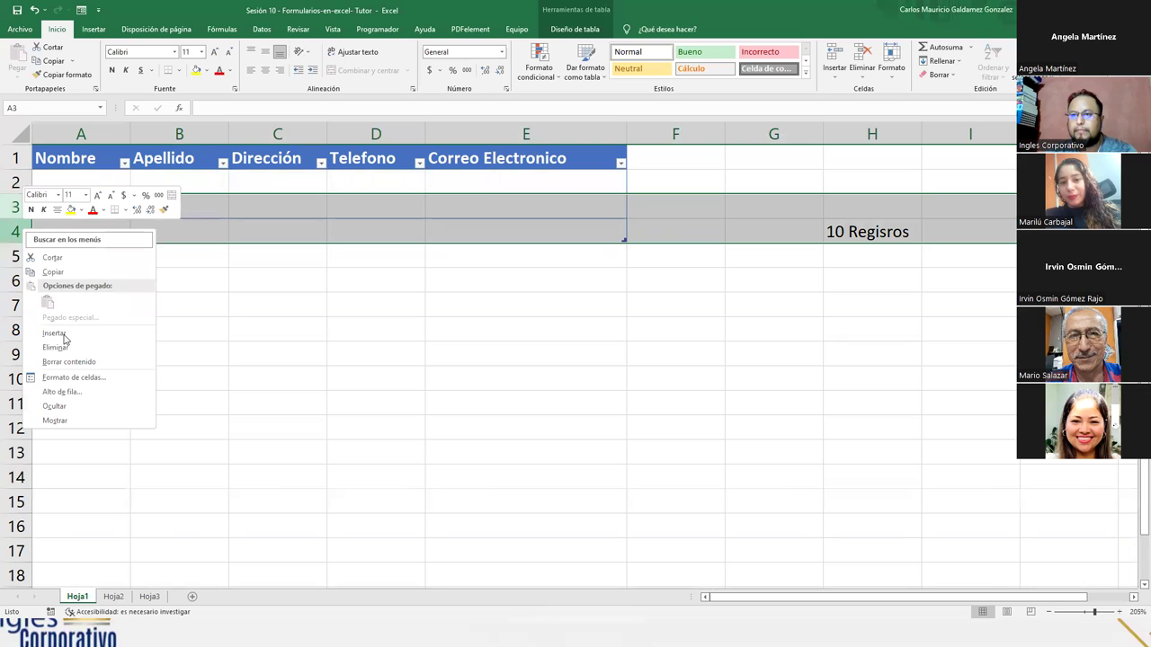
pyautogui.click(63, 347)
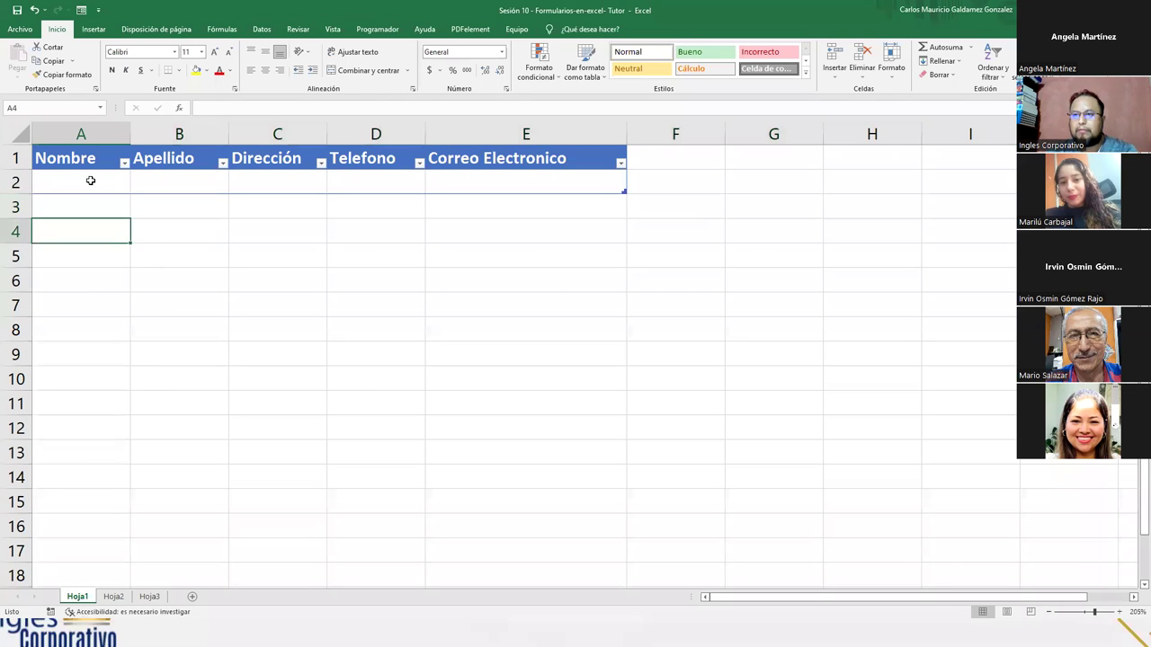
# - Convert the Hoja1 table A1:E2 to a normal range, then return to Hoja3
pyautogui.click(90, 180)
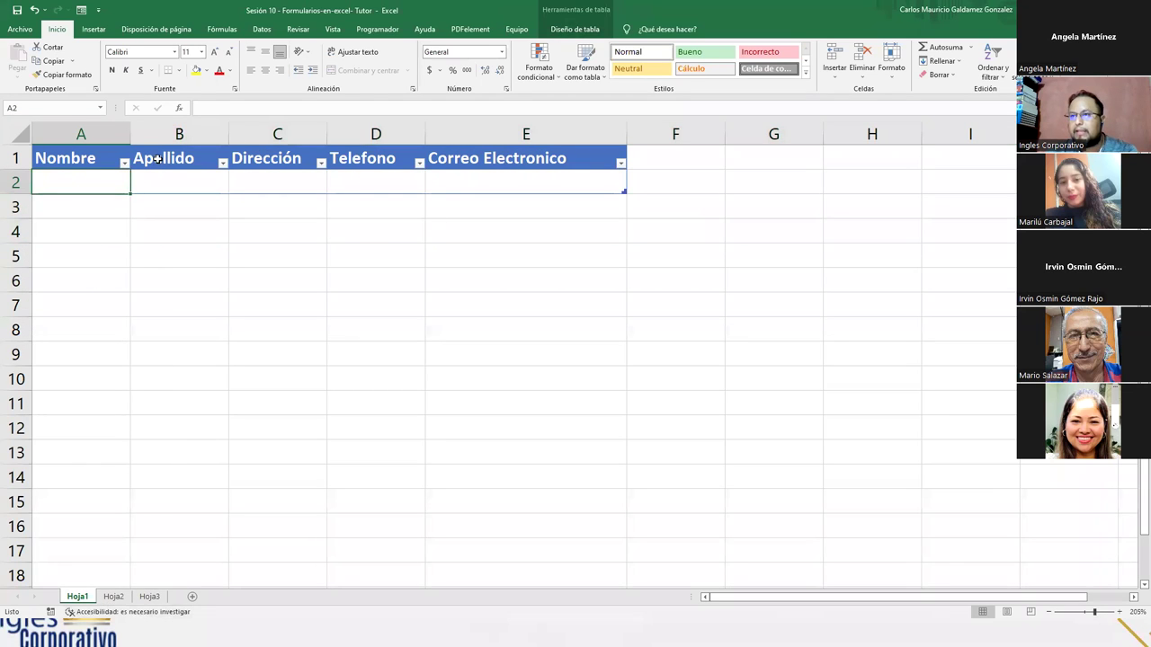
pyautogui.moveTo(54, 162); pyautogui.dragTo(505, 190)
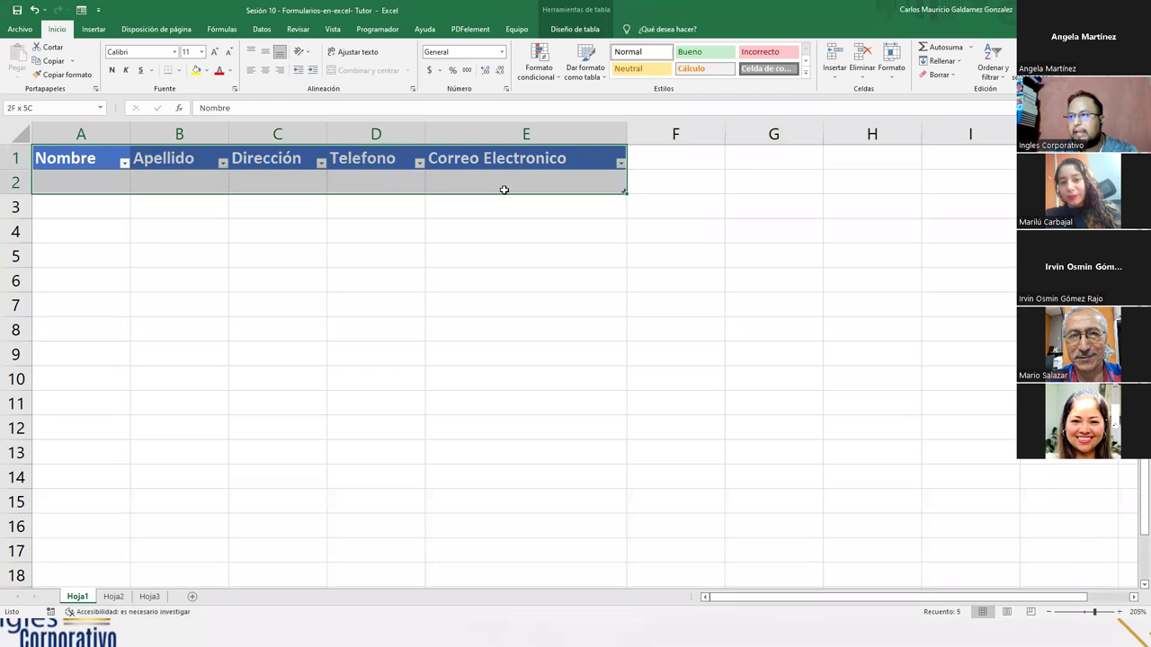
pyautogui.click(575, 29)
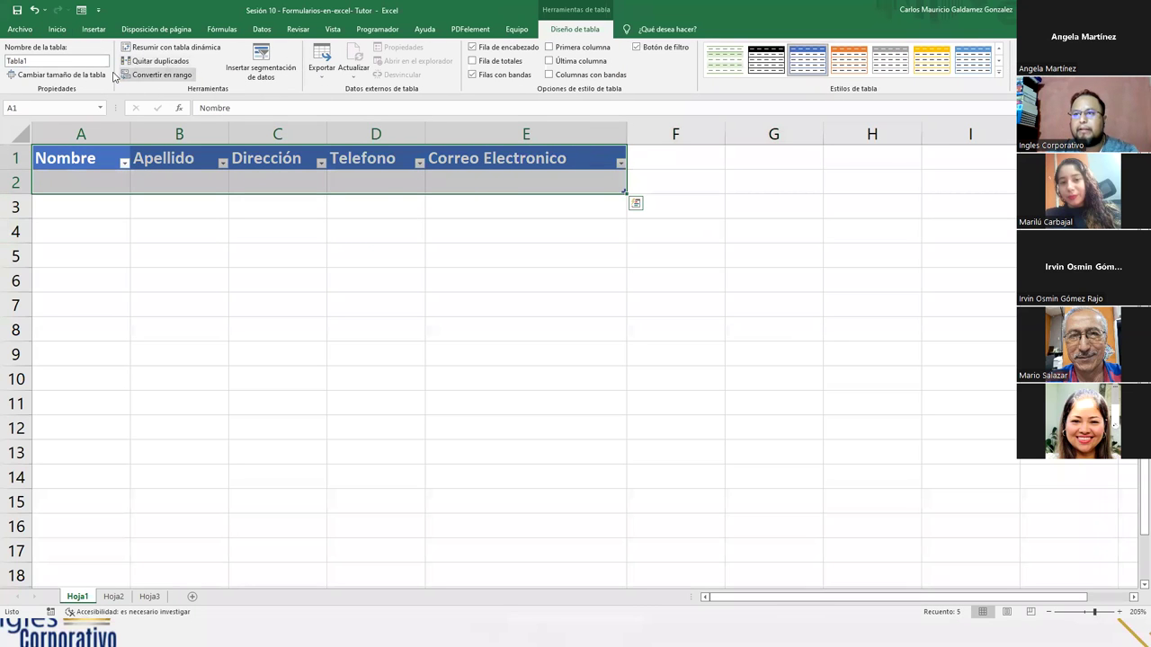
pyautogui.click(183, 80)
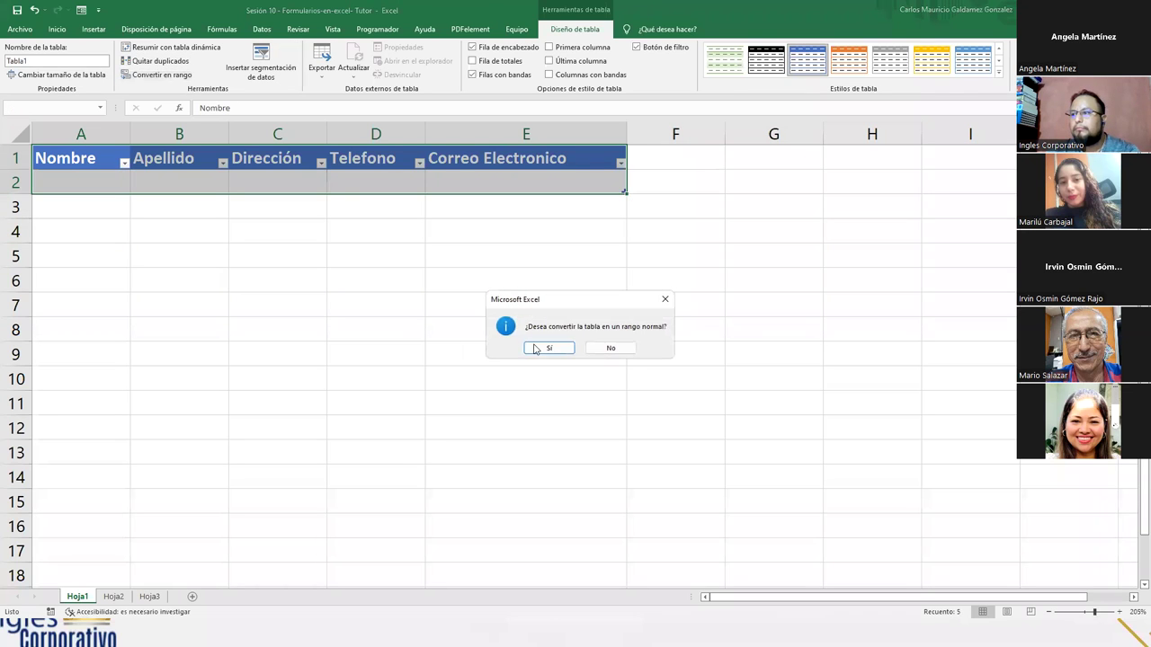
pyautogui.click(535, 349)
pyautogui.click(175, 263)
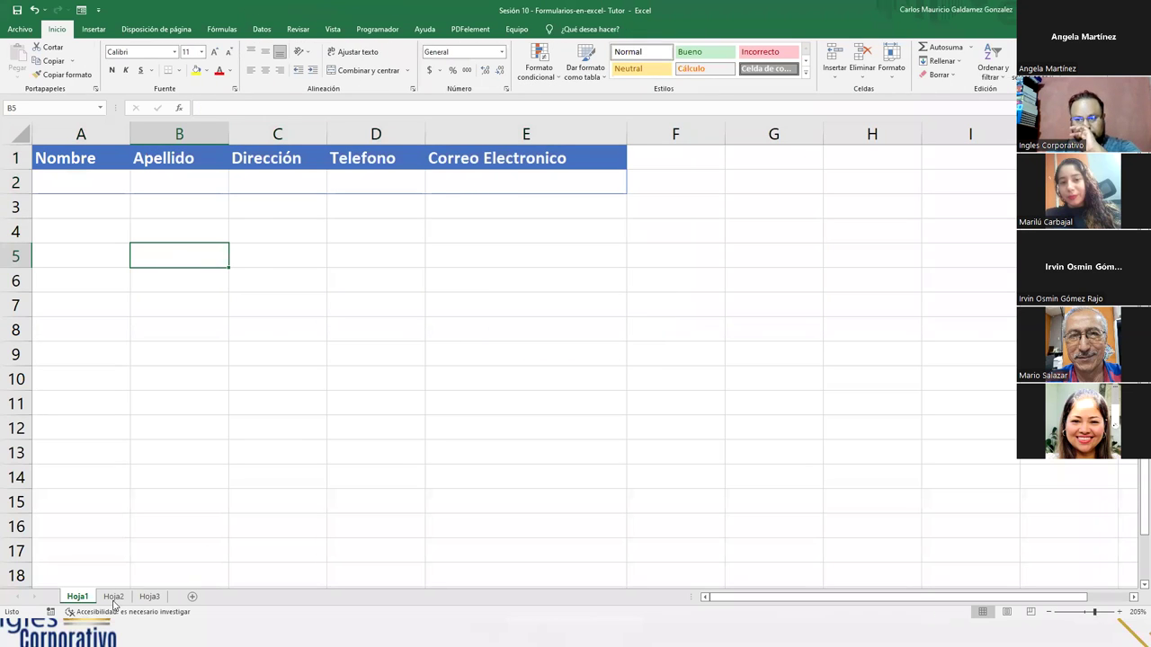
pyautogui.click(114, 597)
pyautogui.click(359, 214)
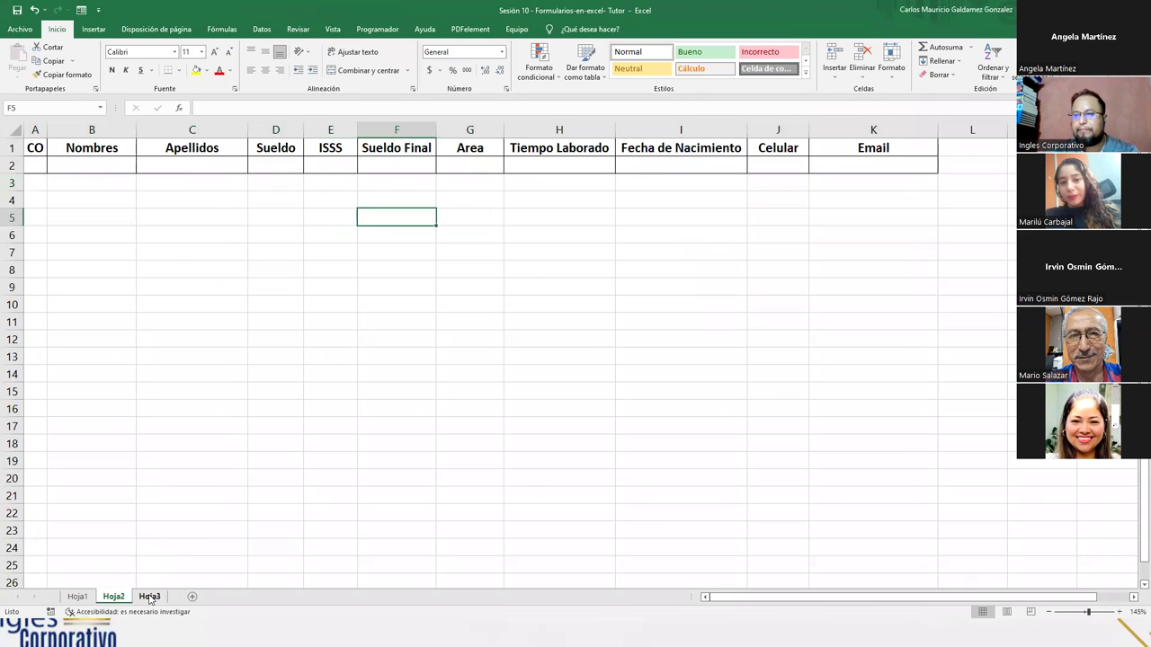
pyautogui.click(149, 598)
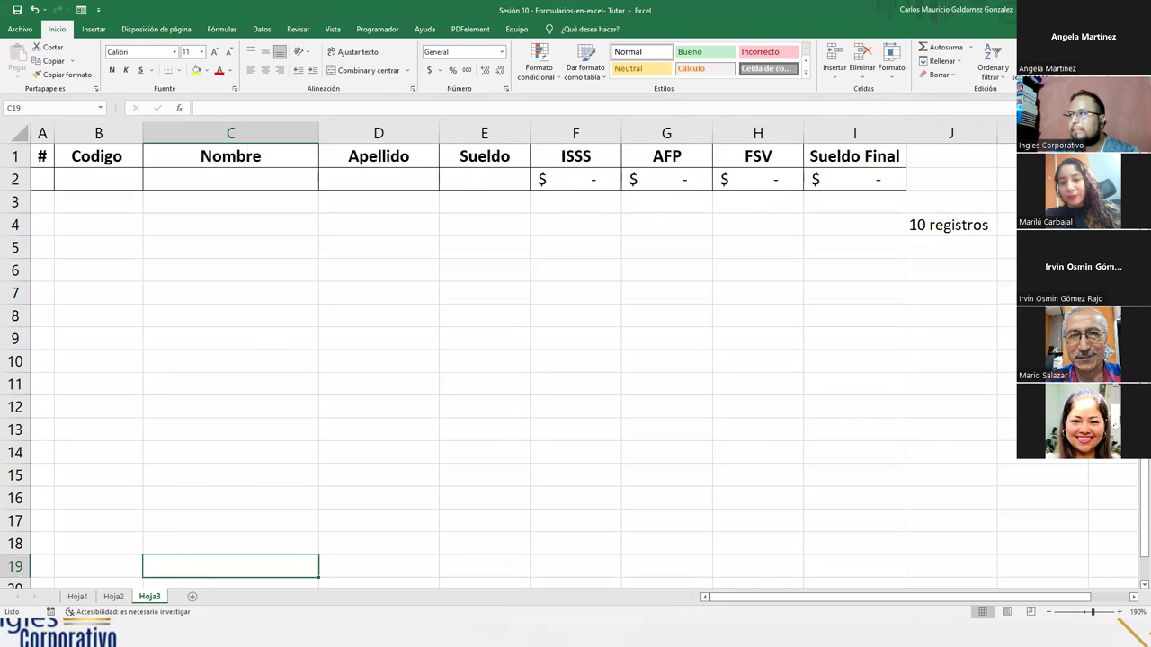
pyautogui.hotkey('alt', 'Tab')
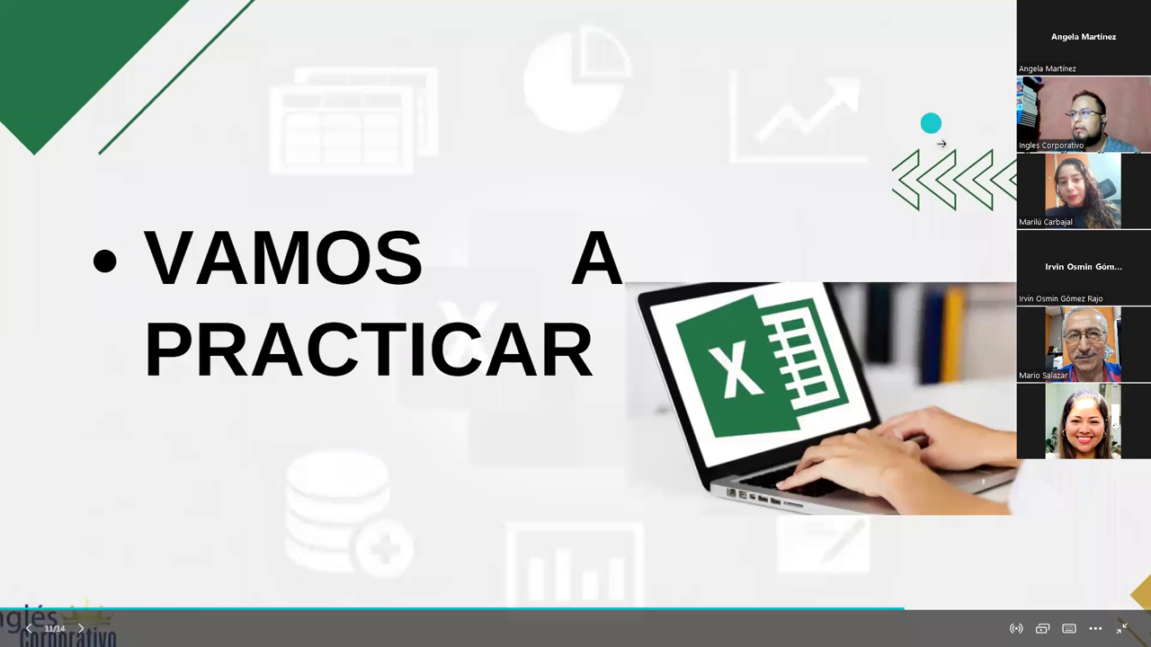
# - Advance the slideshow past the practice-table slide to the DUDAS o INQUIETUDES and closing slides
pyautogui.click(942, 143)
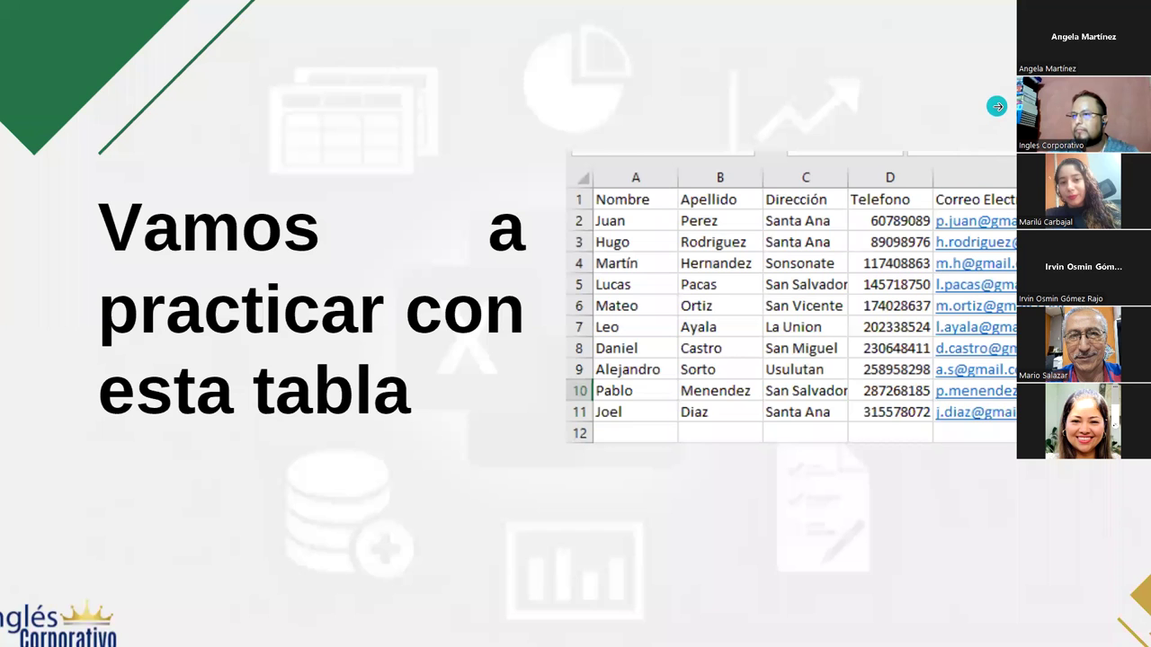
pyautogui.click(905, 190)
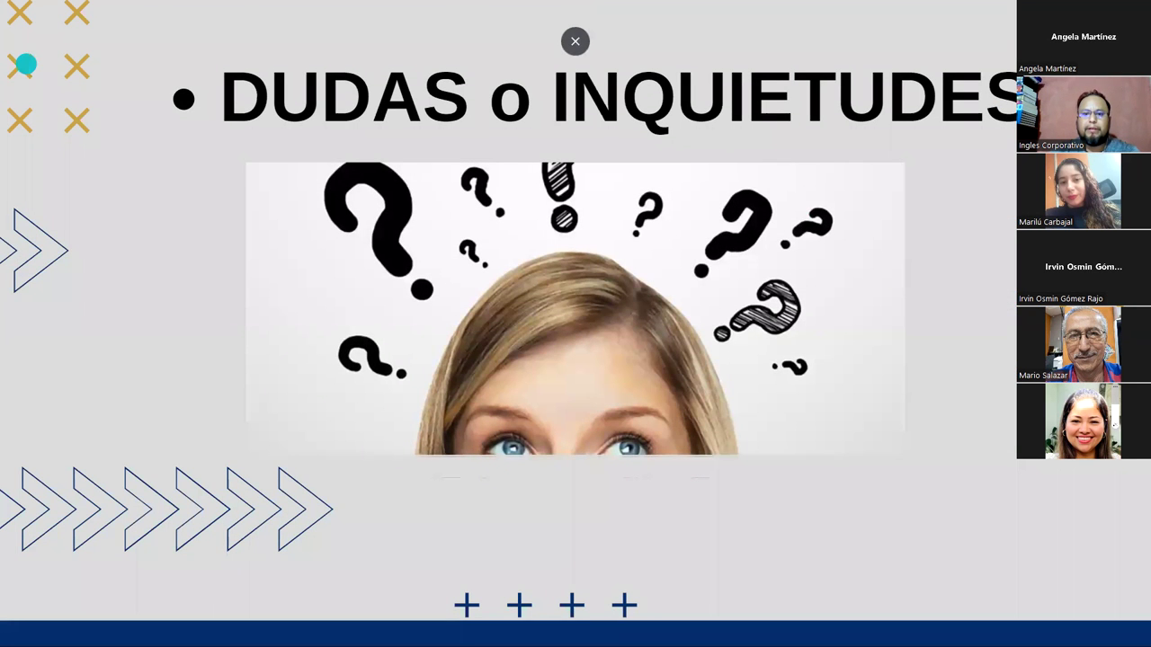
pyautogui.click(41, 261)
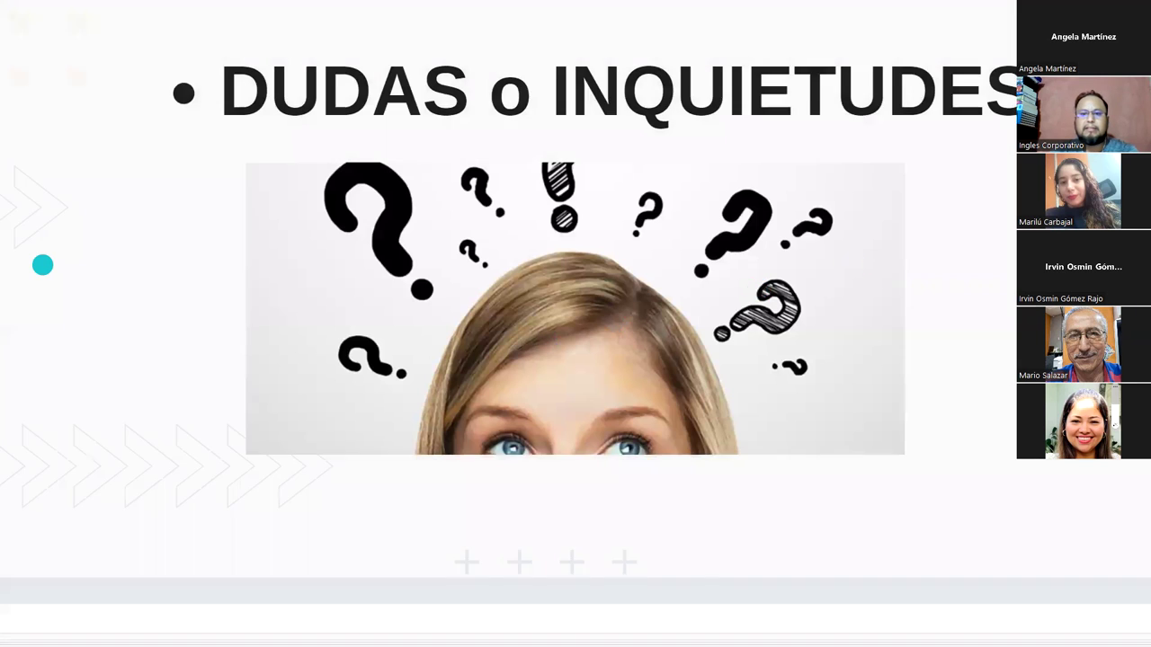